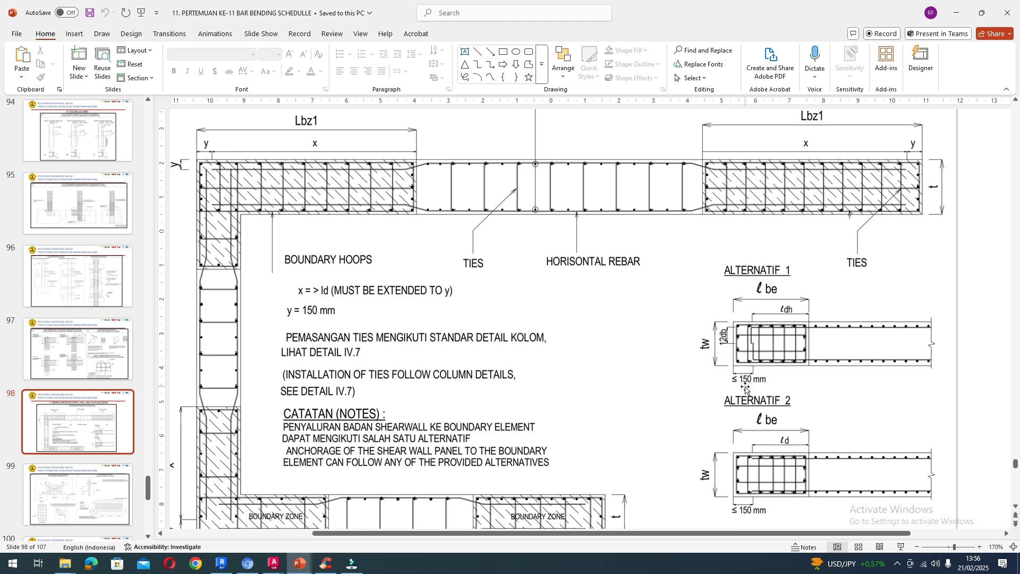
- Examine the shear wall to boundary zone anchorage detail and its two alternatives on slide 98
scroll(746, 389, "up", 3)
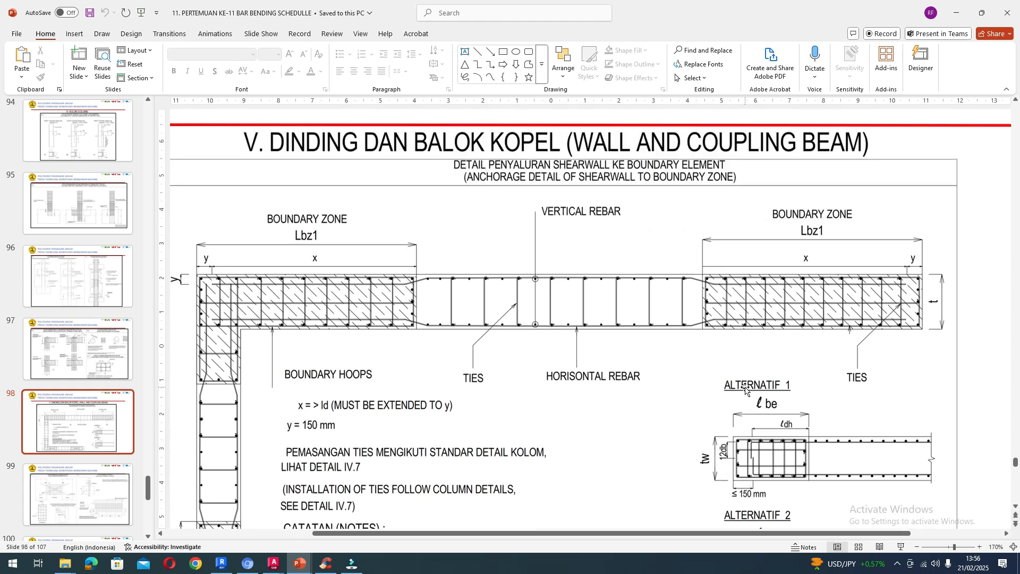
scroll(745, 390, "down", 3)
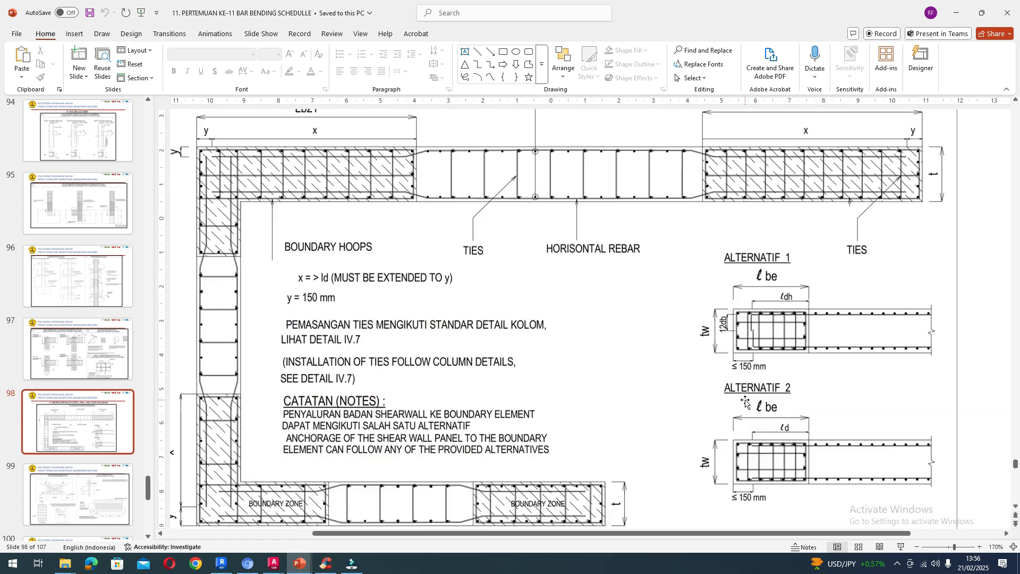
scroll(746, 402, "down", 5)
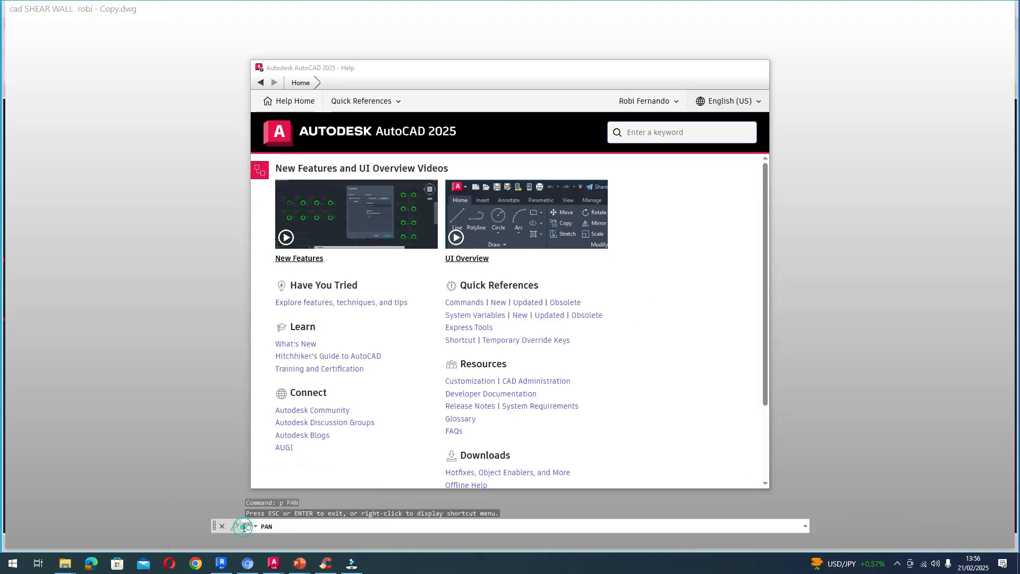
- Switch to the shear wall drawing in AutoCAD and examine the plan's corner boundary element, its ties and the adjoining wall reinforcement
left_click(238, 508)
scroll(480, 420, "down", 5)
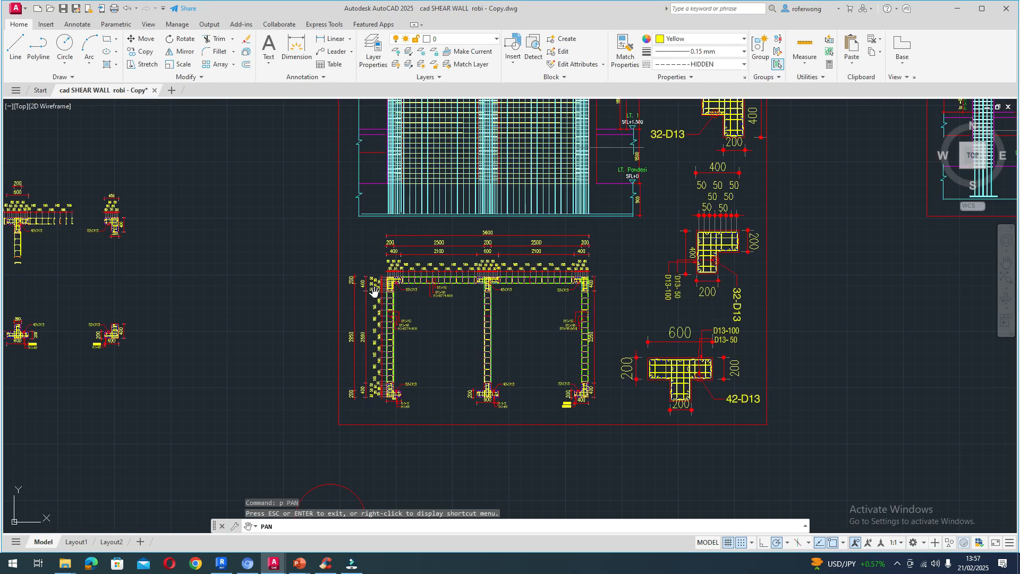
scroll(391, 274, "up", 4)
scroll(253, 313, "up", 3)
scroll(253, 313, "down", 8)
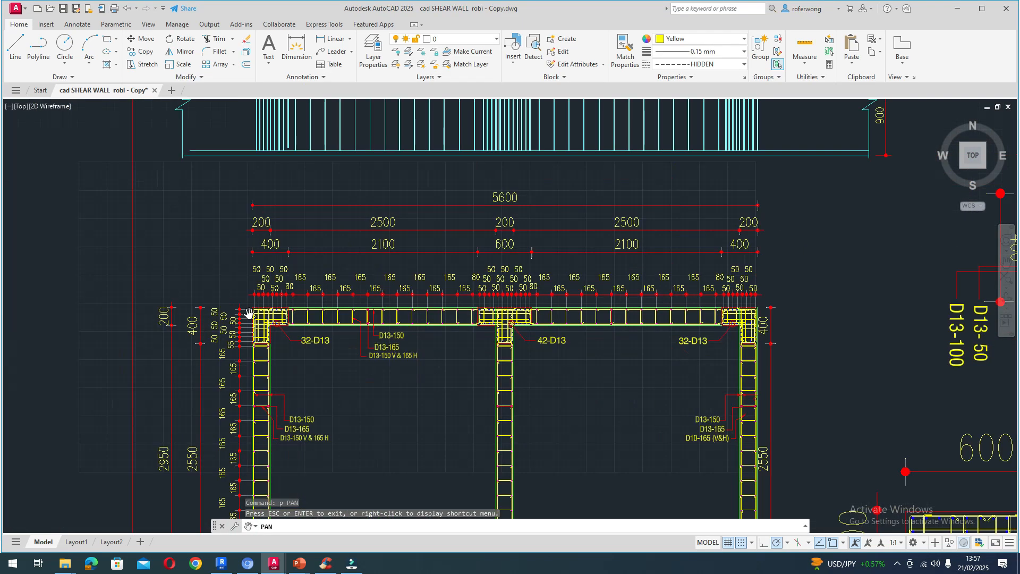
scroll(526, 302, "up", 7)
scroll(610, 306, "down", 7)
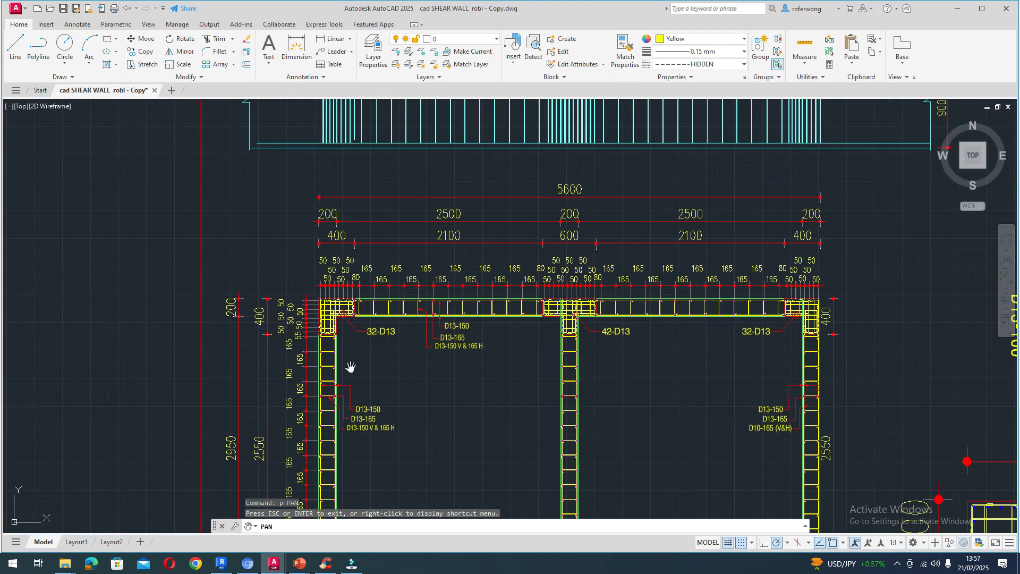
scroll(330, 365, "up", 7)
scroll(311, 300, "up", 4)
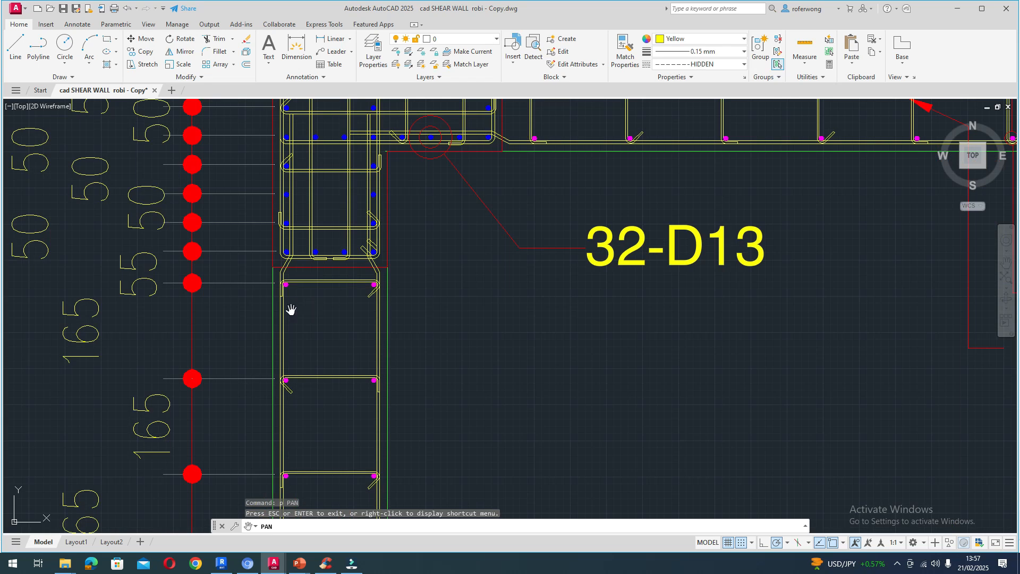
scroll(292, 310, "down", 8)
scroll(368, 317, "down", 3)
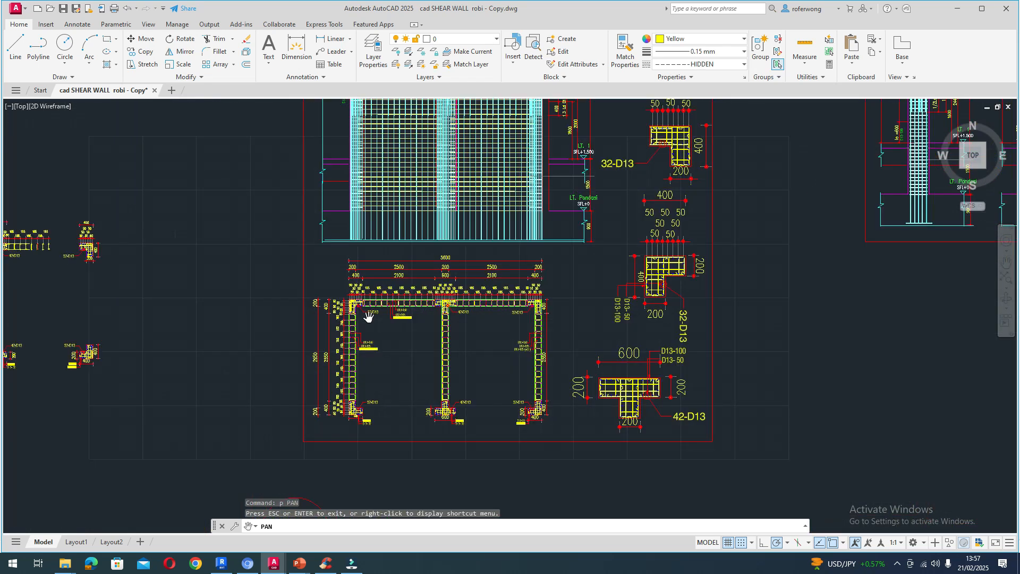
- Examine the ties, vertical bars and horizontal bars in the plan's long wall panels between the 32-D13 and 42-D13 boundary elements
scroll(504, 300, "up", 8)
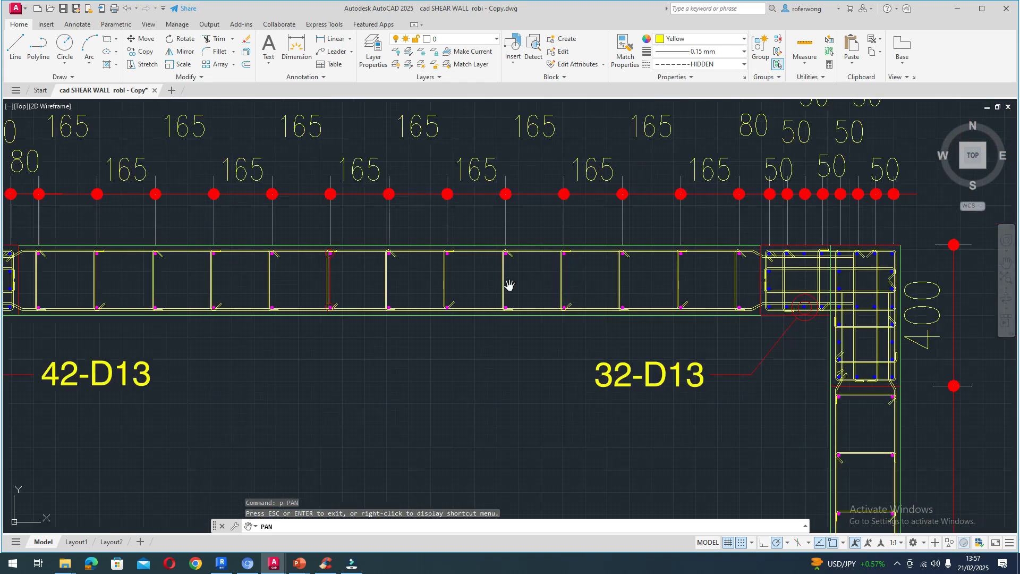
scroll(690, 329, "down", 4)
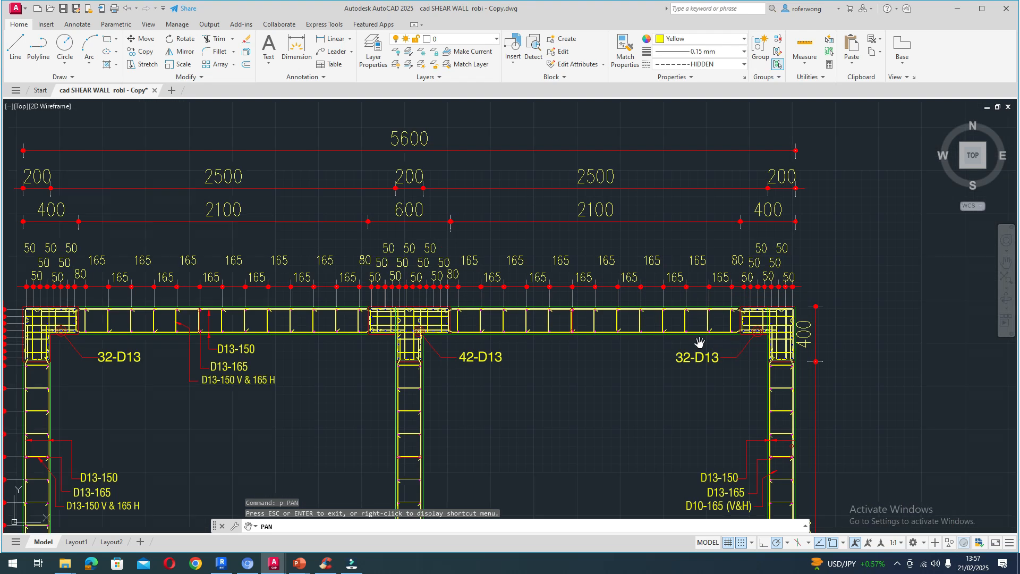
scroll(549, 317, "up", 4)
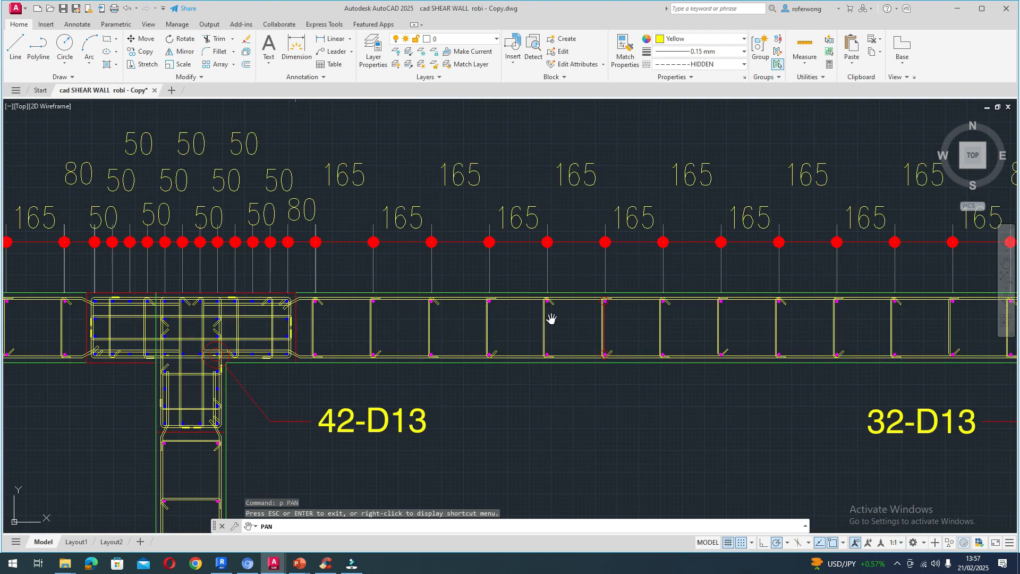
scroll(551, 319, "down", 6)
scroll(213, 325, "up", 8)
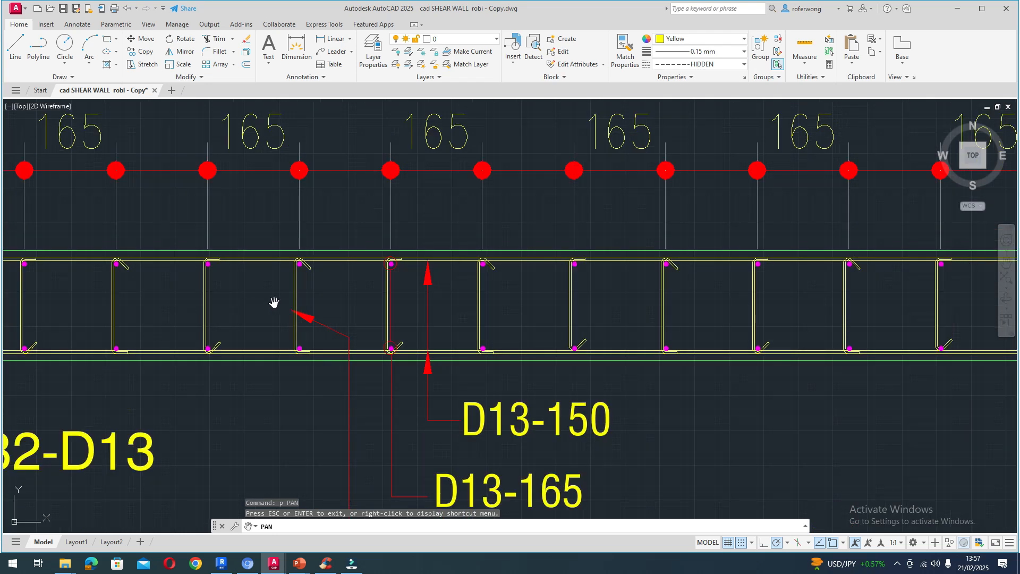
scroll(239, 303, "down", 4)
scroll(175, 307, "up", 6)
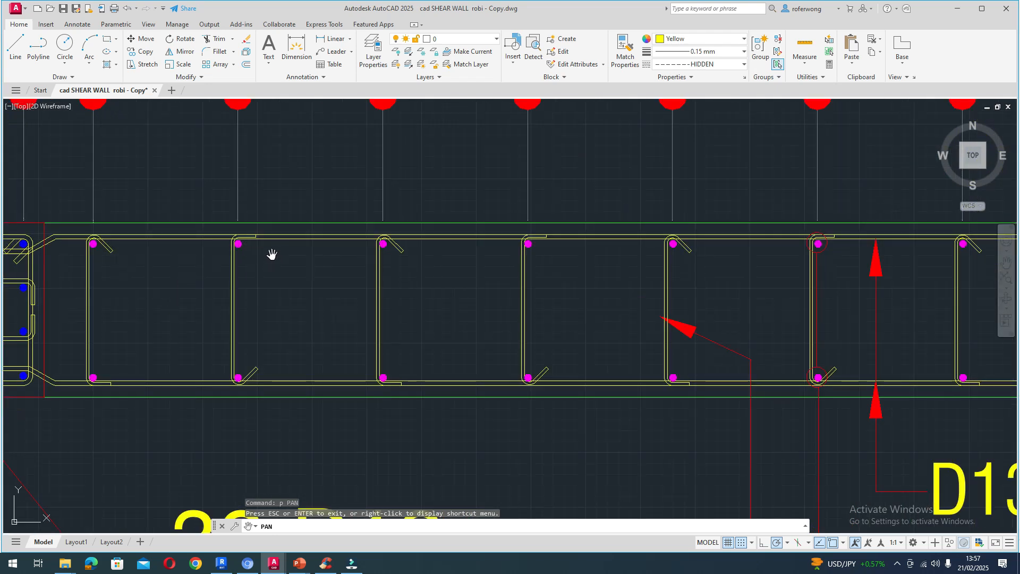
scroll(241, 272, "down", 4)
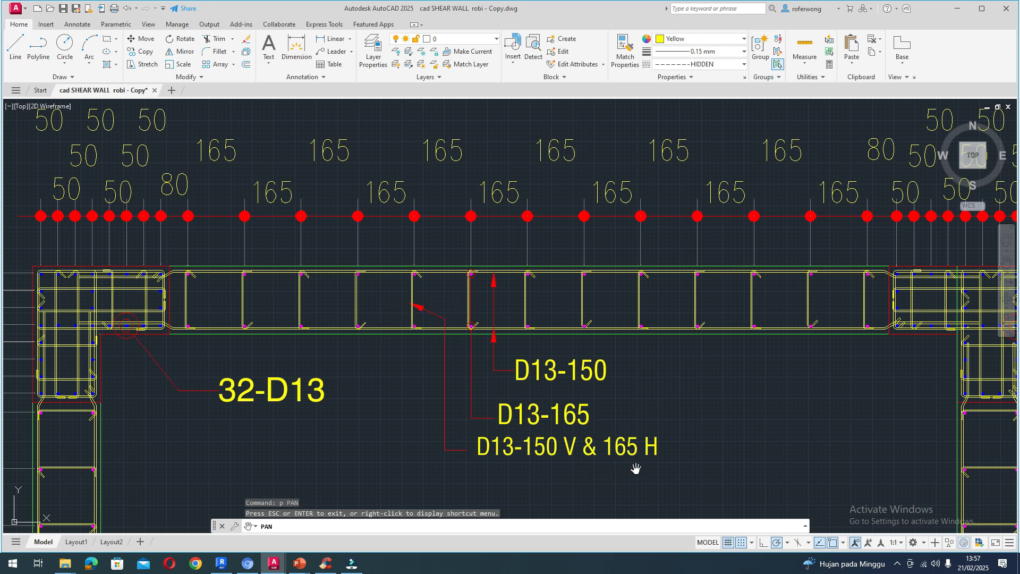
- Examine the lower part of the wall elevation, following the reinforcement from the foundation level past LT. 1 to the splice zone
scroll(485, 442, "down", 10)
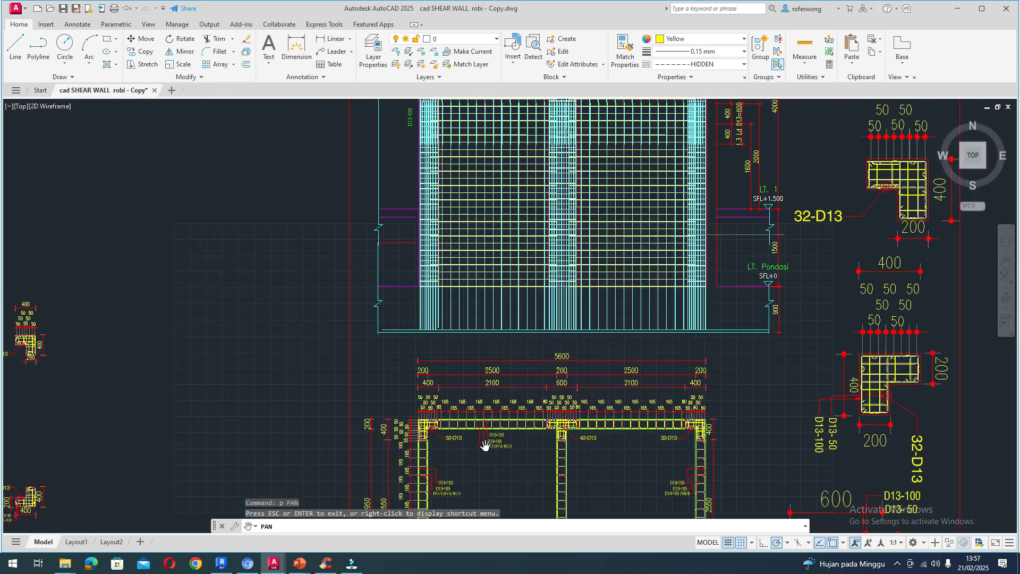
scroll(585, 317, "up", 7)
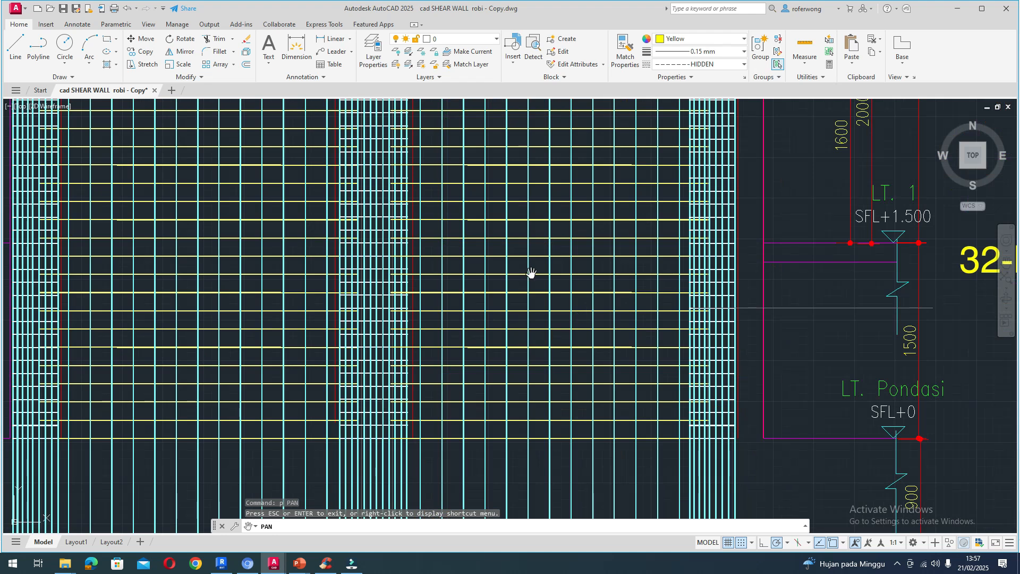
scroll(587, 314, "down", 5)
mouse_move(543, 298)
left_mouse_down()
mouse_move(524, 324)
mouse_move(515, 414)
left_mouse_up()
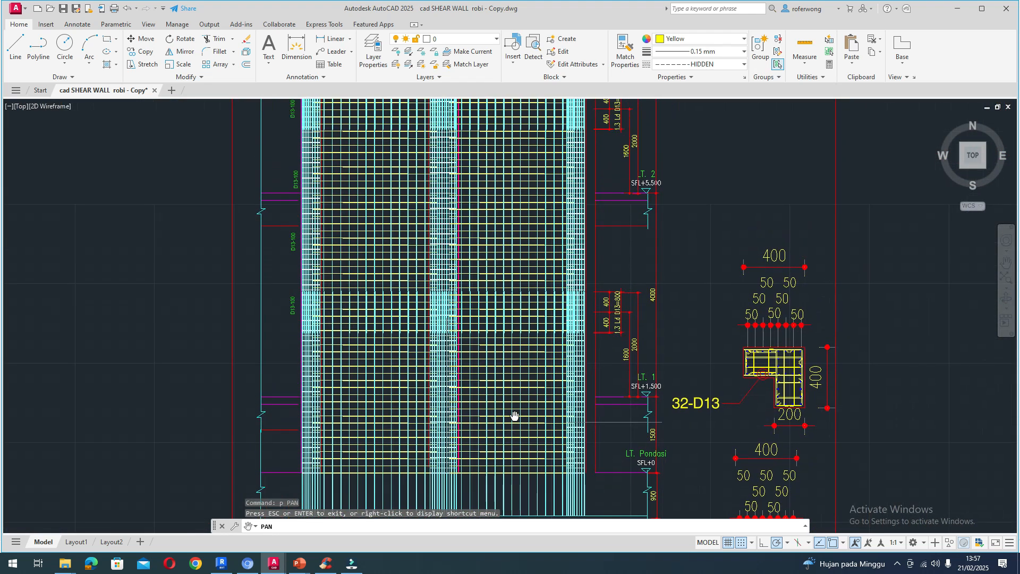
left_click_drag(515, 304, 527, 367)
mouse_move(561, 407)
left_mouse_down()
mouse_move(521, 380)
mouse_move(504, 355)
mouse_move(502, 314)
left_mouse_up()
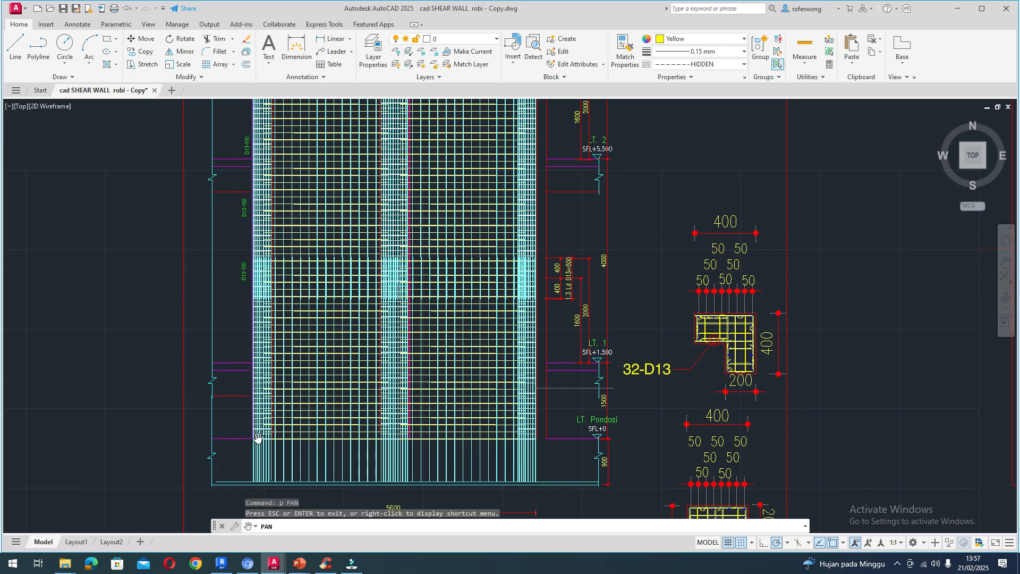
scroll(259, 439, "up", 2)
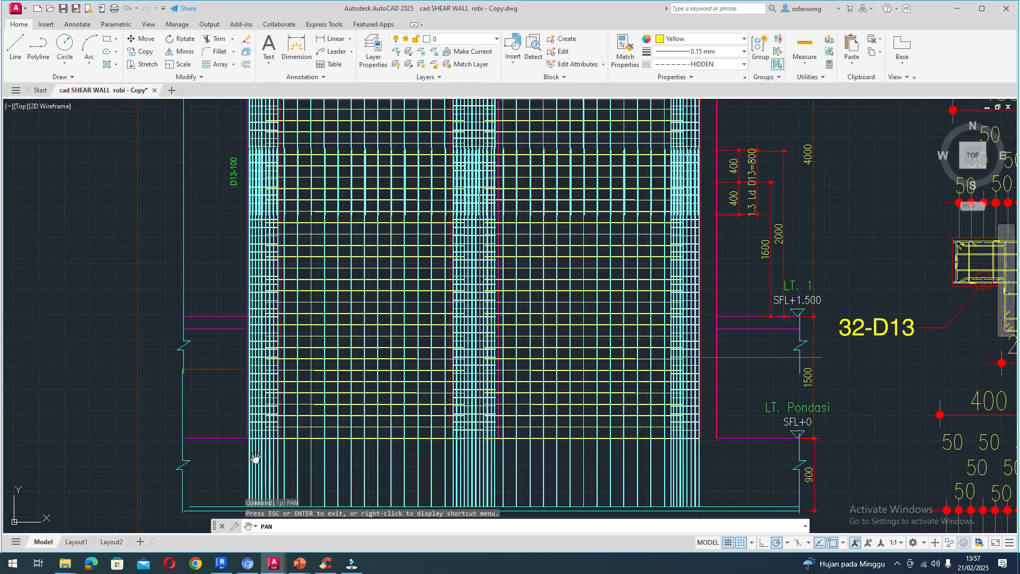
scroll(318, 433, "down", 2)
scroll(278, 438, "up", 2)
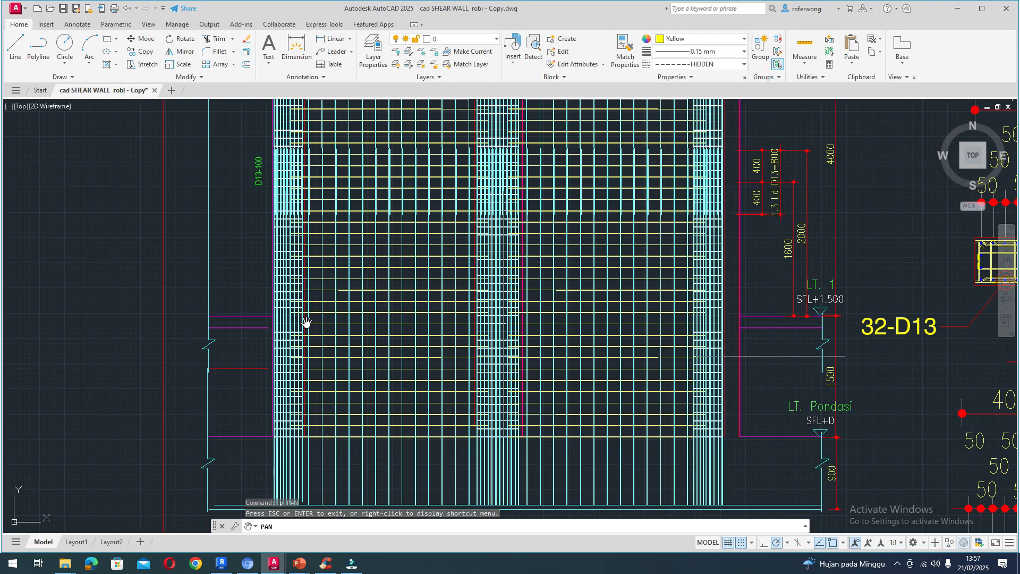
scroll(402, 462, "down", 3)
scroll(420, 424, "up", 3)
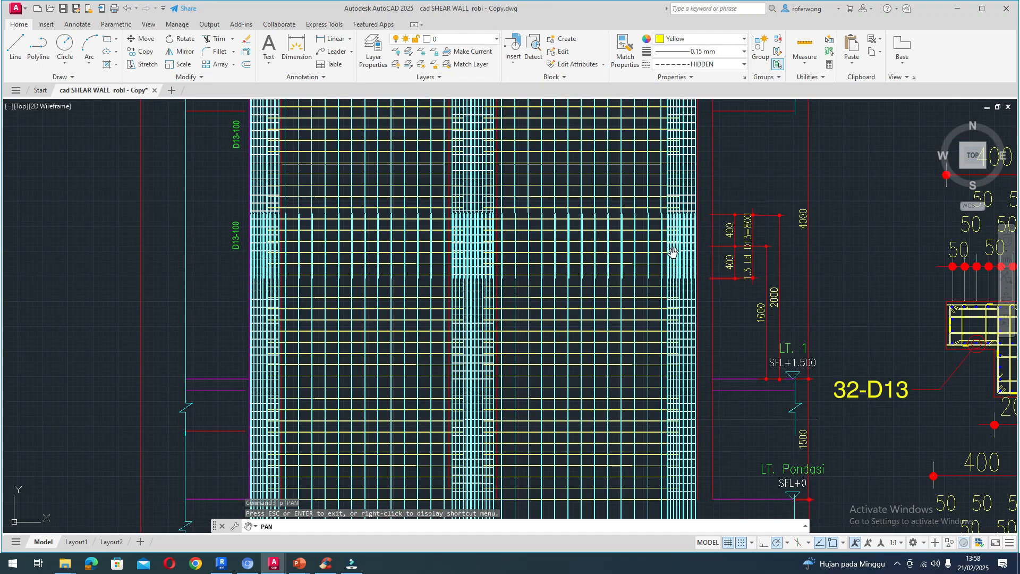
left_click(300, 563)
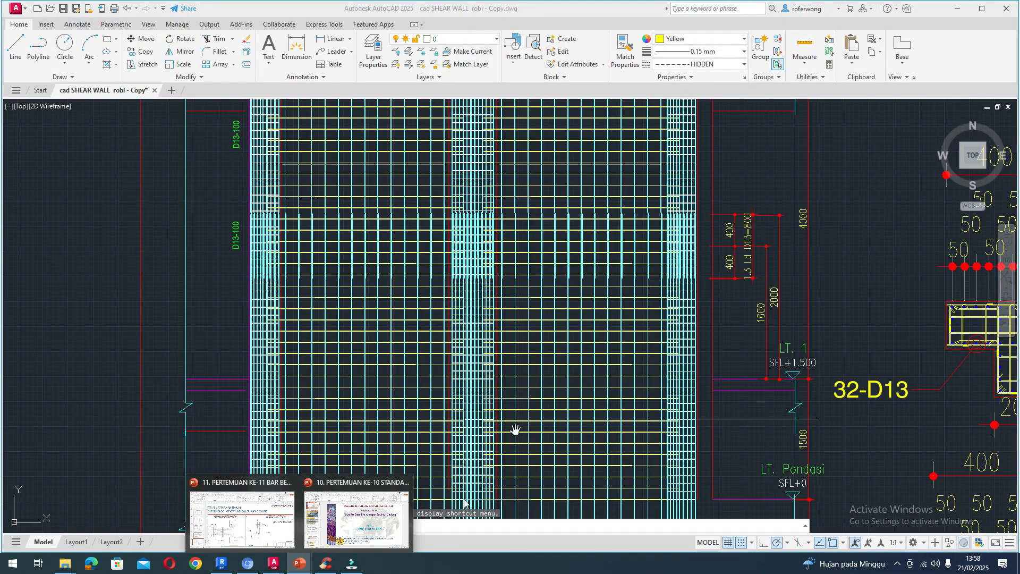
left_click(511, 483)
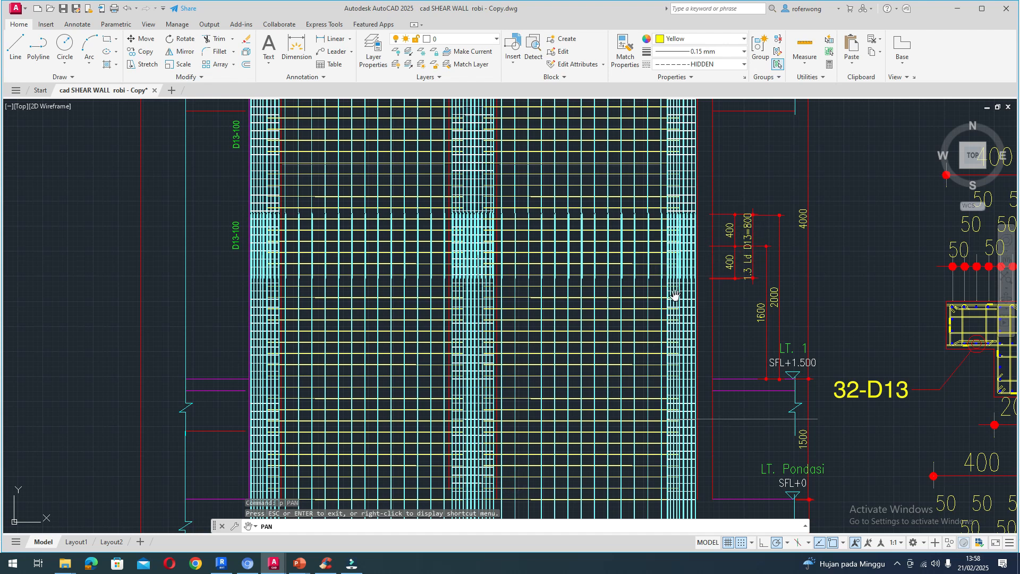
- Examine the full-height wall elevation and the 1.3 Ld lap splice zone dimensions above LT. 2
scroll(586, 388, "down", 4)
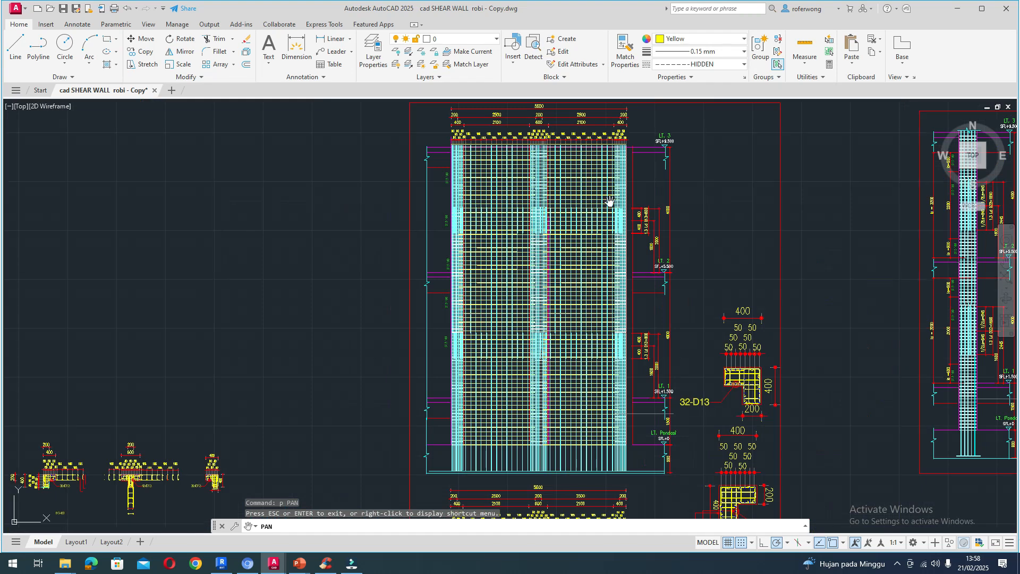
scroll(563, 353, "up", 2)
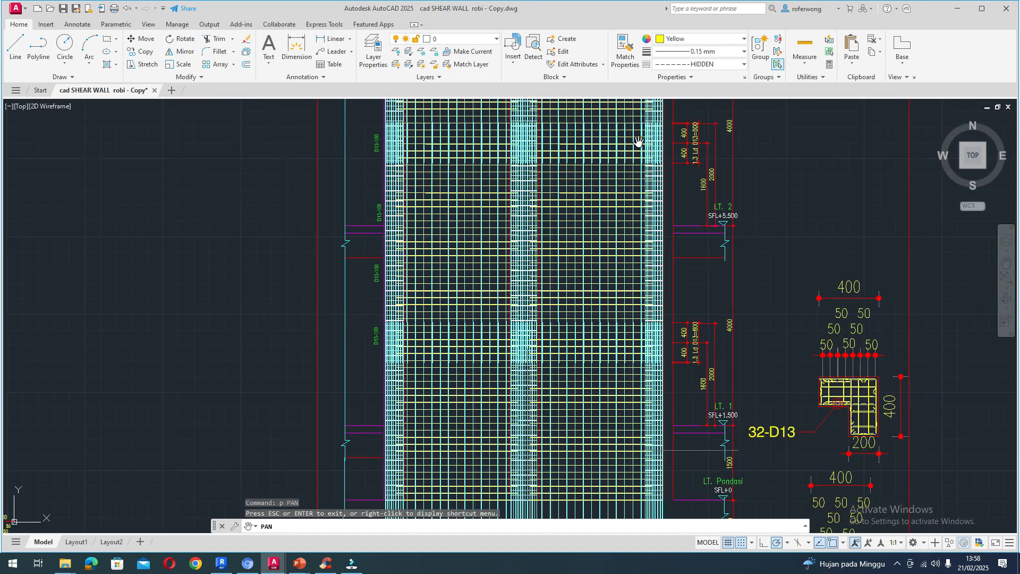
scroll(402, 140, "up", 2)
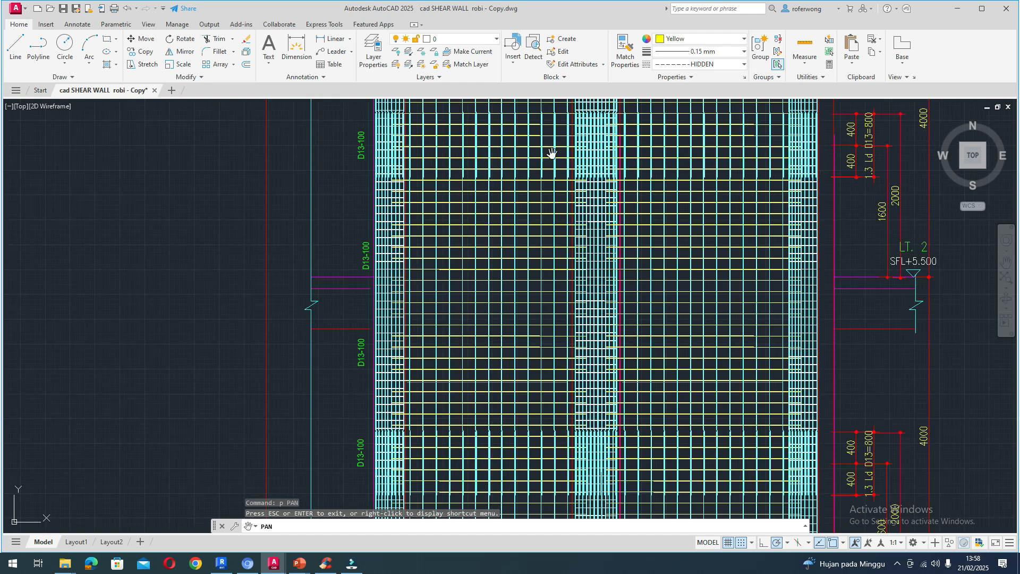
scroll(597, 158, "down", 2)
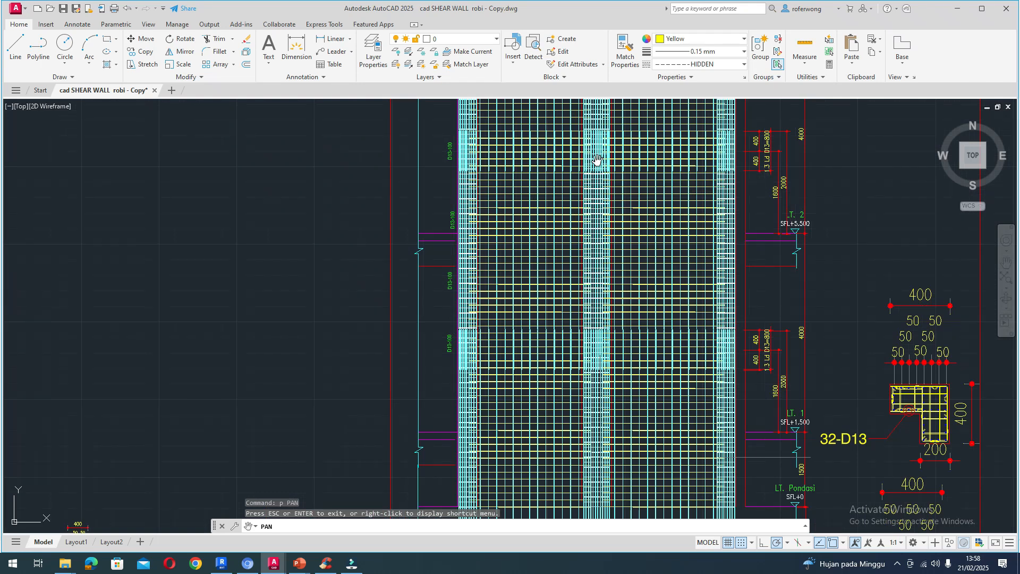
scroll(588, 178, "up", 2)
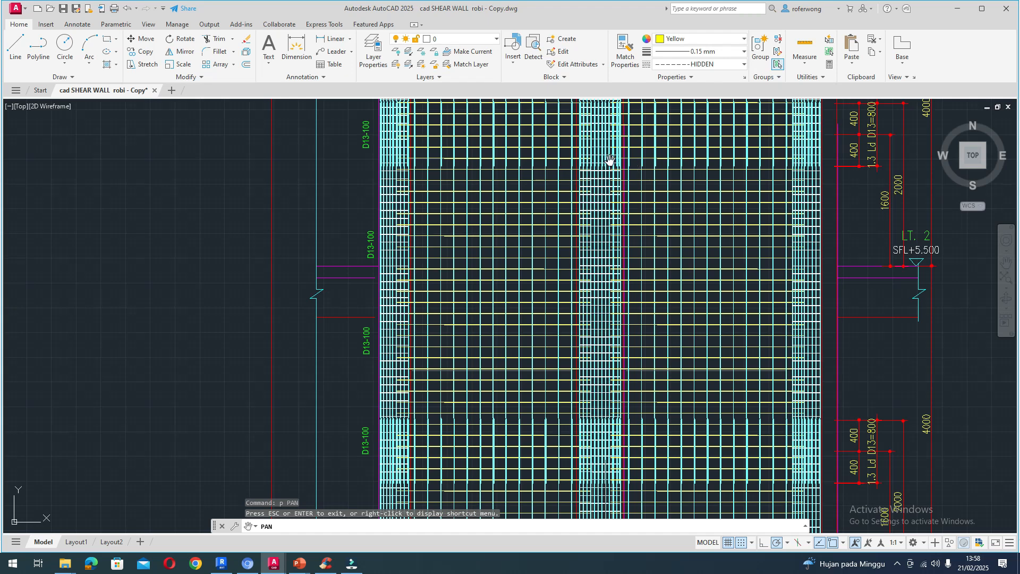
scroll(578, 186, "down", 2)
scroll(776, 170, "up", 4)
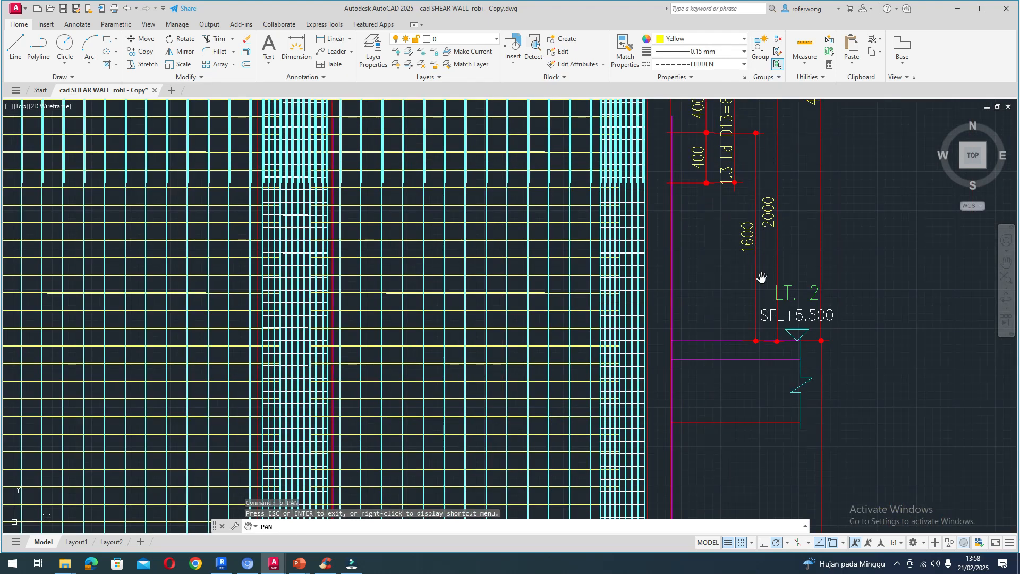
scroll(752, 296, "down", 1)
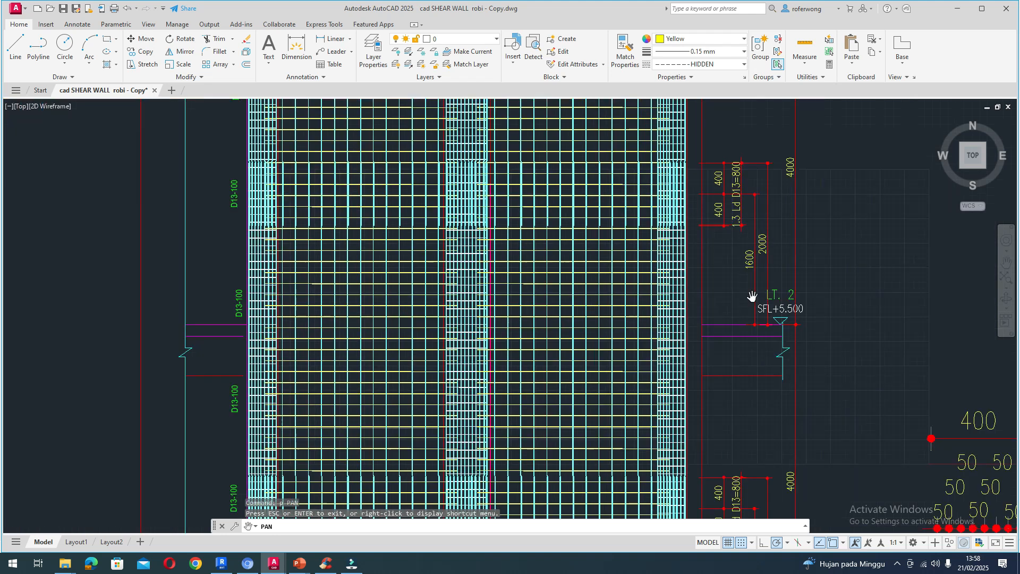
scroll(753, 349, "down", 1)
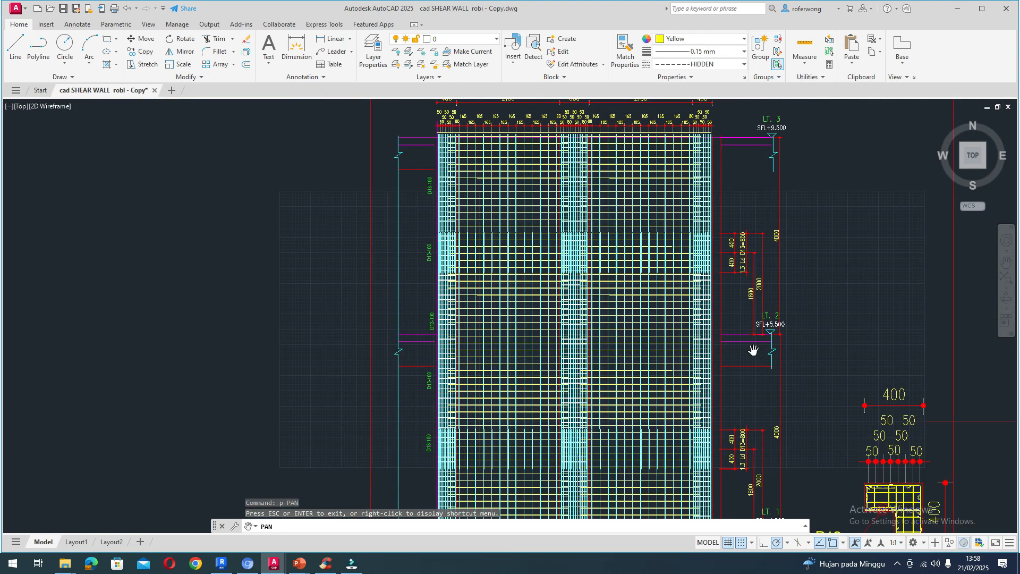
scroll(742, 255, "up", 1)
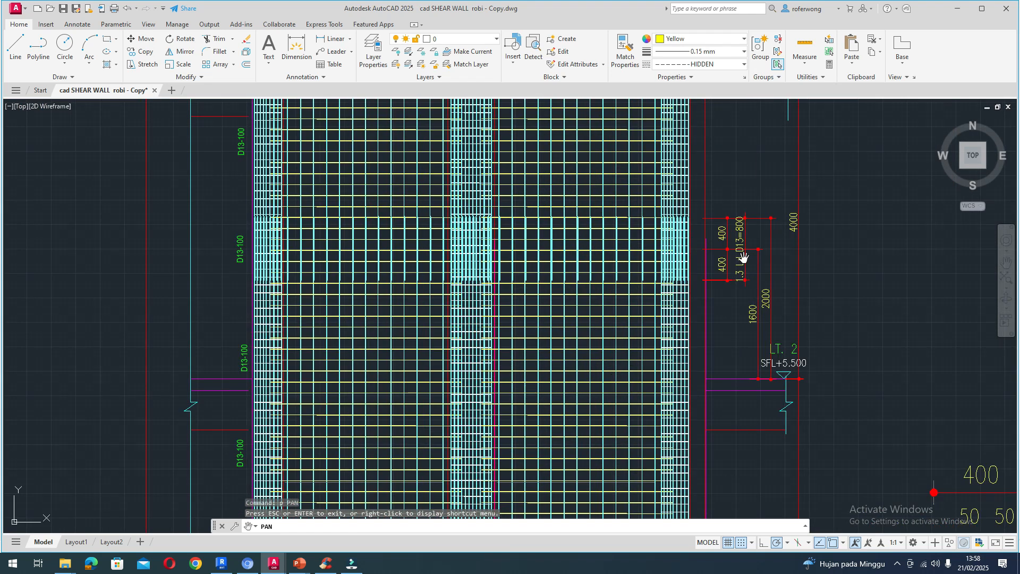
scroll(742, 257, "down", 4)
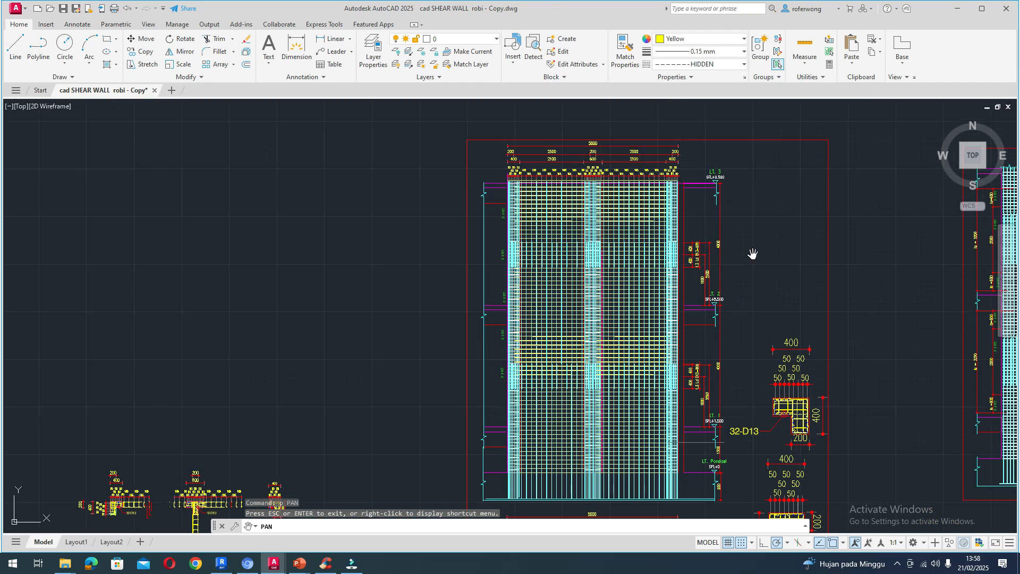
scroll(752, 254, "up", 2)
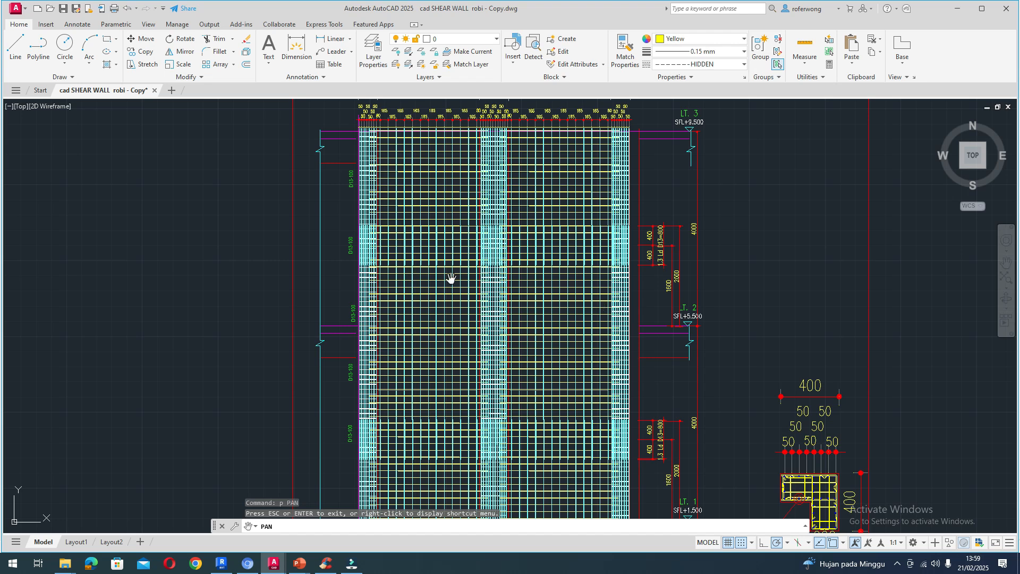
scroll(647, 247, "up", 5)
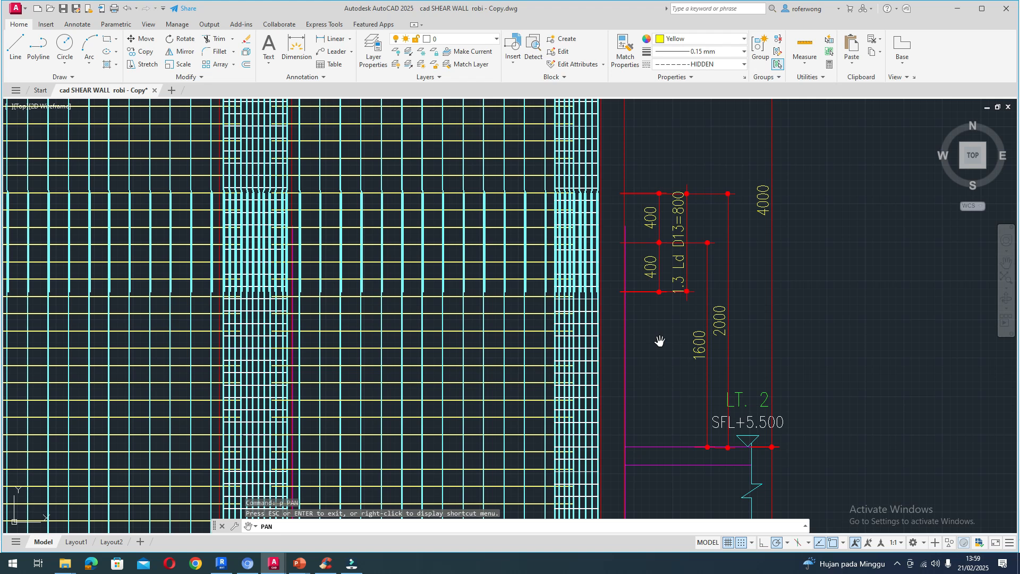
- Switch to the Revit building model and open the East elevation to examine the full-height shear wall reinforcement
scroll(501, 255, "down", 6)
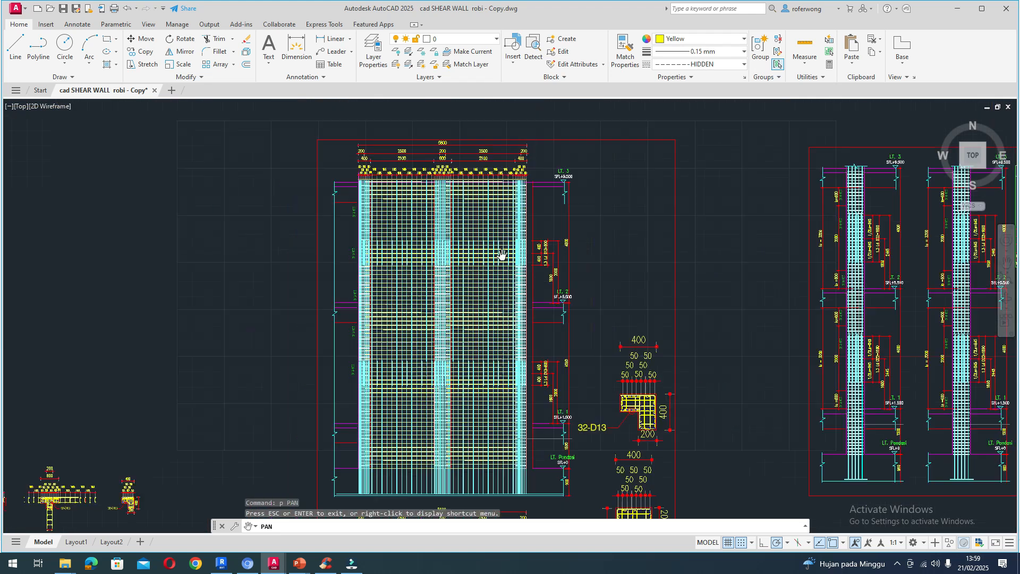
left_click(223, 564)
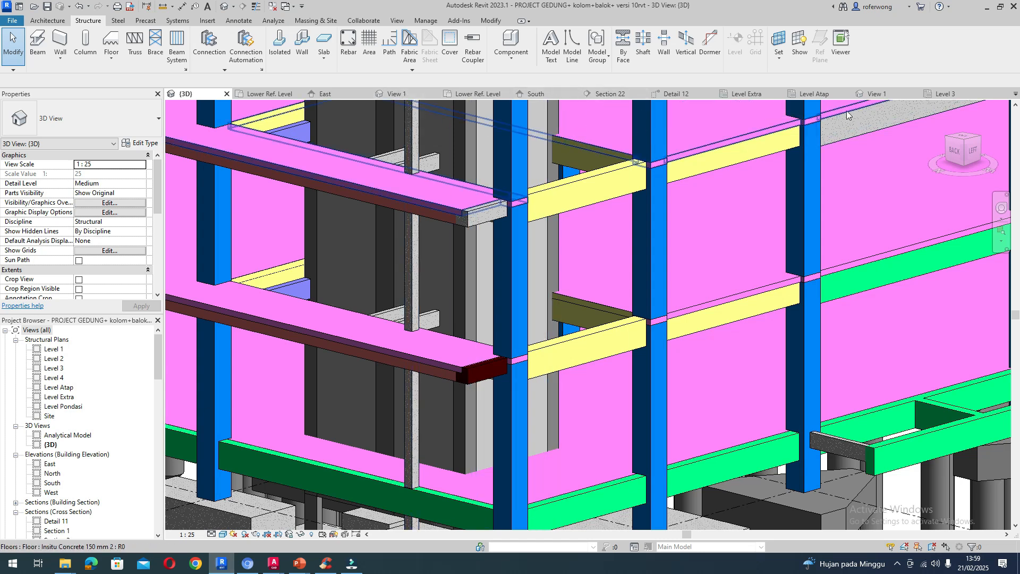
left_click(329, 96)
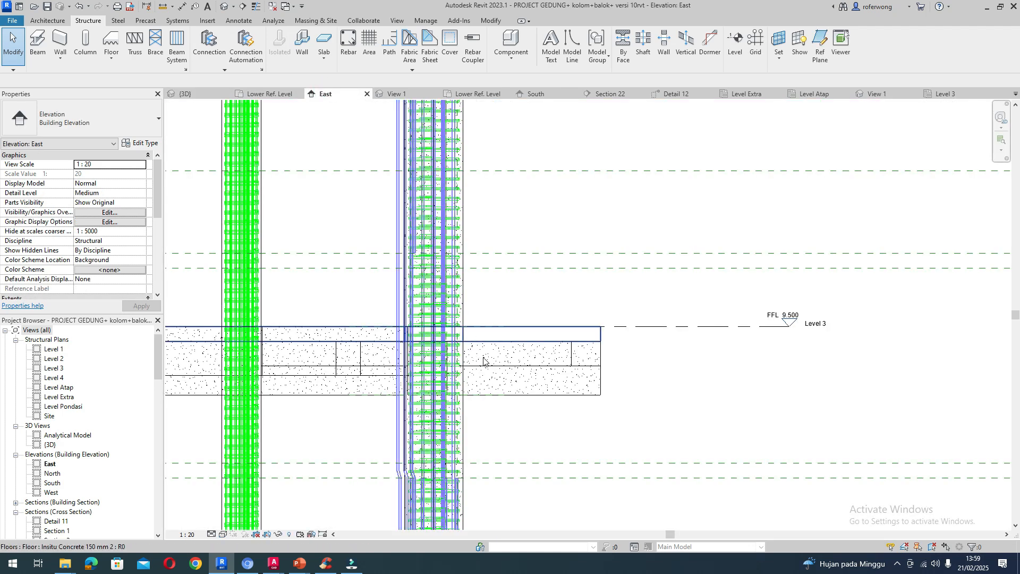
scroll(485, 357, "down", 5)
middle_click_drag(532, 403, 583, 390)
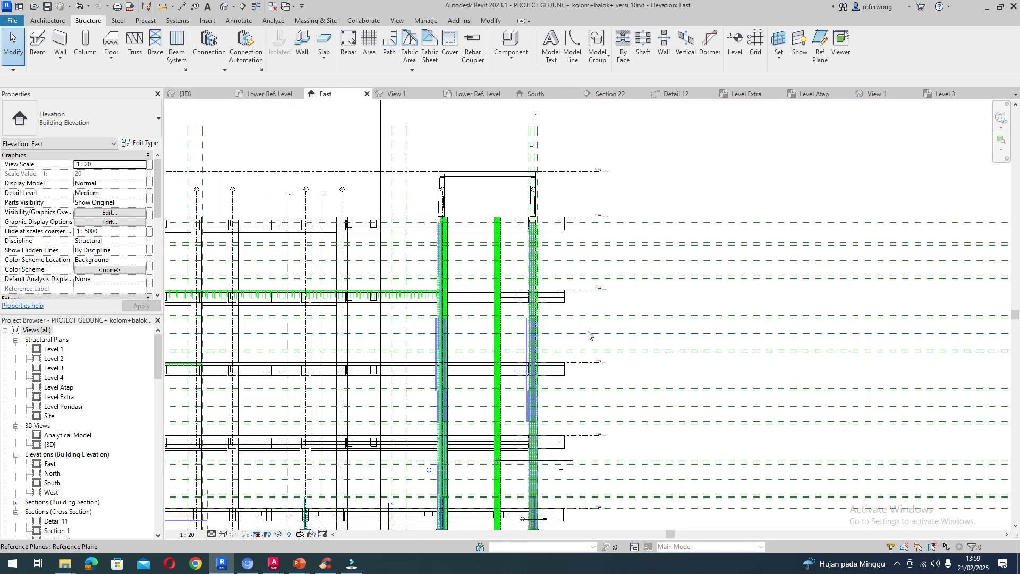
scroll(373, 355, "down", 3)
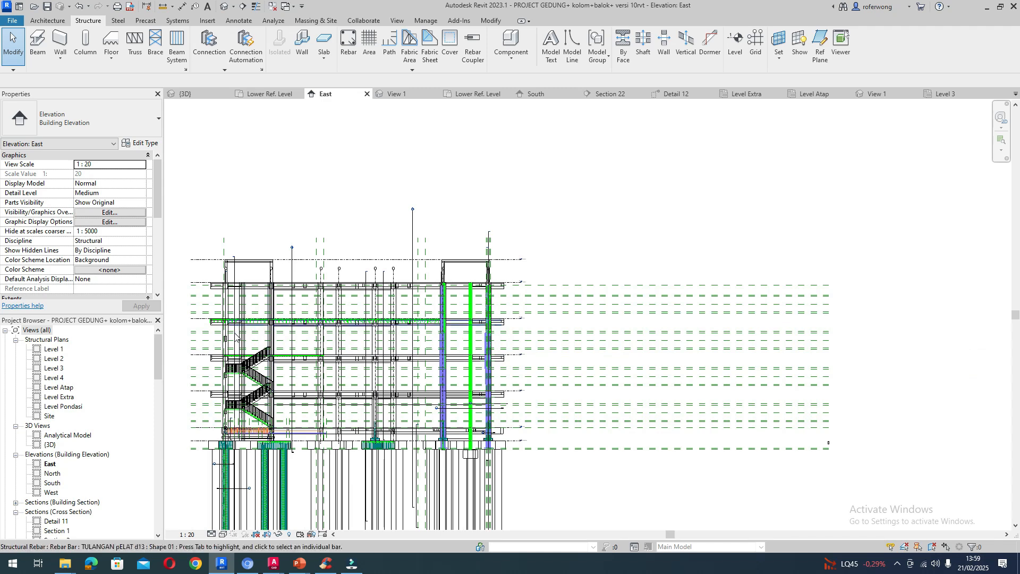
scroll(227, 333, "up", 4)
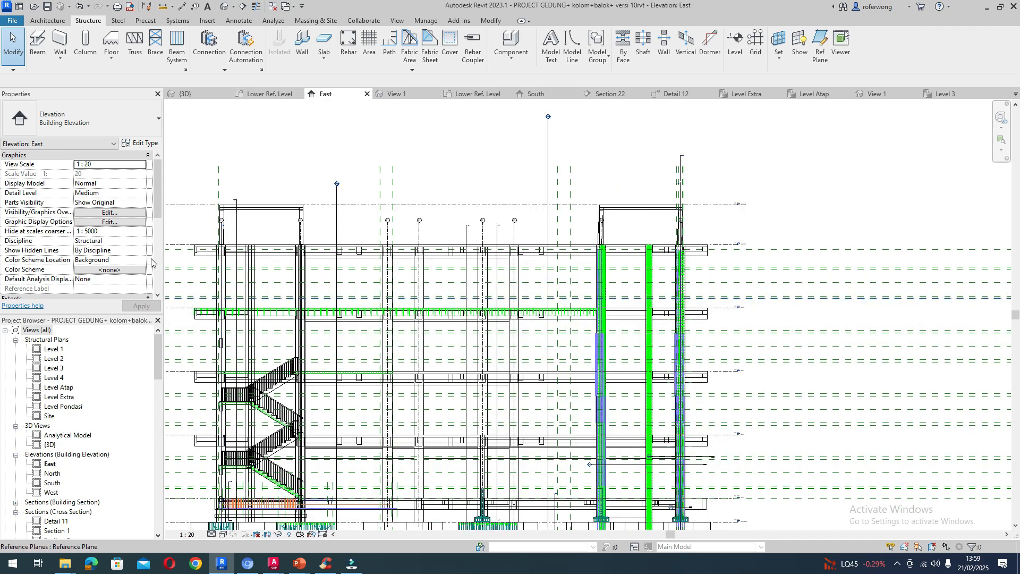
- Set the East elevation's visual style to Hidden Line
left_click(224, 532)
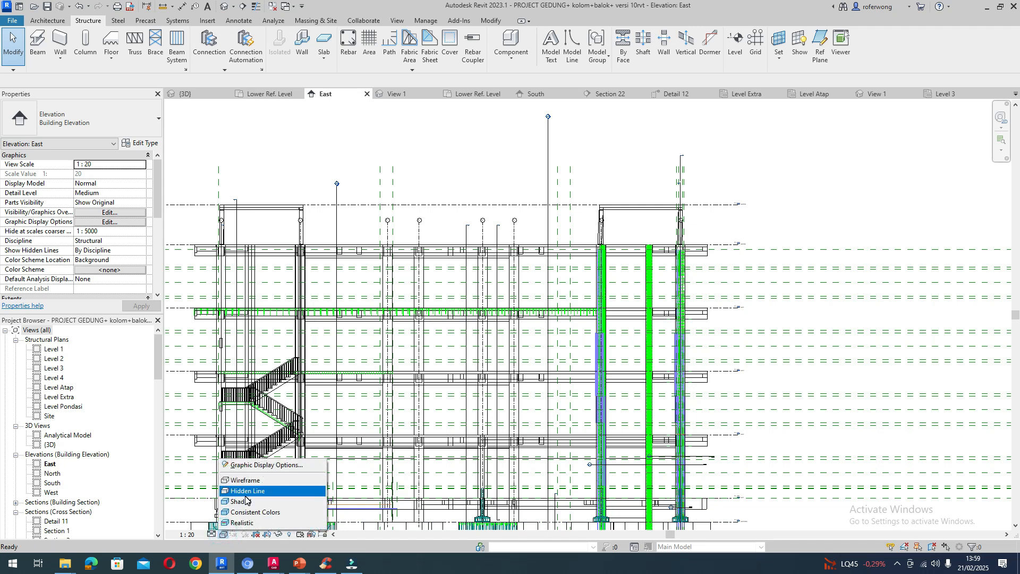
left_click(246, 492)
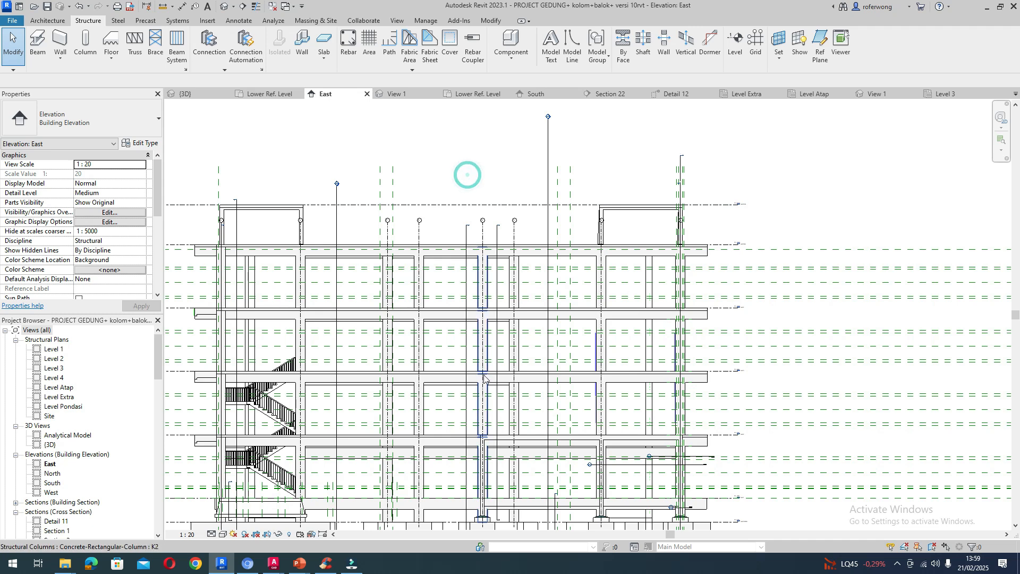
scroll(425, 378, "up", 2)
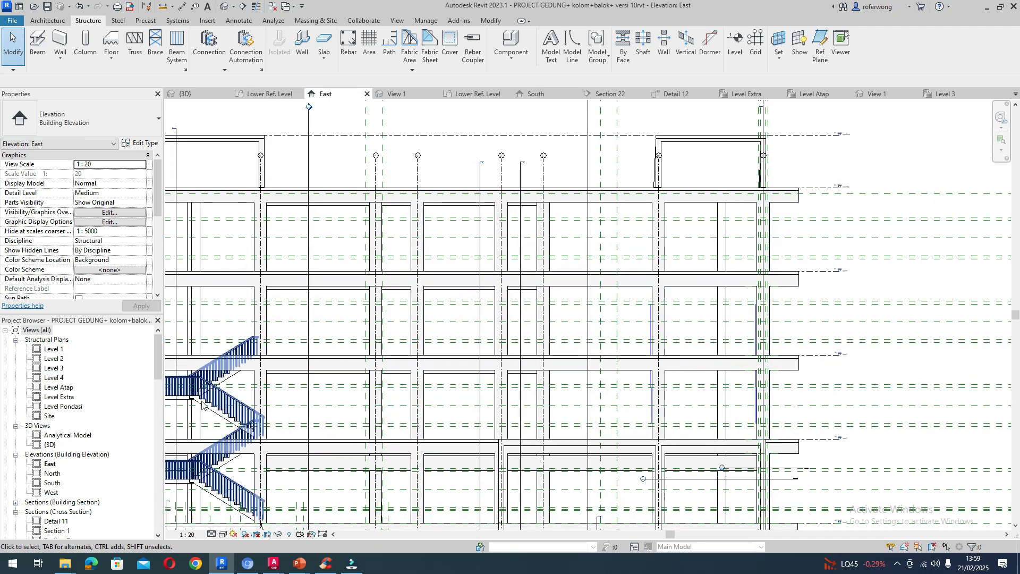
scroll(412, 367, "down", 2)
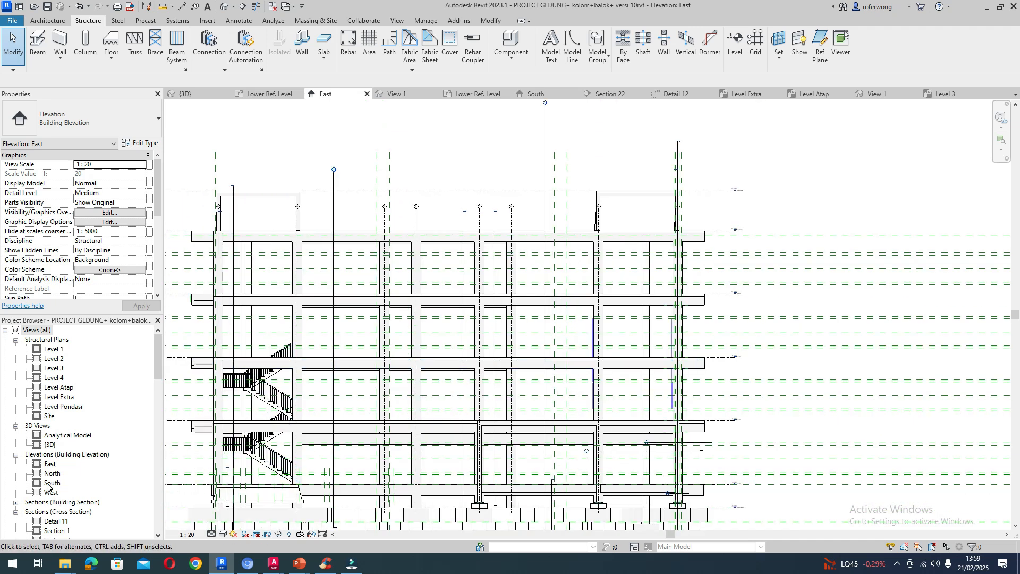
scroll(483, 367, "down", 3)
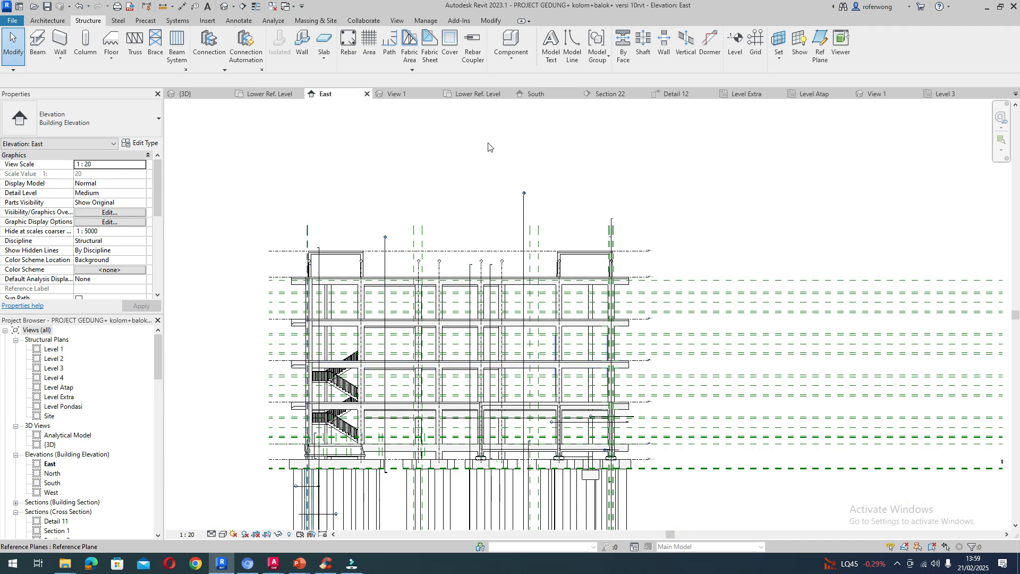
- Return to the 3D view and examine the building corner with the shear wall core and its foundation
left_click(213, 94)
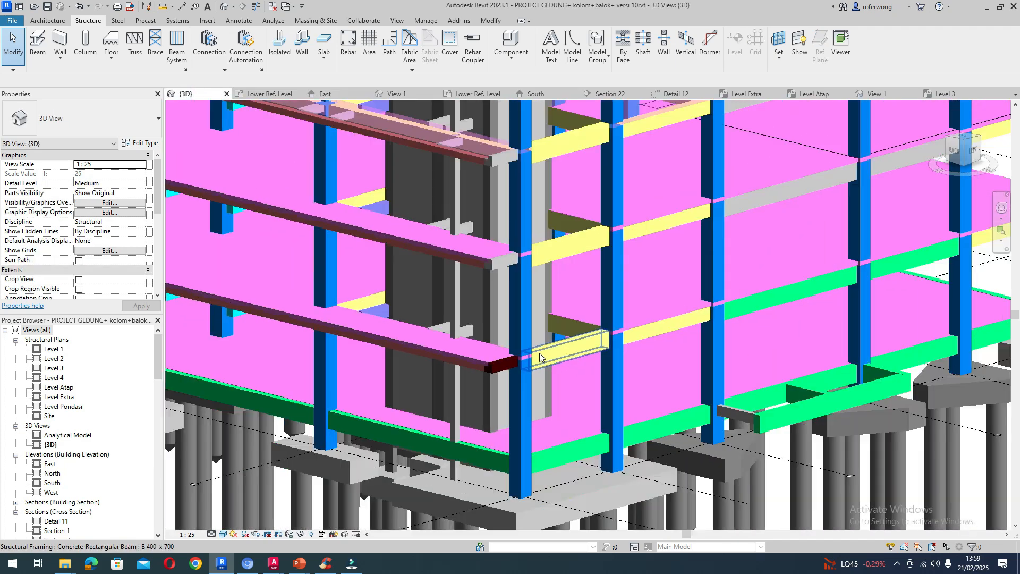
scroll(539, 353, "down", 5)
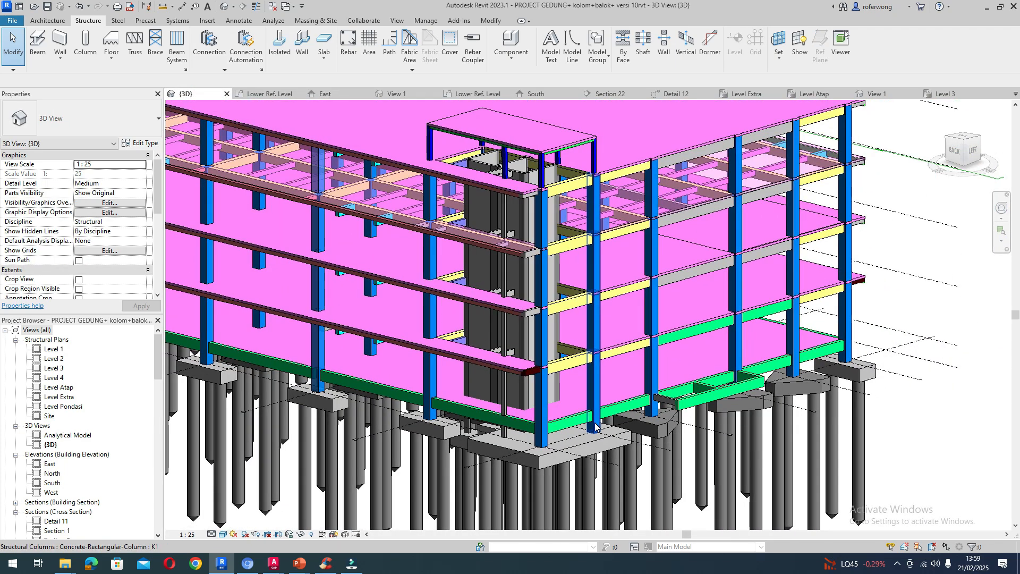
mouse_move(595, 425)
middle_mouse_down("shift")
mouse_move(435, 429)
mouse_move(578, 423)
middle_mouse_up("shift")
middle_click_drag(602, 419, 584, 414, "shift")
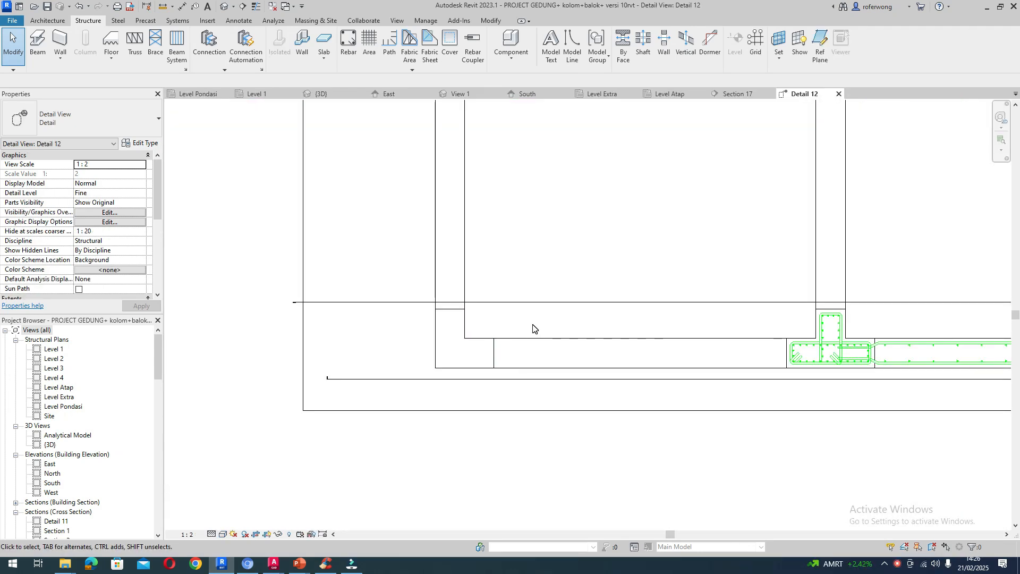
- Set the rebar cover of the unreinforced L-shaped corner column in Detail 12 to COVER SHEAR WALL <25 mm>
scroll(532, 328, "down", 6)
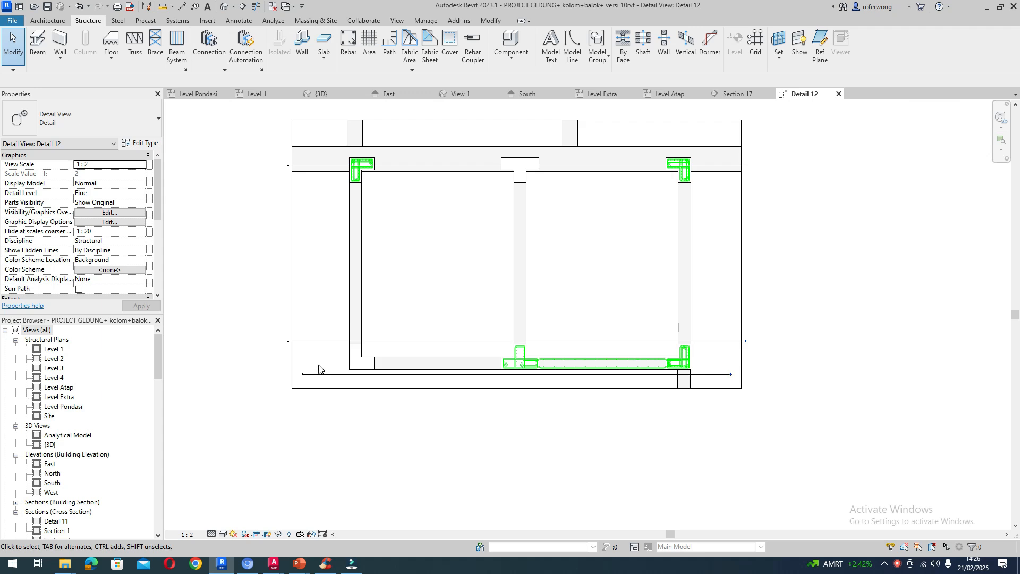
scroll(352, 362, "up", 5)
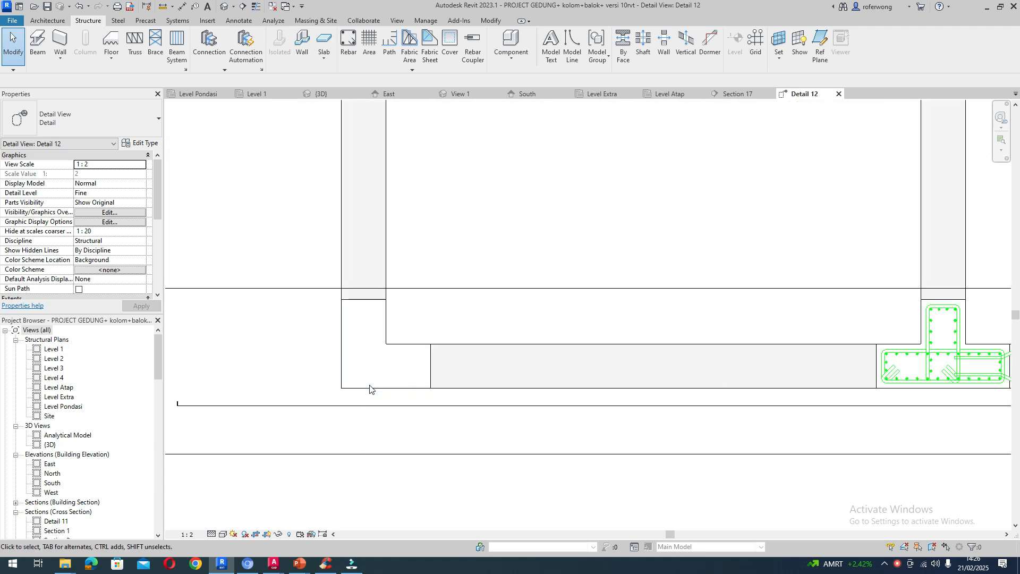
scroll(370, 387, "up", 3)
left_click(400, 309)
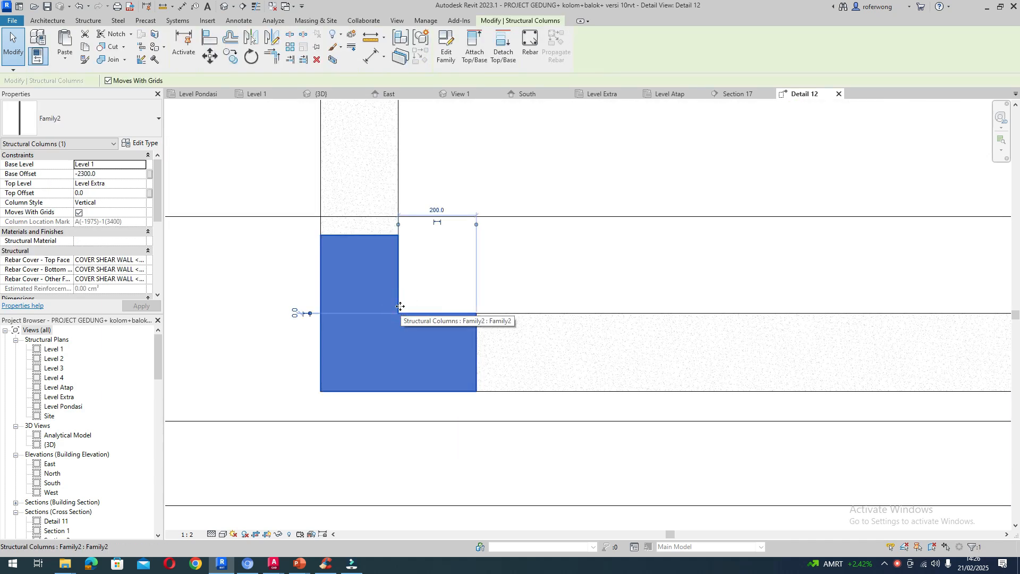
left_click(91, 21)
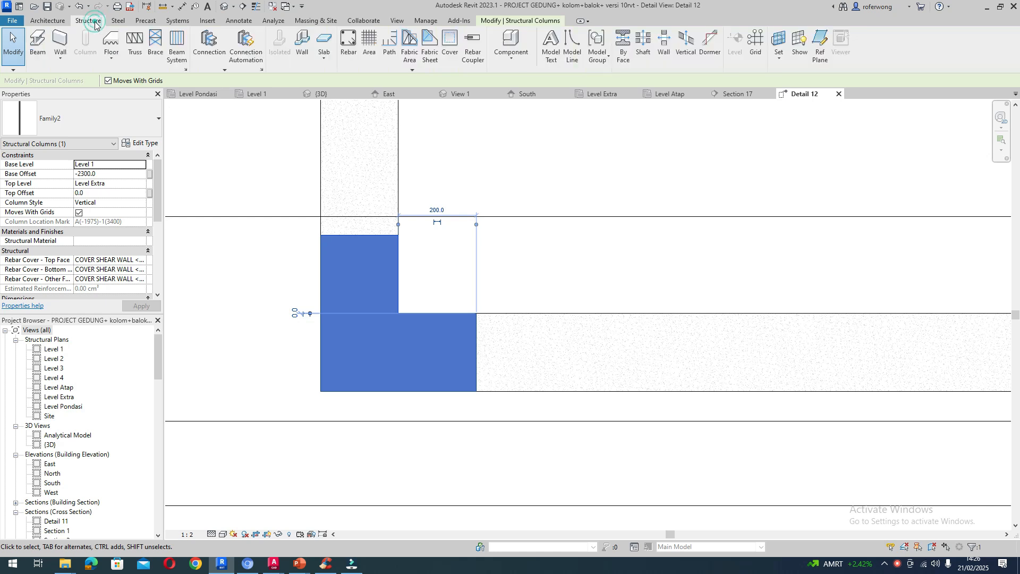
left_click(458, 52)
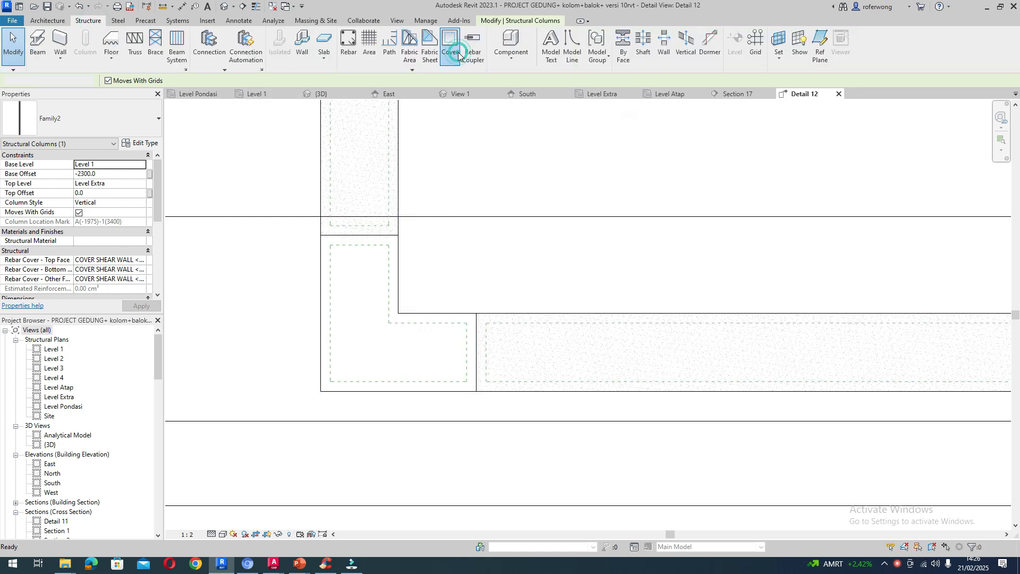
left_click(321, 277)
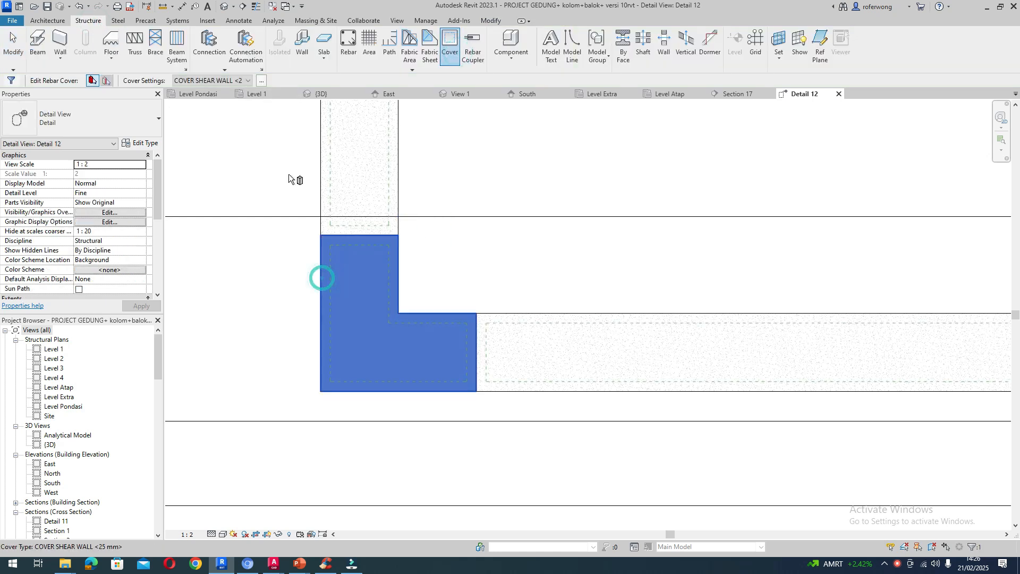
left_click(247, 80)
left_click(248, 98)
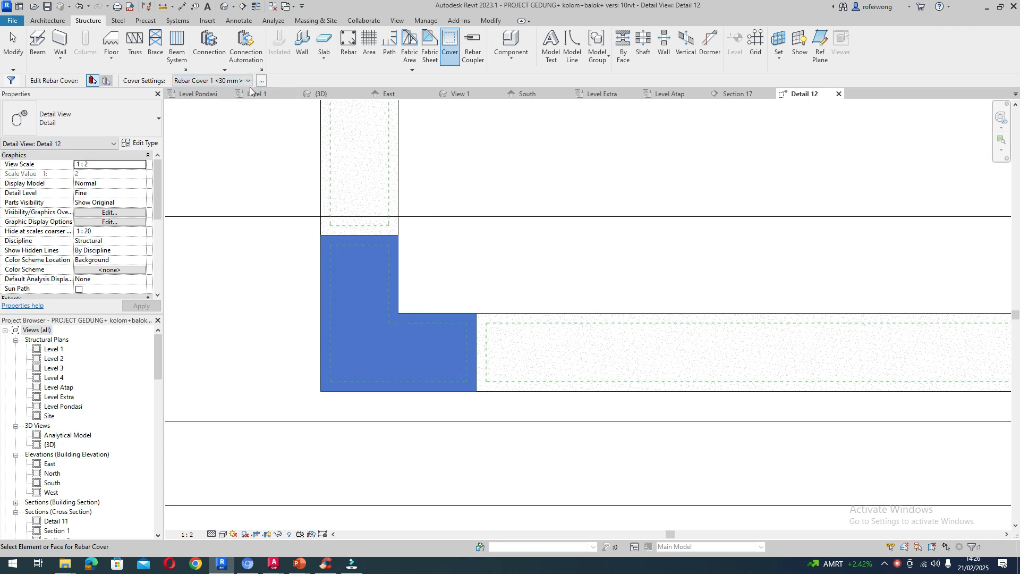
left_click(248, 80)
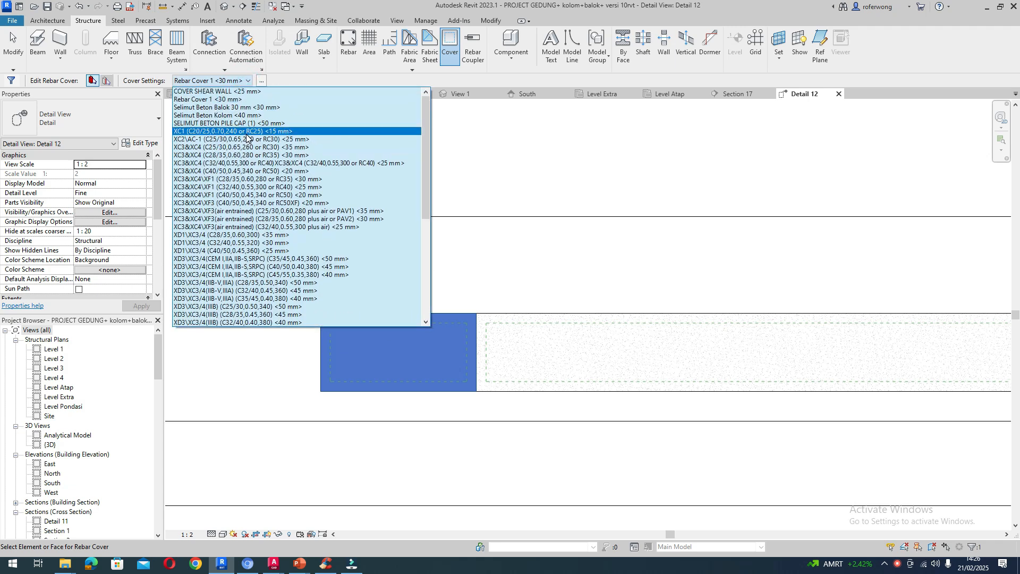
left_click(244, 91)
left_click(420, 244)
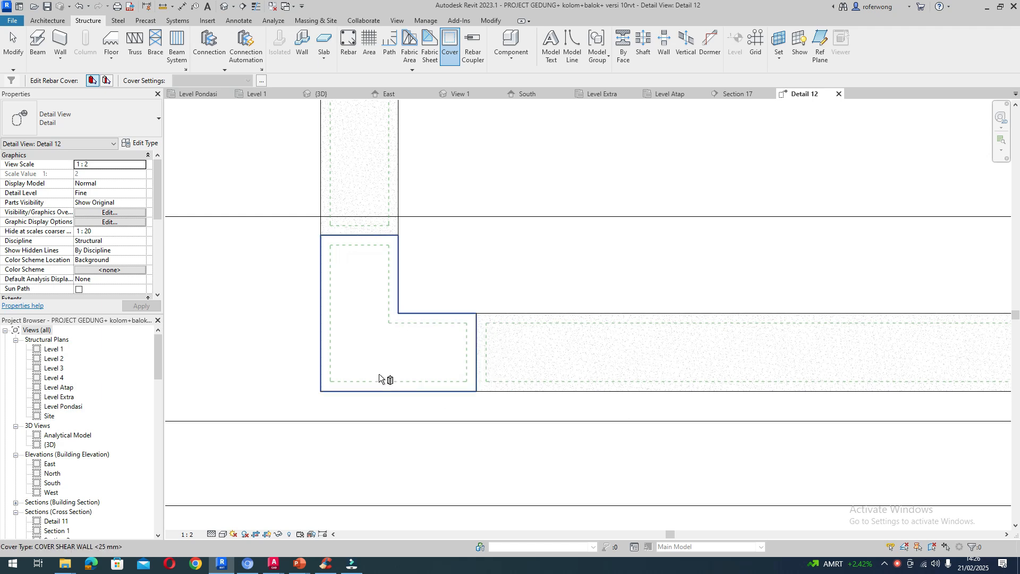
scroll(355, 347, "up", 2)
scroll(356, 347, "up", 1)
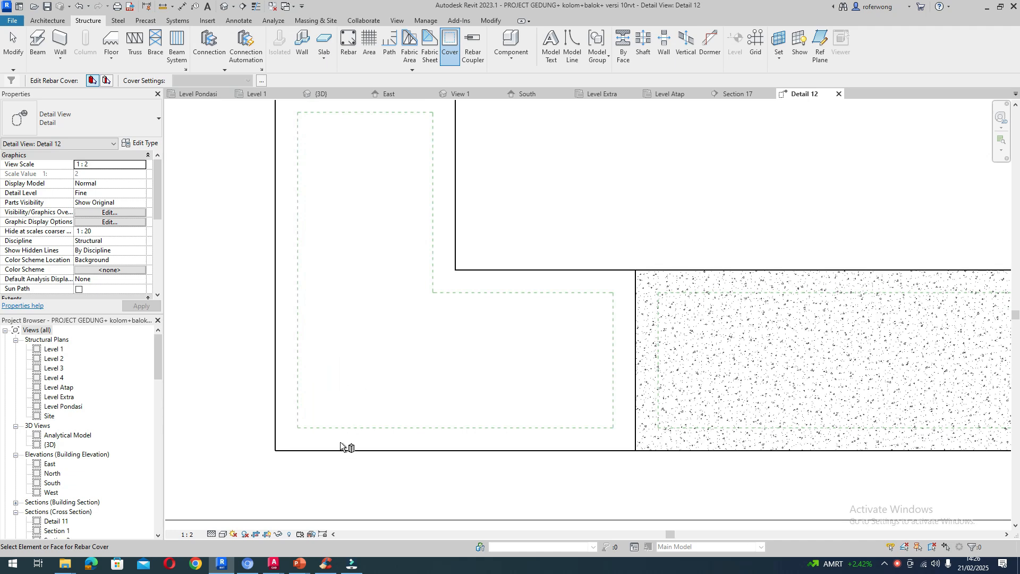
scroll(342, 446, "down", 1)
- Switch to the AutoCAD shear wall drawing and examine the vertical bars, ties and hooks of the 32-D13 corner boundary element
mouse_move(271, 559)
left_click(250, 509)
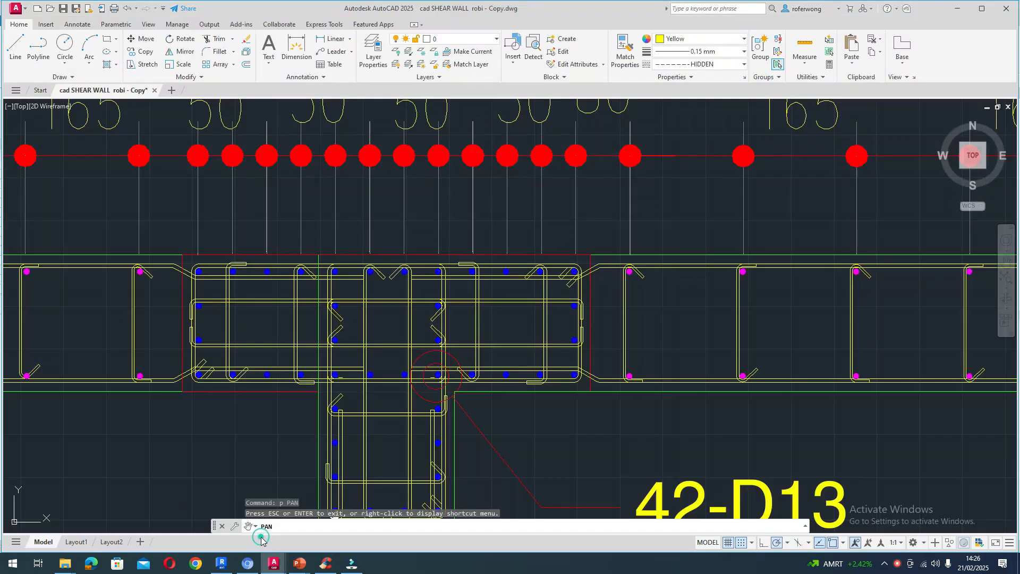
scroll(474, 332, "down", 8)
scroll(360, 337, "up", 12)
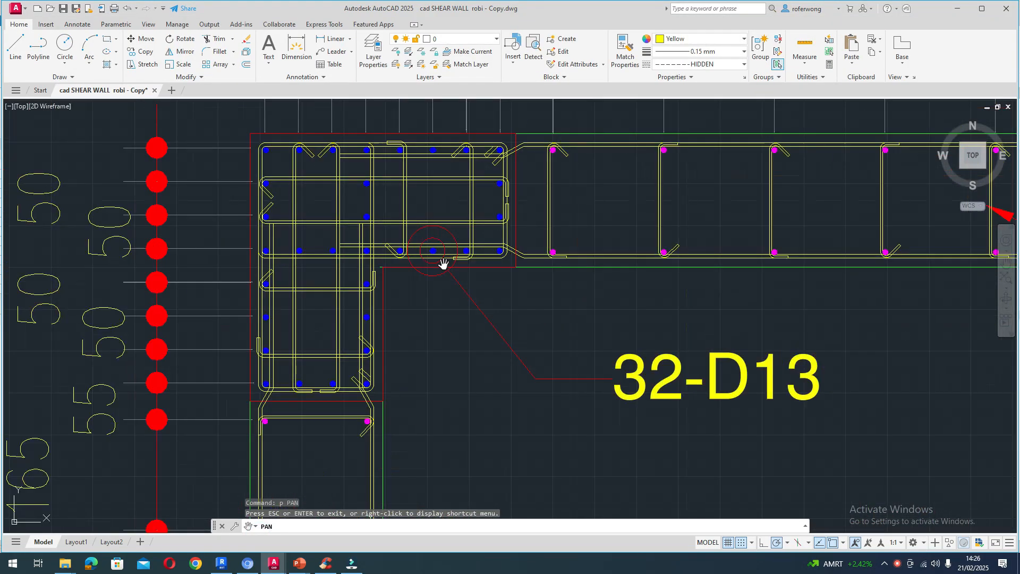
scroll(369, 288, "down", 3)
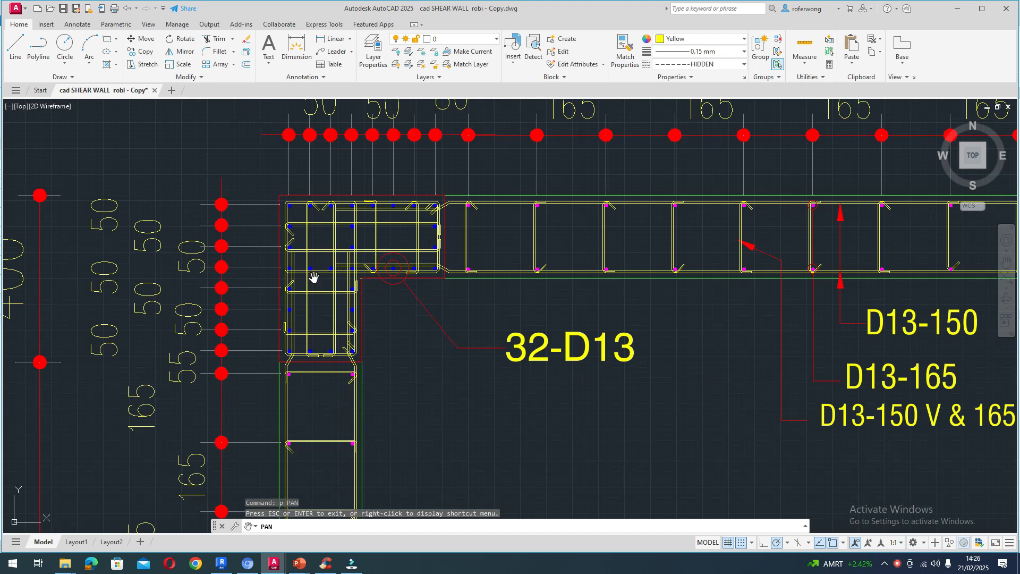
scroll(311, 259, "up", 2)
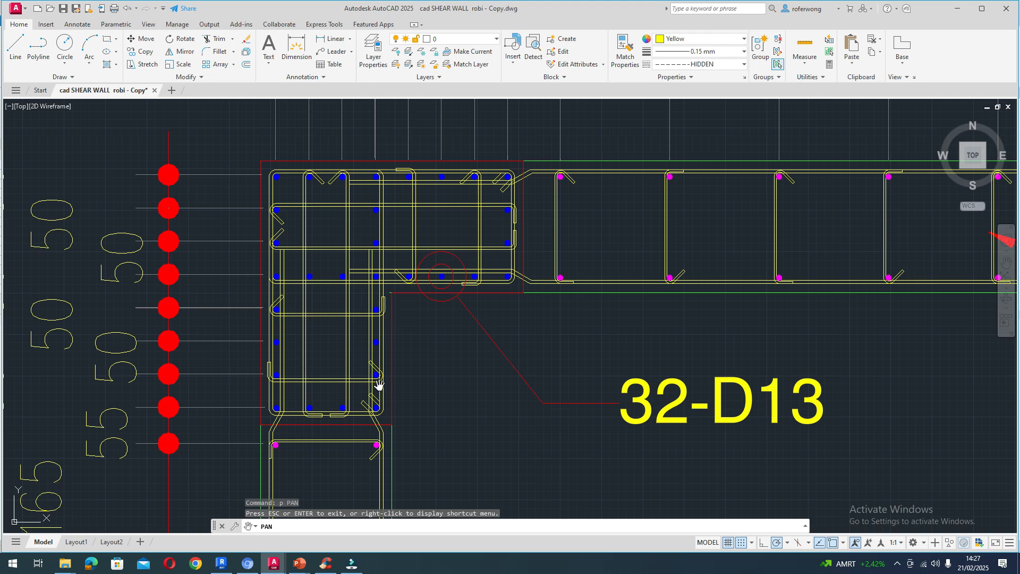
scroll(377, 385, "up", 4)
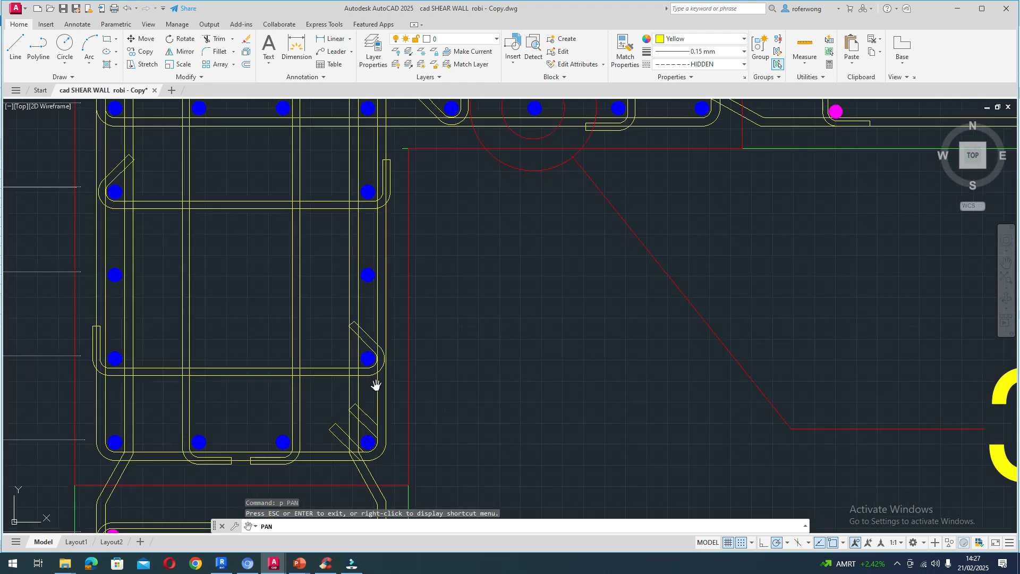
scroll(262, 211, "down", 4)
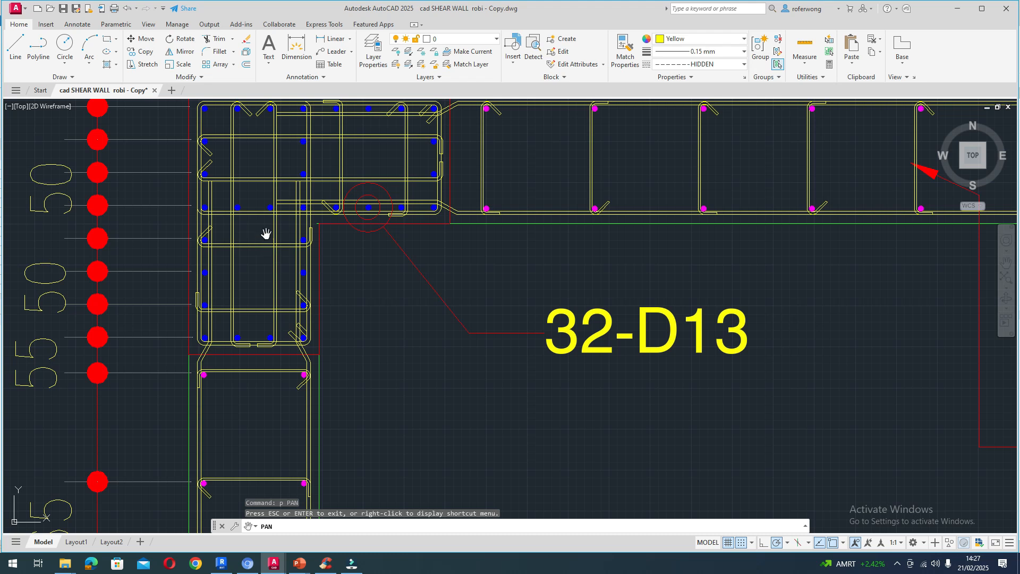
- Examine how the adjoining wall's D13 bars run into the 32-D13 corner element, and switch back to Detail 12 in Revit
scroll(258, 246, "down", 2)
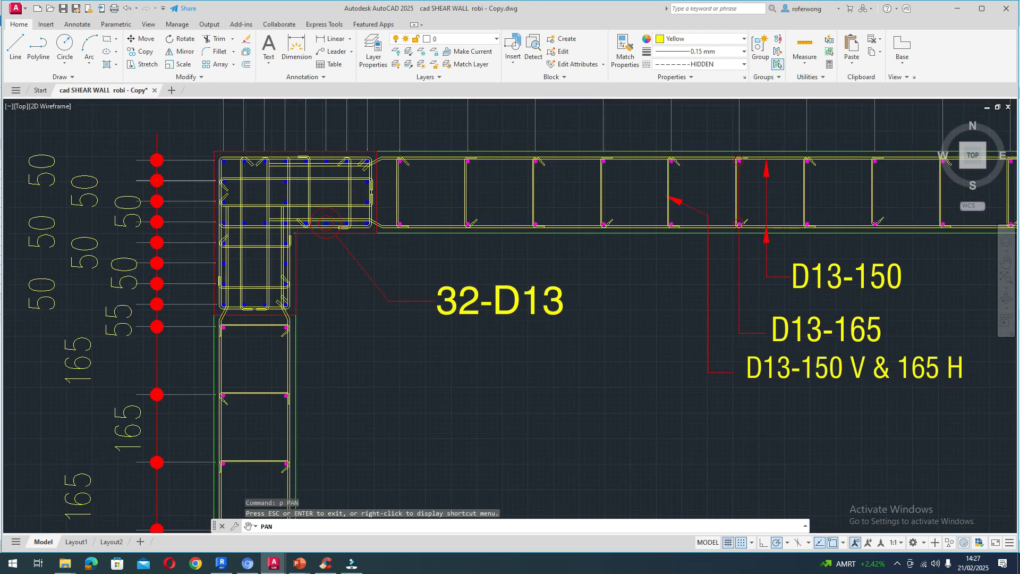
scroll(324, 176, "up", 6)
scroll(333, 176, "down", 4)
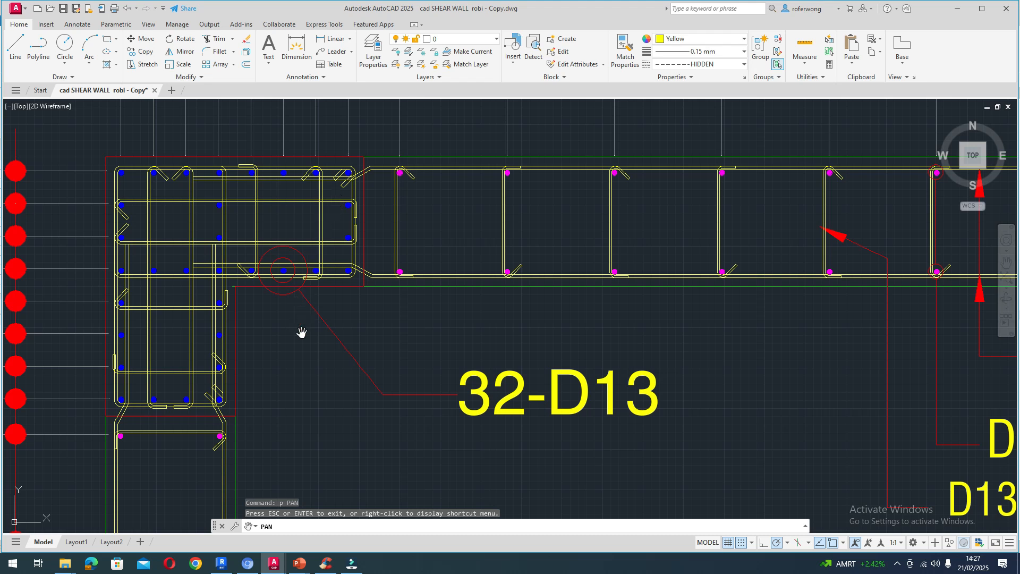
scroll(224, 317, "down", 4)
scroll(308, 405, "up", 2)
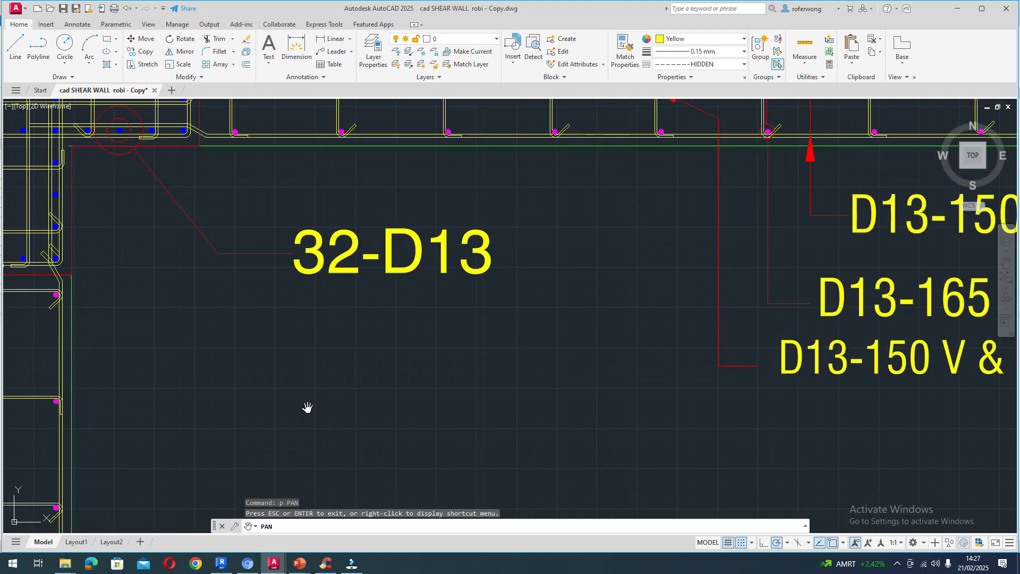
scroll(355, 410, "down", 1)
scroll(169, 243, "up", 5)
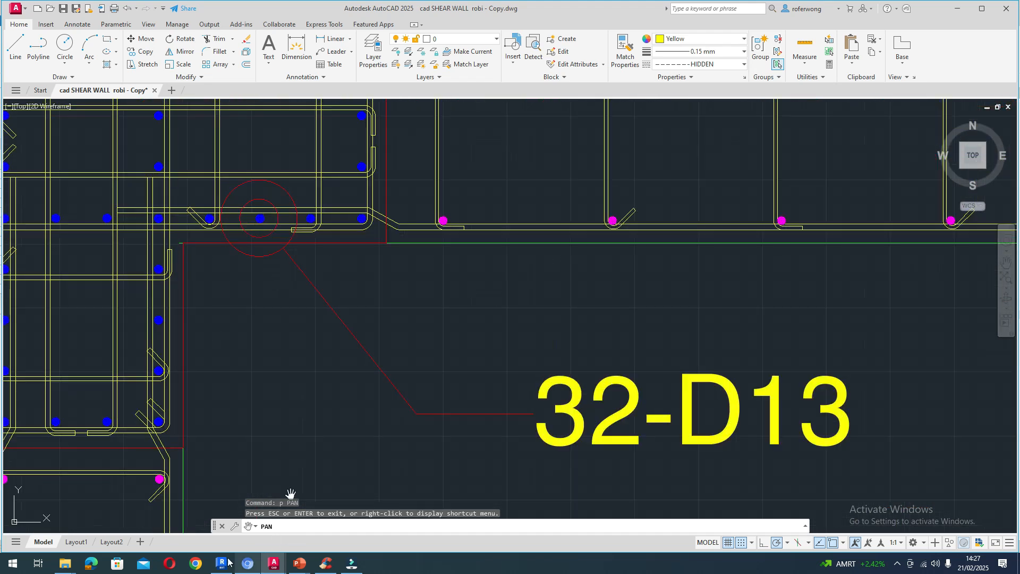
left_click(221, 563)
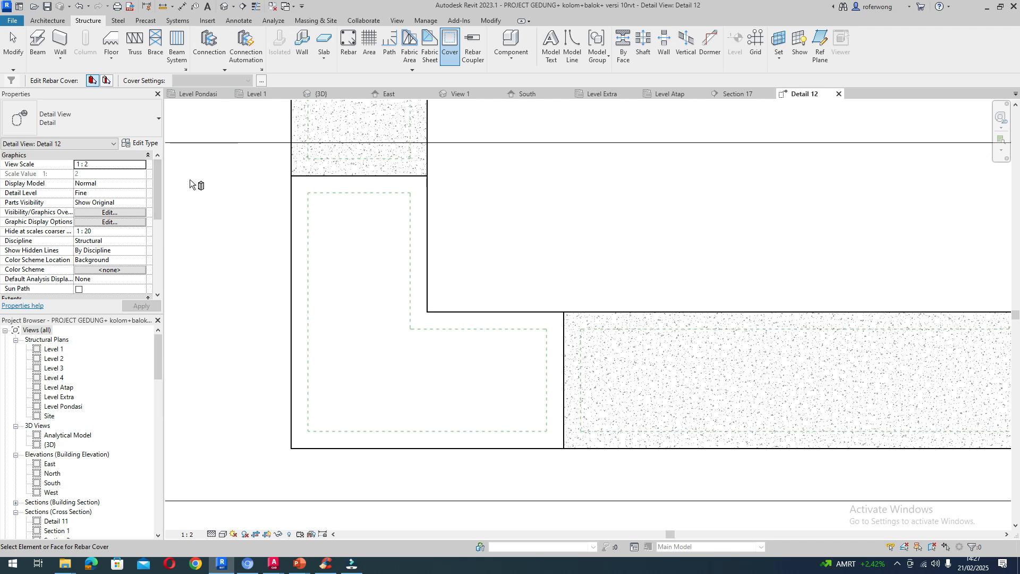
- Place a row of straight D13 bars, shape 01, parallel to cover at 50 mm maximum spacing along the L-shaped column's lower outer face
left_click(349, 46)
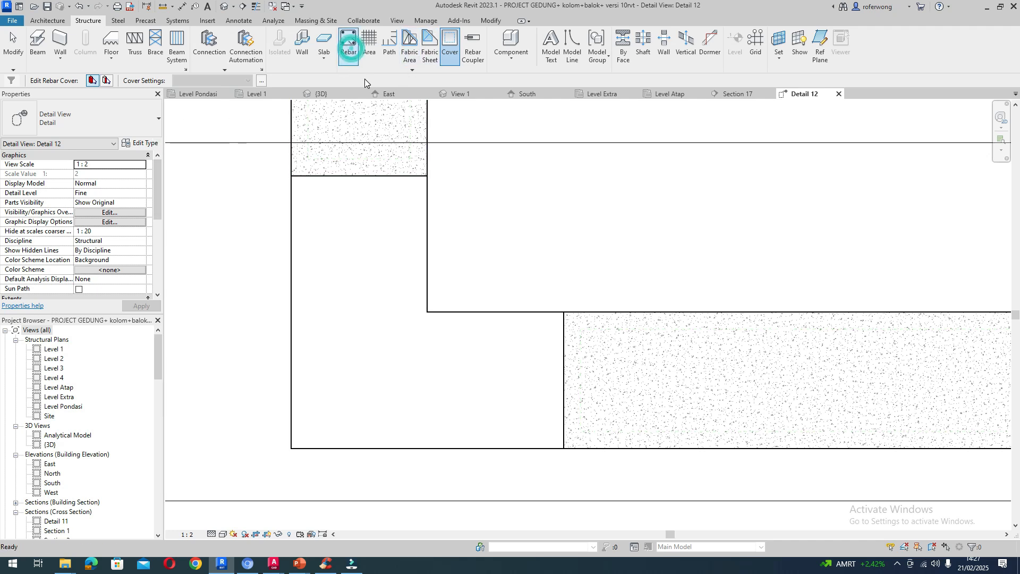
scroll(906, 346, "down", 10)
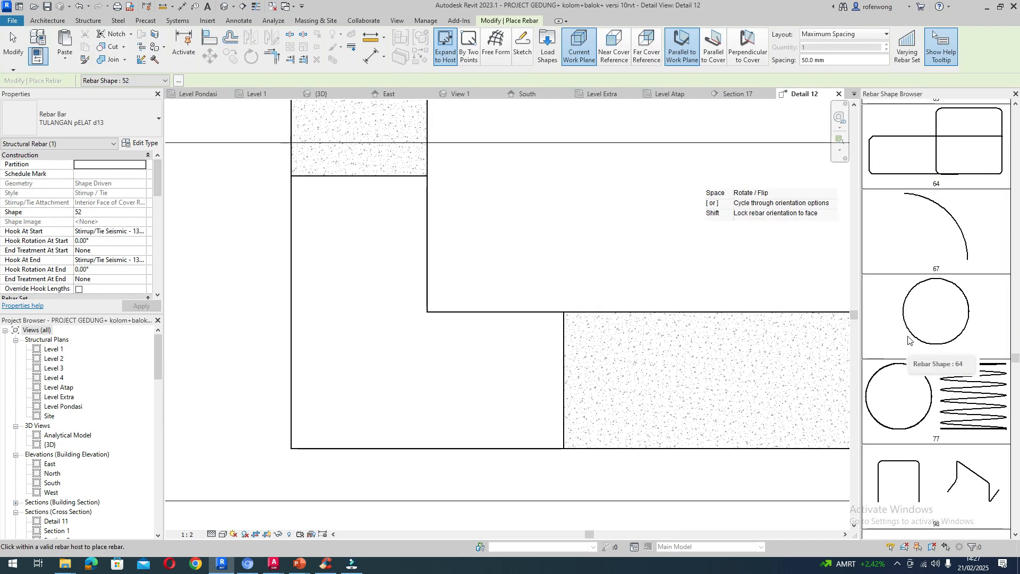
scroll(909, 333, "up", 5)
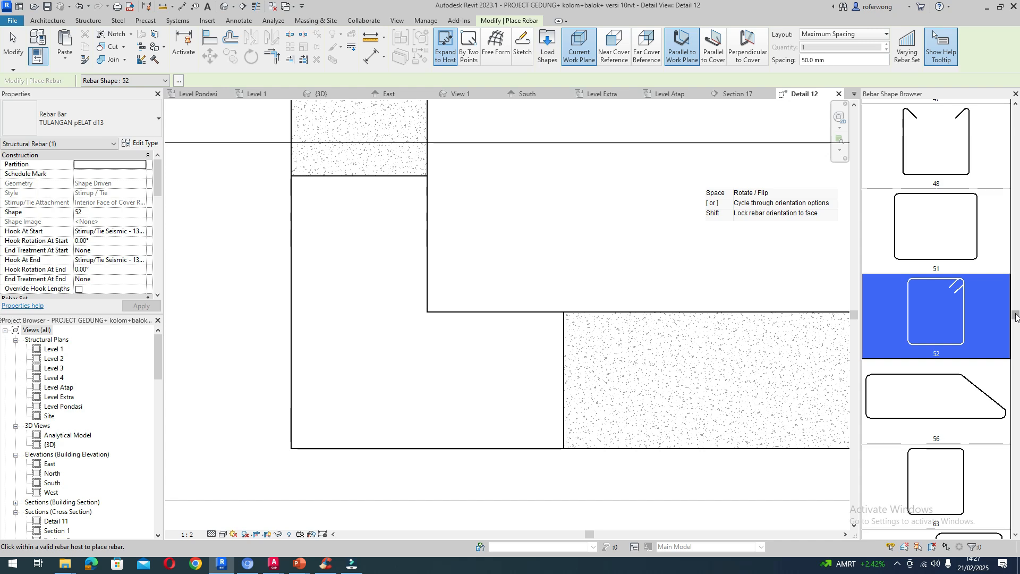
left_click_drag(1015, 316, 1010, 106)
left_click(951, 218)
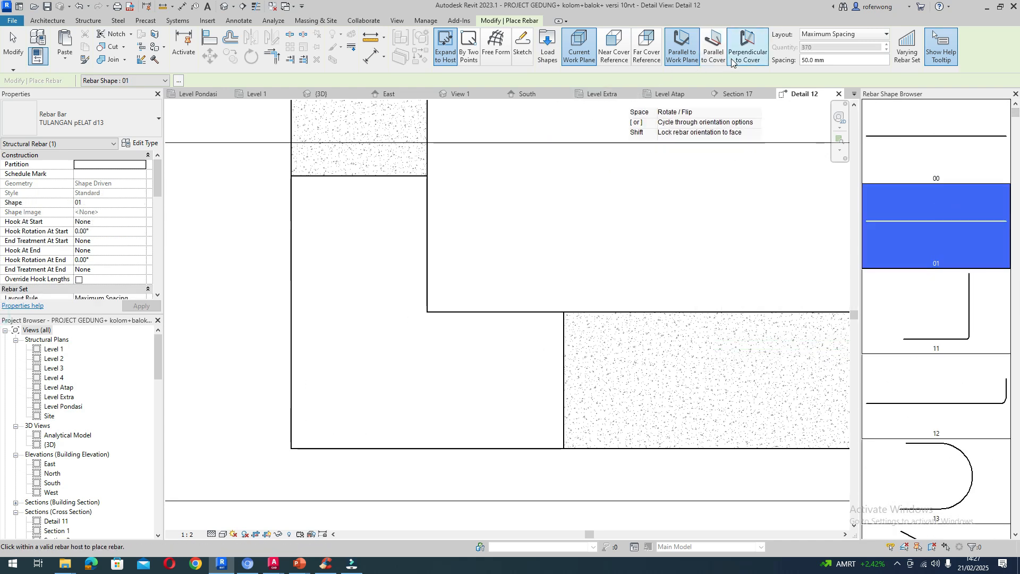
left_click(713, 48)
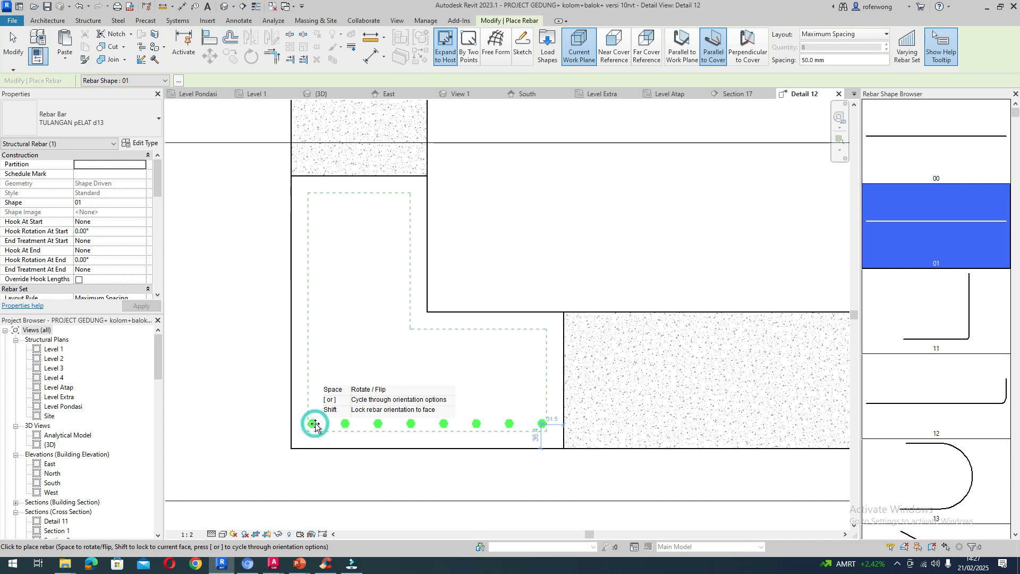
left_click(315, 425)
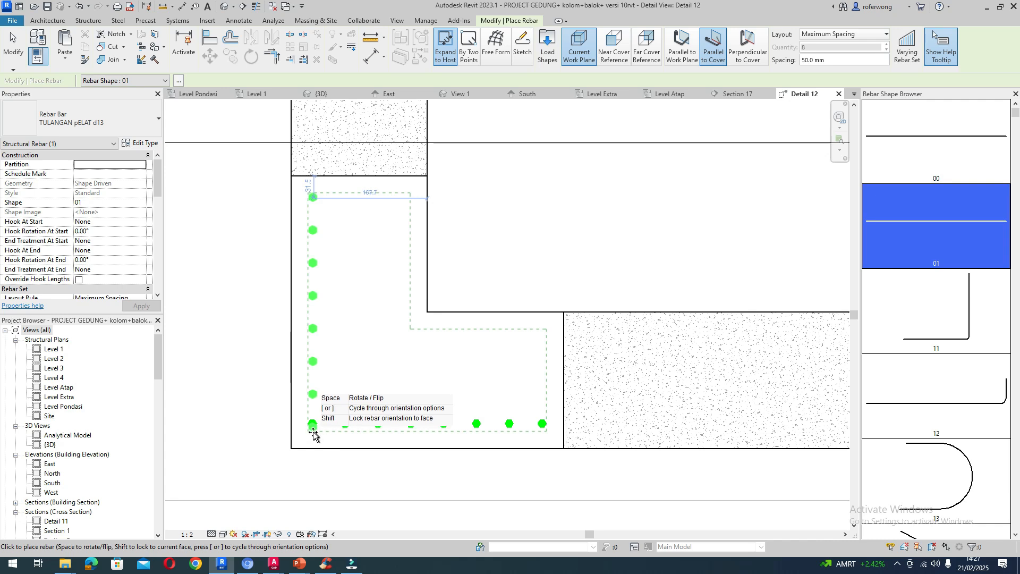
- Place D13 bar rows at 50 mm maximum spacing along both long faces of the vertical leg and at the ends of both legs
left_click(313, 433)
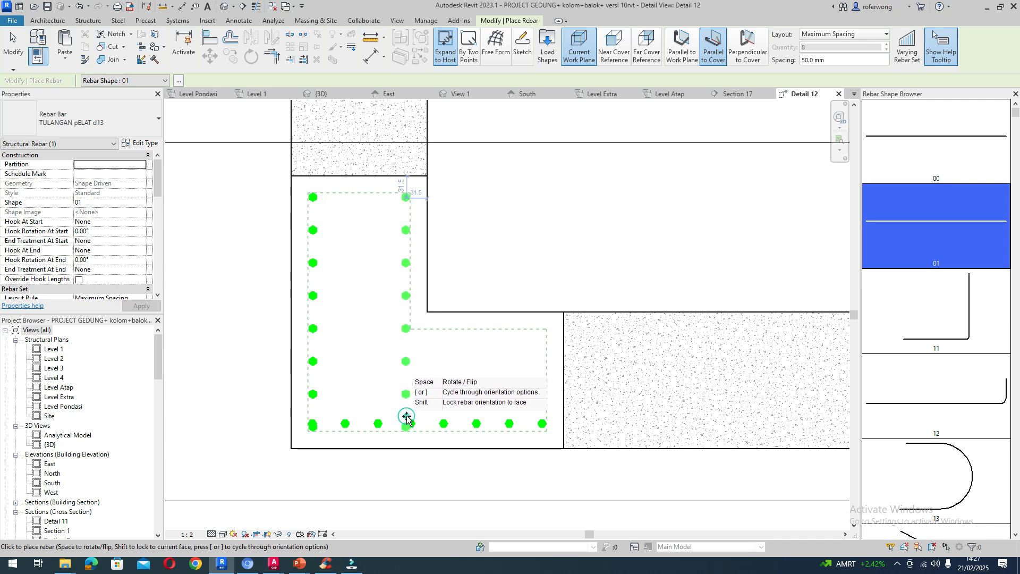
left_click(406, 417)
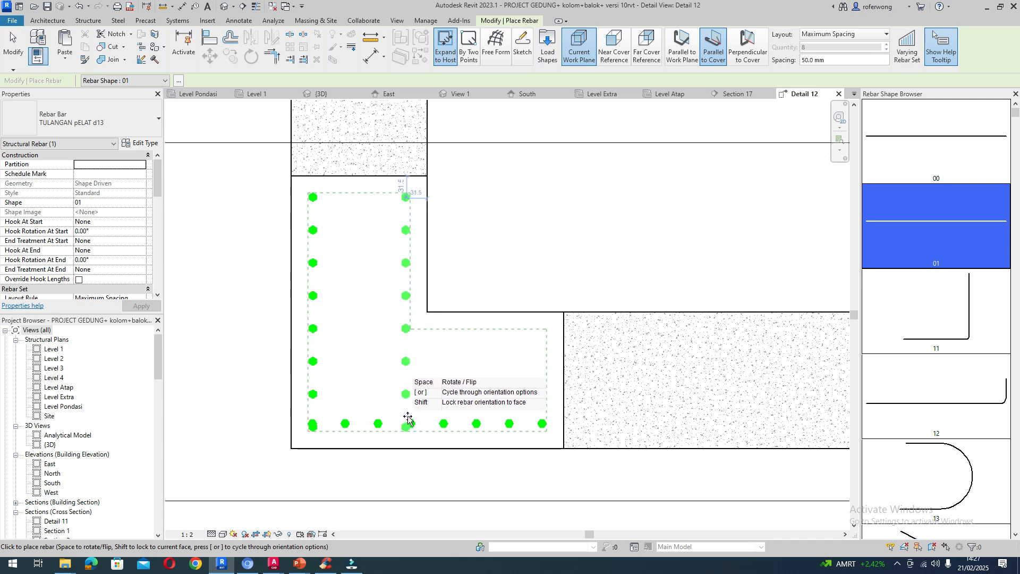
left_click(534, 425)
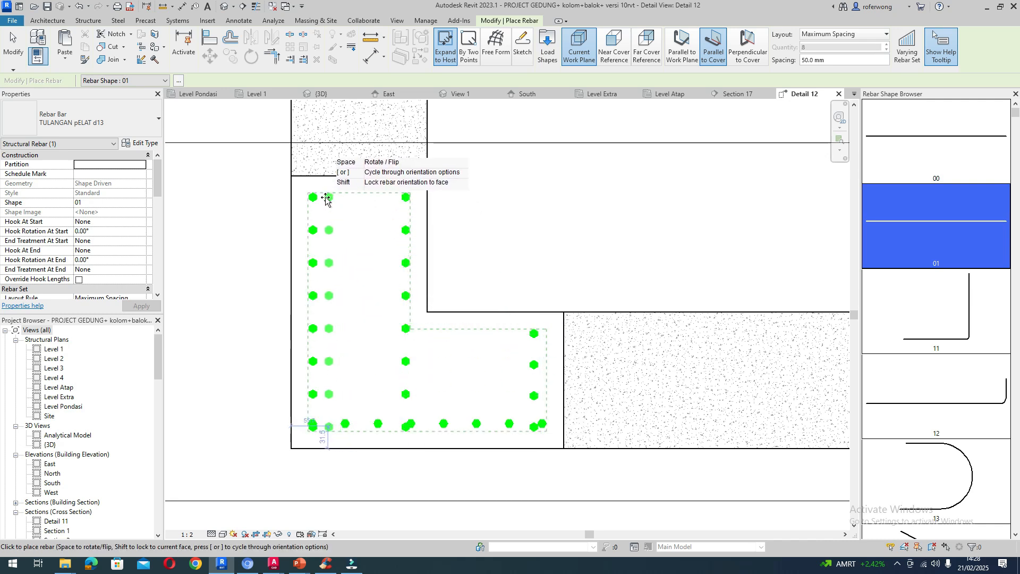
left_click(309, 205)
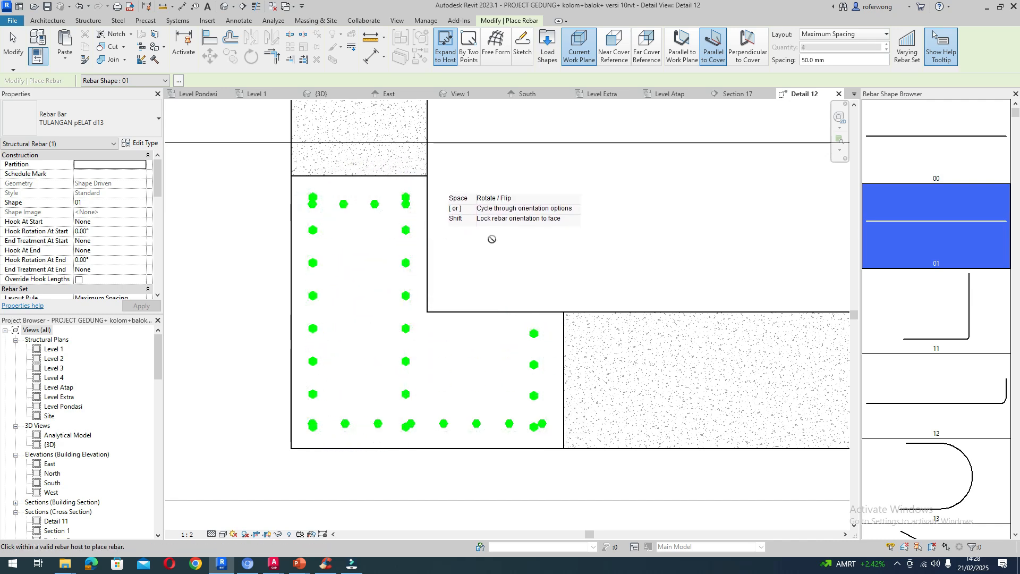
key("Escape")
- Remove the first and last bars of the short row at the upper end of the vertical leg
scroll(375, 418, "up", 5)
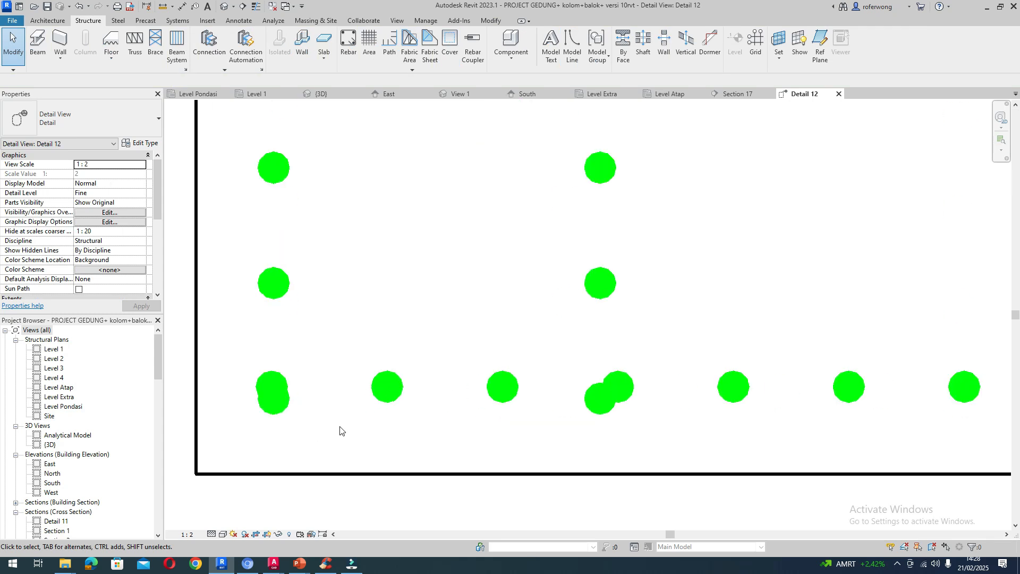
scroll(341, 419, "down", 5)
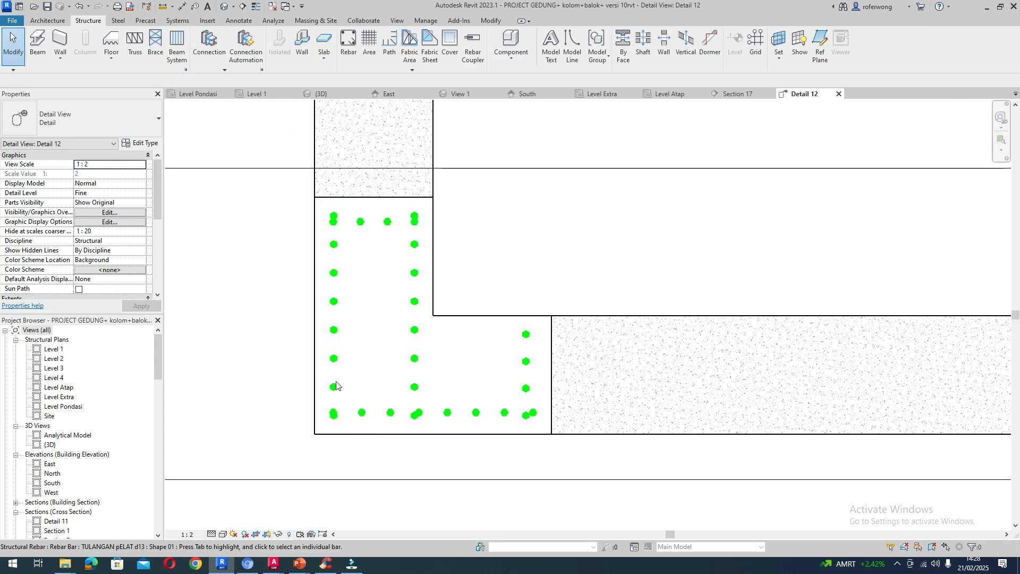
scroll(337, 210, "up", 2)
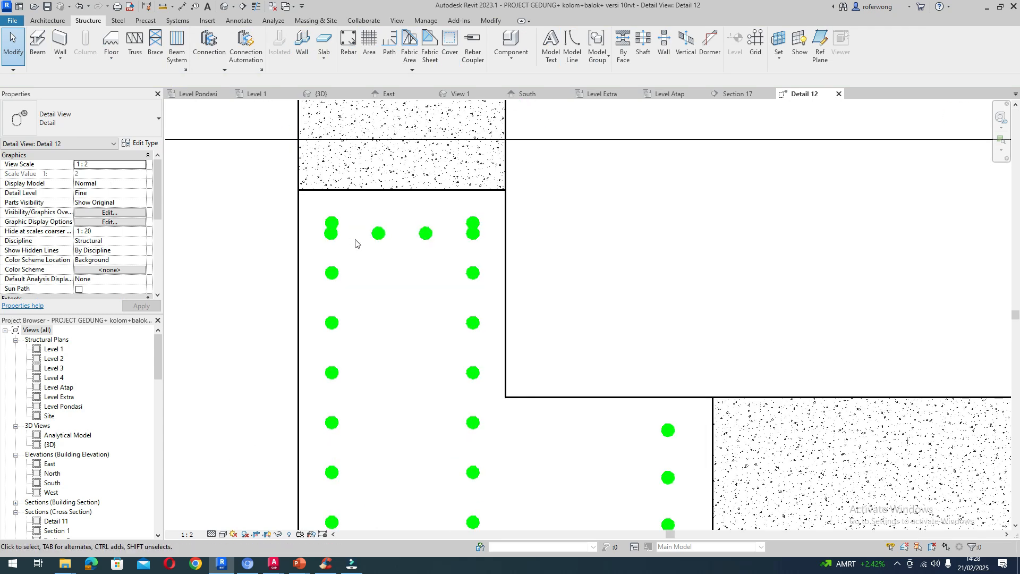
left_click(378, 237)
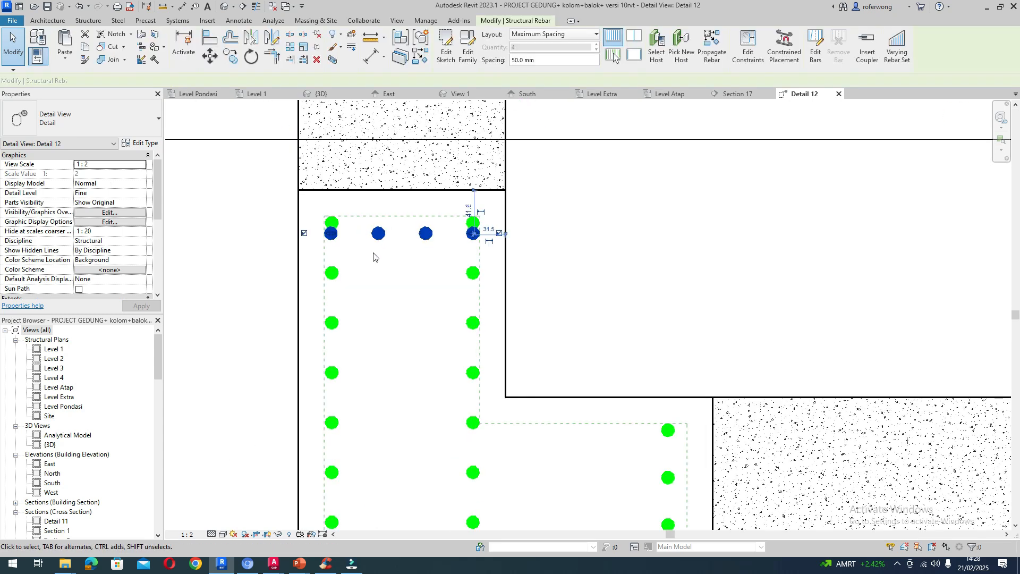
left_click(304, 234)
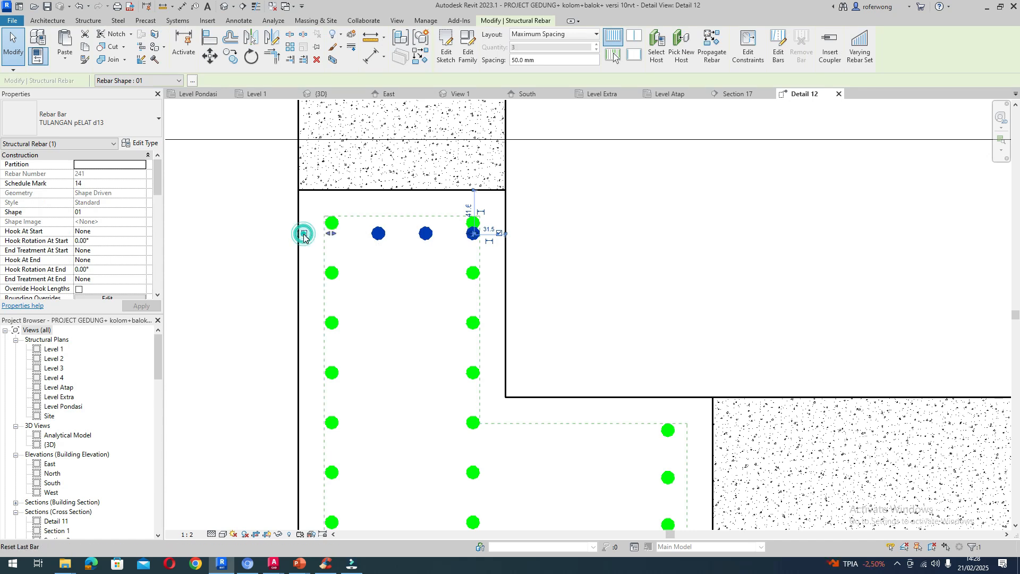
left_click(500, 232)
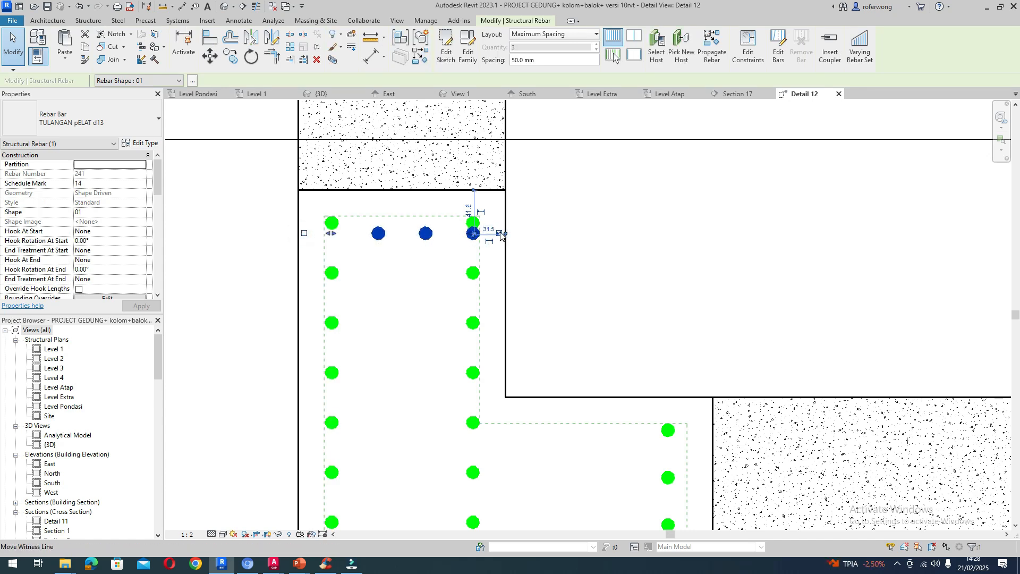
scroll(455, 239, "up", 2)
left_click(500, 232)
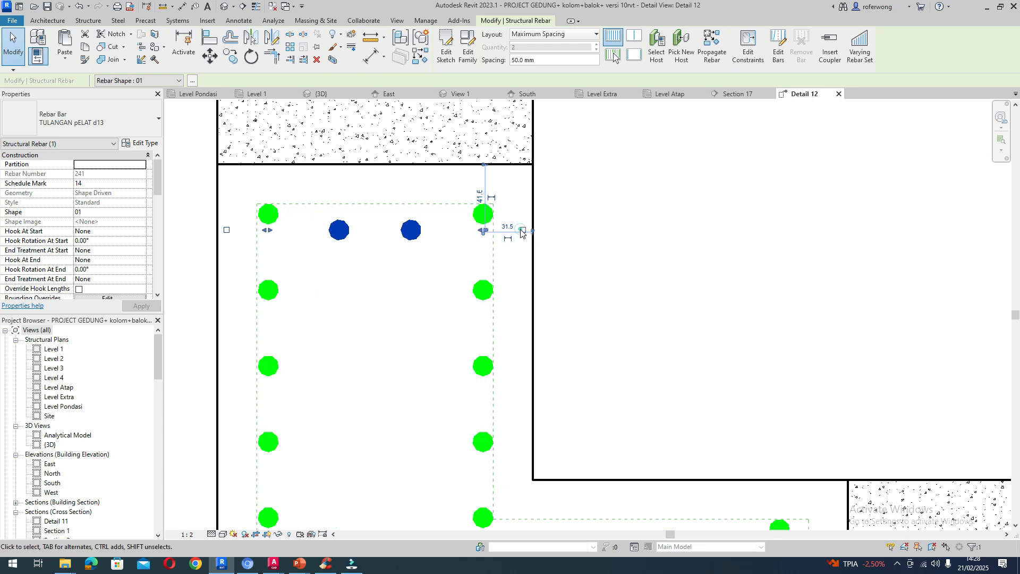
left_click(410, 227)
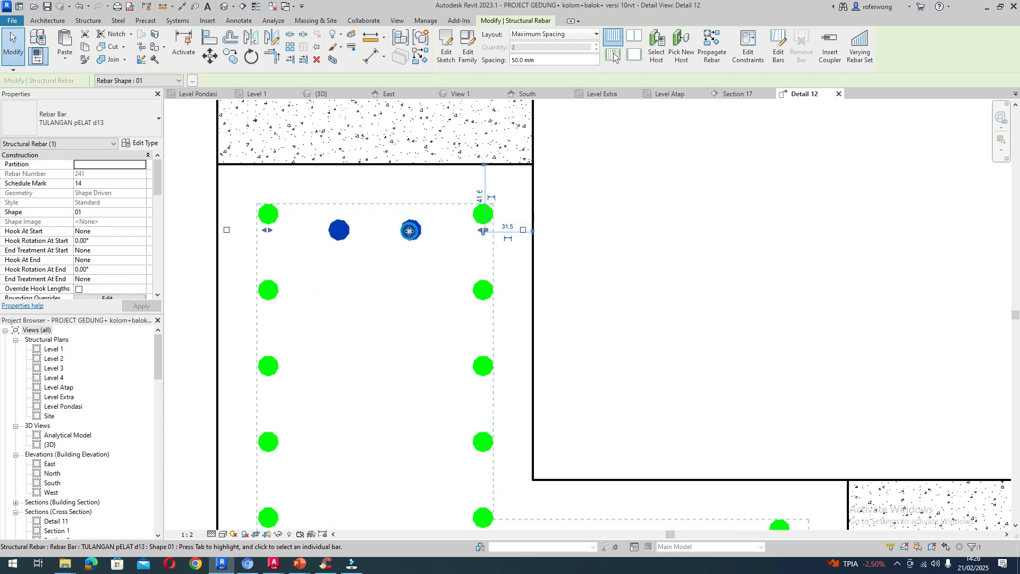
scroll(409, 250, "down", 4)
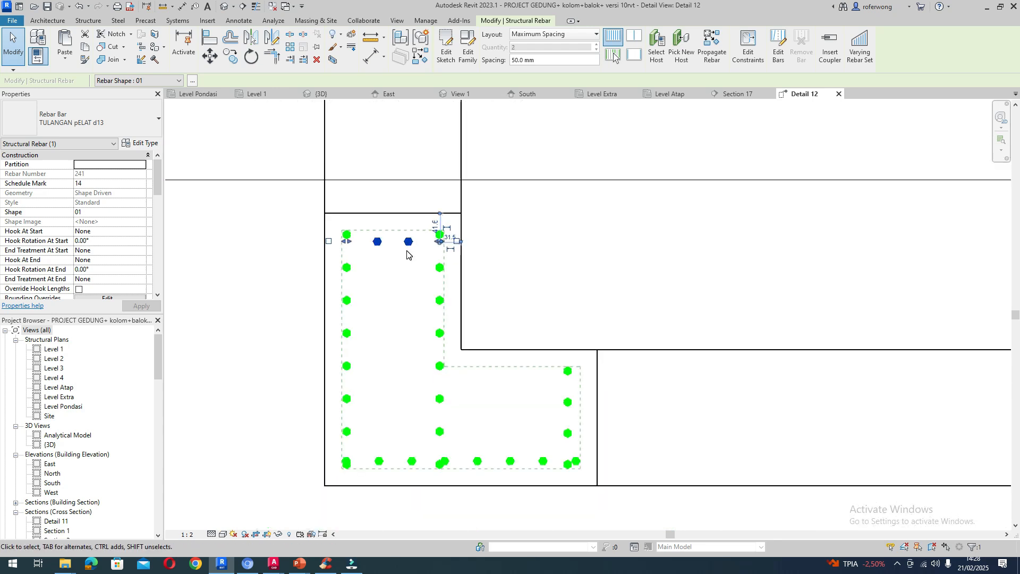
- Remove the lowest bar of the vertical leg's inner row, where it overlaps the bottom row
scroll(421, 370, "up", 2)
left_click(438, 358)
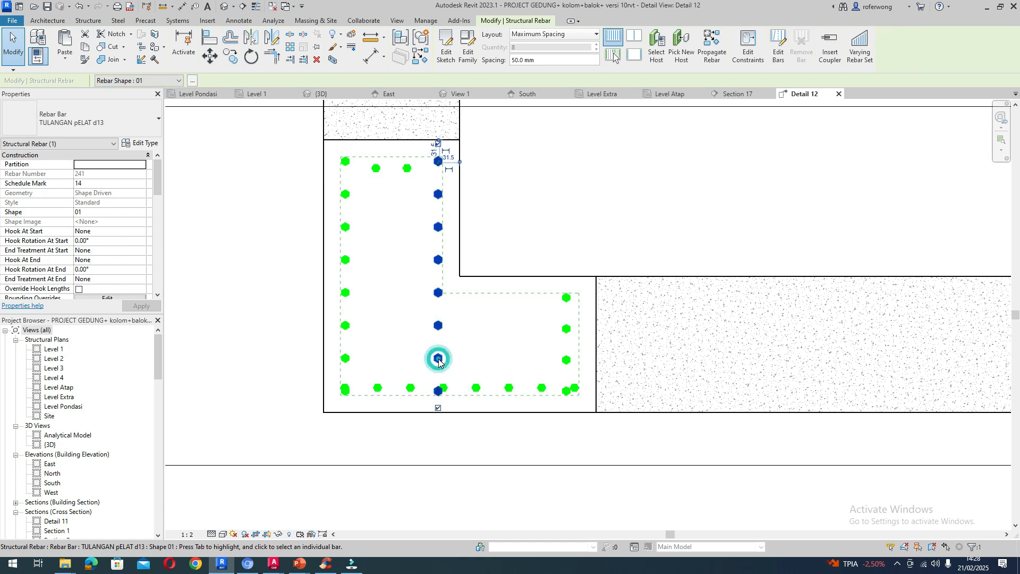
left_click(437, 408)
left_click(482, 406)
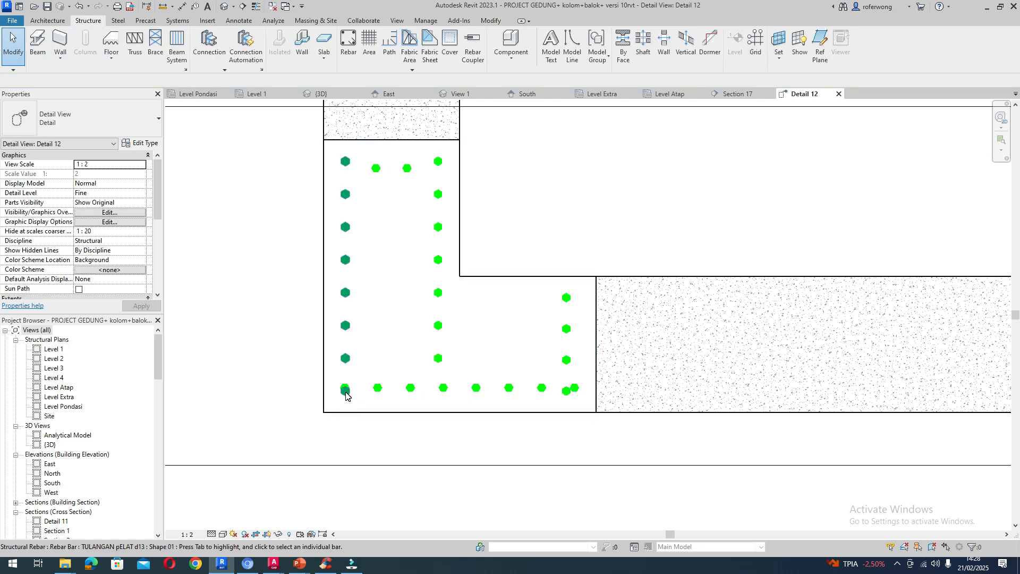
- Remove both end bars of the bottom row, where they overlap the outer vertical row and the horizontal leg's end row
left_click(345, 391)
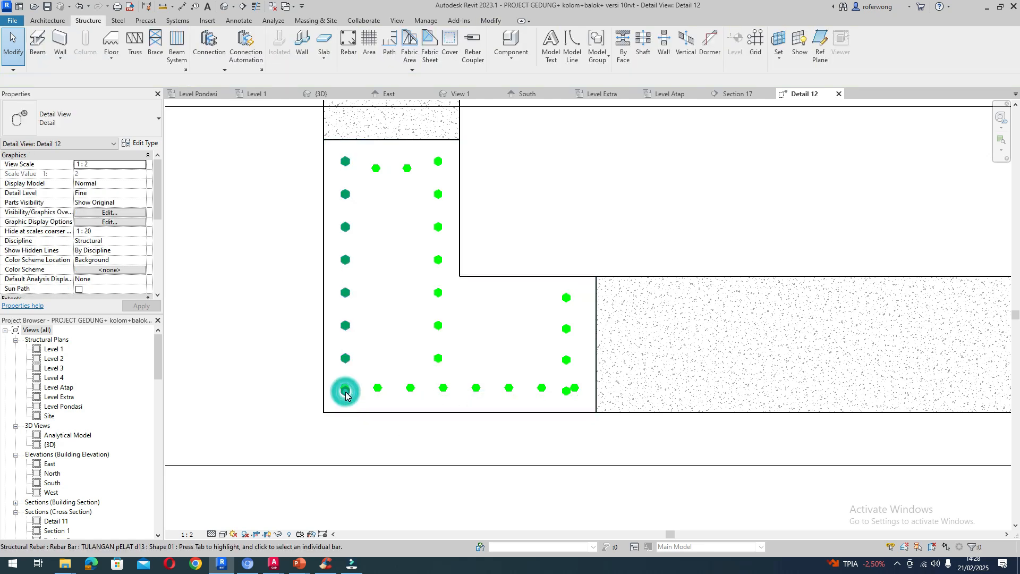
left_click(385, 392)
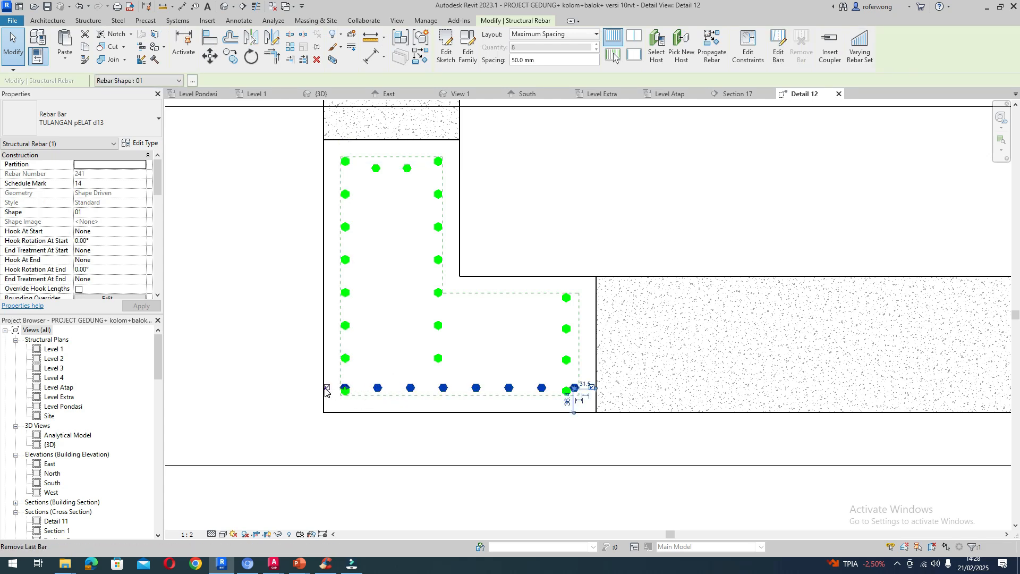
left_click(326, 388)
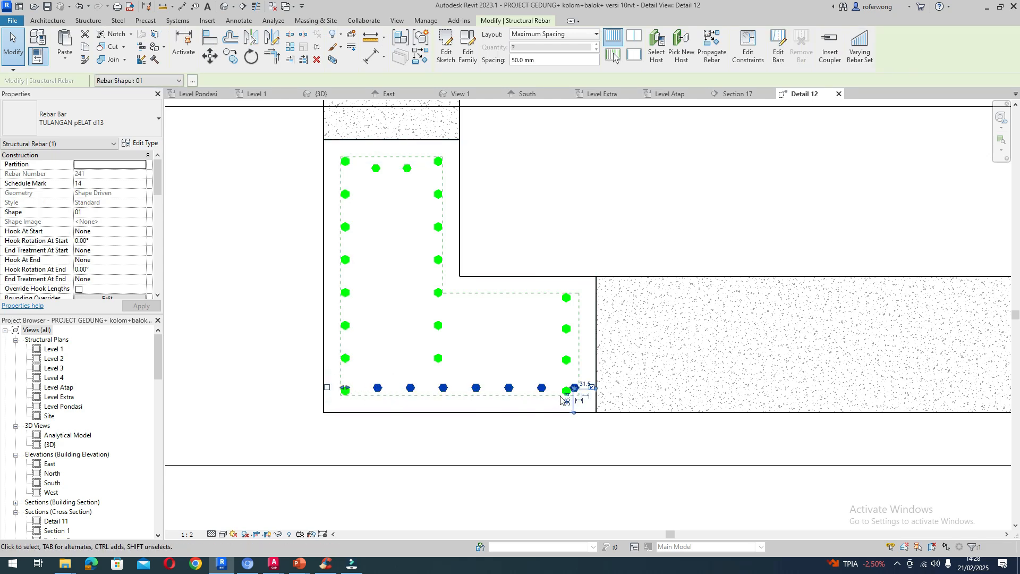
scroll(575, 396, "up", 4)
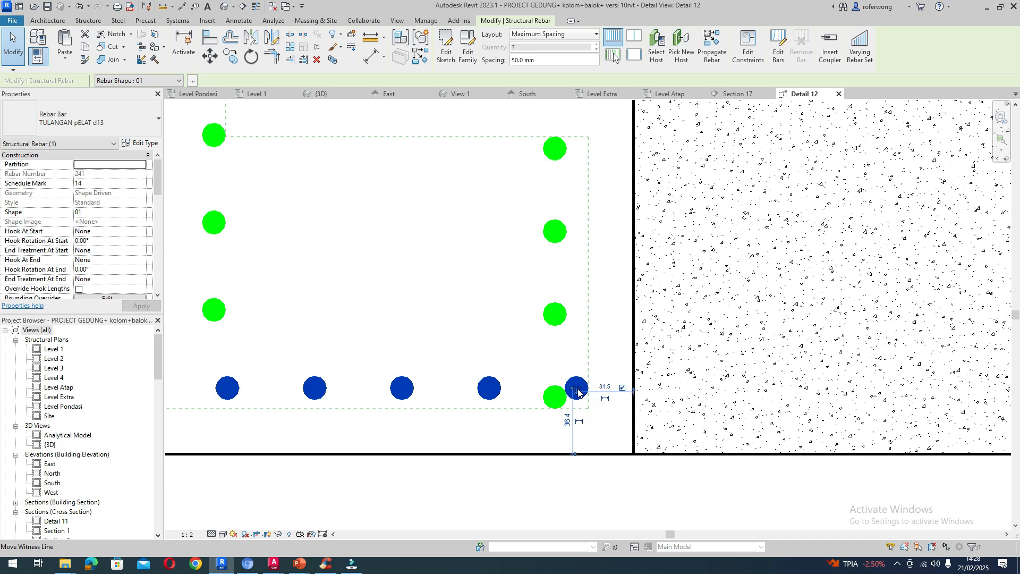
scroll(578, 392, "up", 2)
left_click(656, 390)
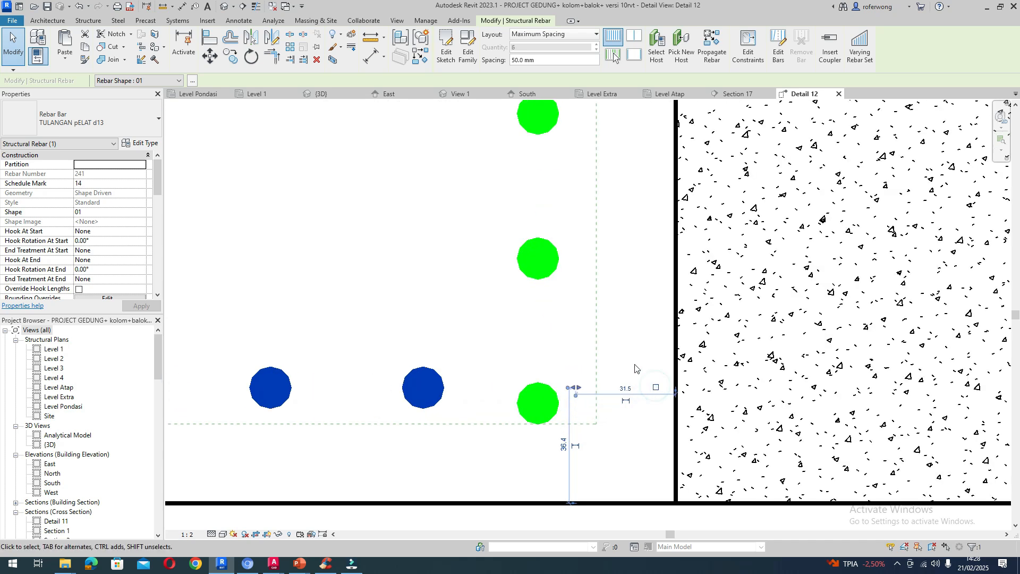
- Place another horizontal row of shape 01 D13 bars at 50 mm maximum spacing across the horizontal leg, below its inner face
scroll(654, 371, "down", 3)
scroll(653, 355, "up", 1)
scroll(450, 353, "up", 1)
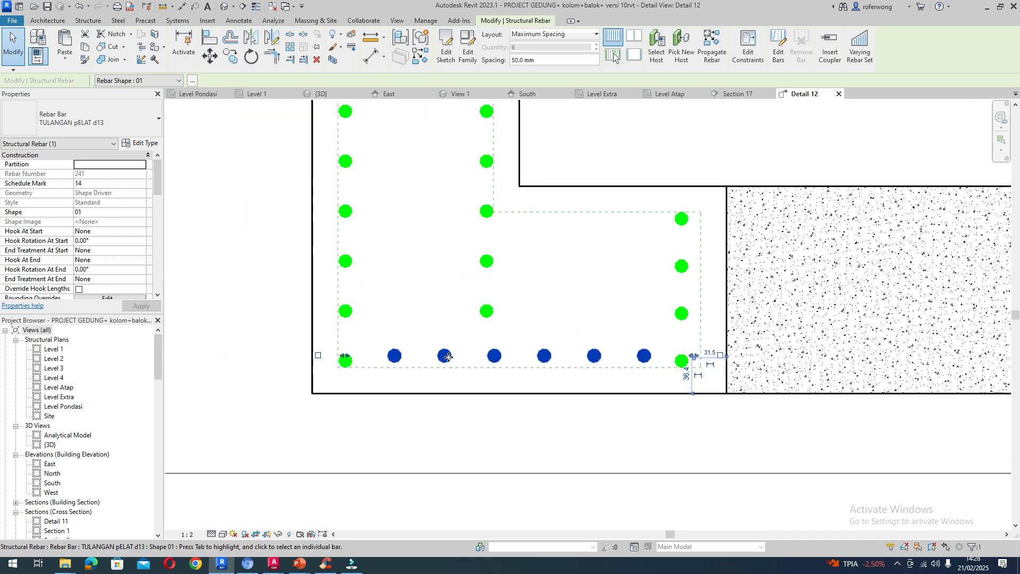
scroll(477, 366, "down", 1)
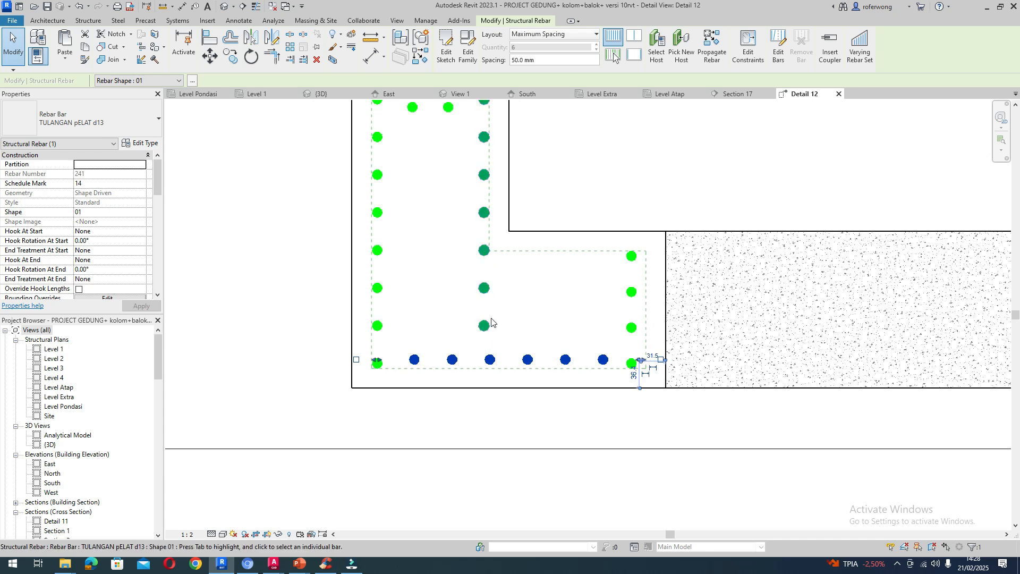
left_click(634, 262)
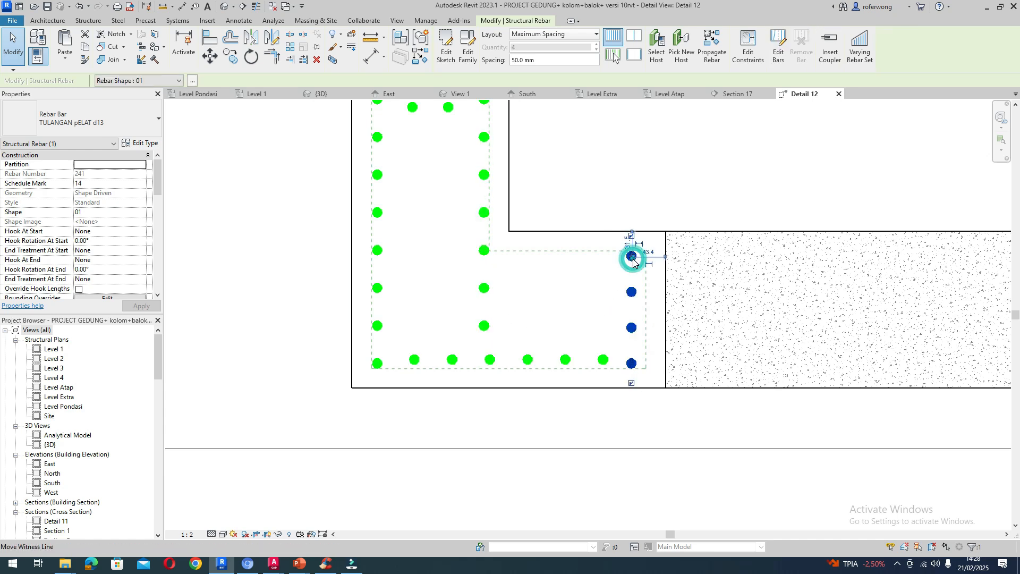
scroll(562, 295, "down", 2)
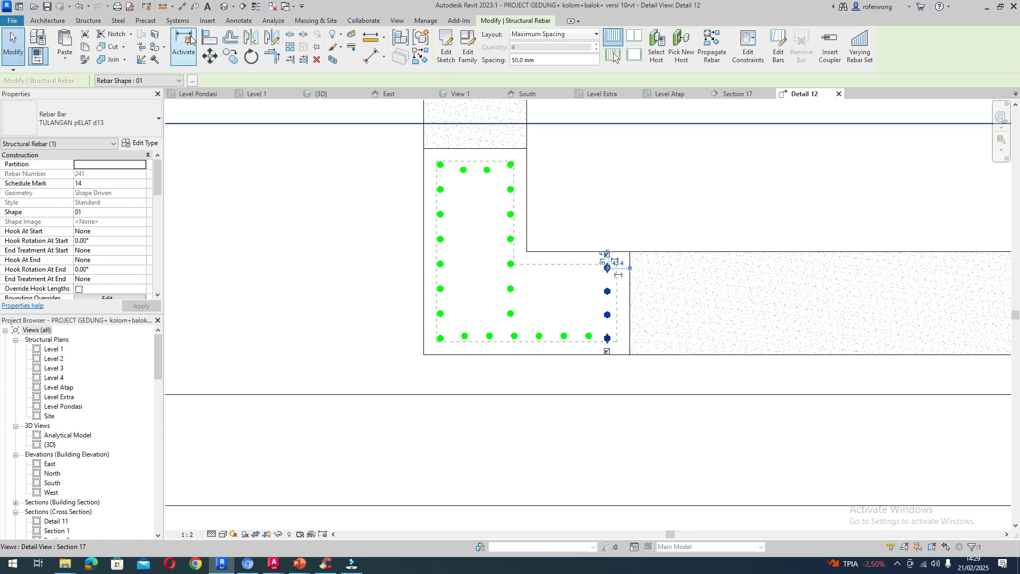
left_click(91, 21)
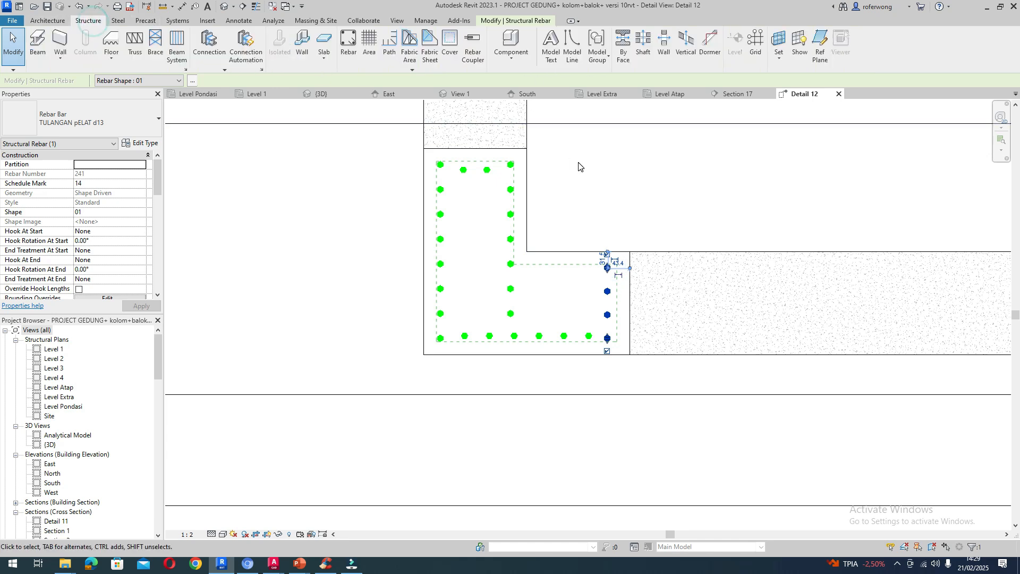
left_click(348, 46)
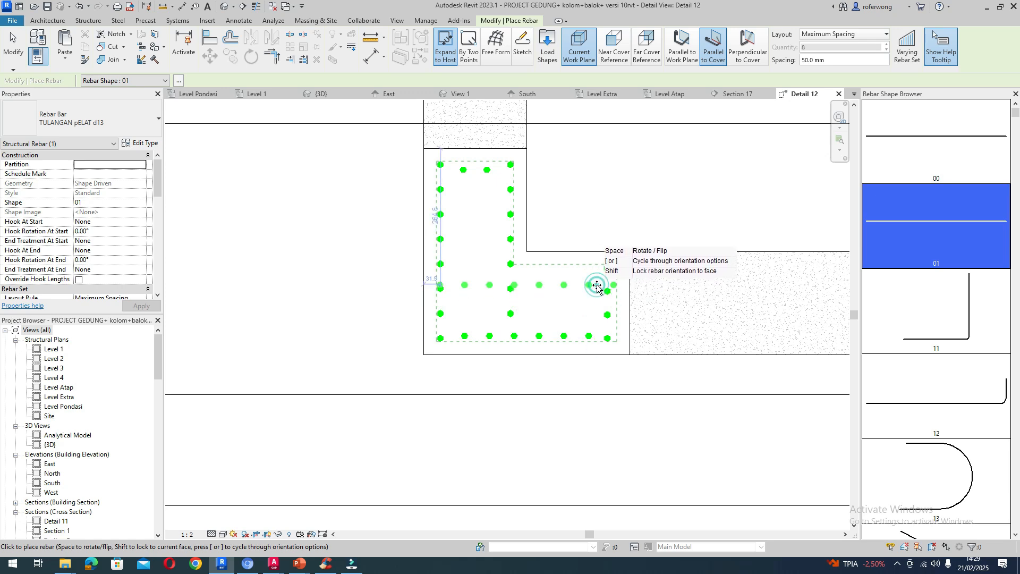
left_click(597, 285)
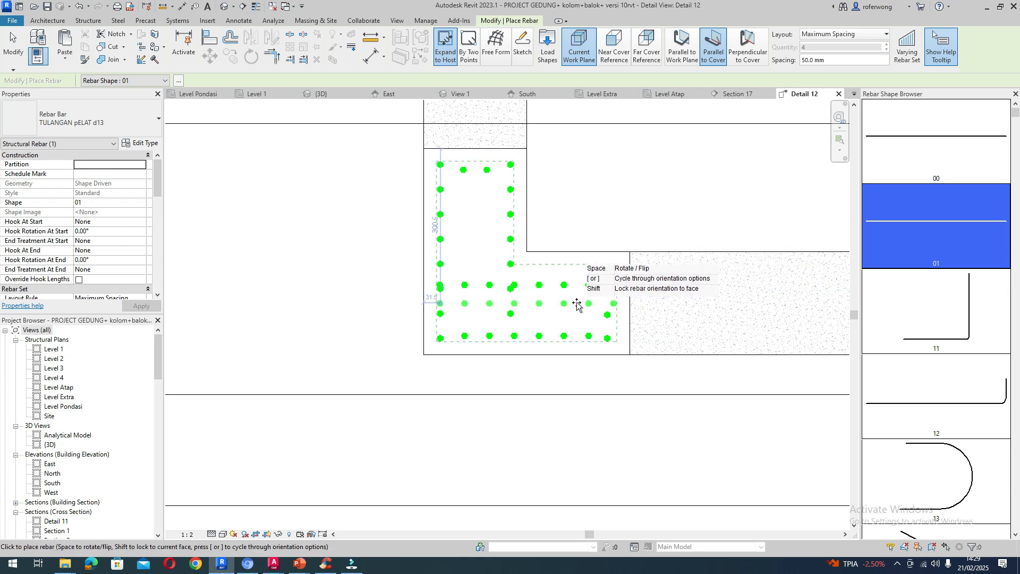
key("Escape")
key("Escape")
- Change the new horizontal row's layout to Number with Spacing, keeping the 50 mm spacing
left_click(565, 285)
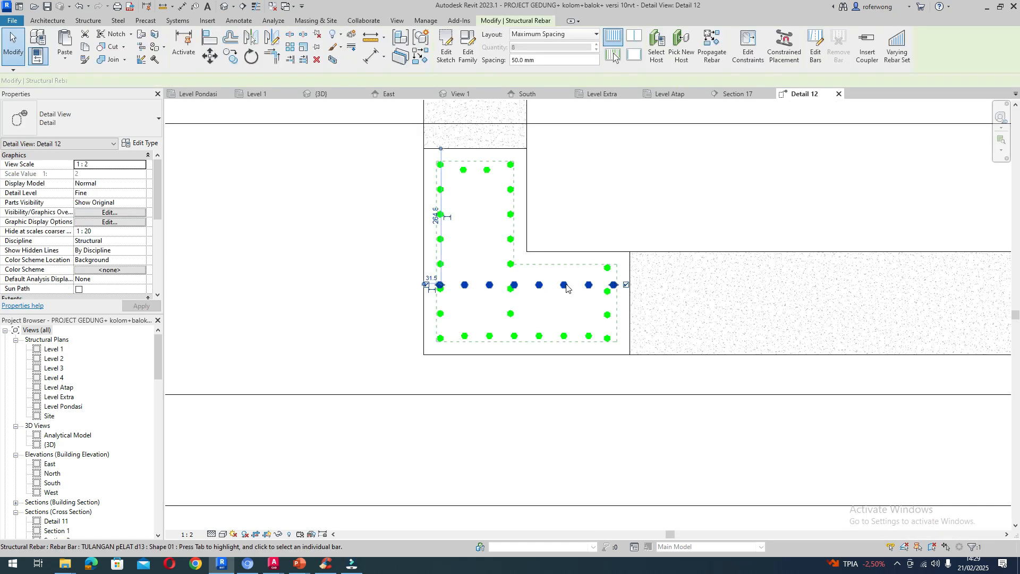
left_click(584, 39)
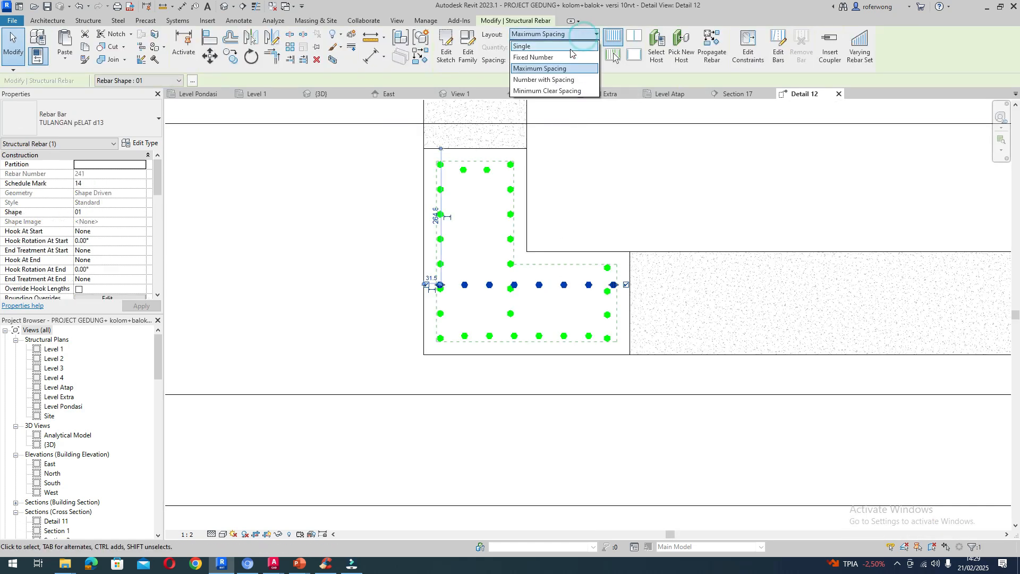
left_click(560, 81)
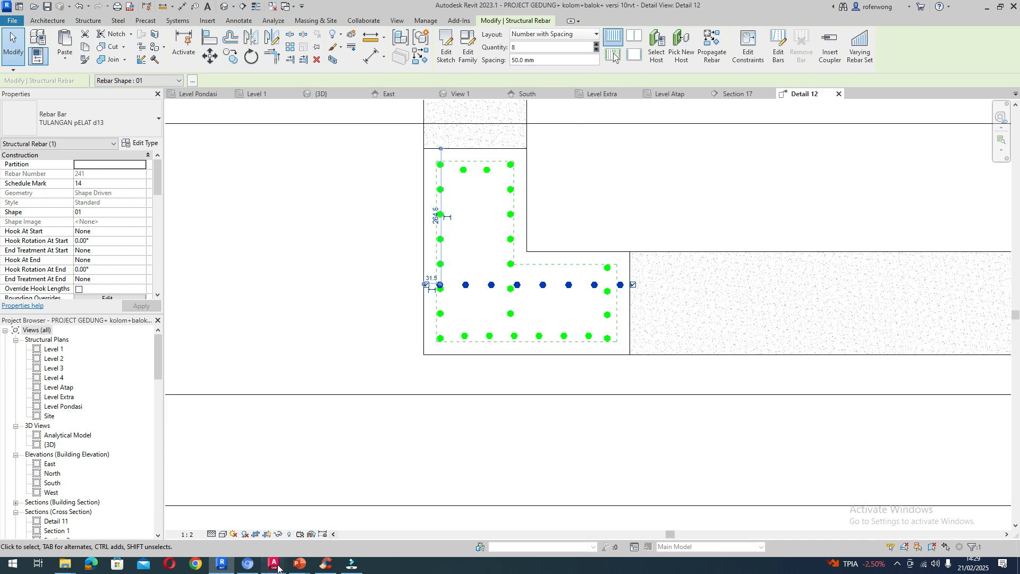
- Check the 32-D13 corner in the AutoCAD drawing, return to Revit and set the horizontal row's quantity to 3
mouse_move(277, 567)
left_click(242, 522)
scroll(244, 355, "down", 4)
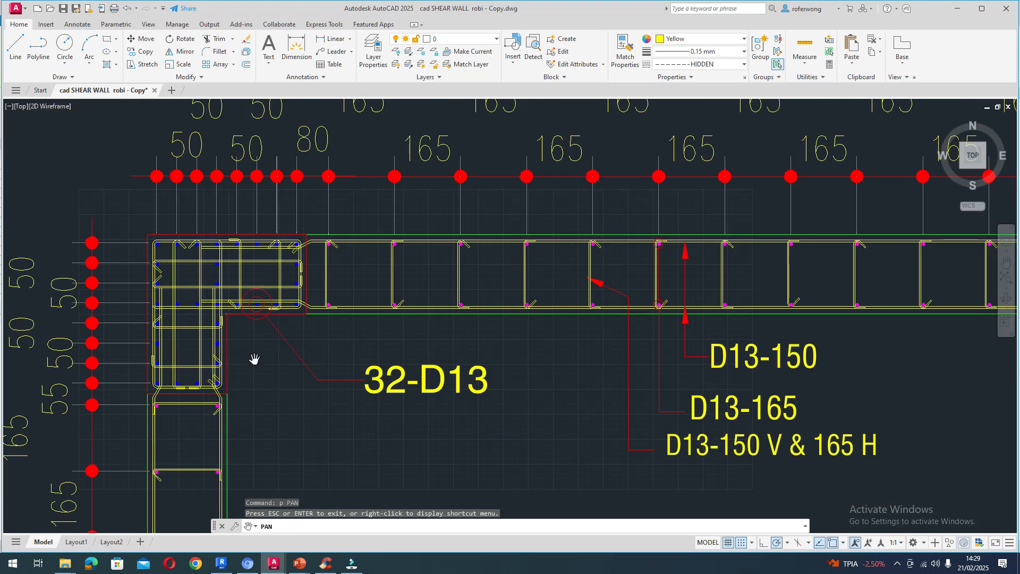
scroll(210, 379, "up", 6)
scroll(233, 333, "down", 2)
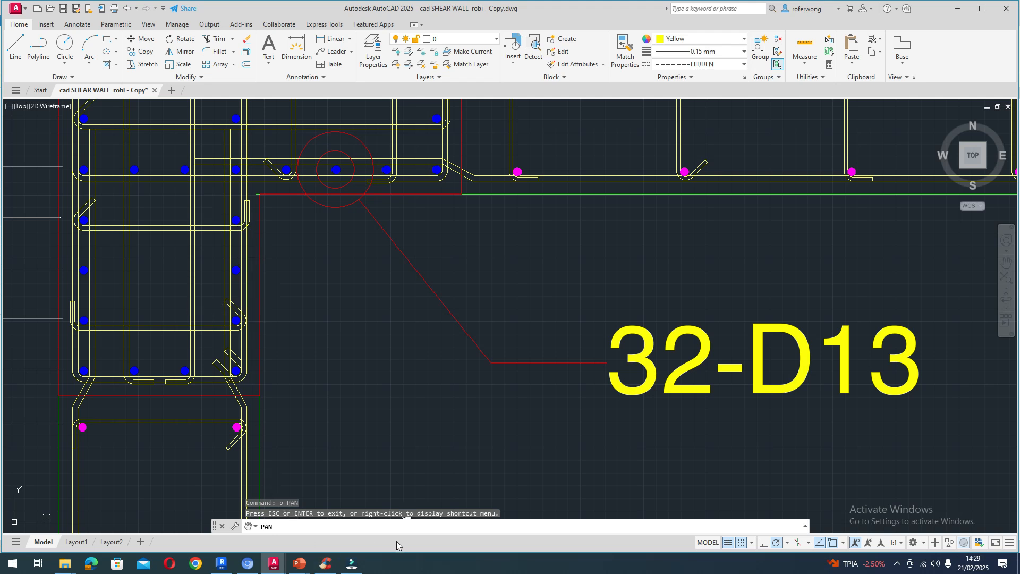
left_click(222, 564)
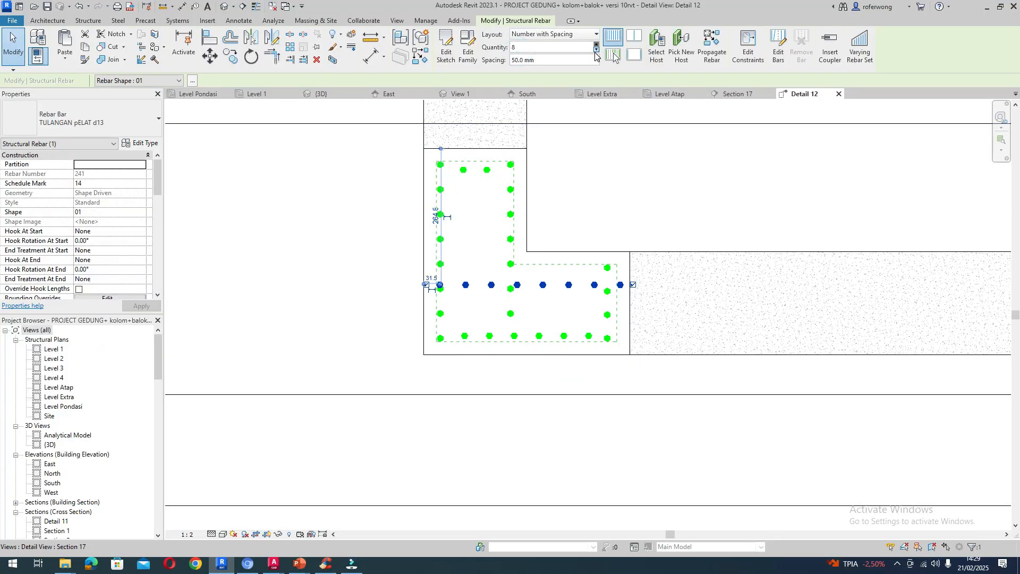
left_click(595, 51)
left_click(595, 51)
left_click(596, 51)
left_click(595, 51)
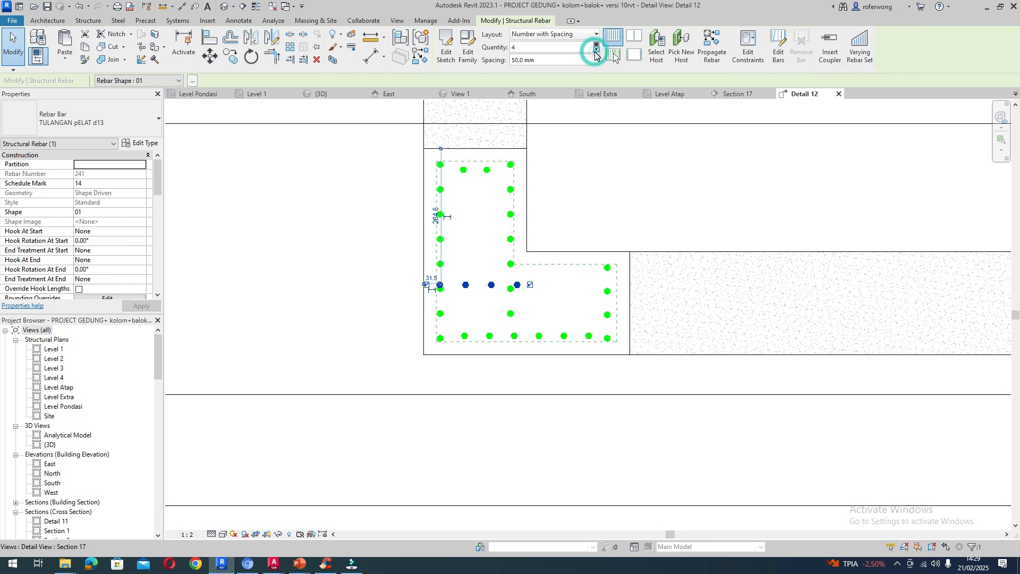
left_click(596, 51)
left_click(555, 291)
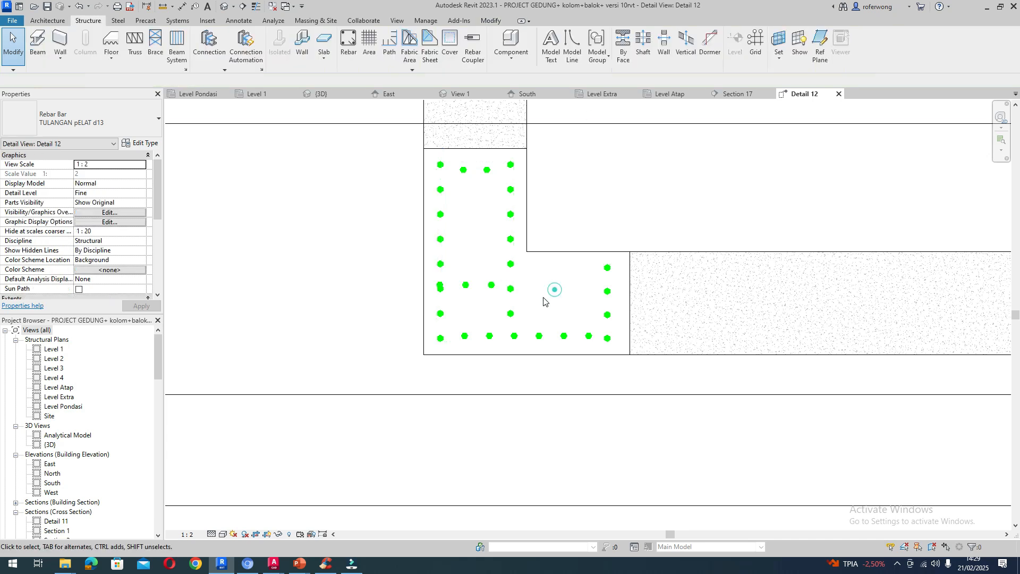
- Move the three-bar row about 190 mm into the horizontal leg, just below its inner face and beside the end row
left_click(466, 287)
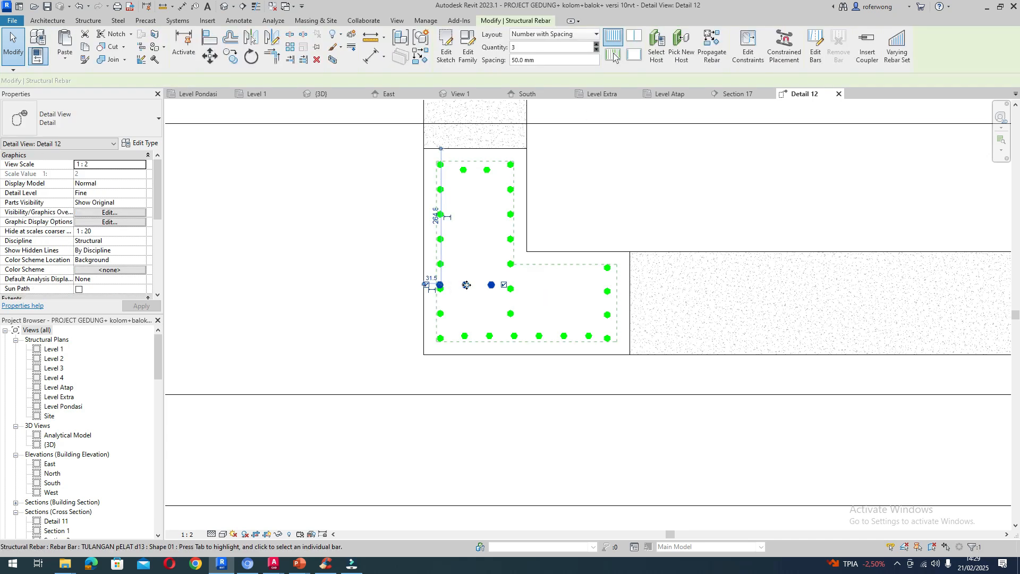
left_click(211, 57)
scroll(440, 286, "up", 3)
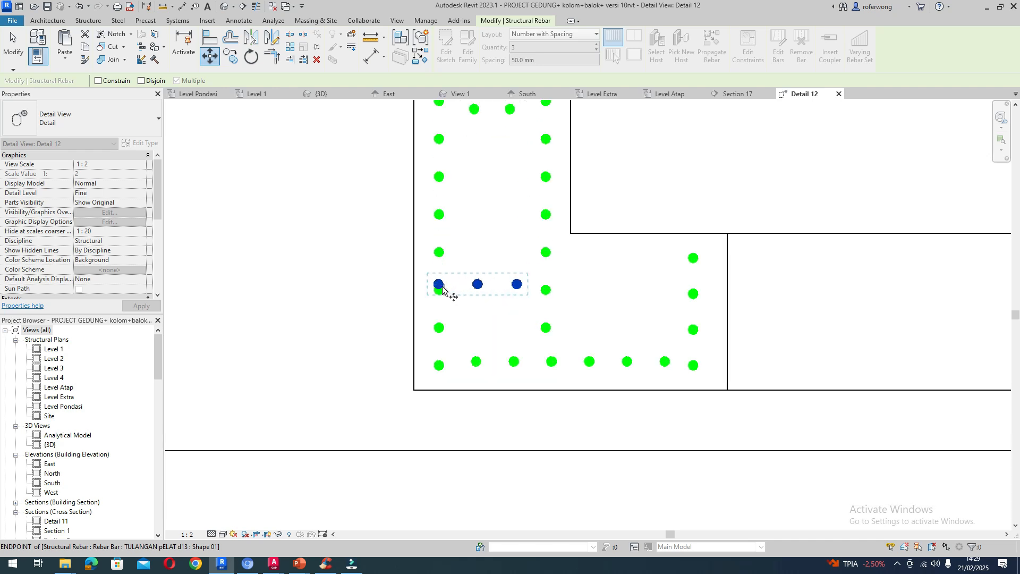
left_click(439, 285)
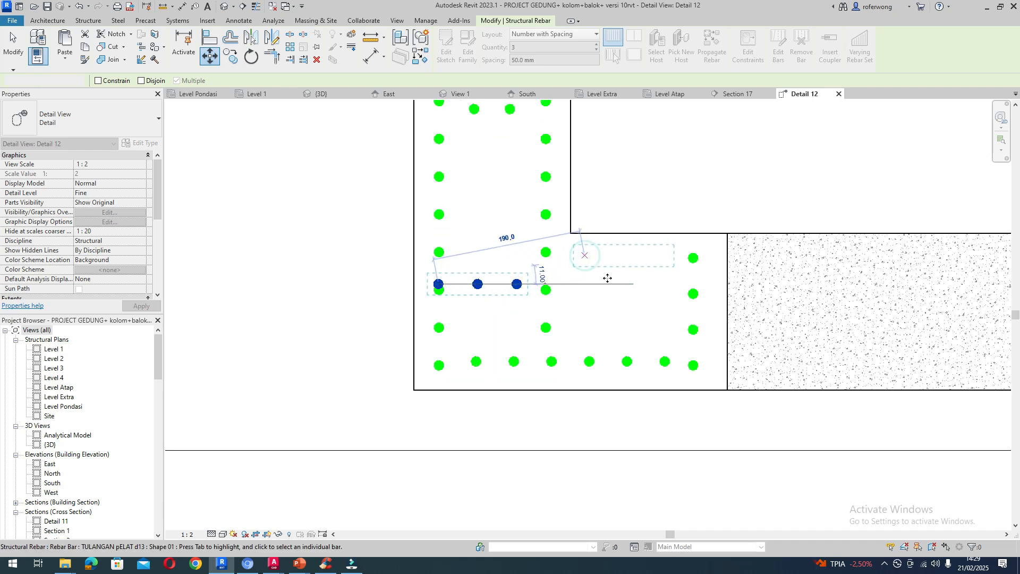
left_click(584, 256)
left_click(616, 299)
scroll(603, 333, "down", 2)
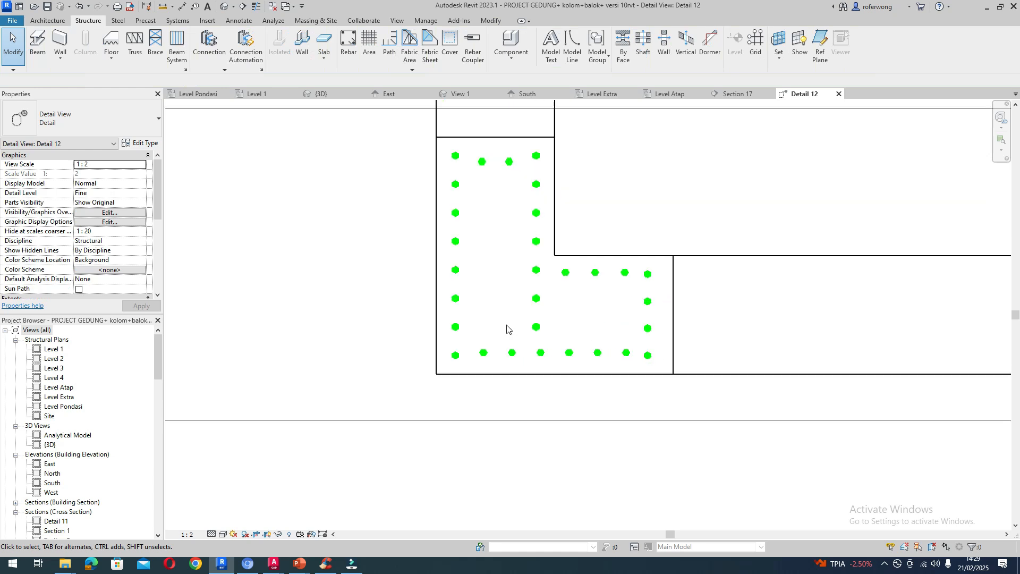
scroll(571, 366, "down", 2)
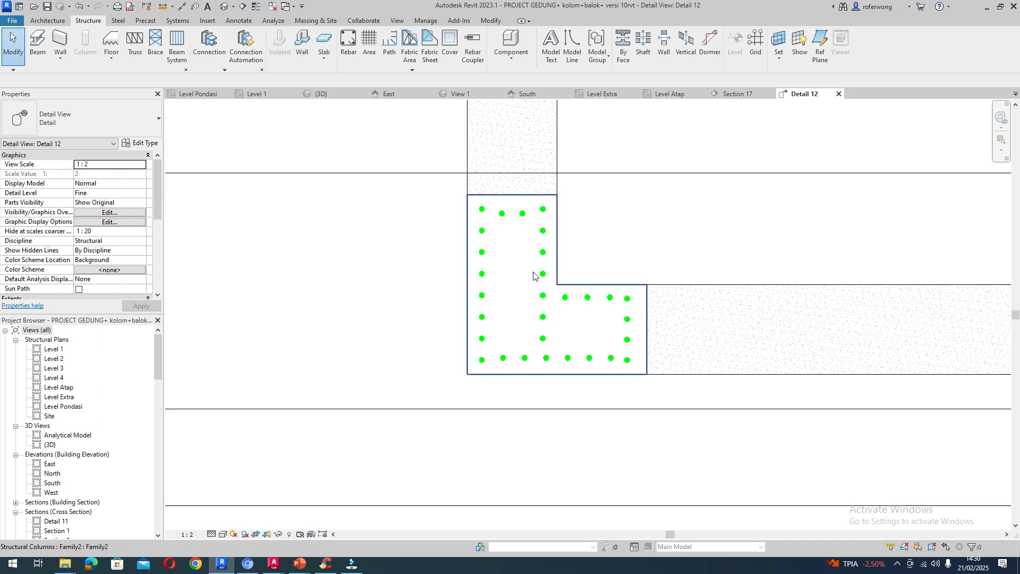
- Place a shape 52 D13 stirrup set at 50 mm maximum spacing, parallel to the work plane, around the vertical leg with hooks at the outer corner
left_click(348, 59)
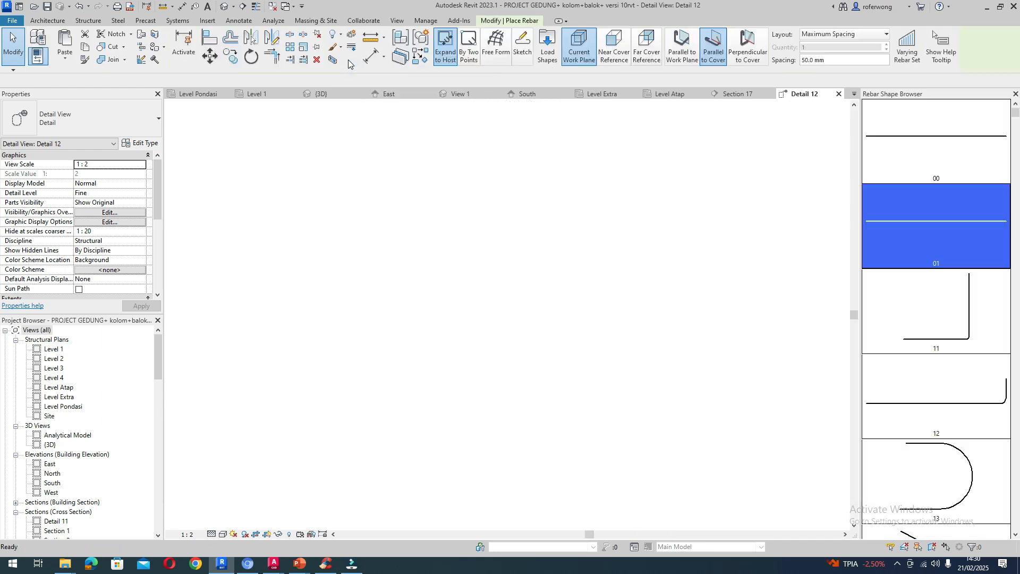
scroll(949, 360, "down", 15)
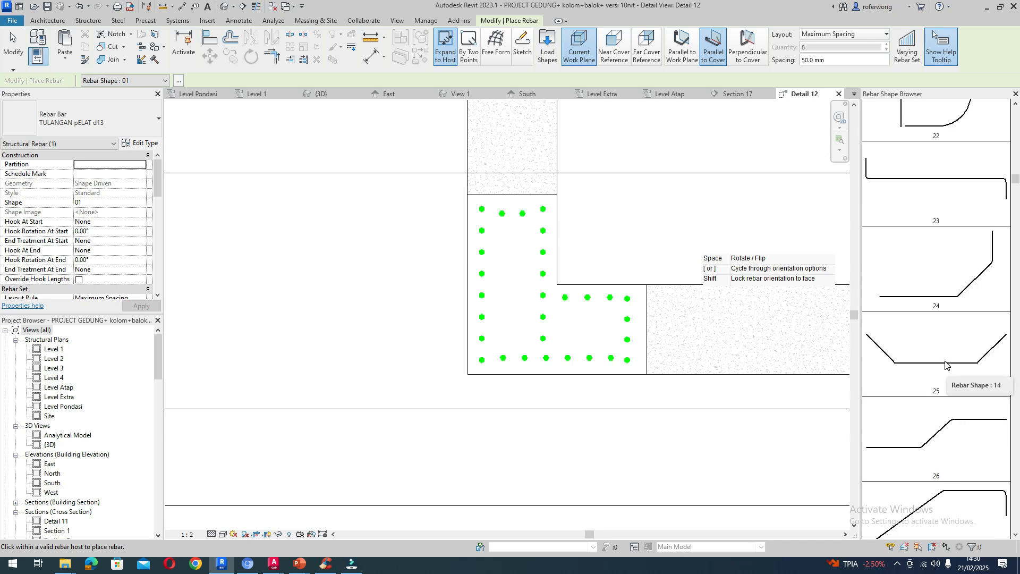
scroll(945, 365, "down", 10)
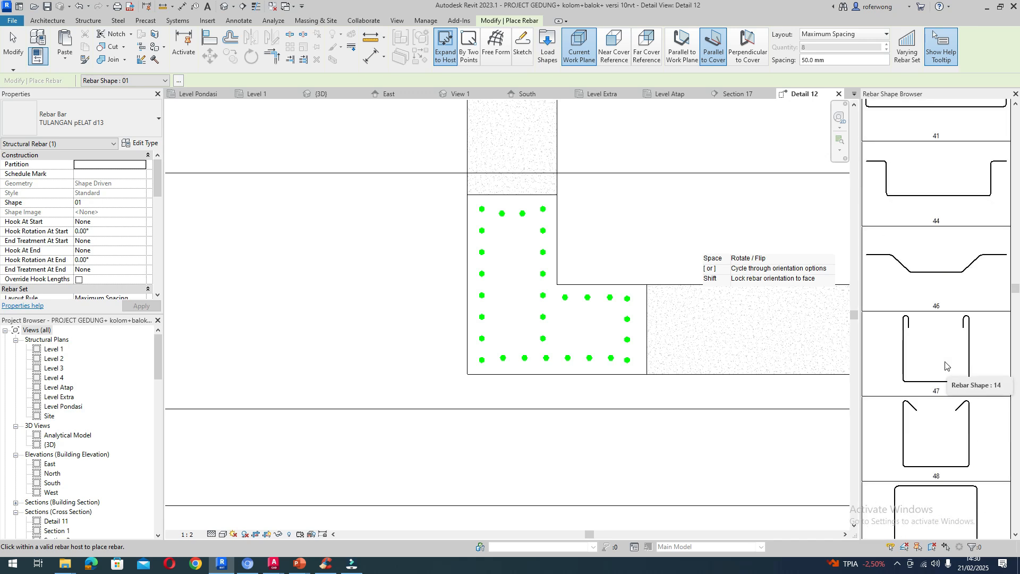
scroll(945, 367, "up", 1)
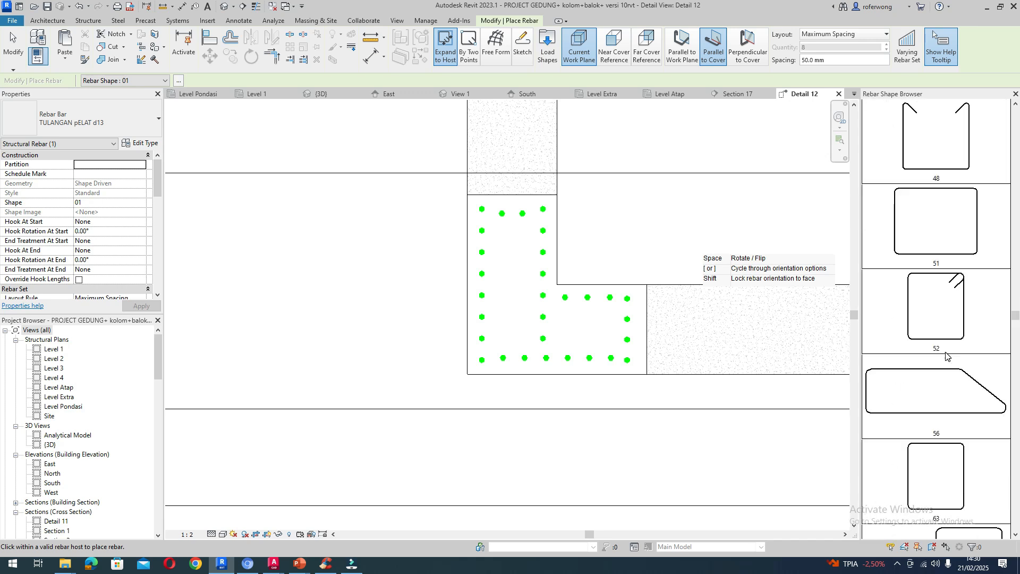
left_click(940, 323)
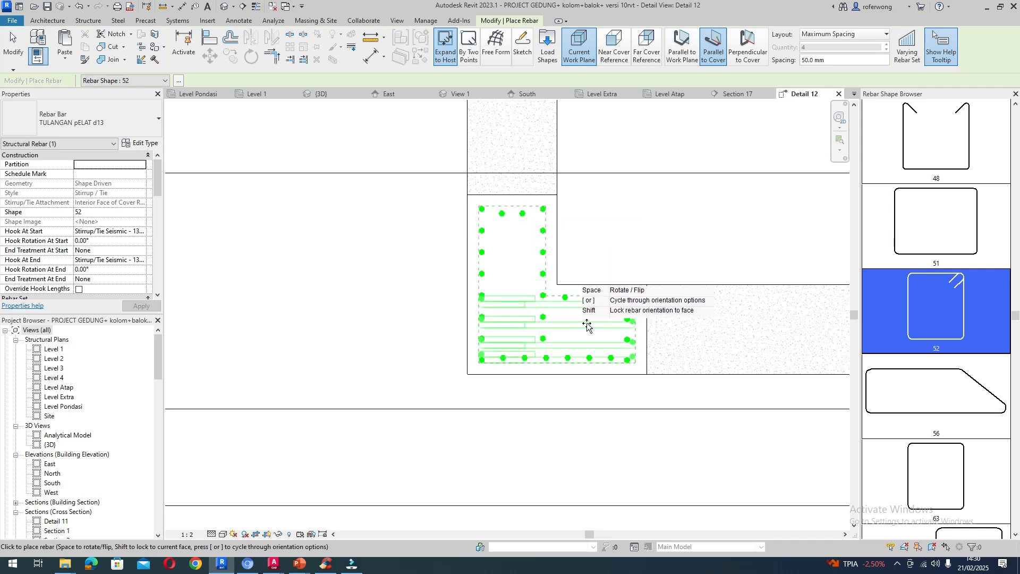
left_click(682, 46)
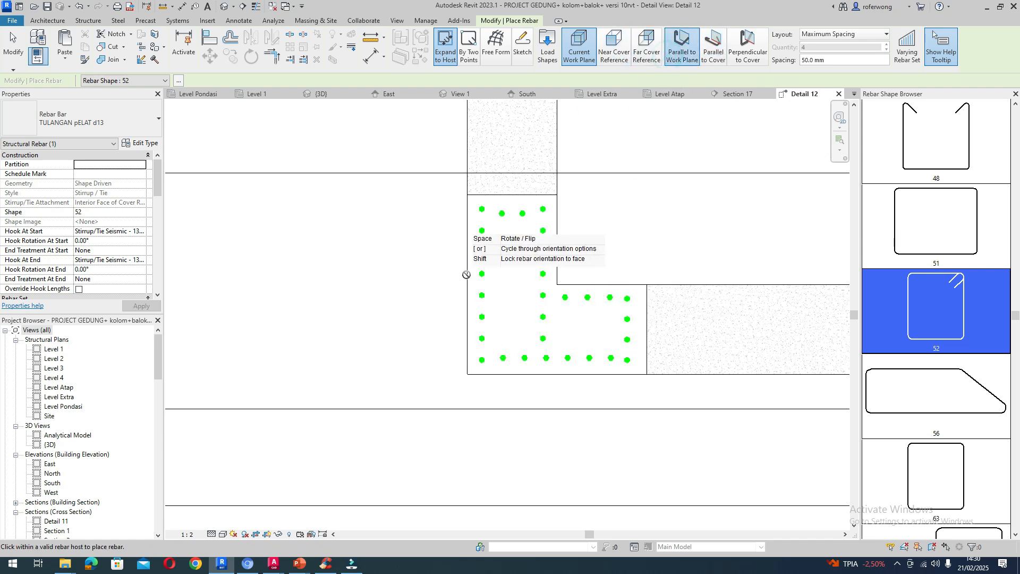
key("space")
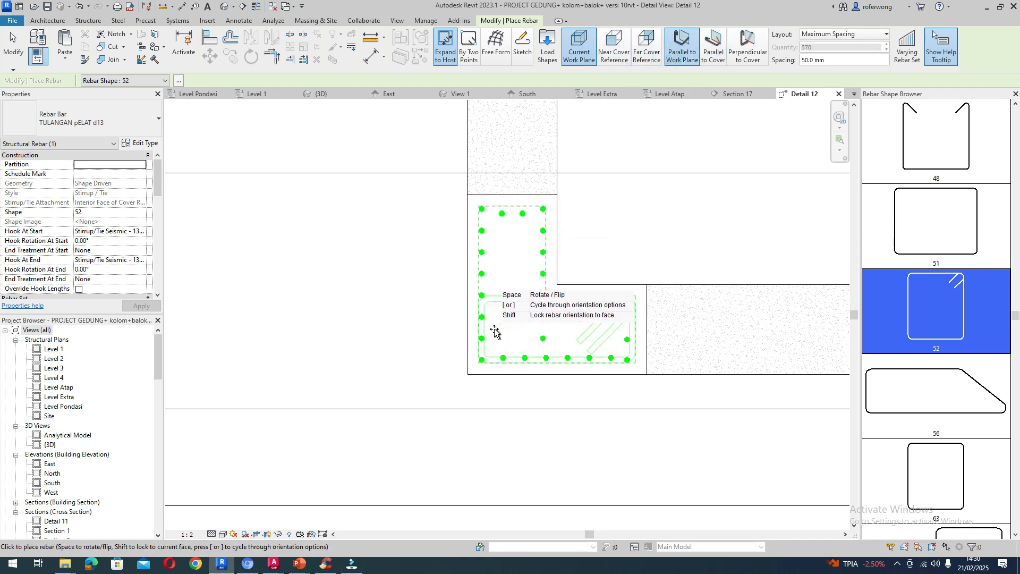
key("space")
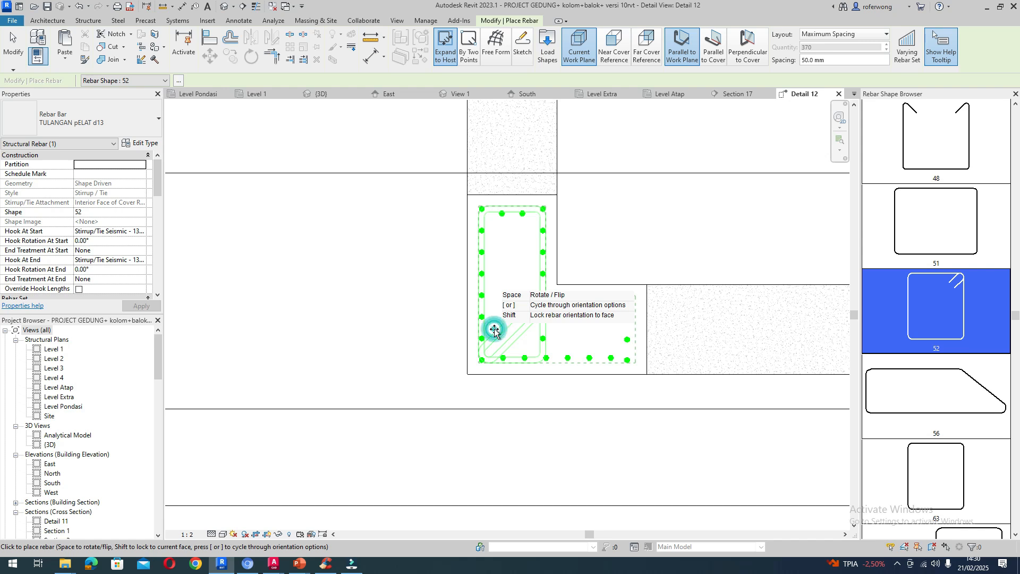
left_click(493, 332)
- Place a second shape 52 stirrup set around the horizontal leg, with its hooks at the lower corner of the leg's end
key("space")
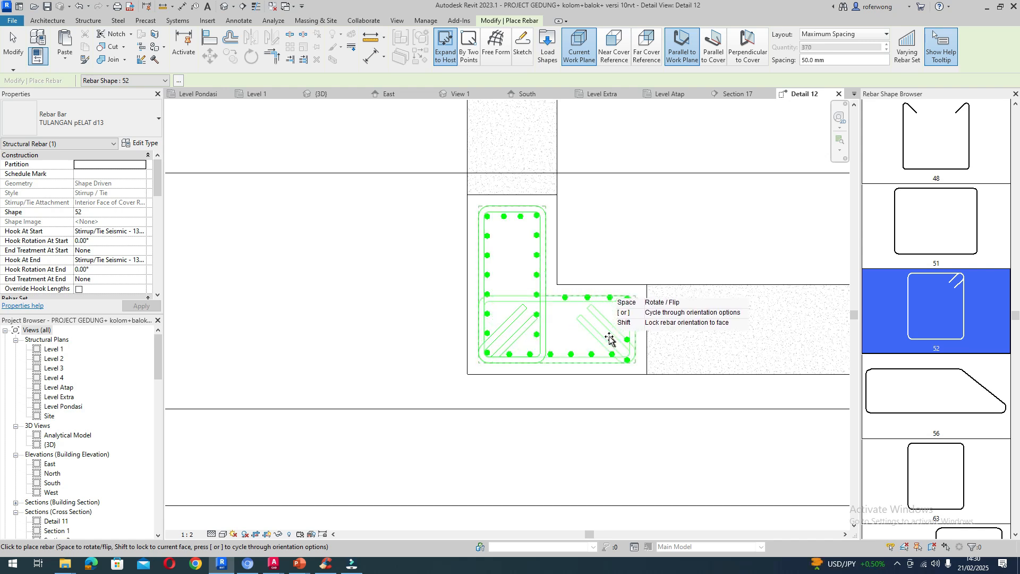
key("space")
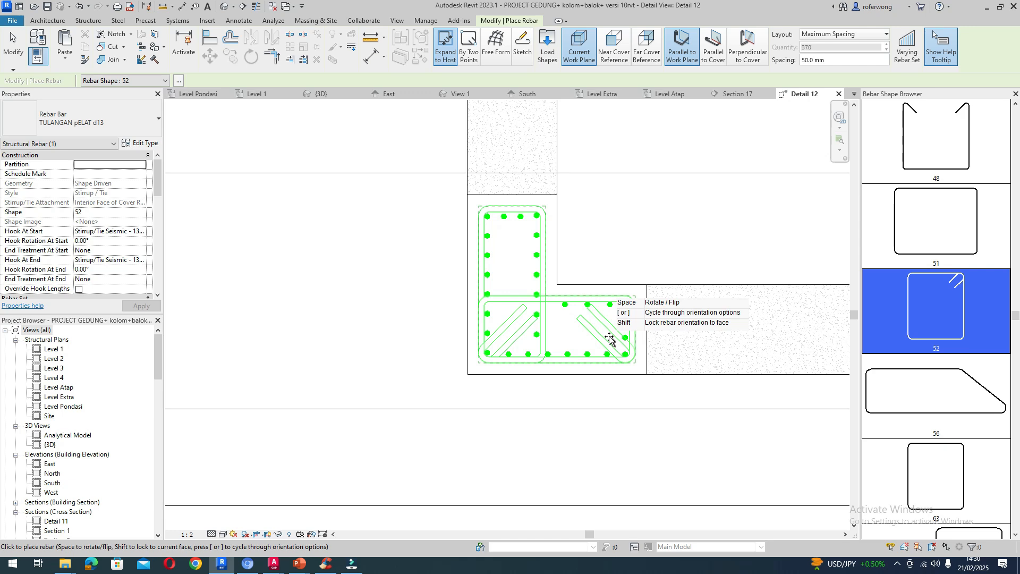
left_click(610, 340)
key("Escape")
key("Escape")
scroll(498, 295, "up", 1)
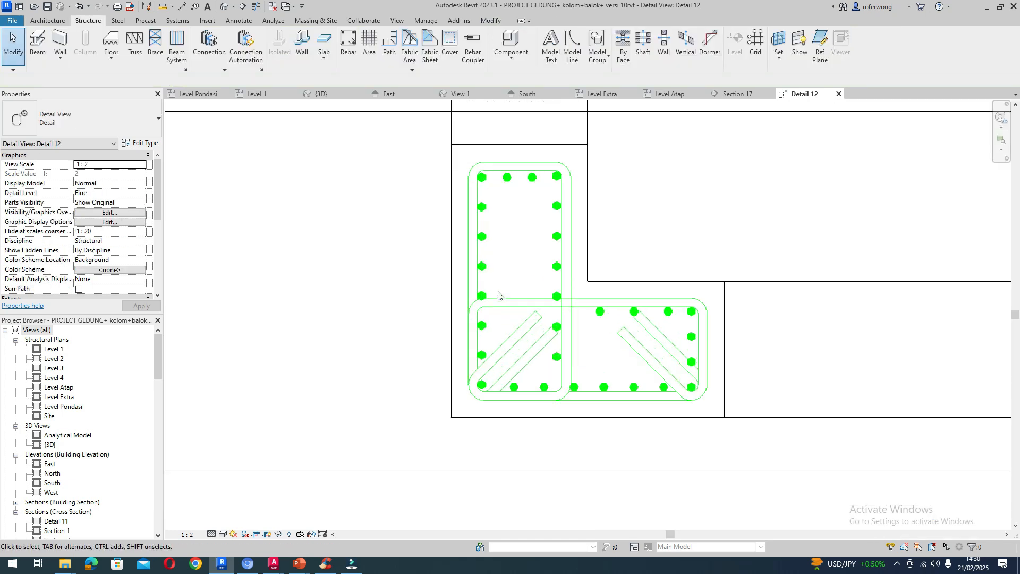
- Examine how the two overlapping stirrups sit around the vertical bars at the corner and along the bottom row
scroll(554, 390, "up", 2)
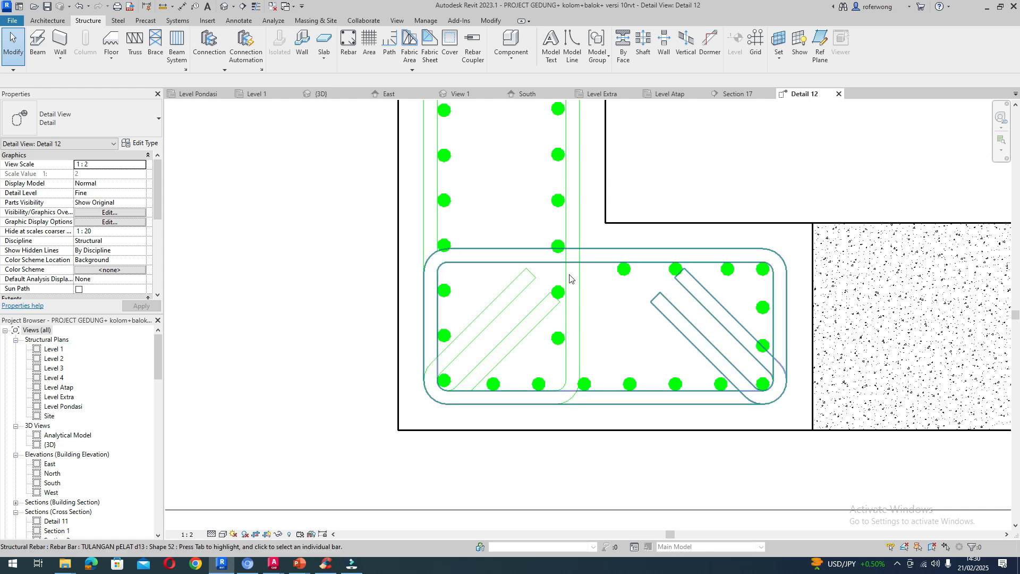
scroll(569, 287, "down", 3)
scroll(555, 359, "up", 2)
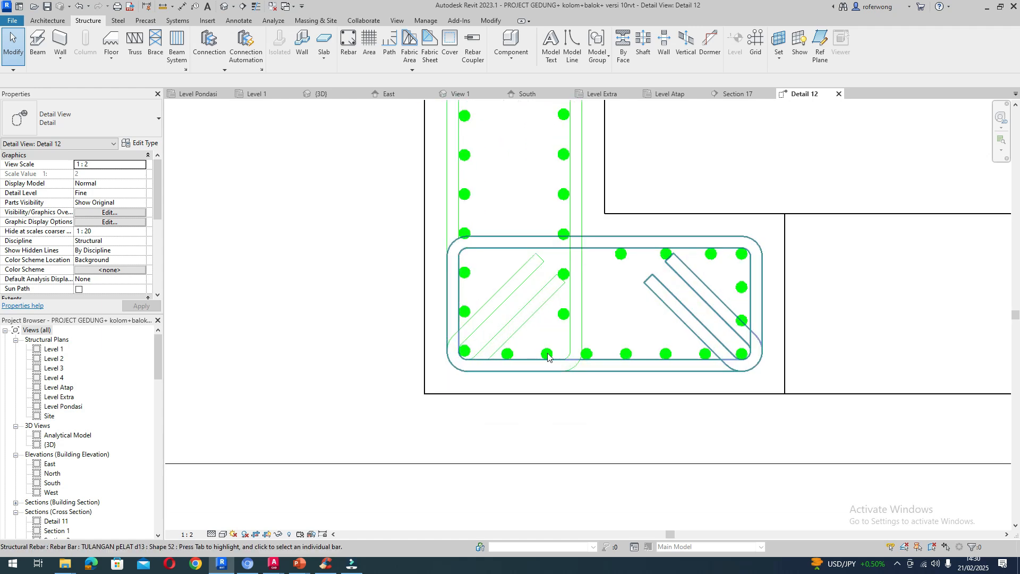
scroll(547, 356, "up", 2)
scroll(549, 347, "down", 1)
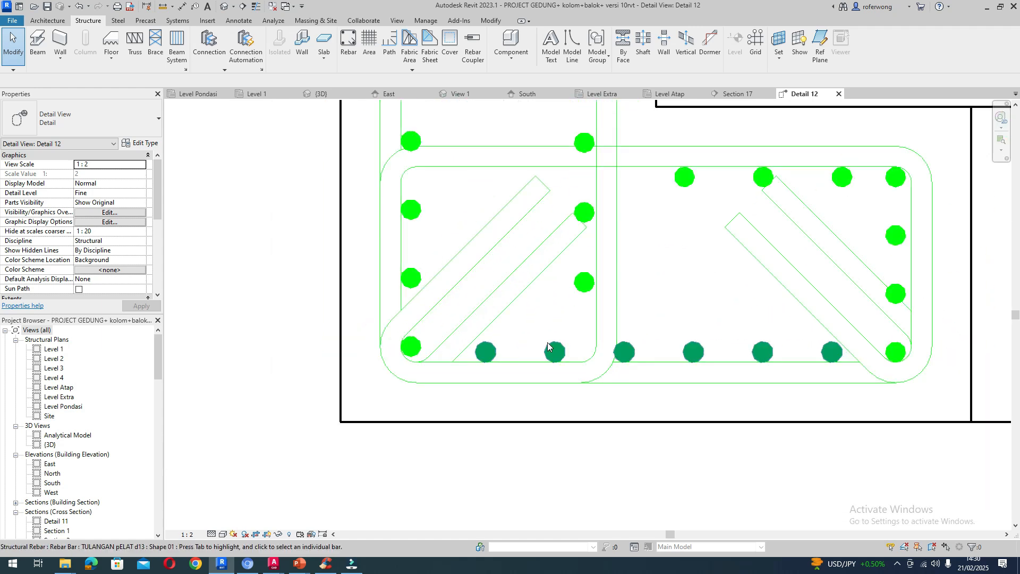
scroll(547, 347, "down", 2)
- Switch to the AutoCAD drawing and examine the 32-D13 corner's bar positions, stirrups, crossties and hooks in both legs
mouse_move(273, 563)
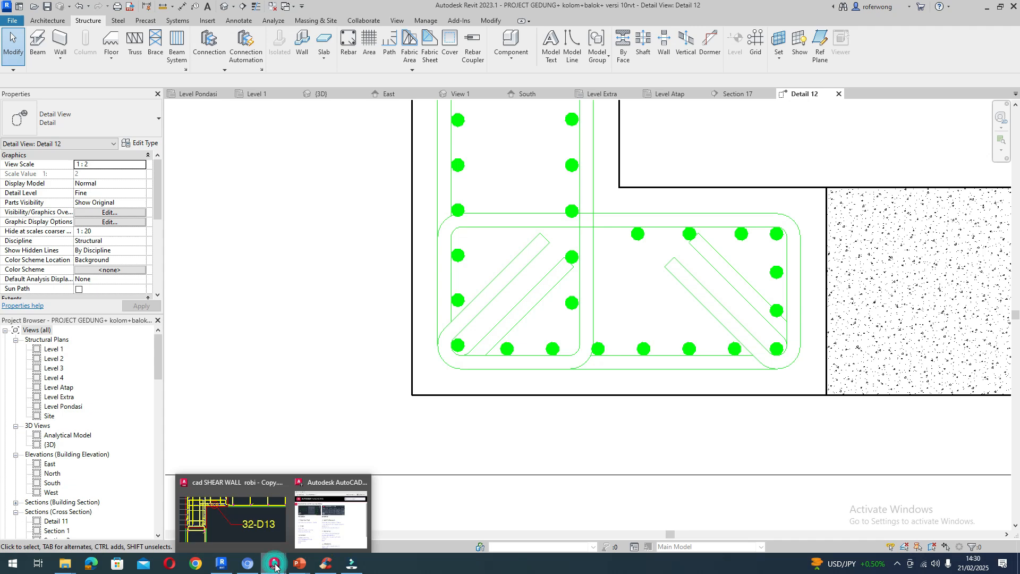
left_click(261, 541)
scroll(307, 337, "down", 3)
scroll(246, 261, "up", 5)
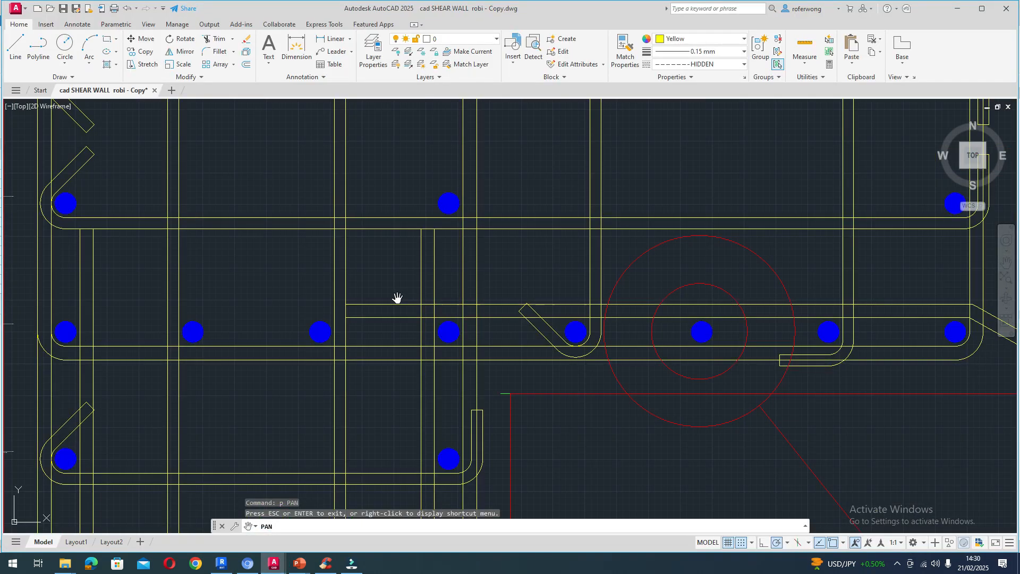
scroll(432, 305, "down", 5)
scroll(430, 304, "up", 3)
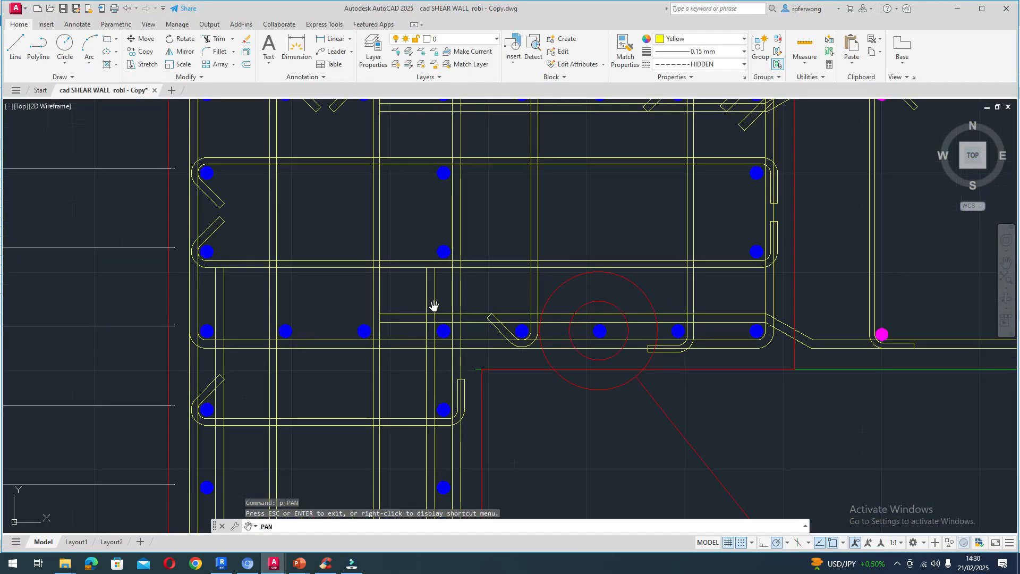
scroll(441, 313, "up", 5)
scroll(457, 361, "down", 7)
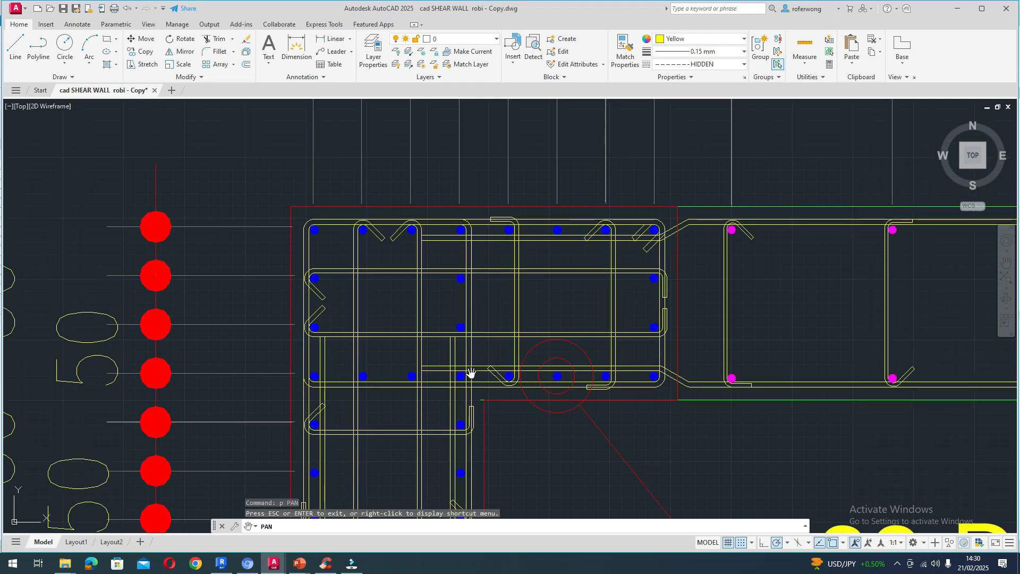
scroll(472, 402, "down", 4)
scroll(462, 425, "up", 8)
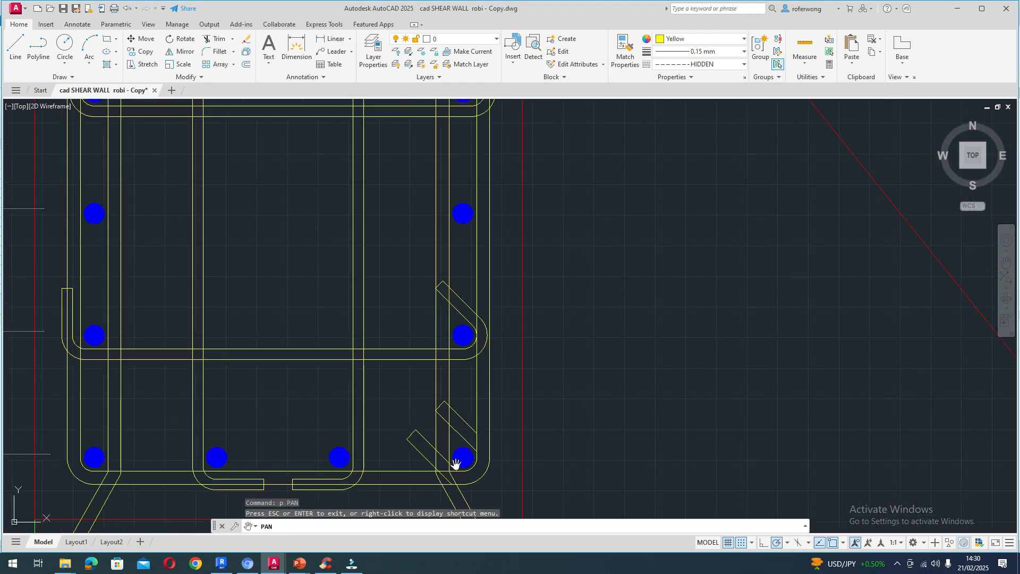
scroll(470, 433, "down", 4)
scroll(470, 433, "down", 3)
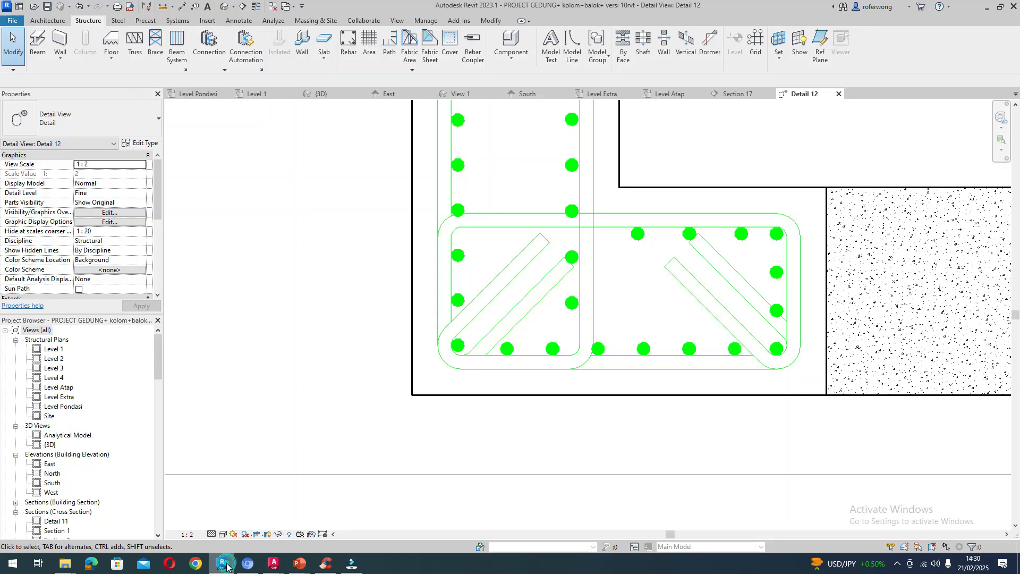
- Switch back to Revit and inspect the vertical bar sets and both stirrup sets in the L-shaped corner
left_click(221, 563)
scroll(662, 333, "down", 1)
scroll(662, 333, "down", 1)
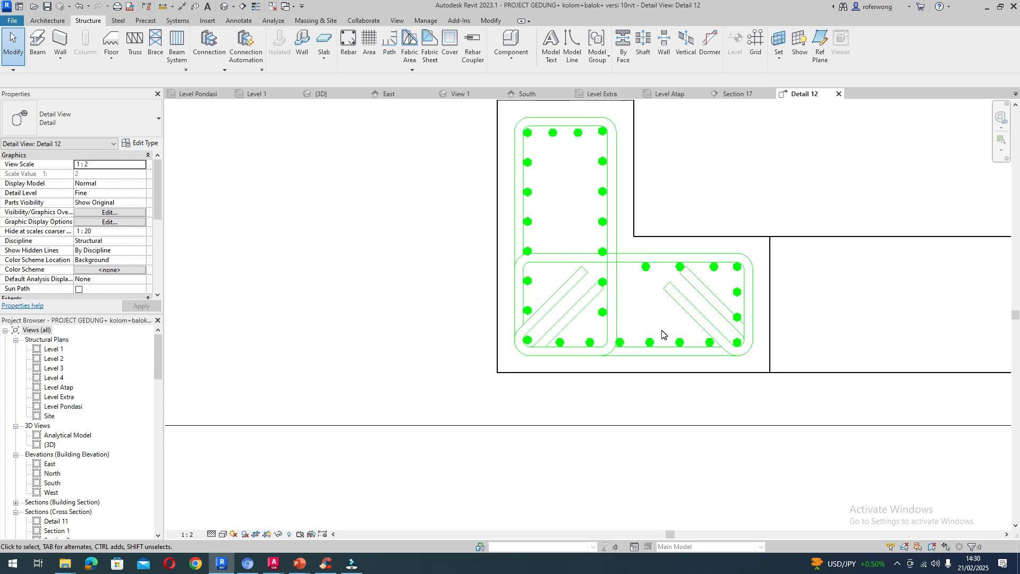
scroll(592, 345, "up", 2)
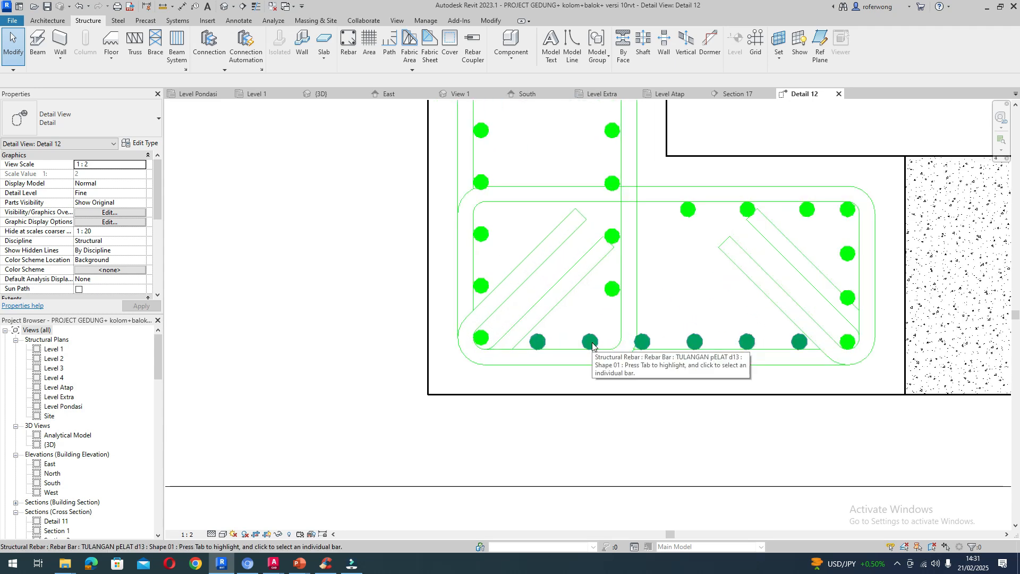
left_click(591, 345)
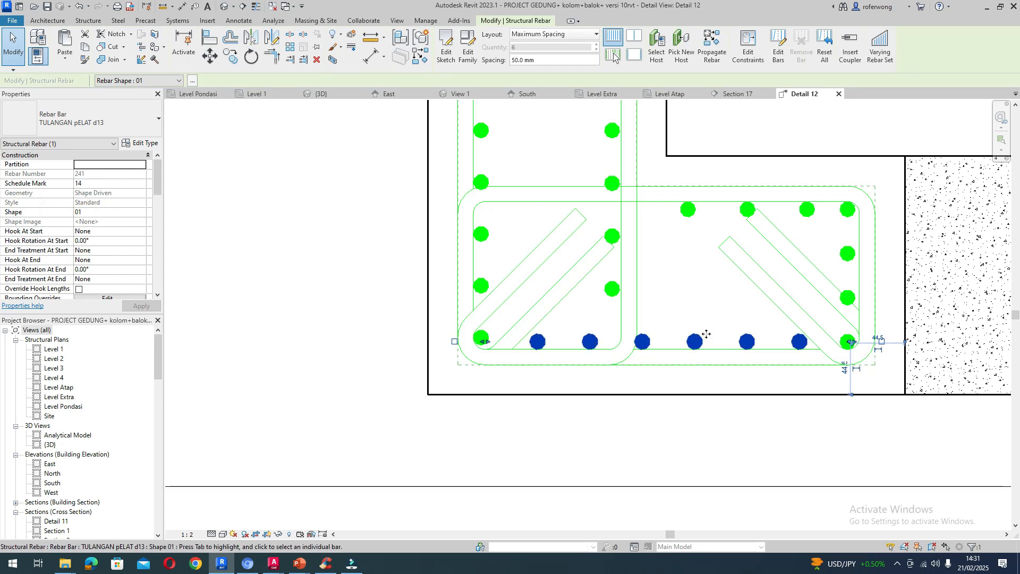
scroll(680, 339, "down", 3)
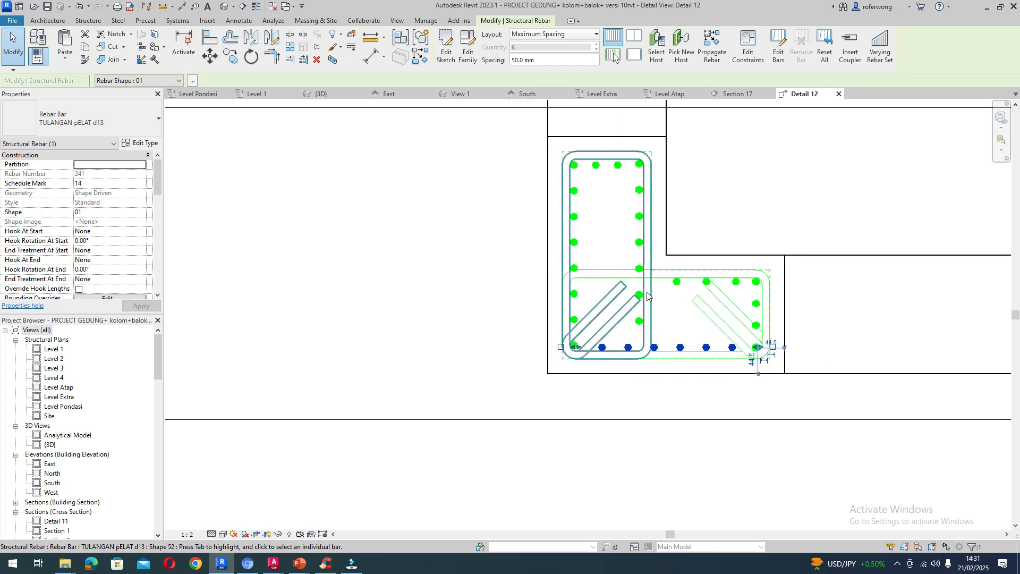
left_click(643, 252)
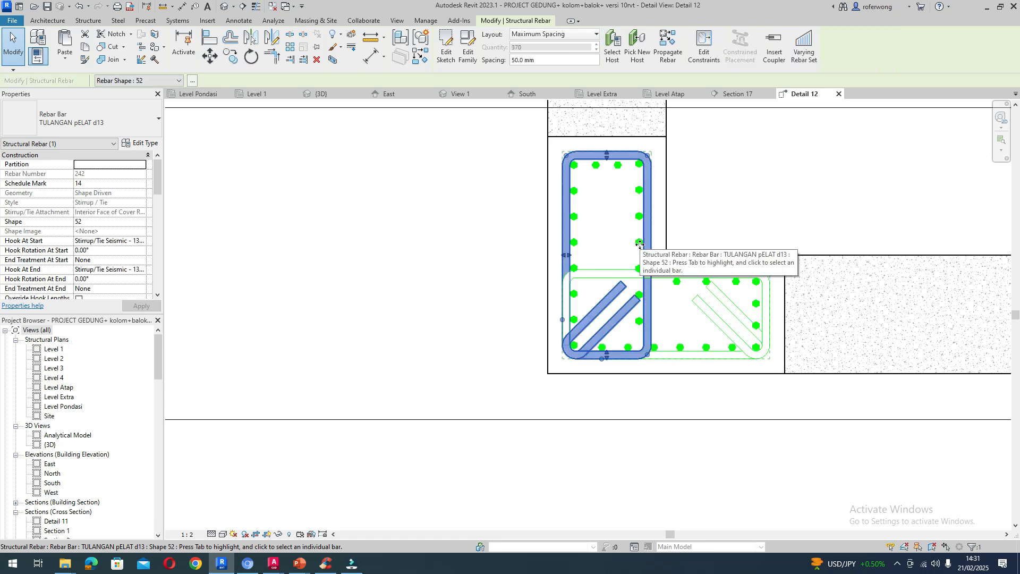
left_click(596, 165)
left_click(678, 282)
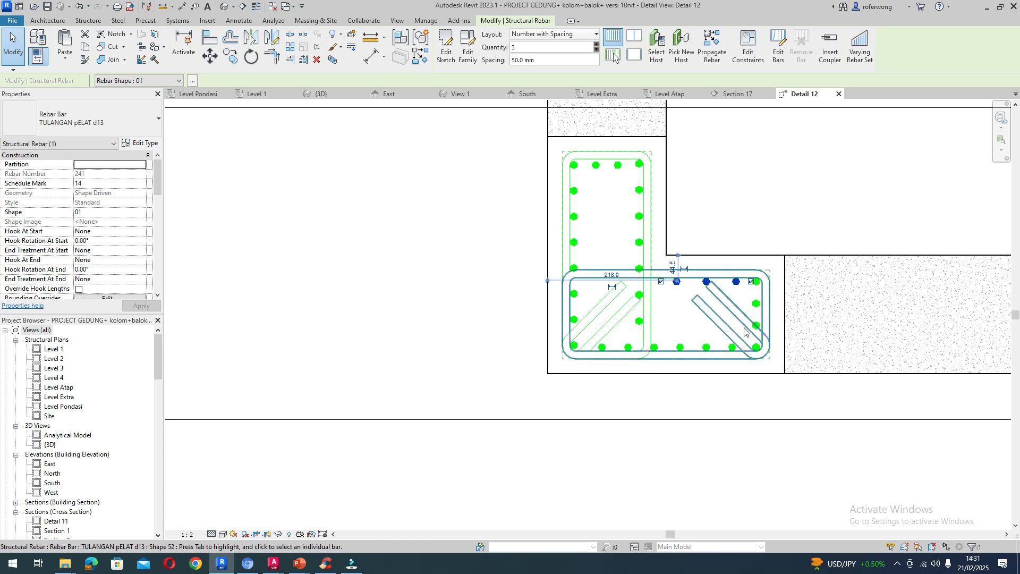
left_click(685, 320)
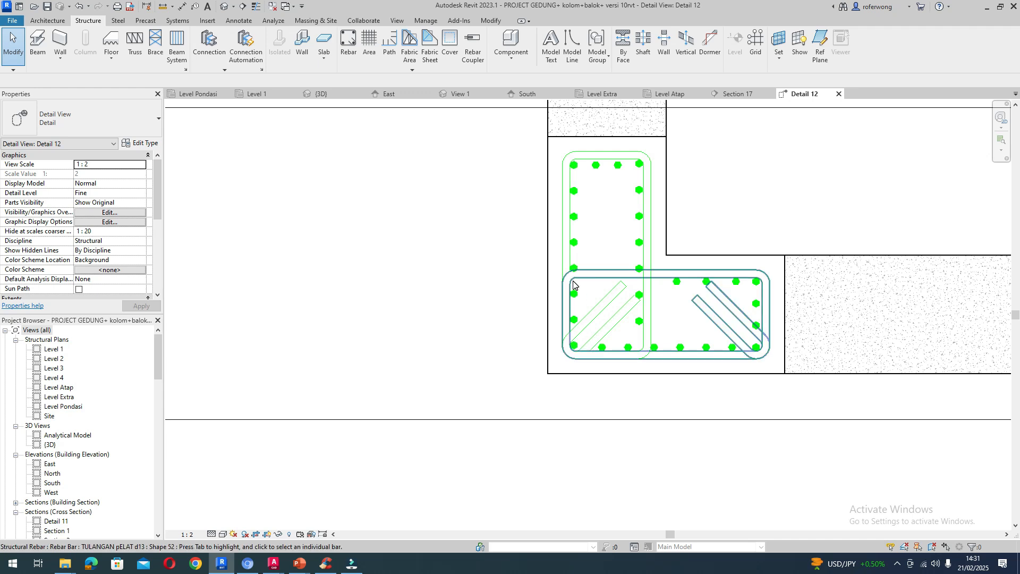
left_click(616, 167)
scroll(616, 167, "up", 3)
scroll(616, 167, "up", 2)
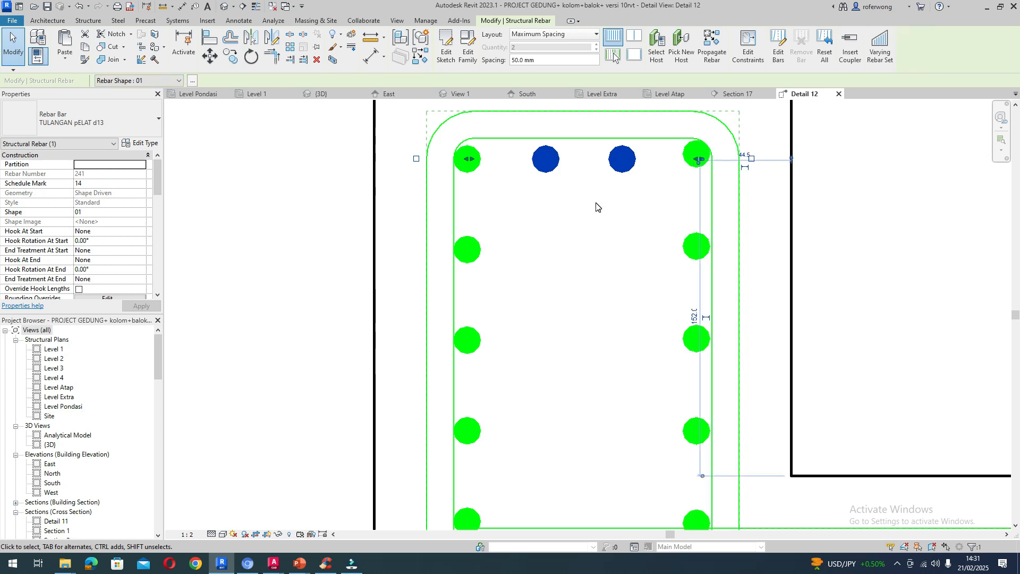
left_click(210, 55)
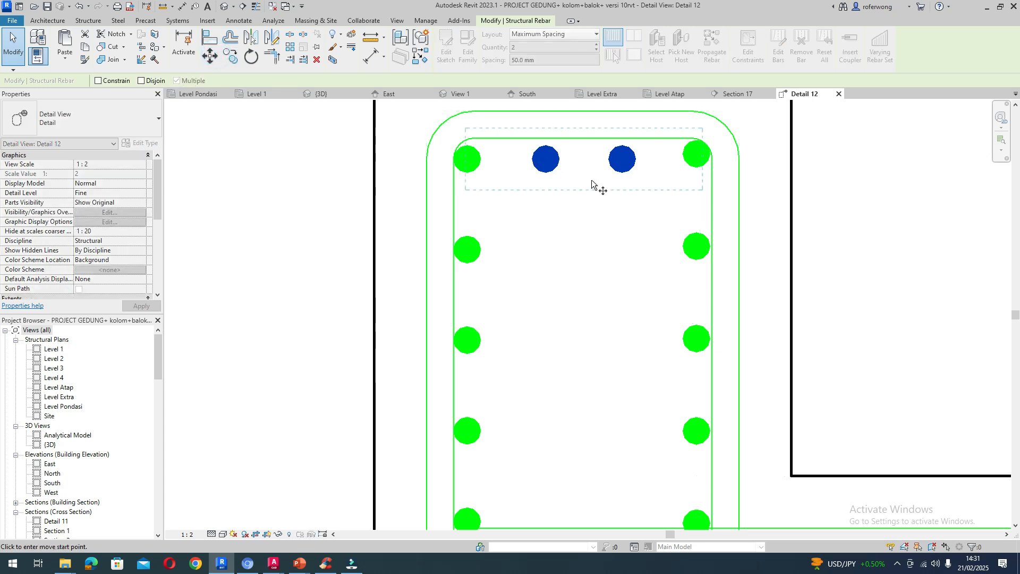
left_click(547, 160)
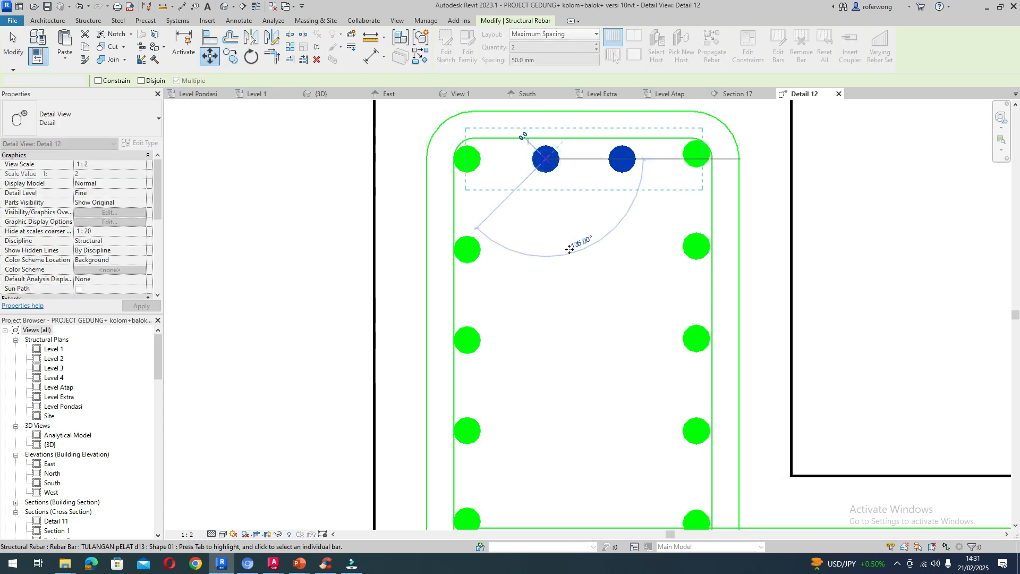
key("Escape")
key("Escape")
scroll(616, 264, "down", 2)
scroll(619, 182, "up", 4)
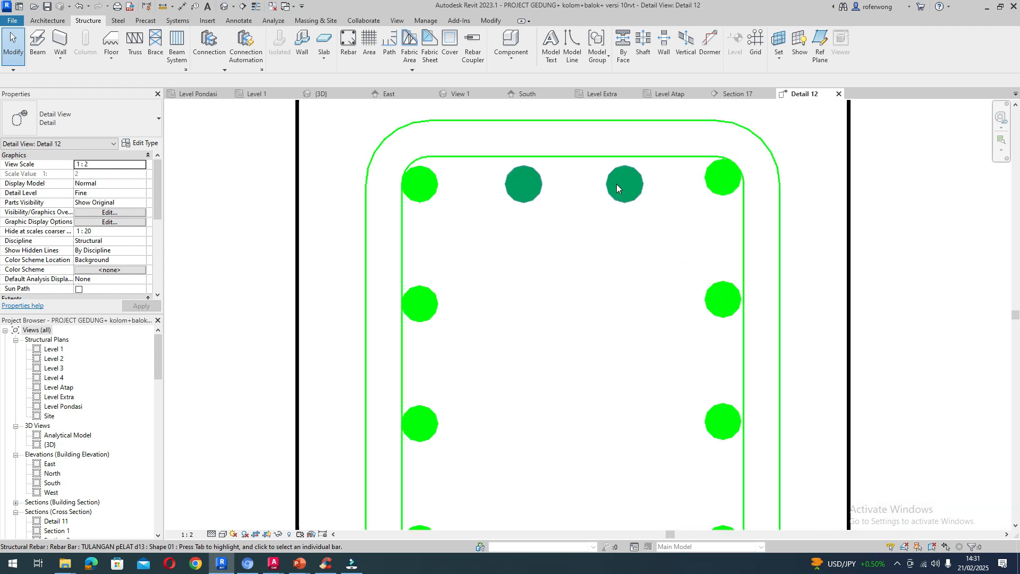
- Move the two intermediate bars at the vertical leg's upper end about 2 mm up towards the stirrup
left_click(518, 183)
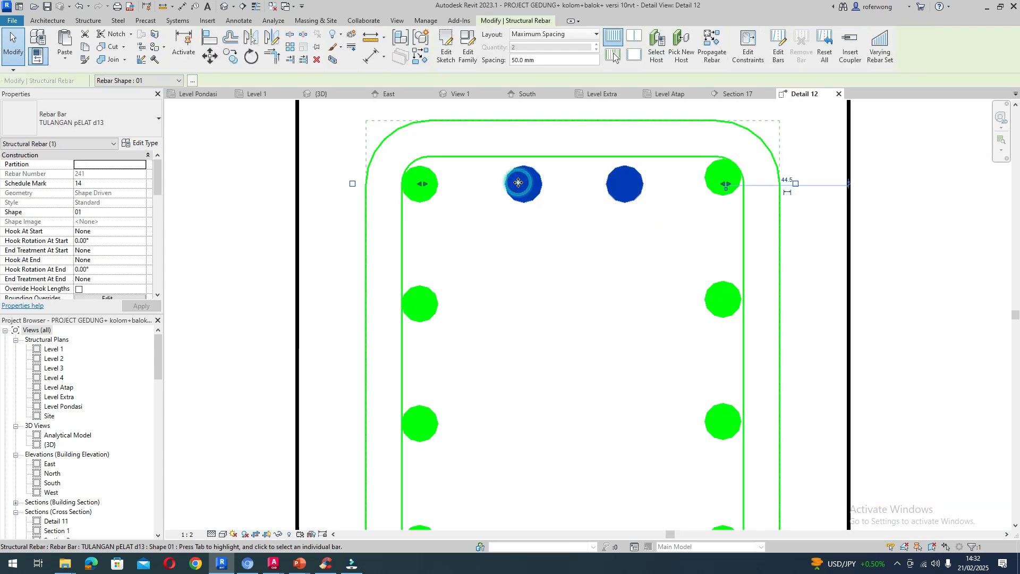
key("m")
key("v")
scroll(525, 166, "up", 2)
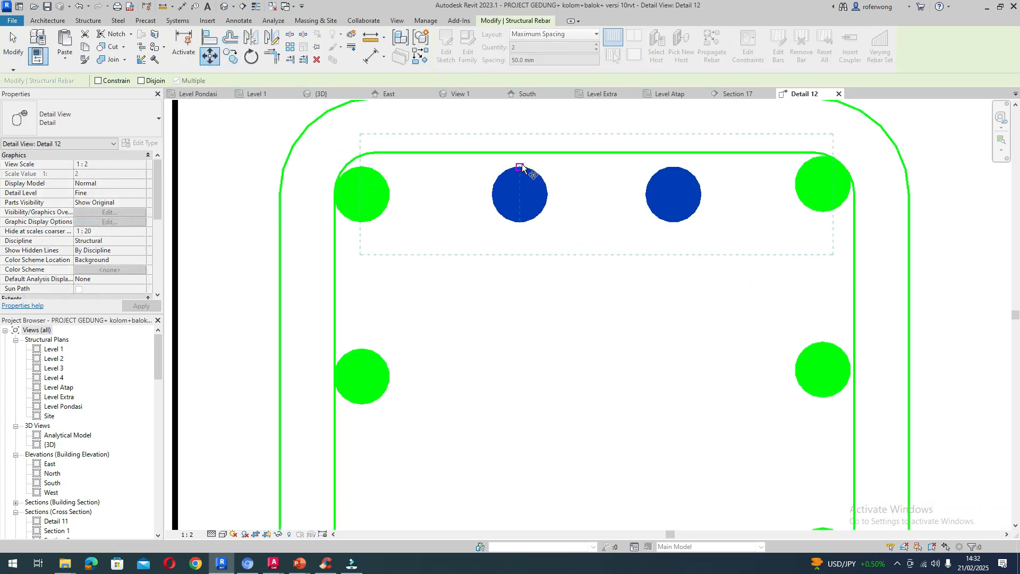
left_click(519, 167)
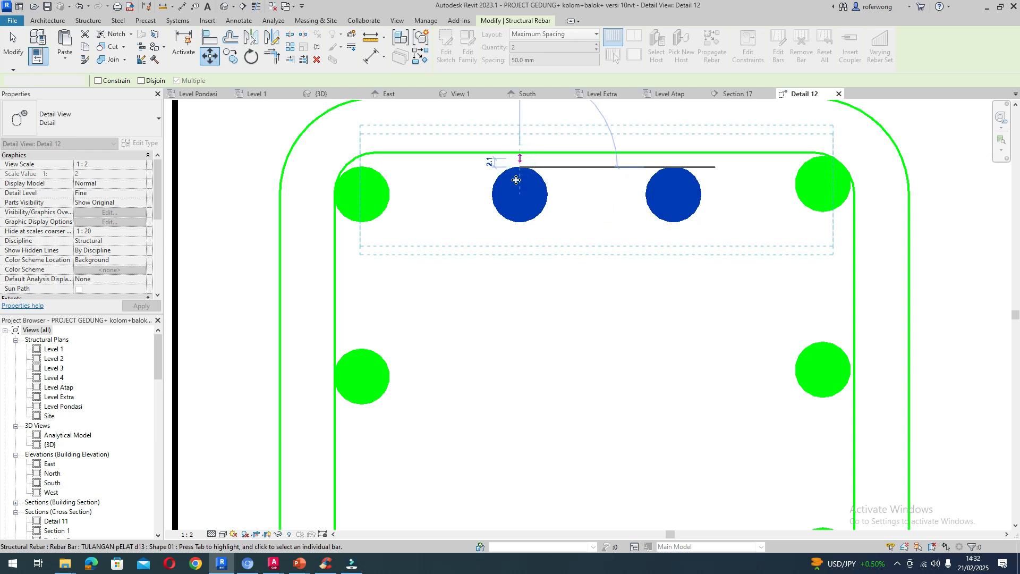
left_click(516, 168)
key("Escape")
- Examine the bar layout of the L-shaped corner and its bottom row of D13 bars within the stirrups
scroll(620, 289, "down", 4)
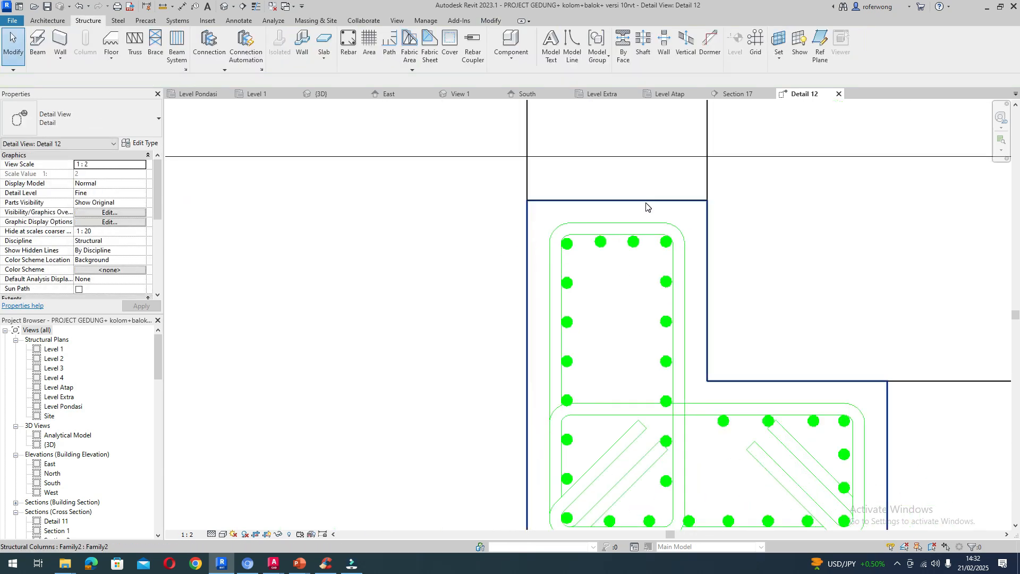
scroll(646, 203, "down", 4)
scroll(735, 434, "up", 4)
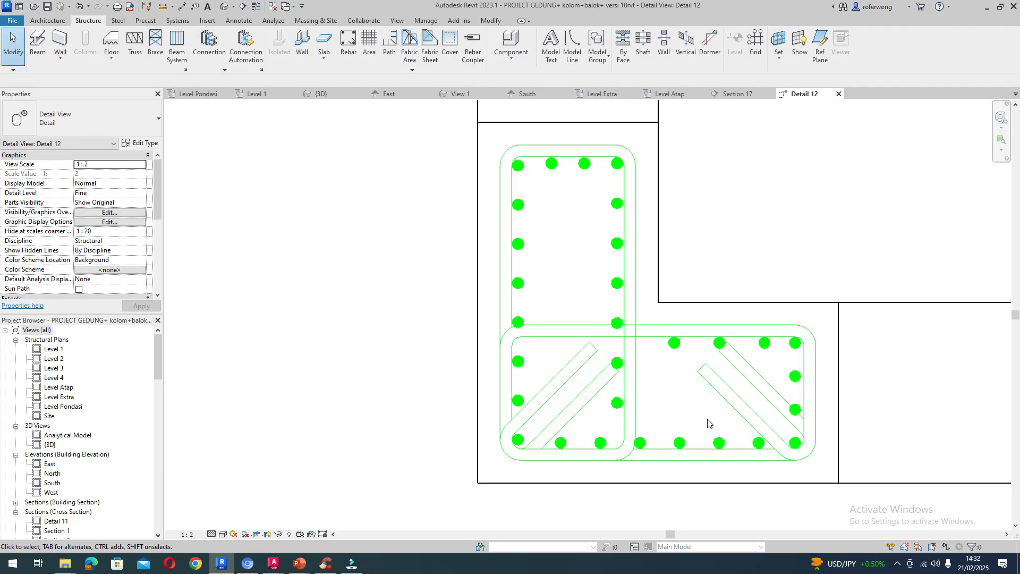
scroll(701, 416, "up", 2)
scroll(696, 410, "down", 1)
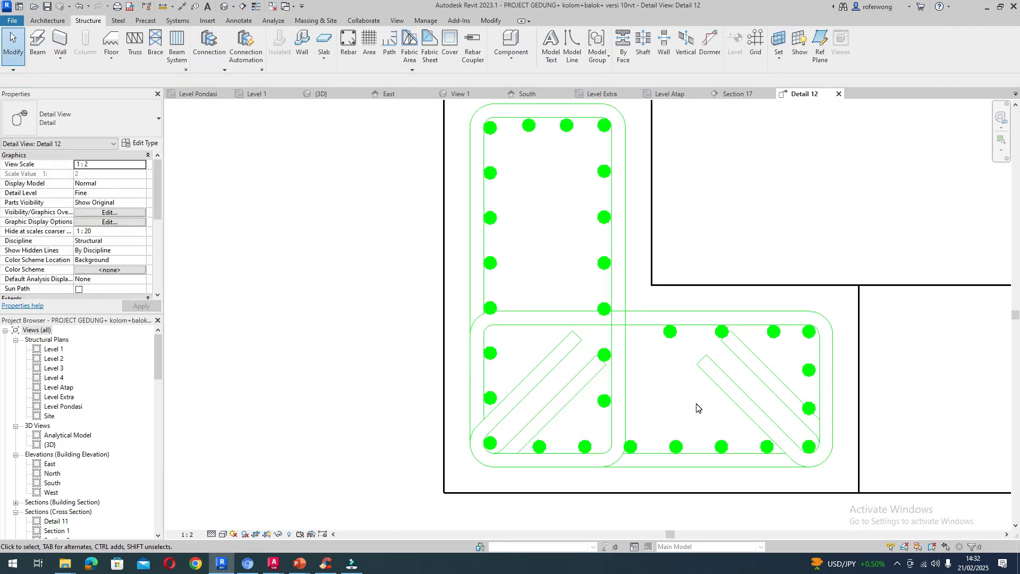
left_click(588, 446)
scroll(588, 448, "up", 1)
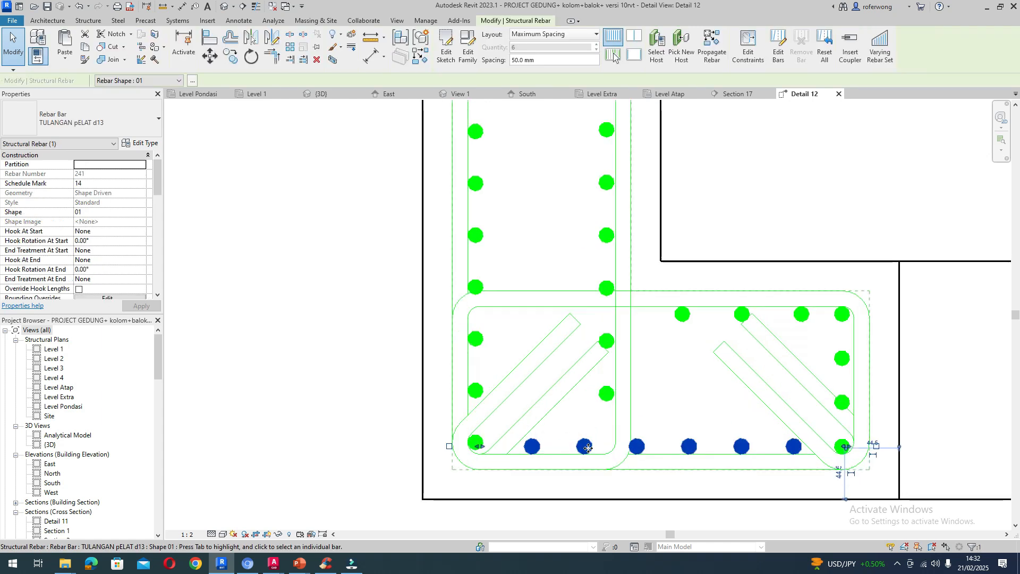
scroll(588, 448, "down", 2)
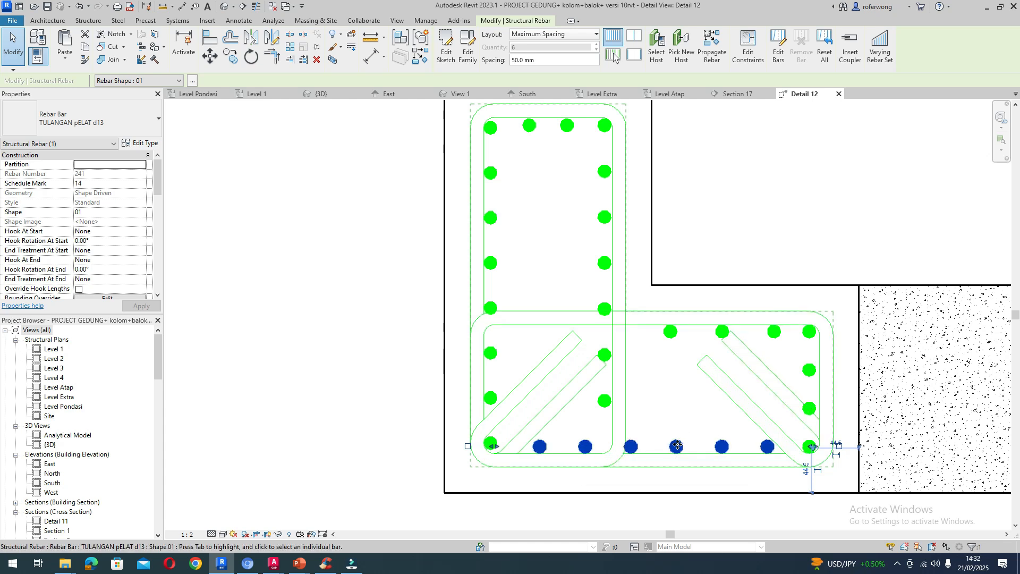
scroll(585, 391, "down", 1)
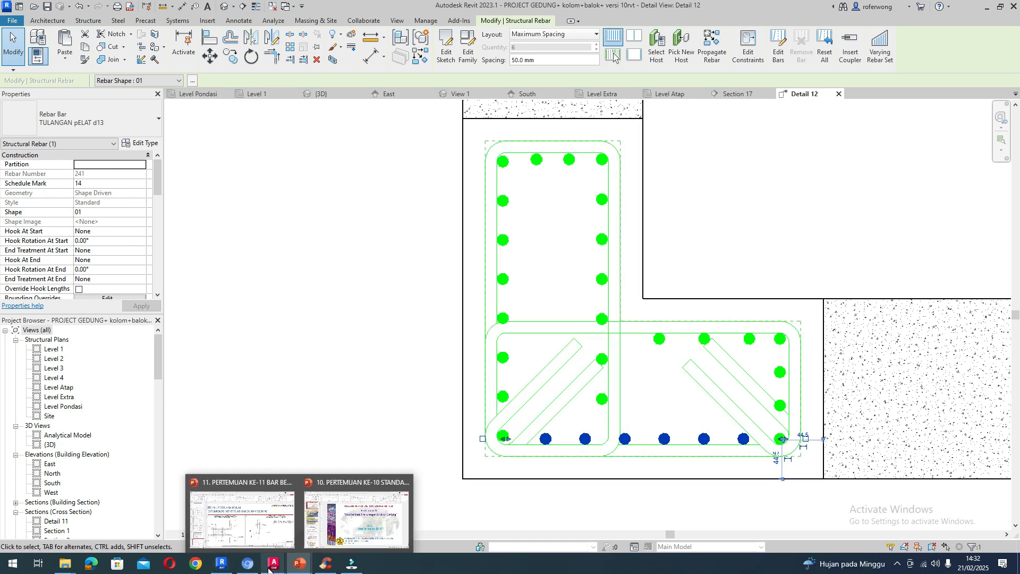
- Switch to the AutoCAD drawing and examine the crossties and their hooks in both legs of the 32-D13 corner
mouse_move(270, 566)
left_click(261, 524)
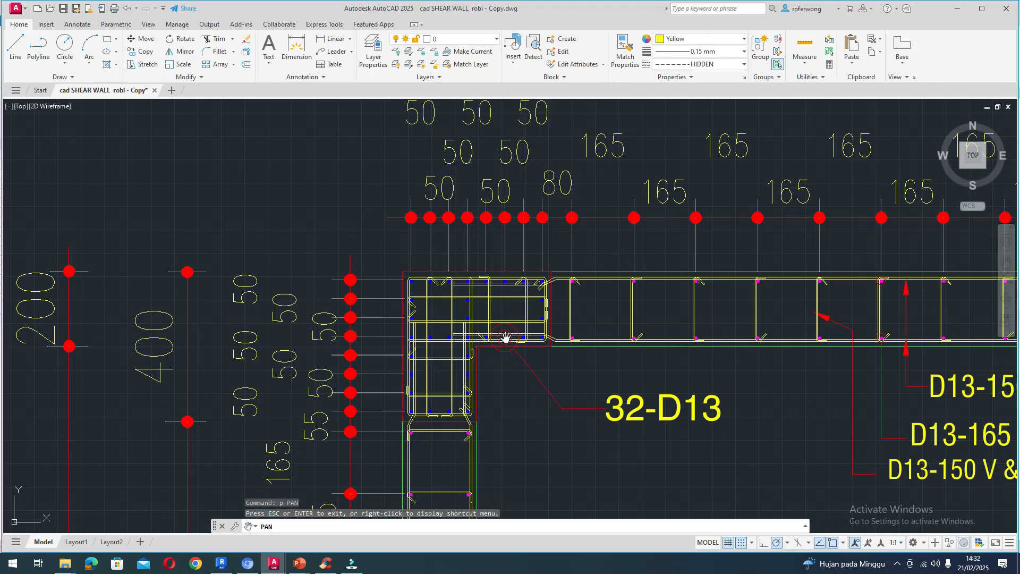
scroll(505, 337, "up", 5)
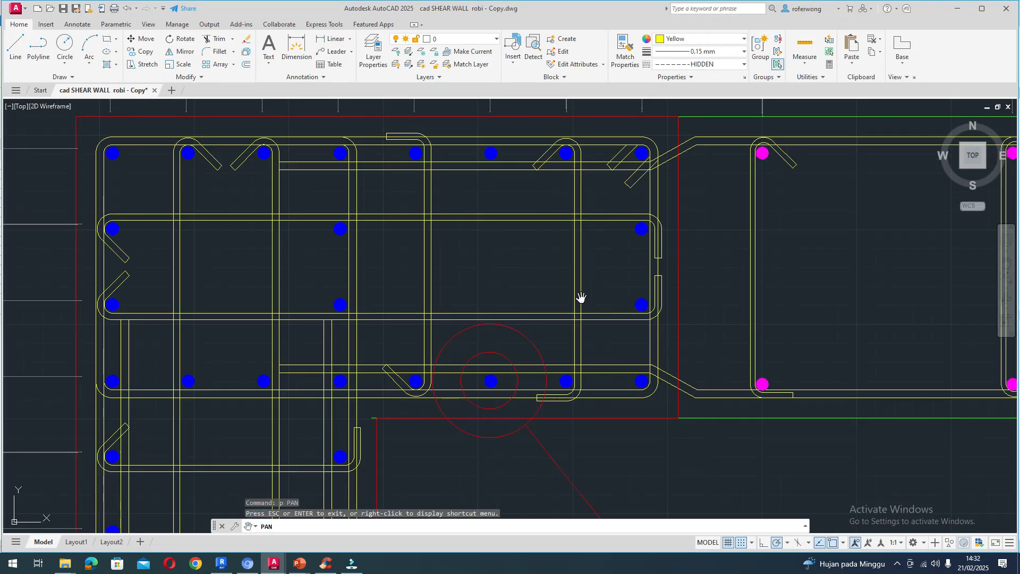
scroll(580, 289, "down", 2)
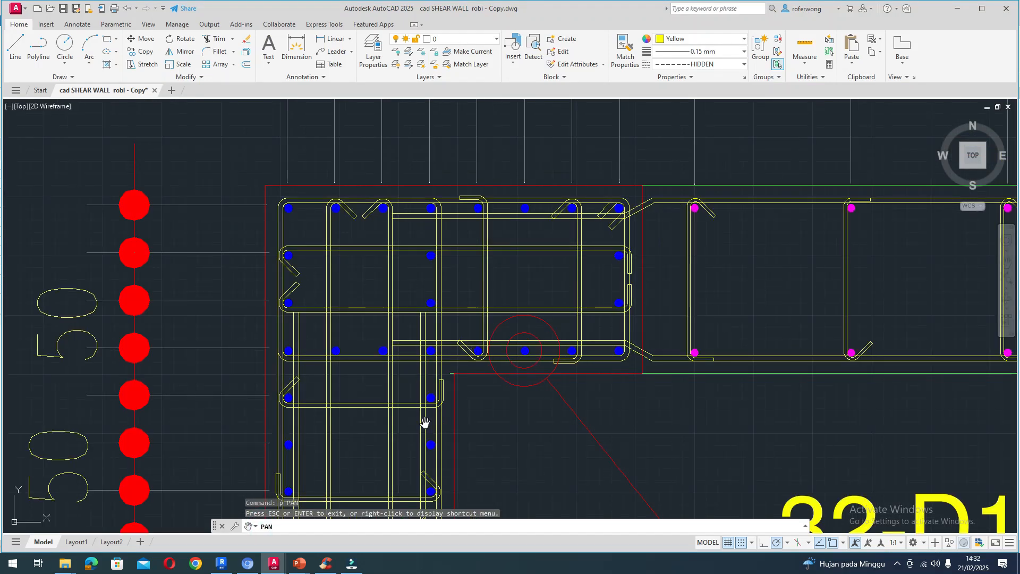
scroll(563, 387, "down", 3)
scroll(567, 368, "up", 4)
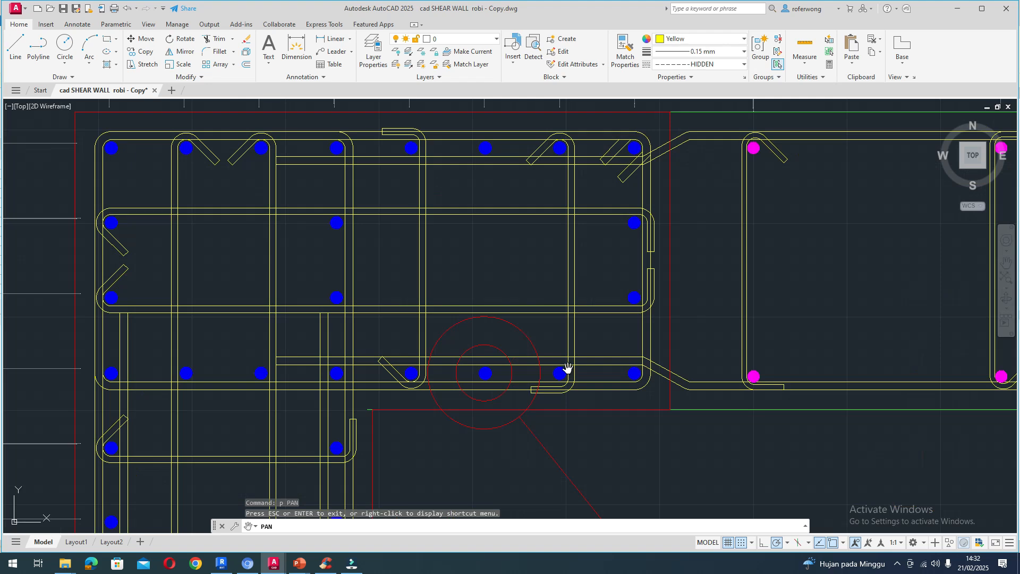
- In Revit, place a straight shape 01 D13 set at 50 mm maximum spacing, parallel to the work plane, across the vertical leg below its upper bar row
left_click(223, 563)
scroll(395, 317, "down", 3)
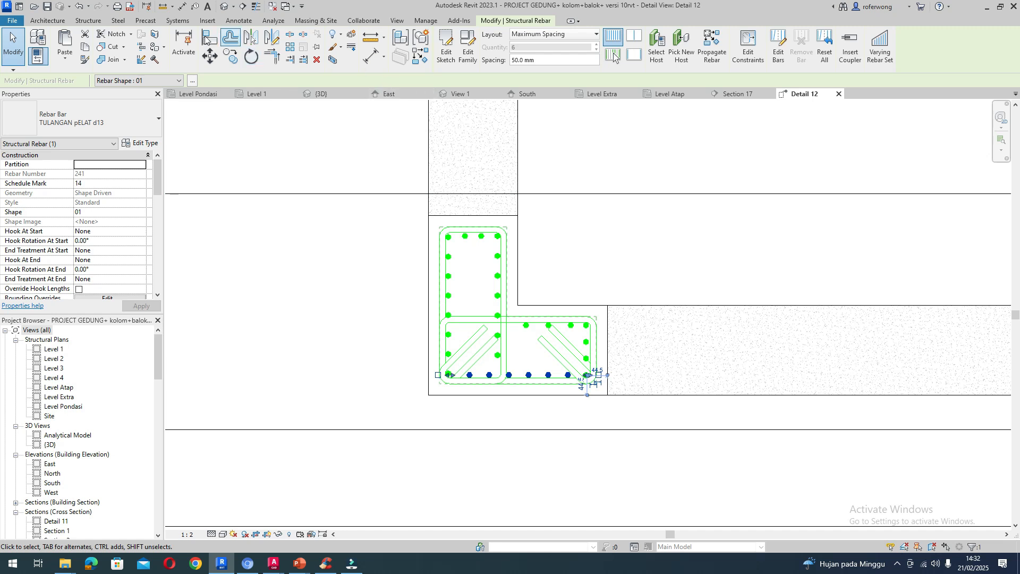
left_click(95, 21)
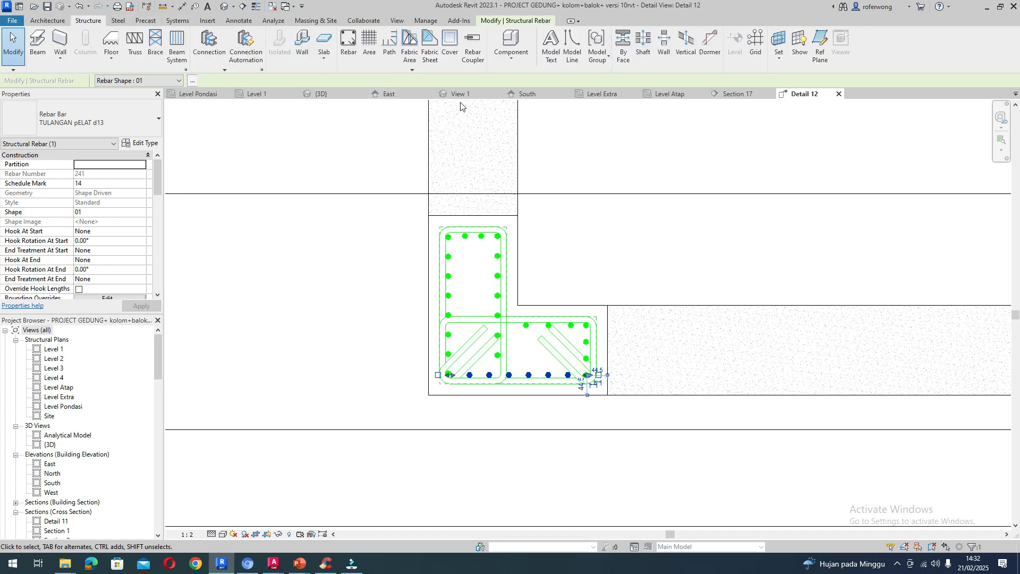
left_click(348, 43)
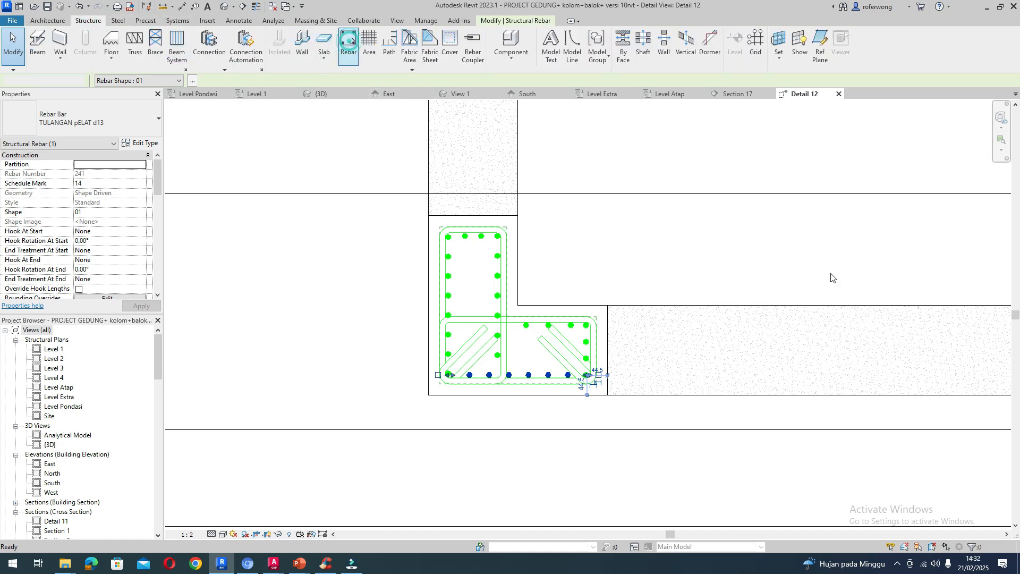
scroll(965, 362, "up", 15)
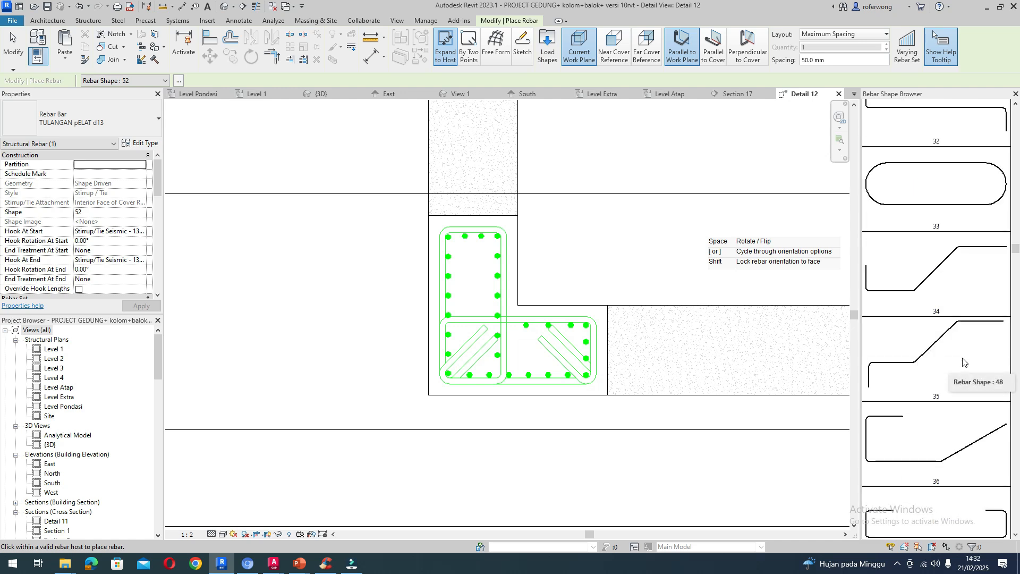
scroll(962, 361, "up", 5)
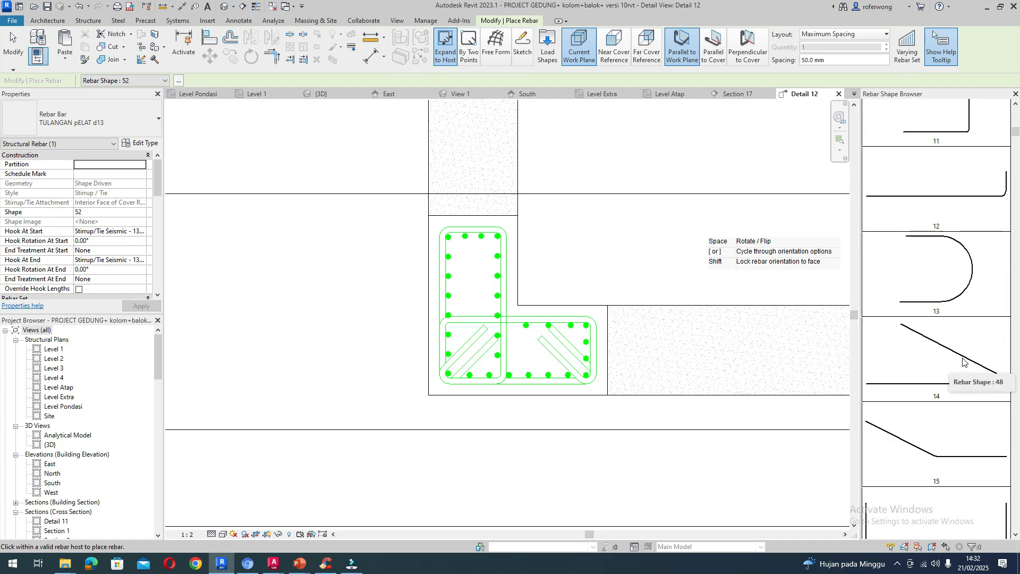
left_click(943, 215)
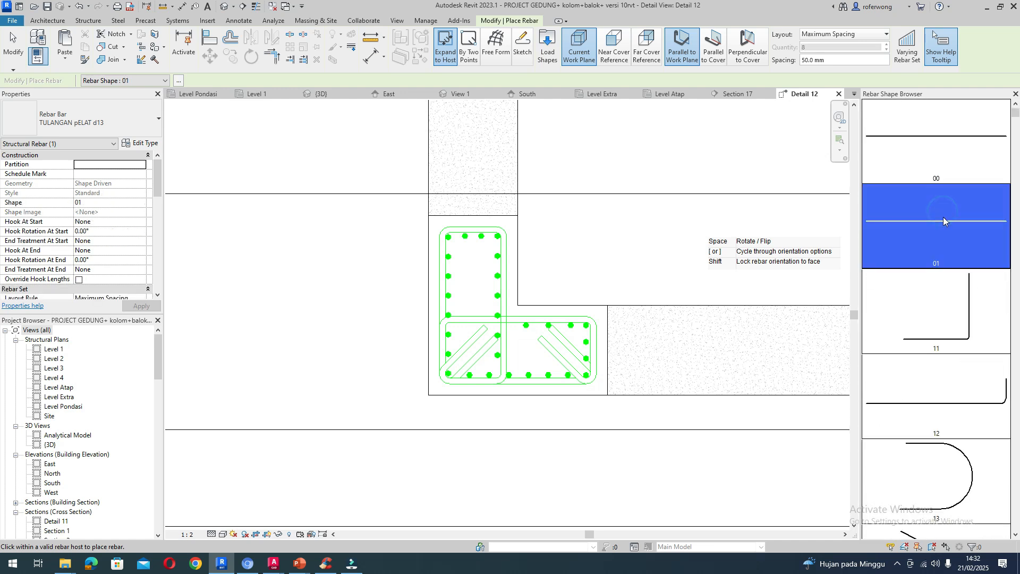
scroll(467, 291, "up", 1)
scroll(466, 291, "up", 1)
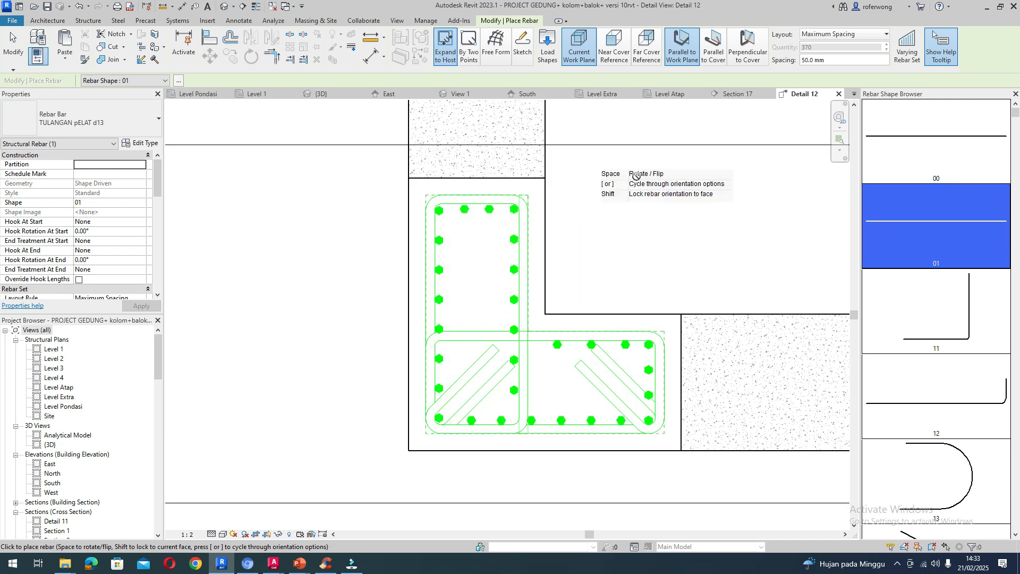
left_click(712, 51)
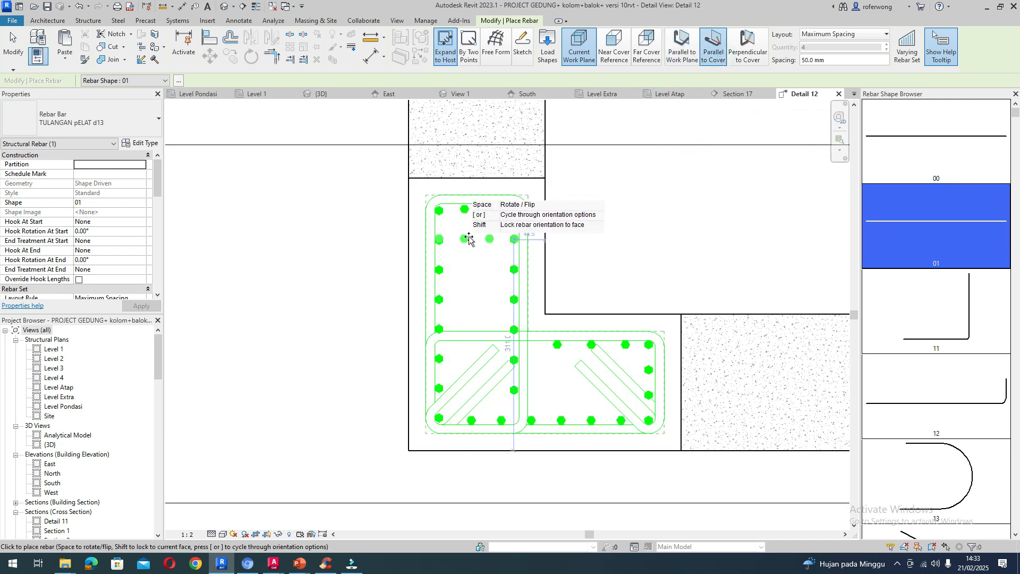
left_click(747, 48)
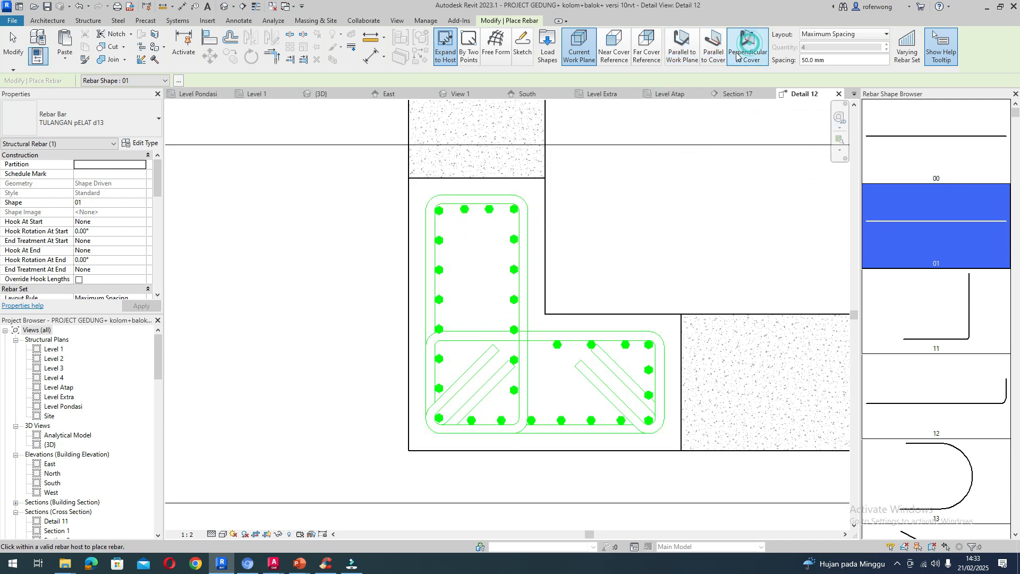
left_click(685, 42)
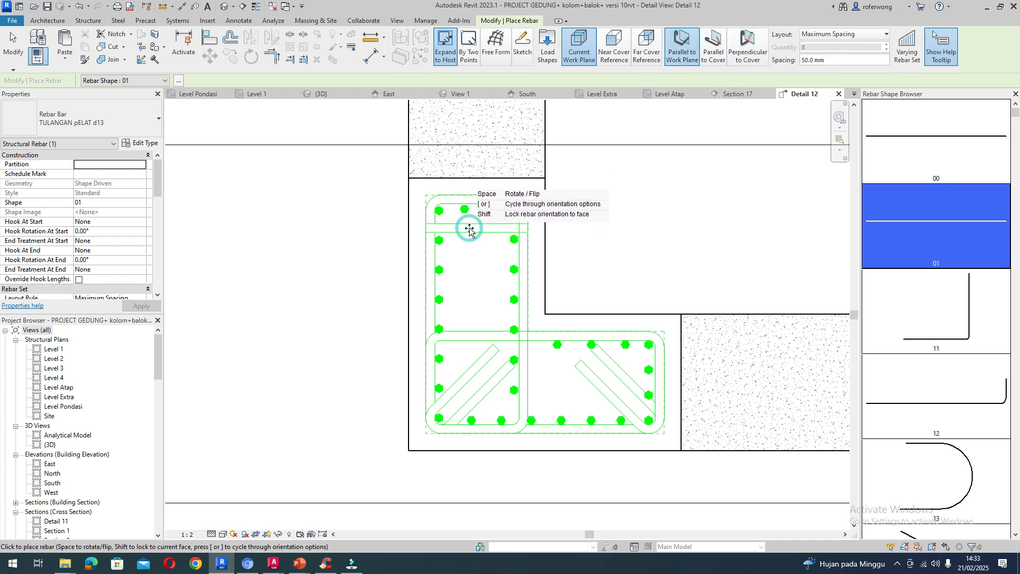
key("Escape")
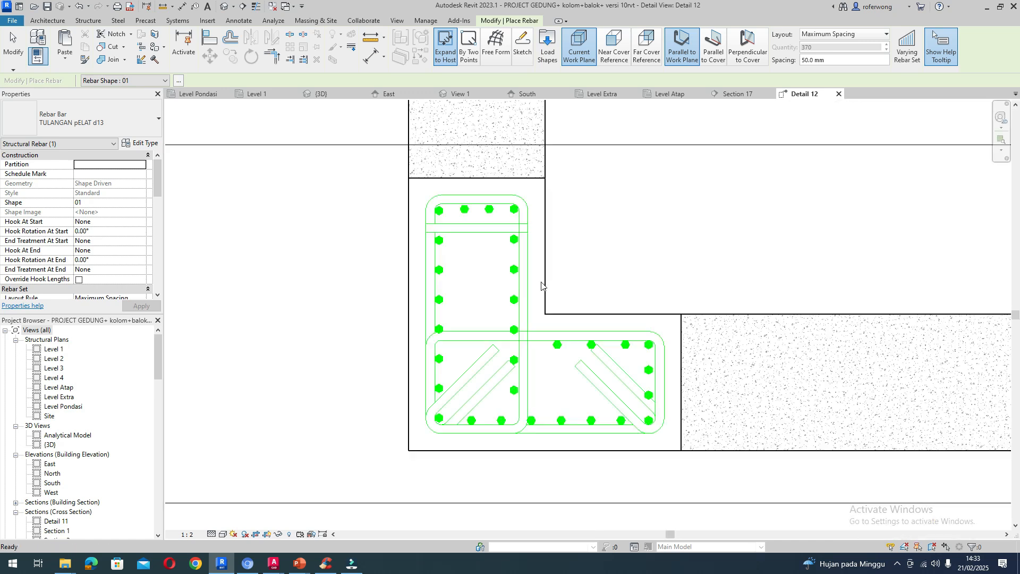
- Change both stirrups of the L-shaped corner to the rebar type tulangan geser Shear wall d 13
left_click(490, 236)
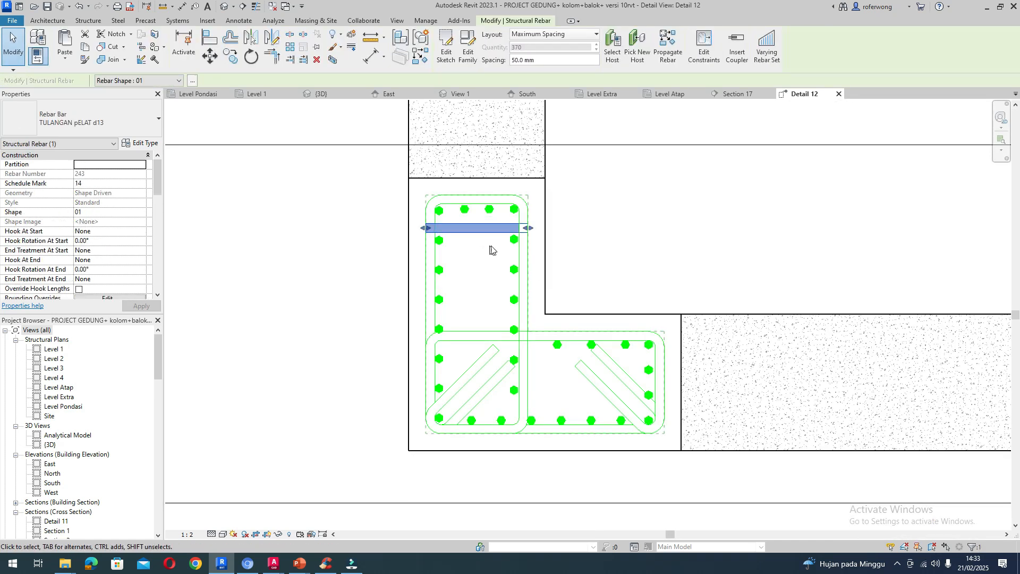
left_click(521, 256)
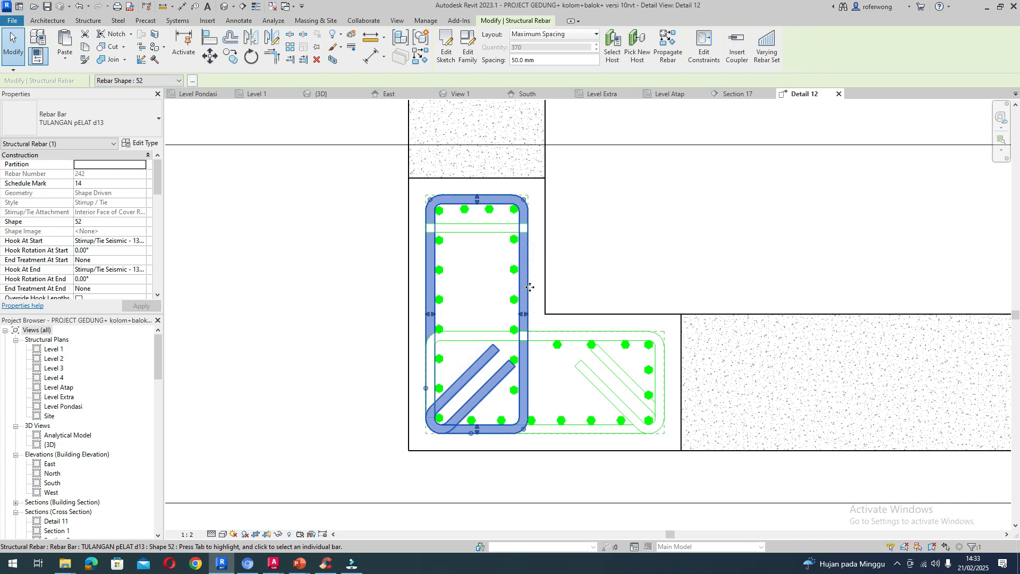
left_click(548, 332, "ctrl")
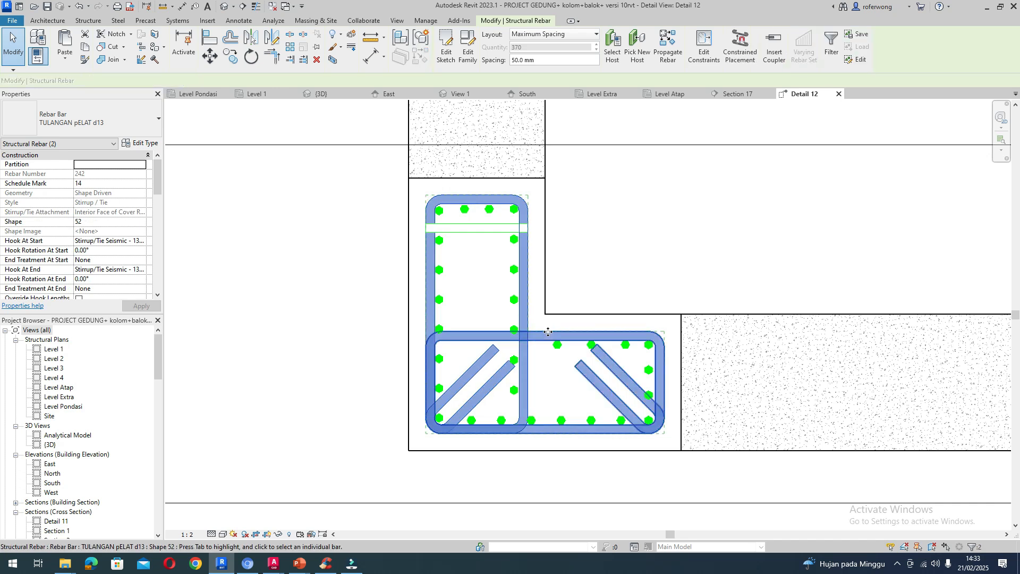
left_click(152, 123)
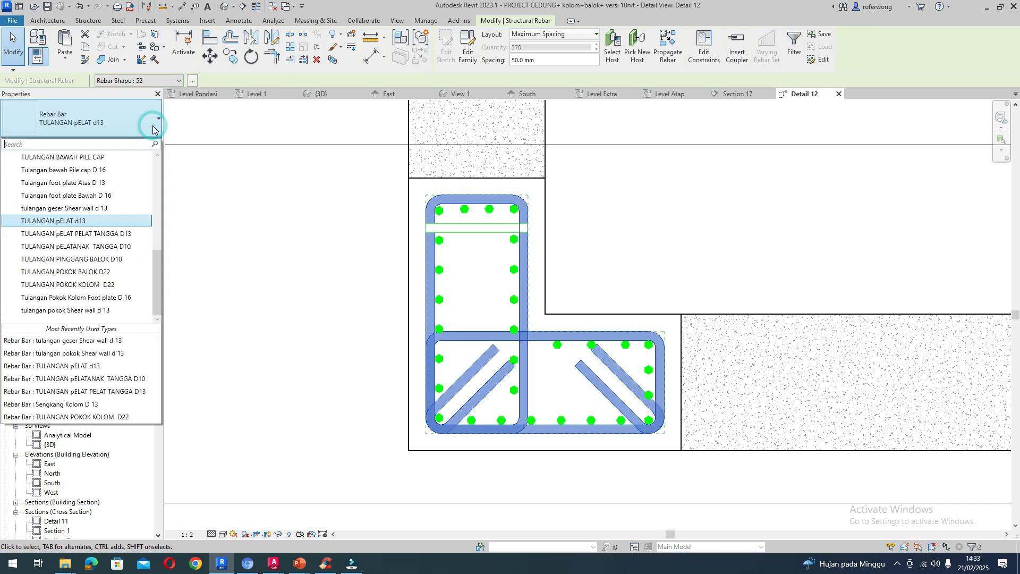
left_click(113, 209)
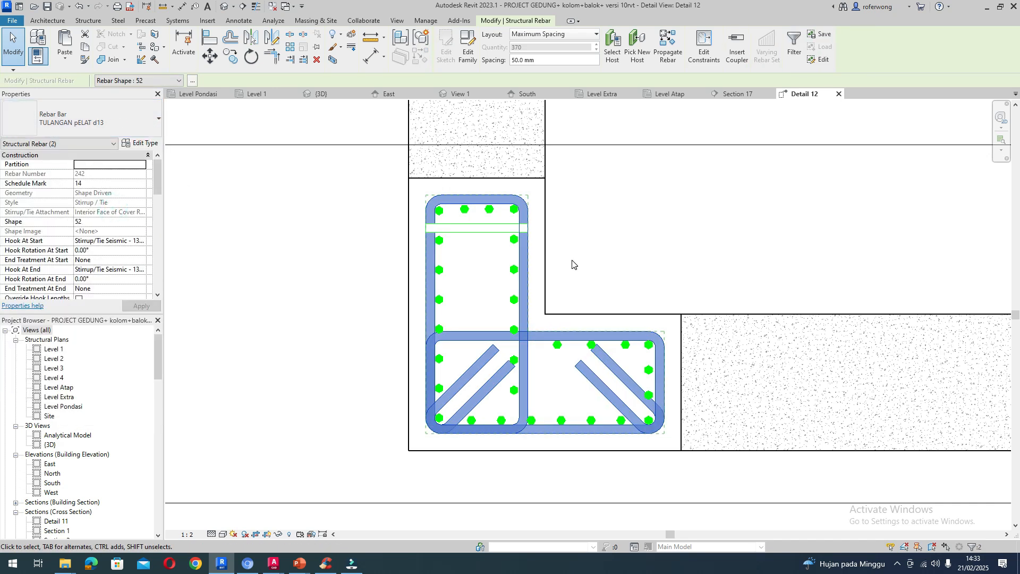
left_click(540, 273)
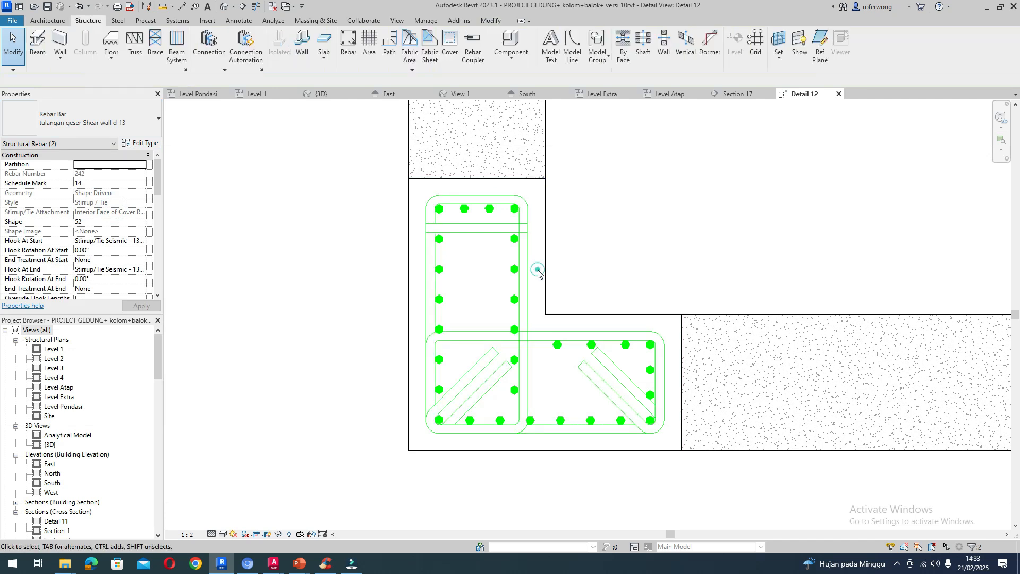
- Give the vertical leg's crosstie a Standard - 135 deg. hook at its start and a Standard - 90 deg. 2 hook at its end
left_click(476, 232)
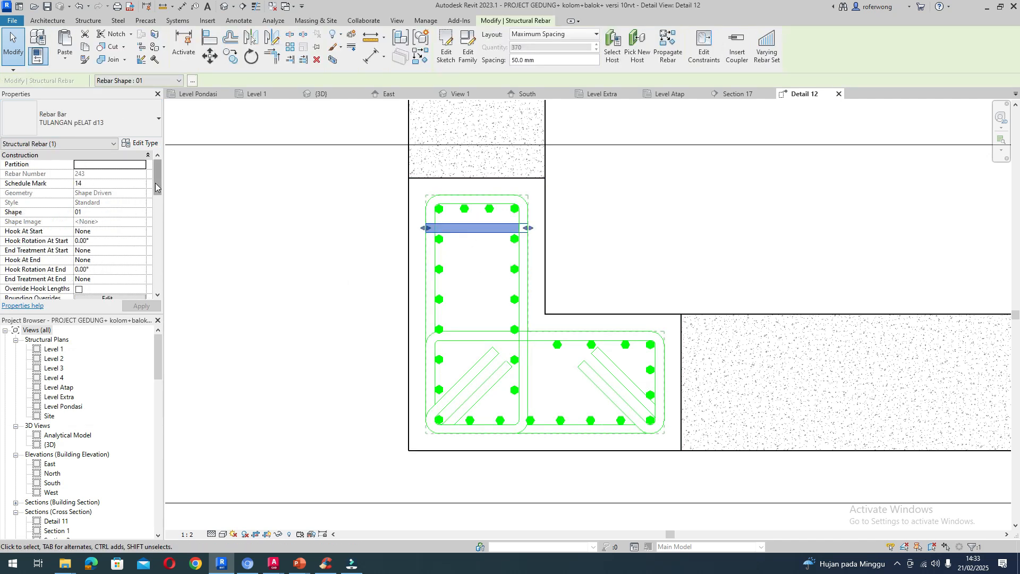
scroll(157, 187, "down", 3)
scroll(154, 180, "up", 3)
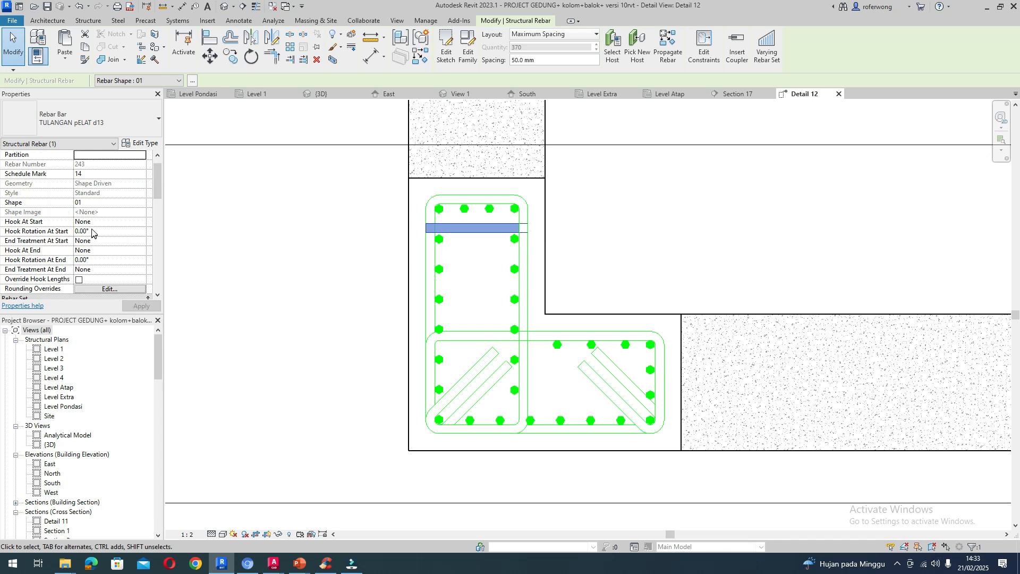
left_click(104, 222)
left_click(140, 221)
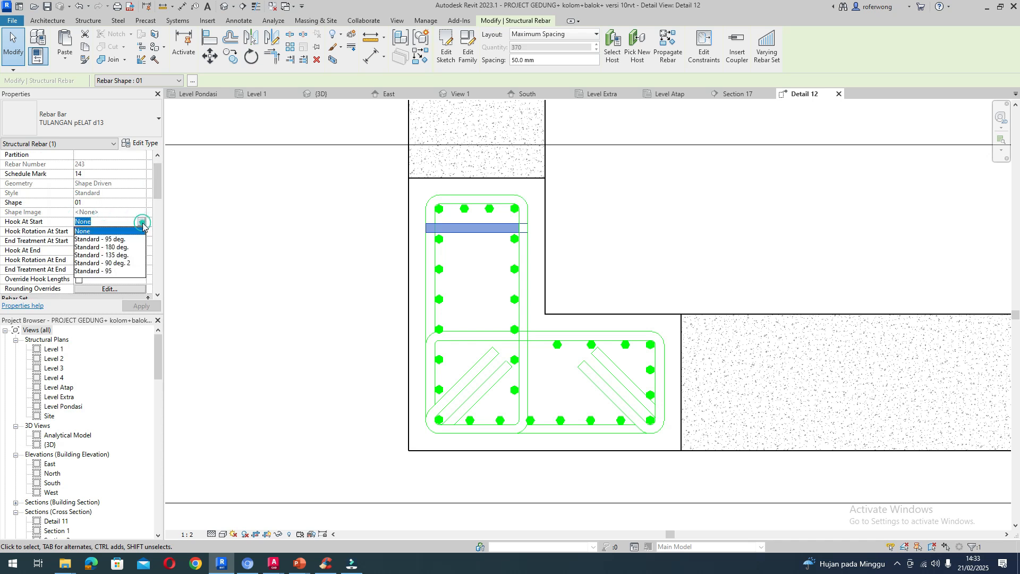
left_click(127, 256)
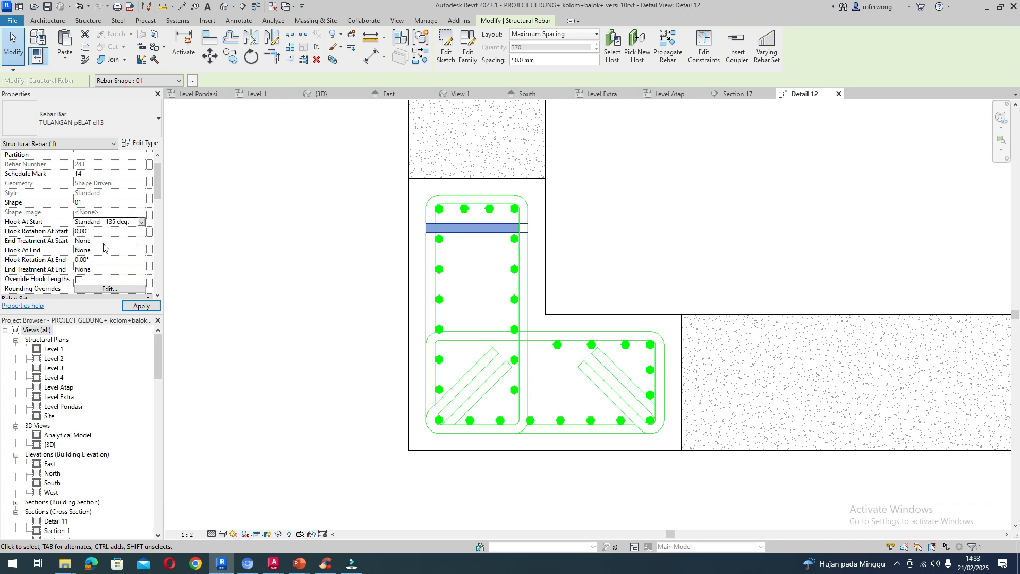
left_click(104, 242)
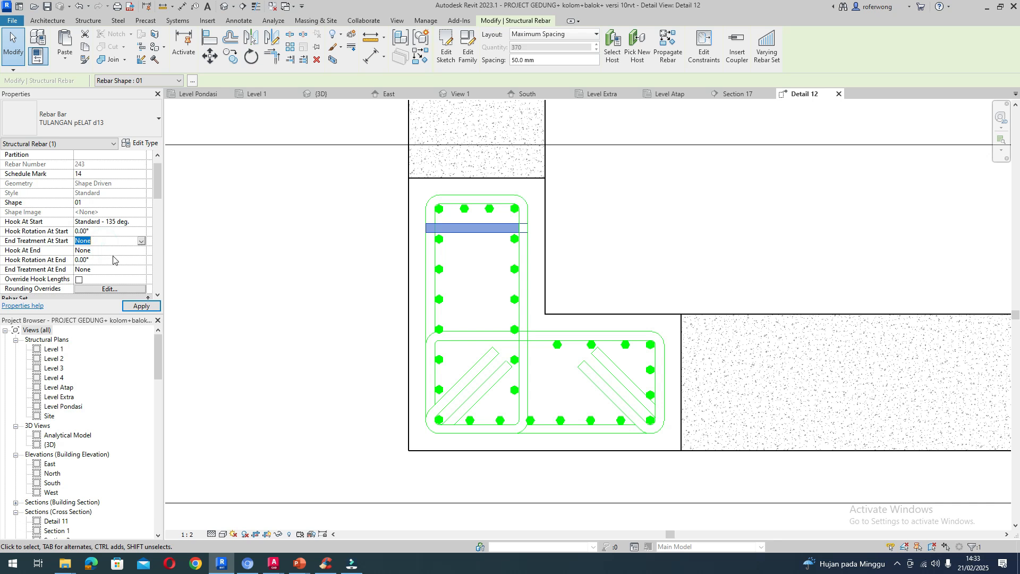
left_click(109, 250)
left_click(141, 250)
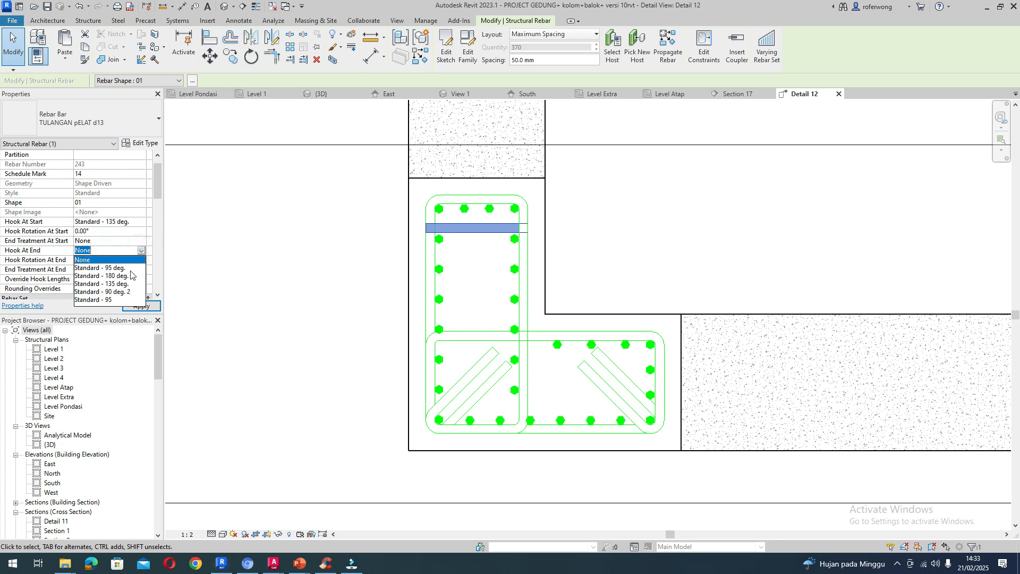
left_click(124, 291)
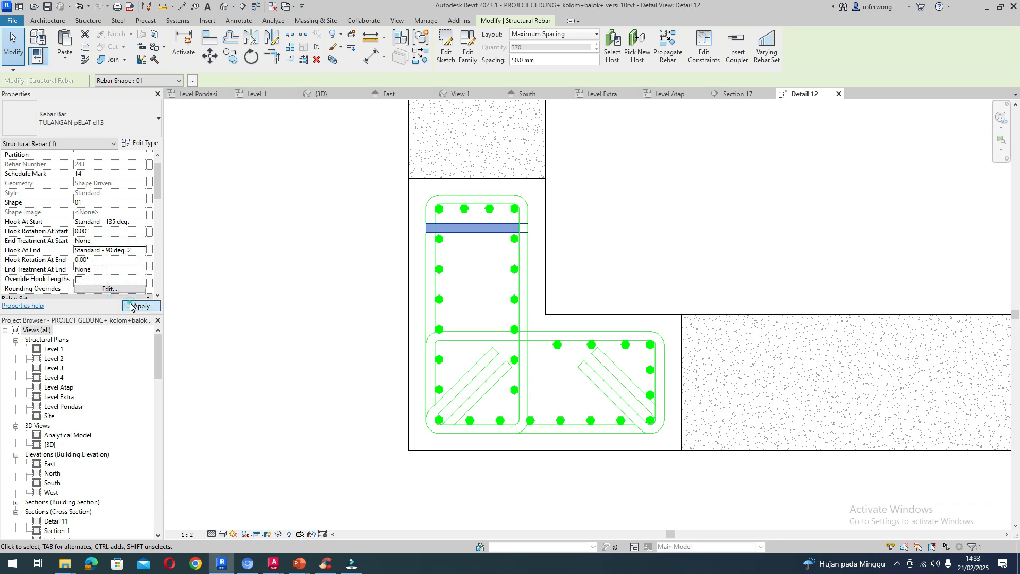
left_click(130, 306)
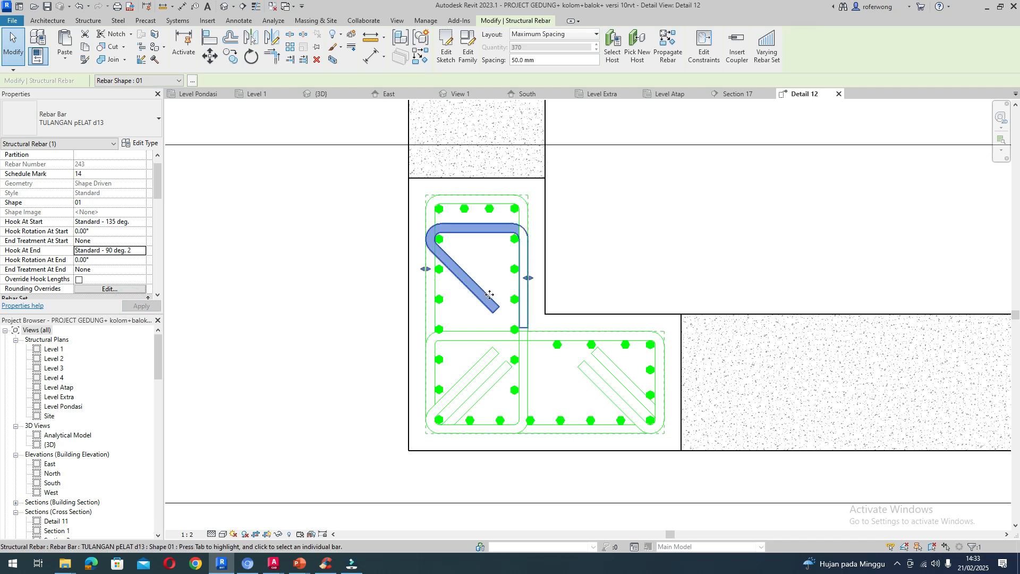
- Enable the hook length override for the crosstie and both stirrups together
left_click(480, 361, "ctrl")
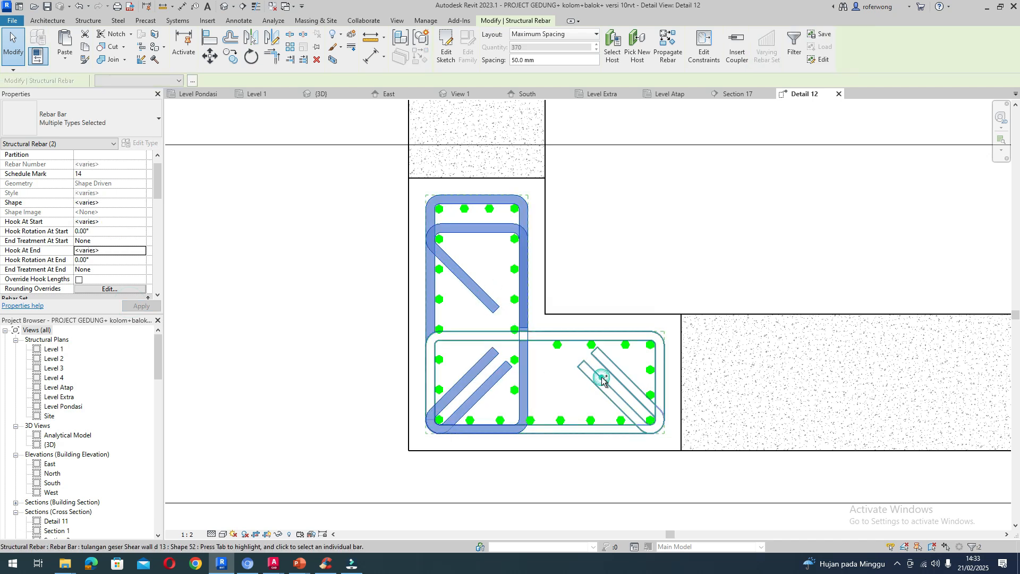
left_click(599, 379, "ctrl")
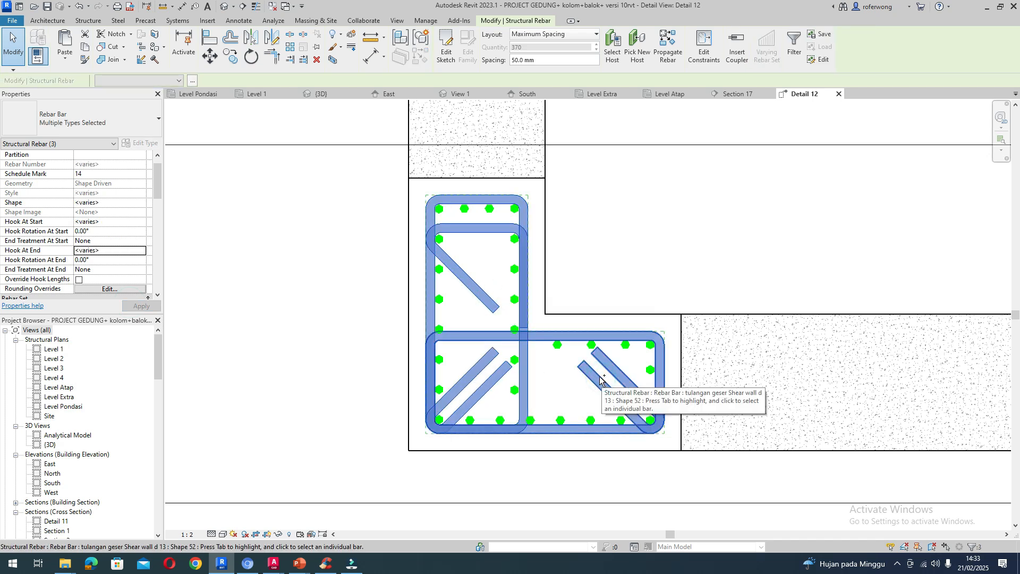
left_click(78, 279)
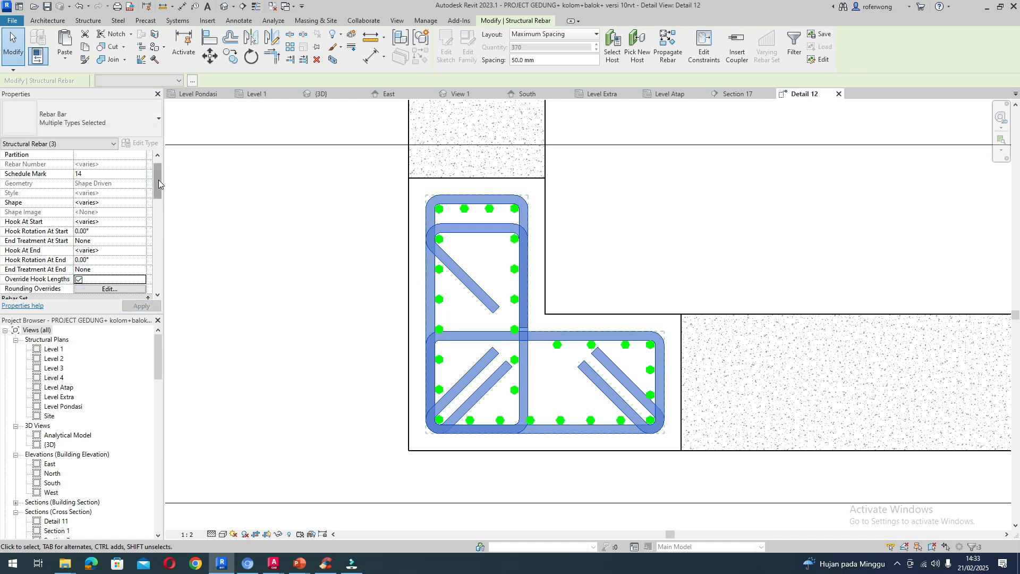
left_click_drag(158, 182, 160, 260)
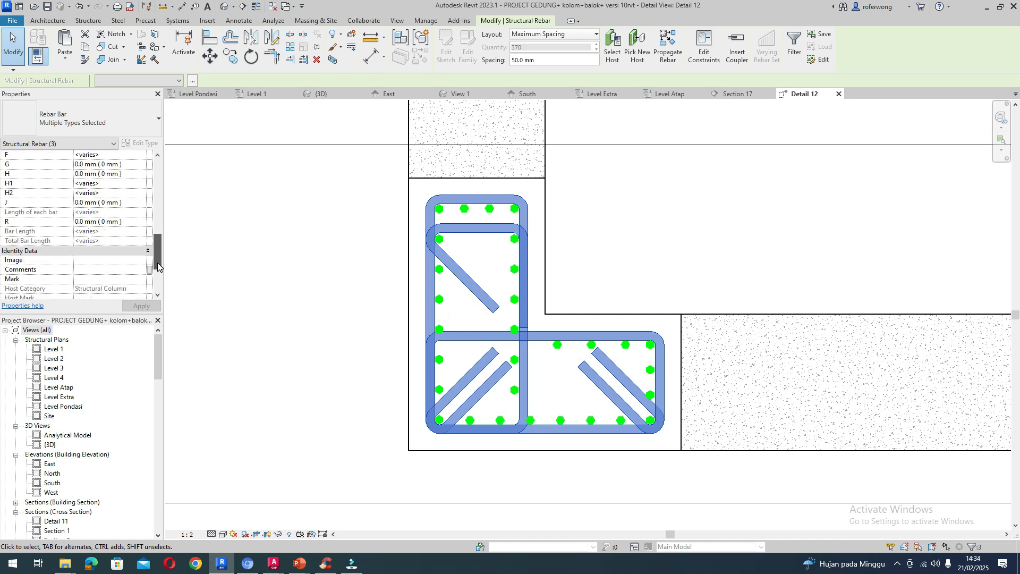
left_click(83, 212)
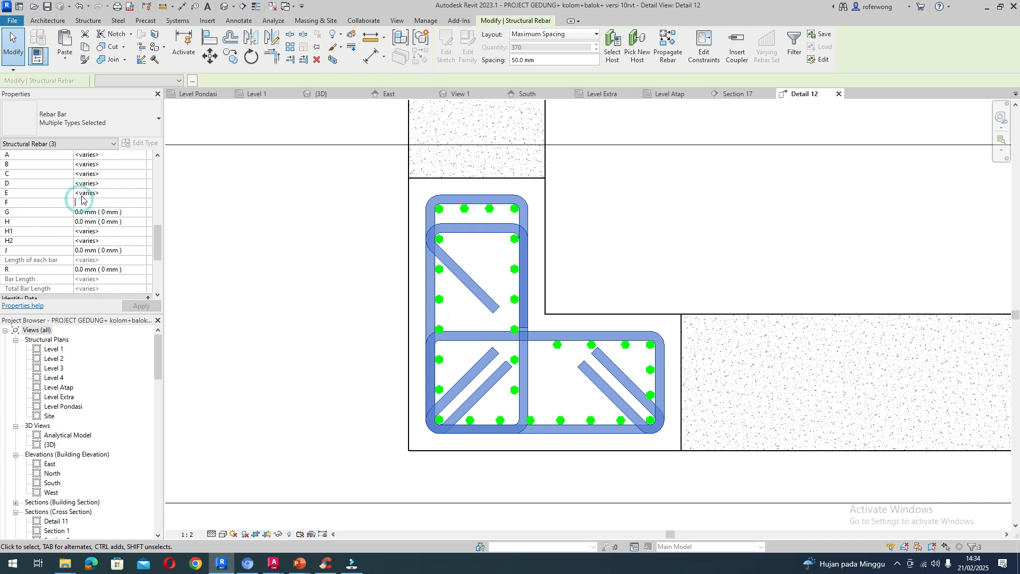
left_click(412, 278)
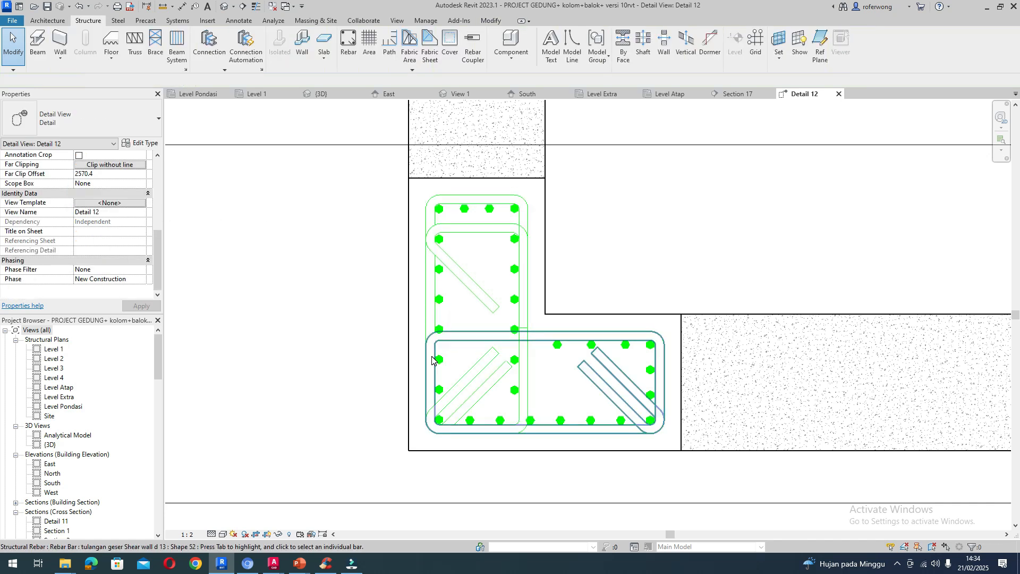
- Set hook lengths H1 and H2 of the horizontal leg's stirrup to 78 mm
left_click(431, 360)
scroll(89, 194, "up", 5)
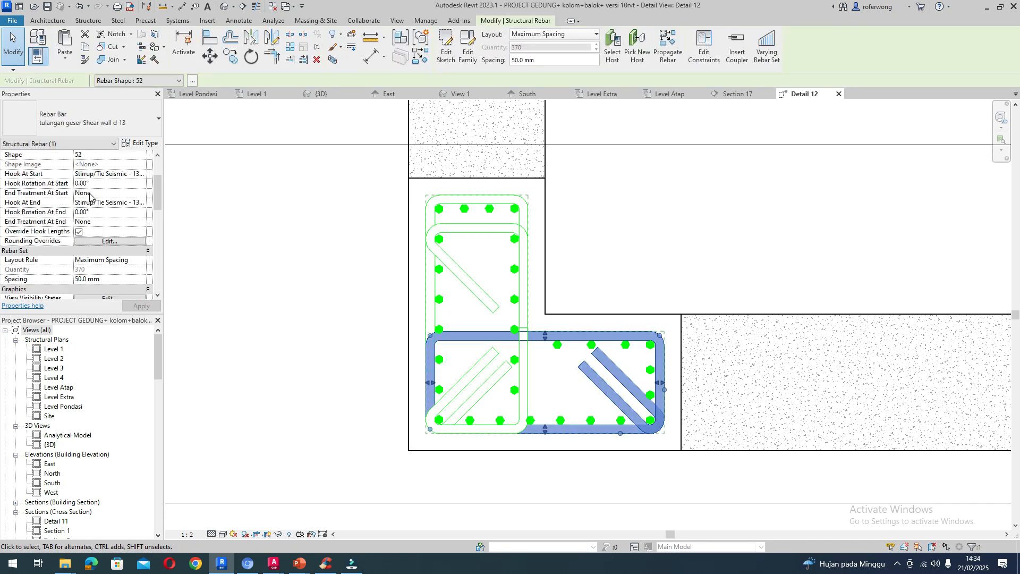
scroll(83, 217, "down", 8)
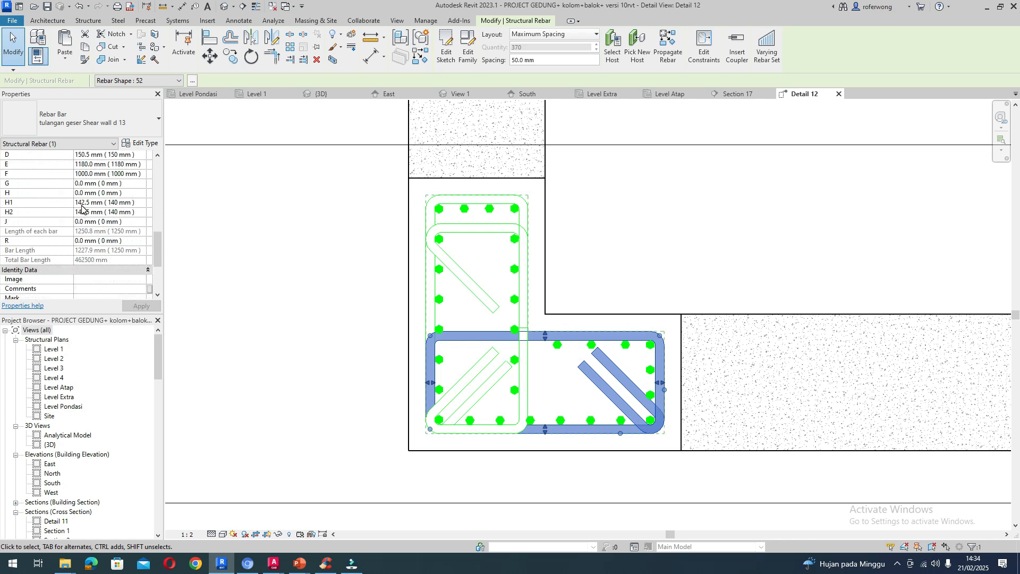
left_click(87, 202)
left_click_drag(90, 201, 79, 202)
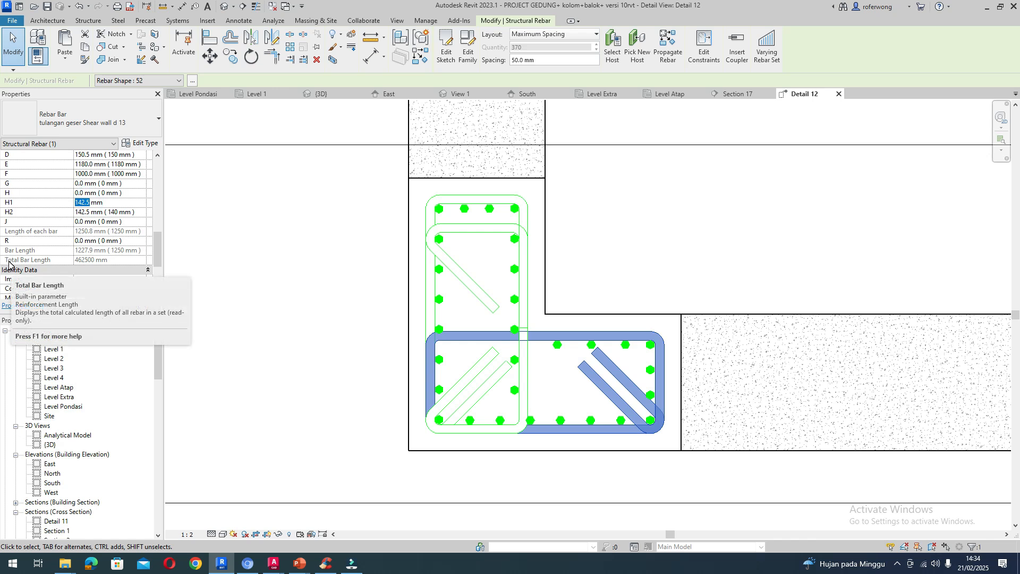
type("78")
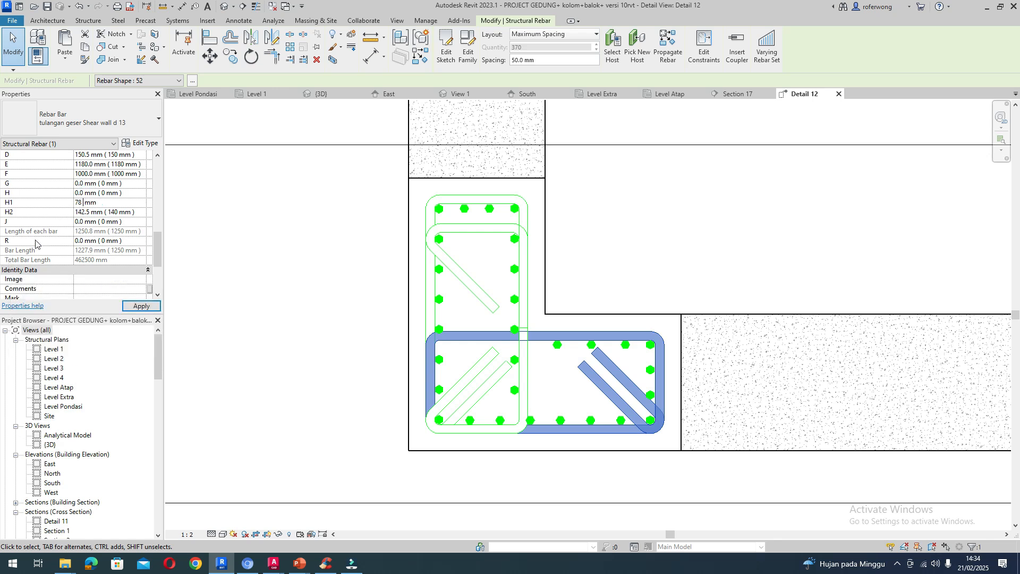
double_click(86, 212)
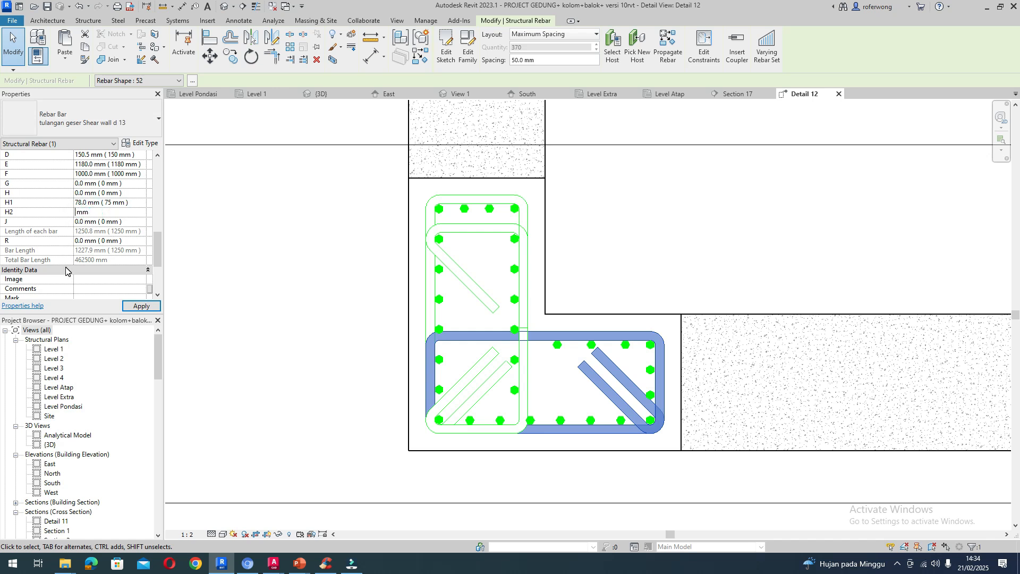
key("Return")
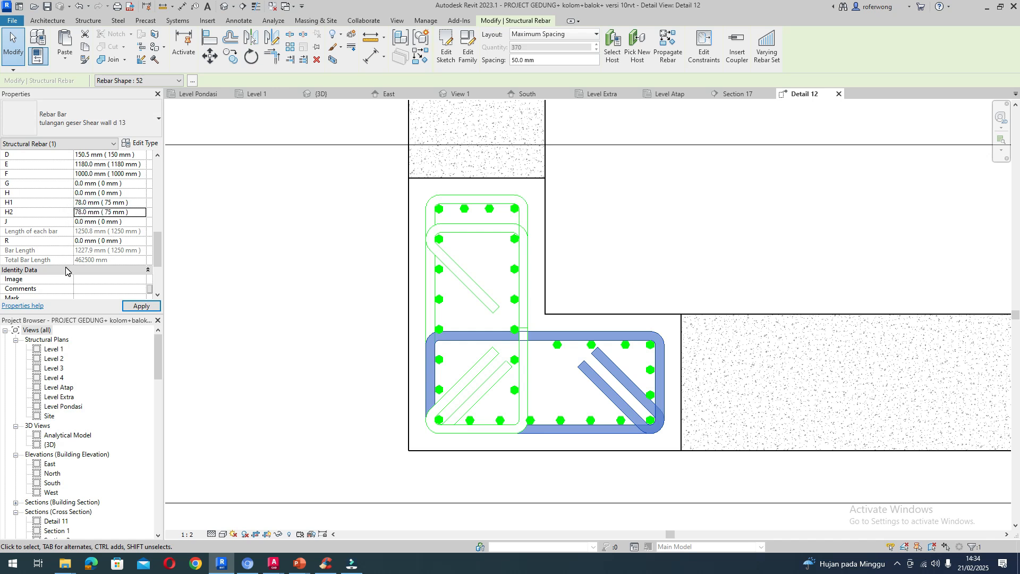
left_click(153, 307)
- Set hook lengths H1 and H2 of the vertical leg's stirrup to 78 mm
left_click(457, 393)
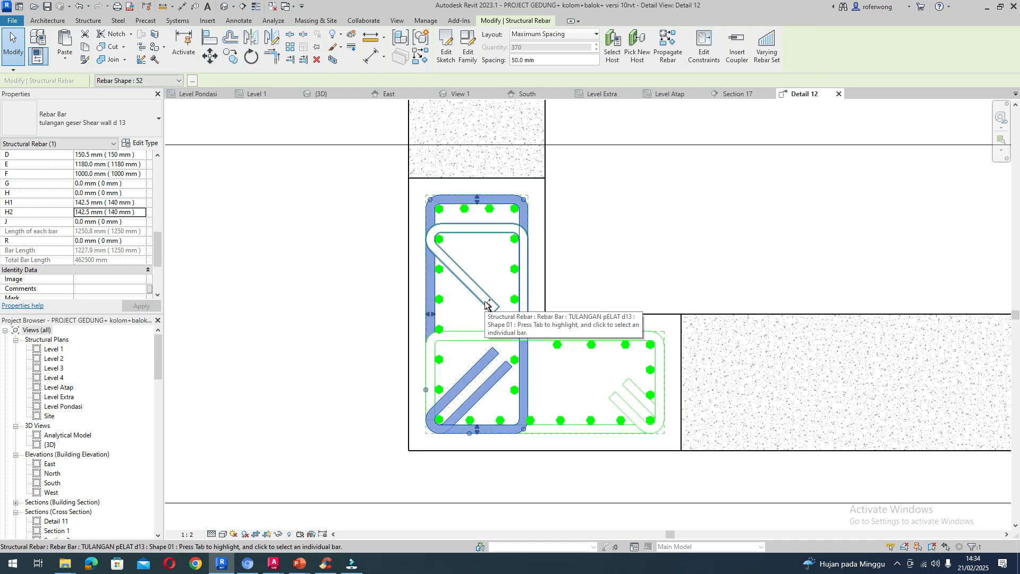
left_click(89, 203)
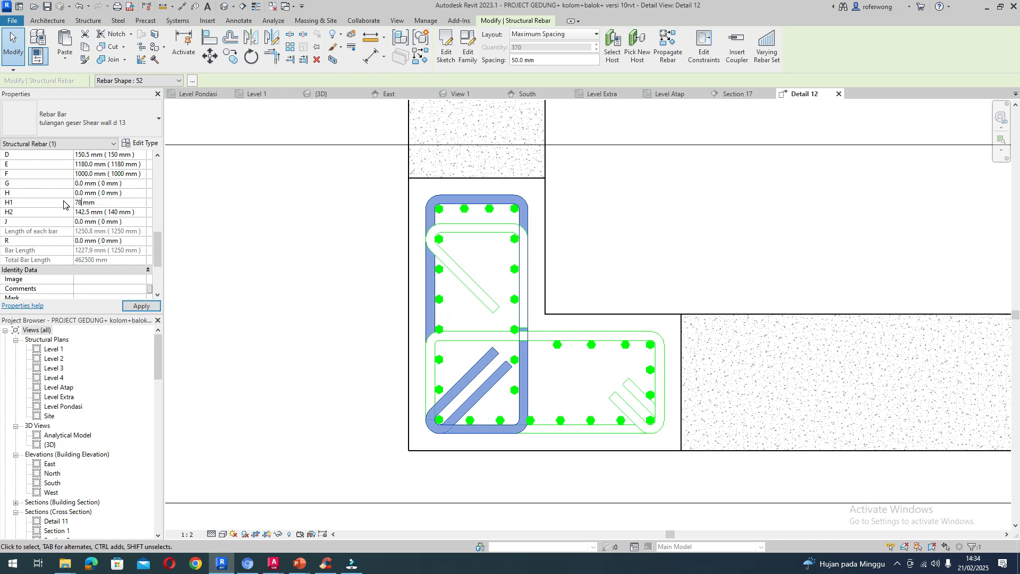
type("78")
left_click(89, 212)
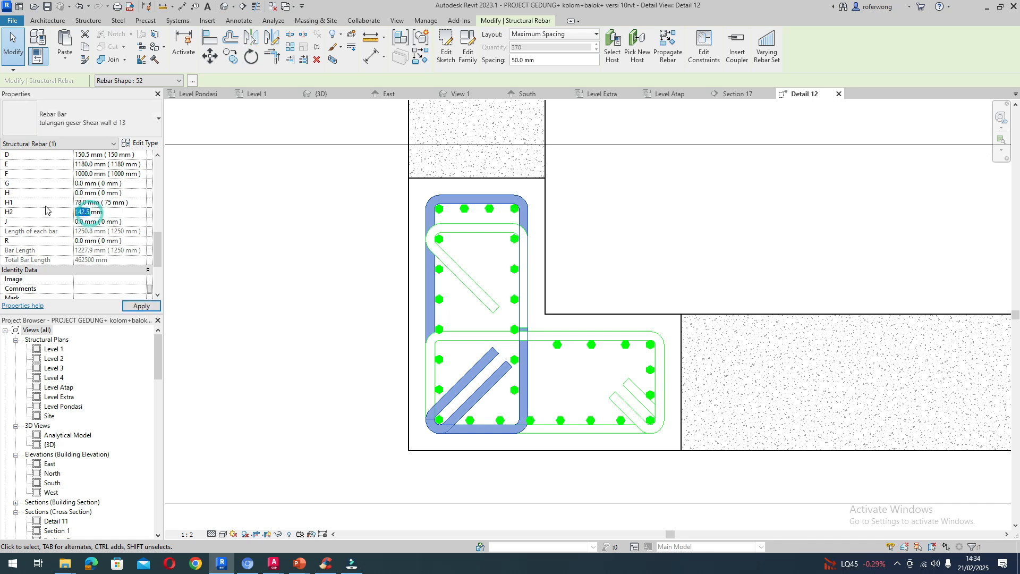
type("78")
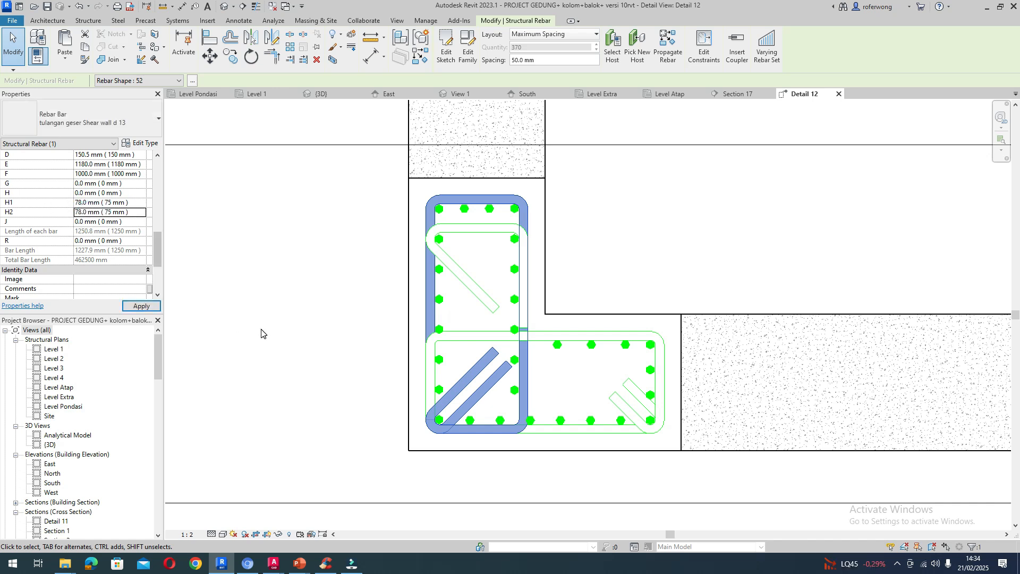
left_click(260, 332)
- Set hook lengths H1 and H2 of the vertical leg's crosstie to 78 mm
left_click(465, 289)
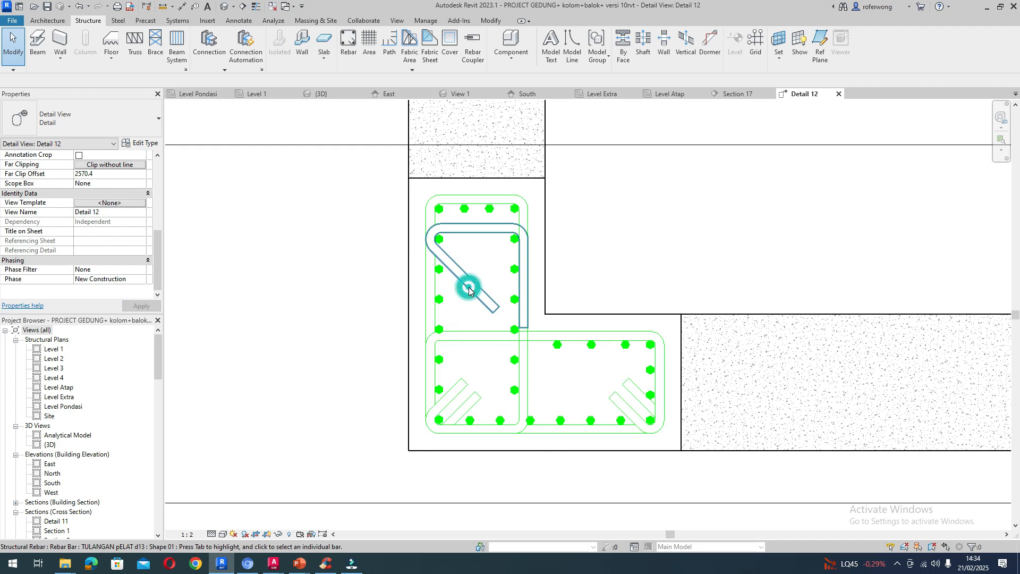
scroll(117, 256, "up", 4)
scroll(117, 256, "up", 2)
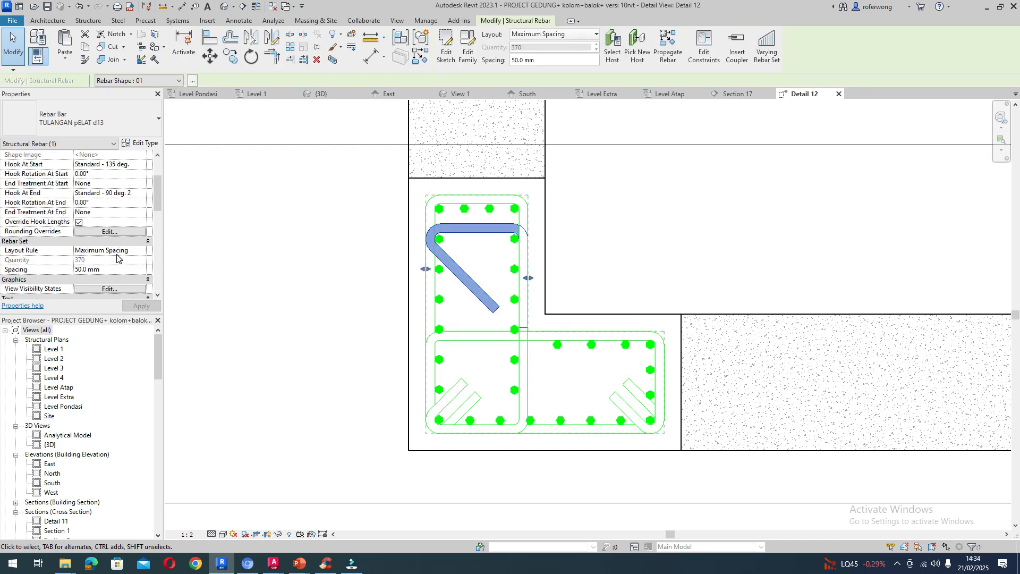
scroll(117, 257, "down", 5)
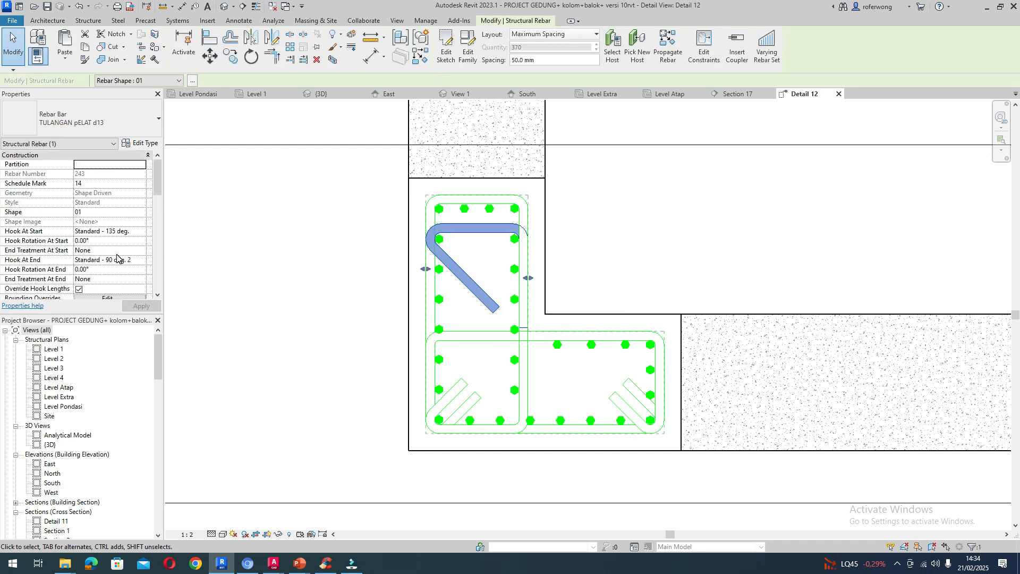
scroll(117, 257, "down", 3)
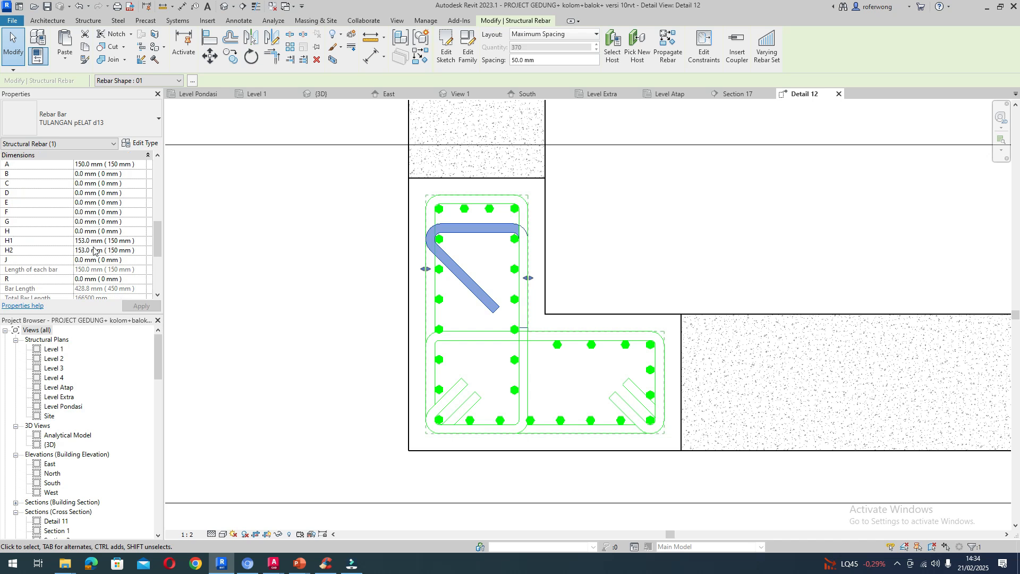
left_click(84, 241)
type("78")
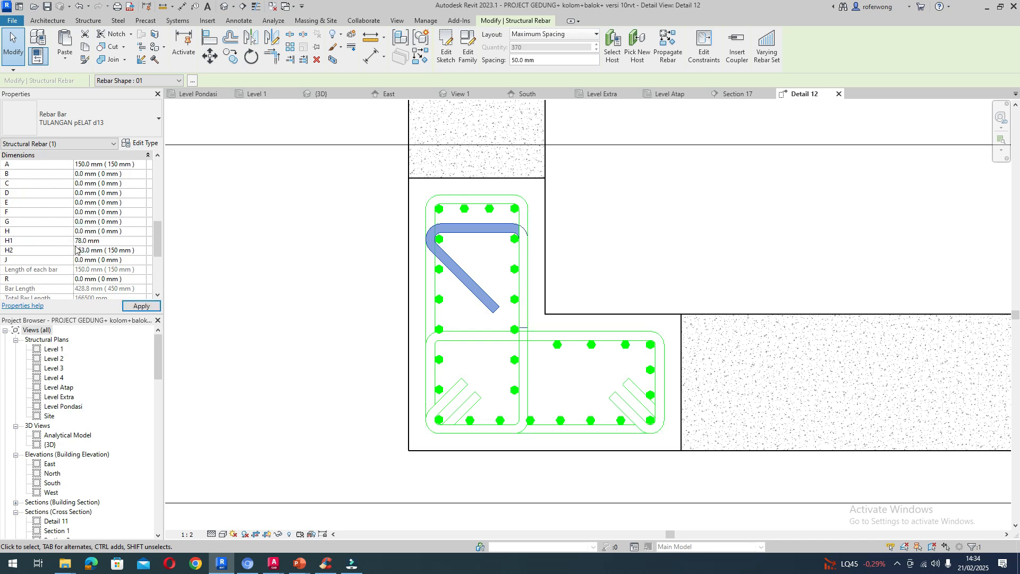
left_click(84, 250)
left_click(83, 249)
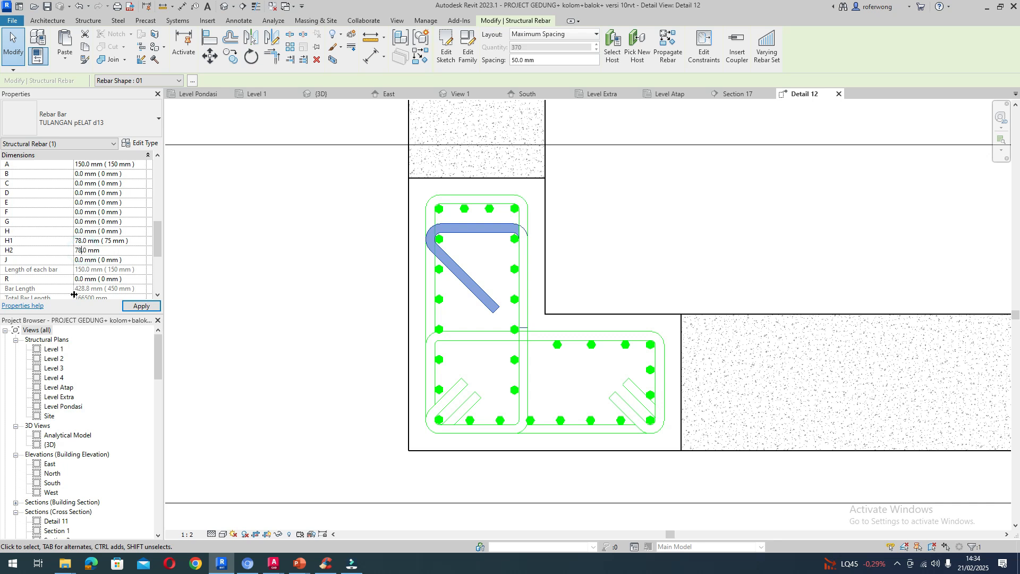
key("Return")
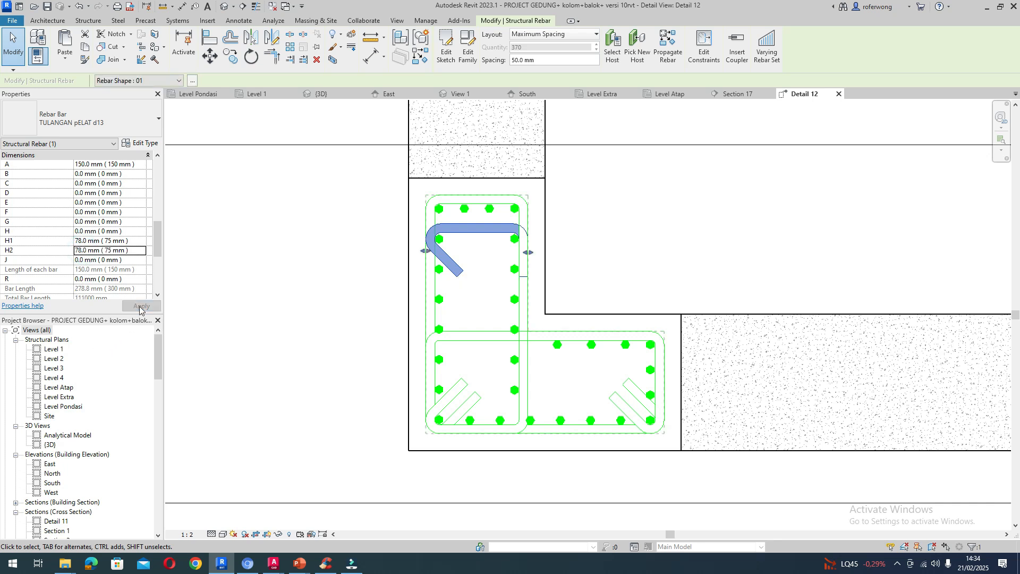
left_click(141, 306)
left_click(382, 280)
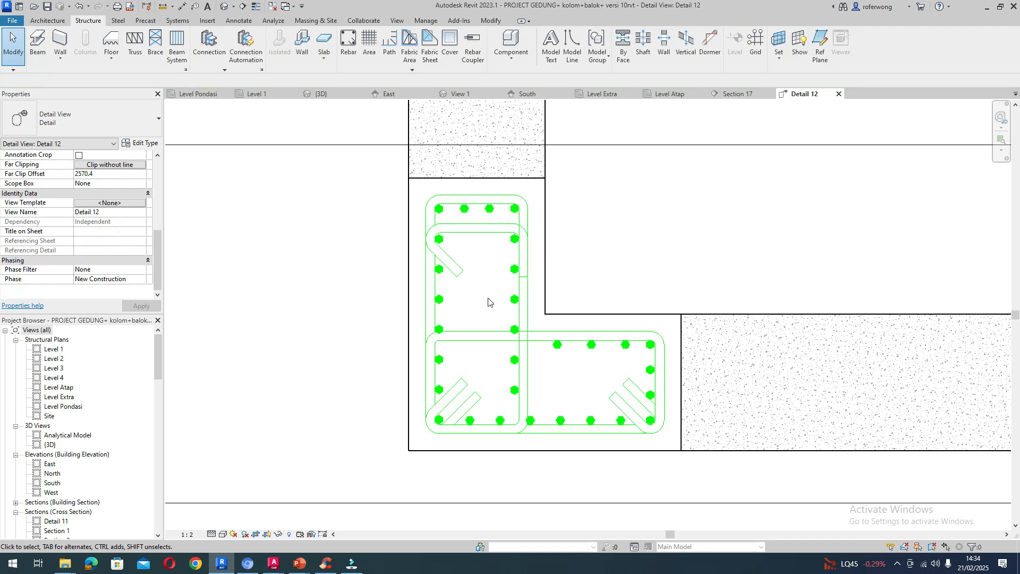
- Copy the vertical leg's crosstie from the second bar row down to the fourth bar row
left_click(515, 297)
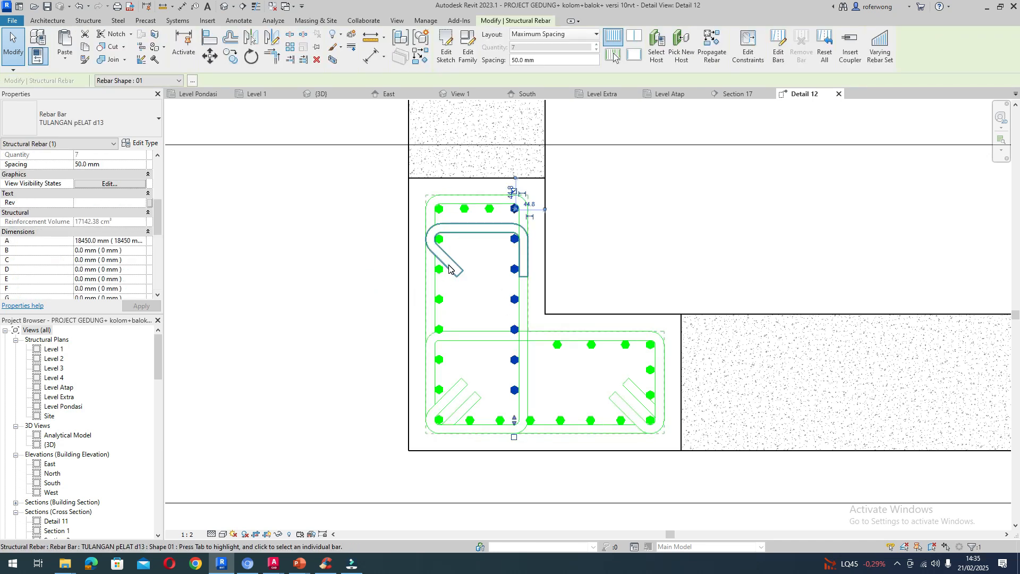
left_click(449, 268)
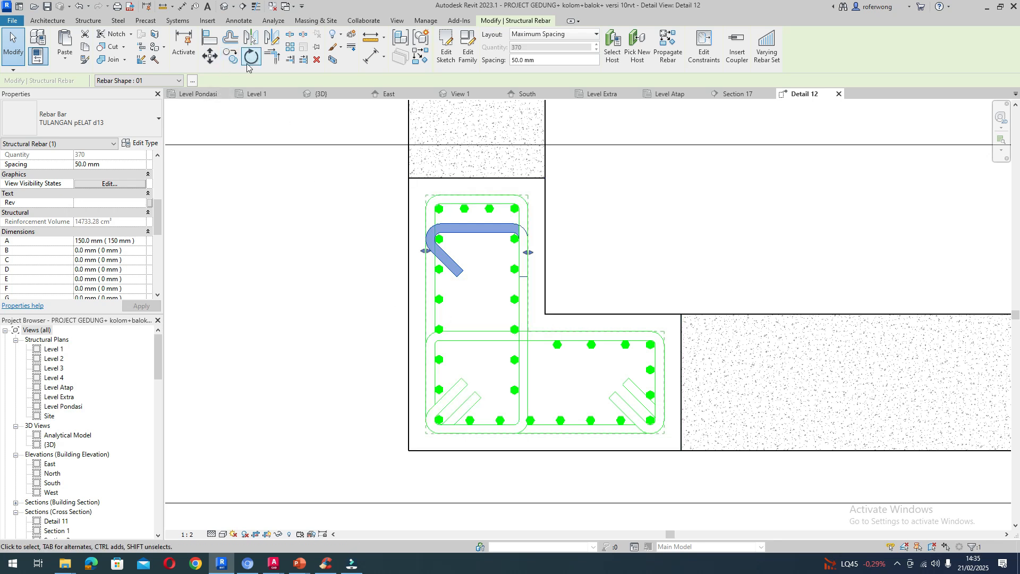
left_click(231, 56)
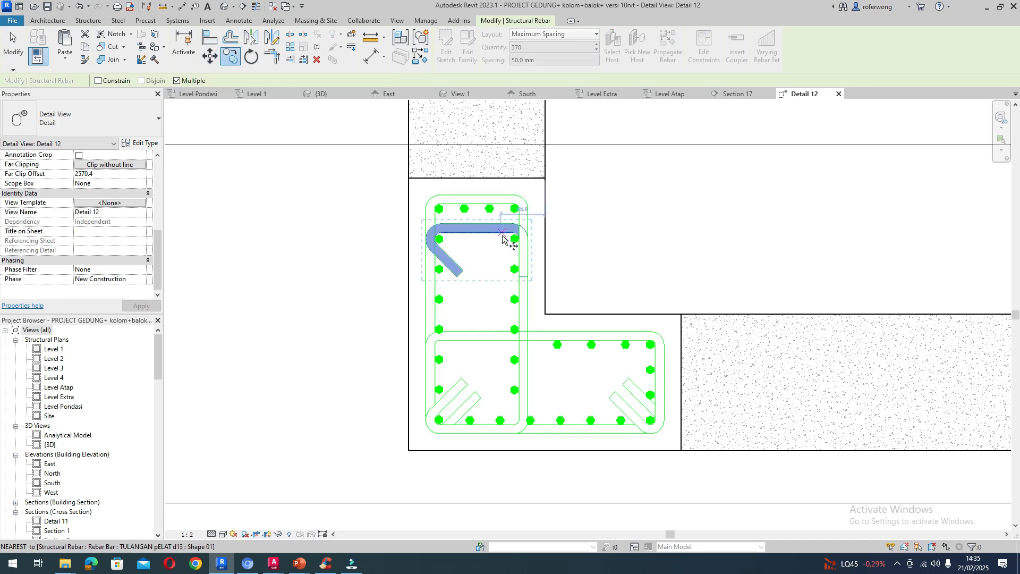
scroll(502, 237, "up", 4)
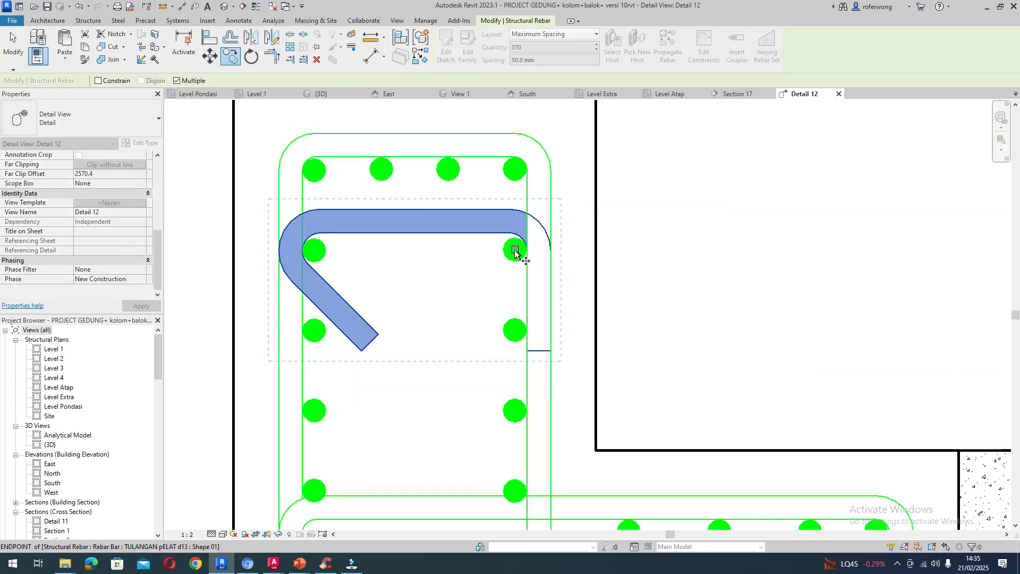
left_click(514, 250)
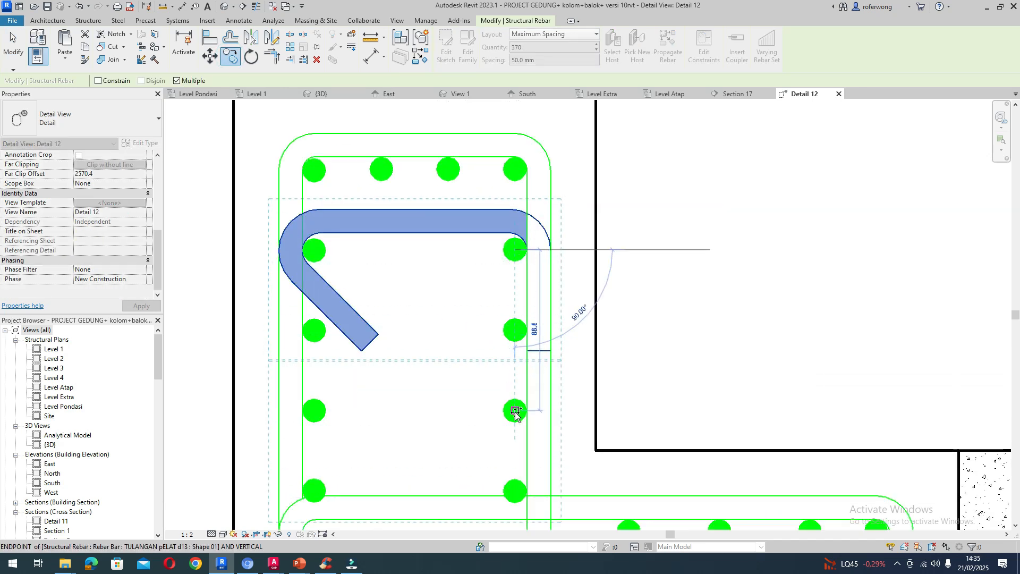
left_click(514, 411)
scroll(489, 372, "down", 3)
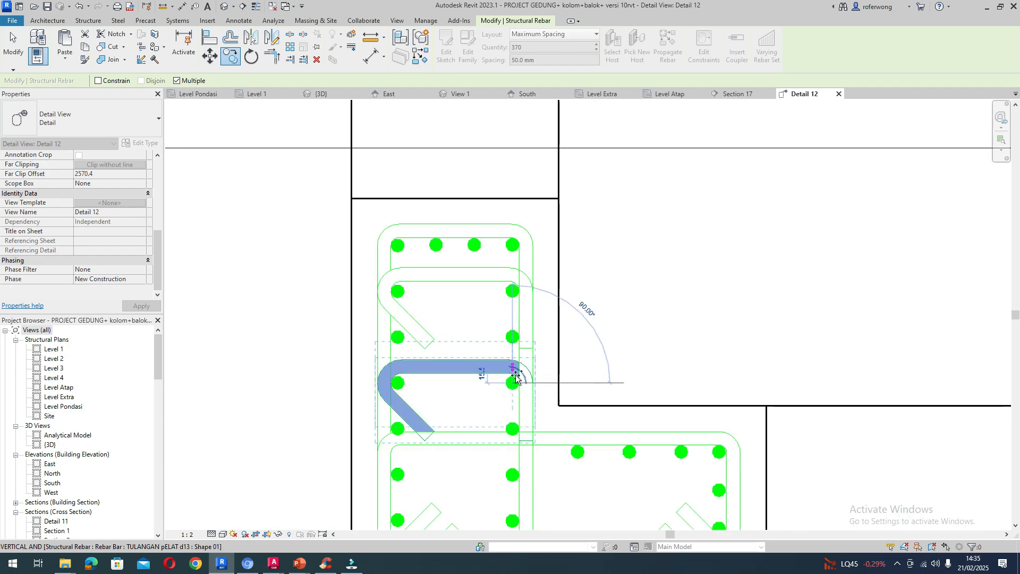
key("Escape")
scroll(441, 340, "down", 3)
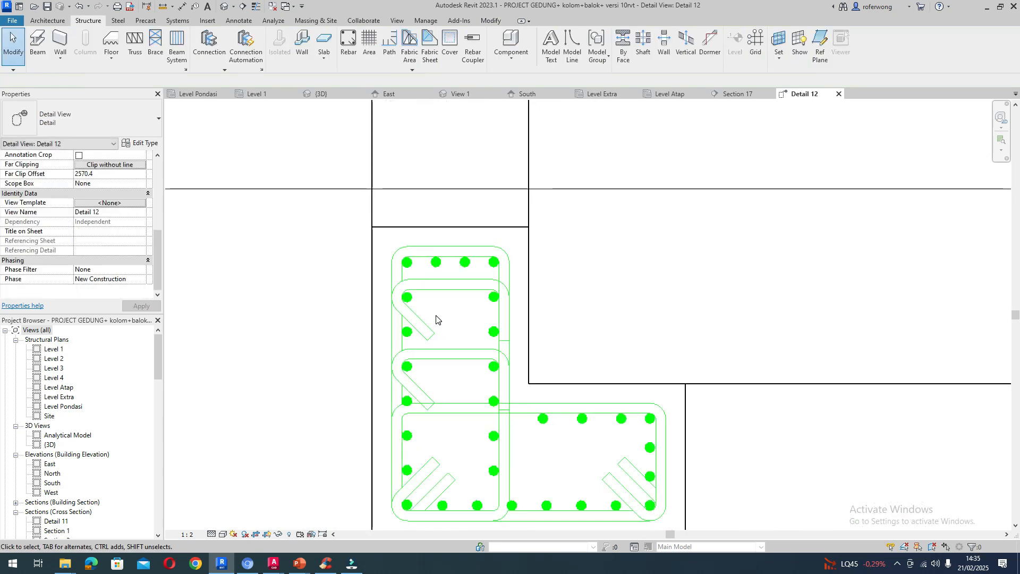
- Mirror the lower crosstie about a horizontal axis along its upper edge and delete the original
left_click(442, 355)
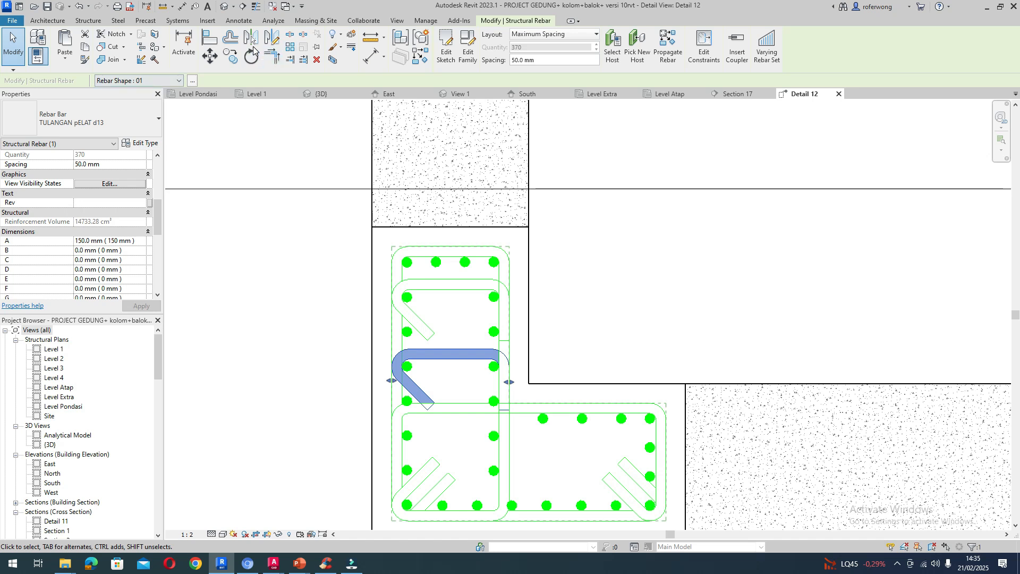
left_click(272, 38)
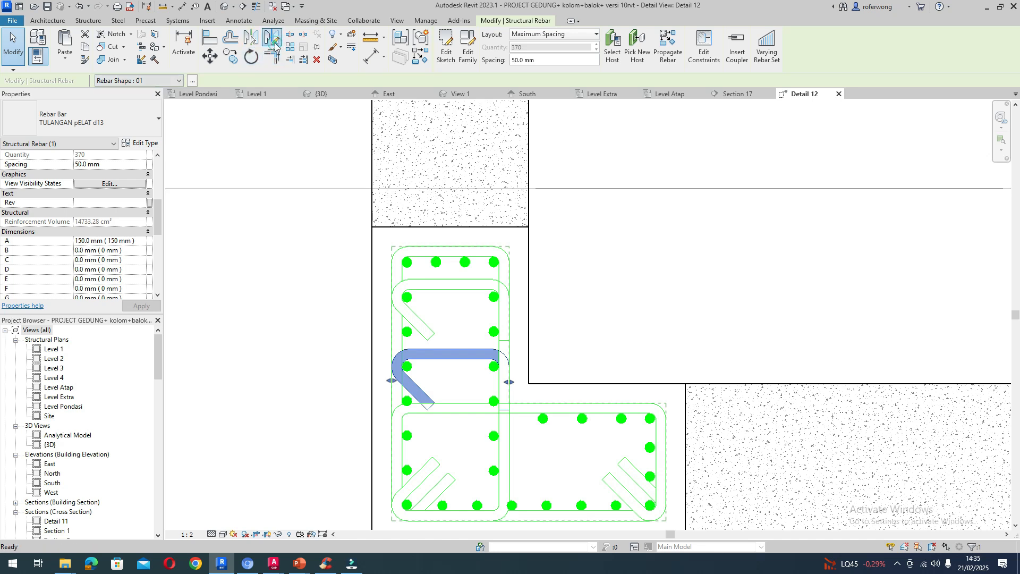
left_click(442, 346)
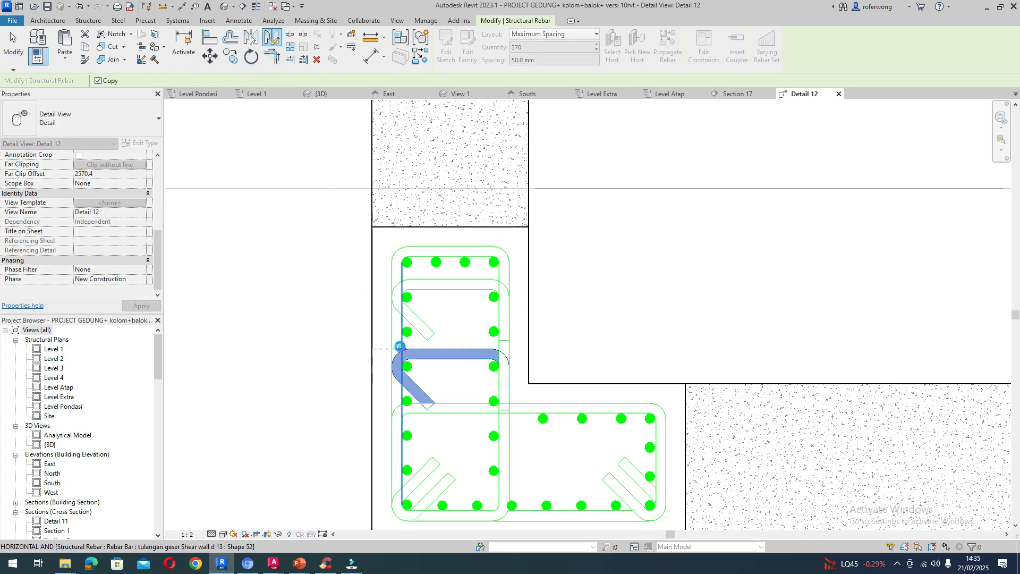
left_click(400, 346)
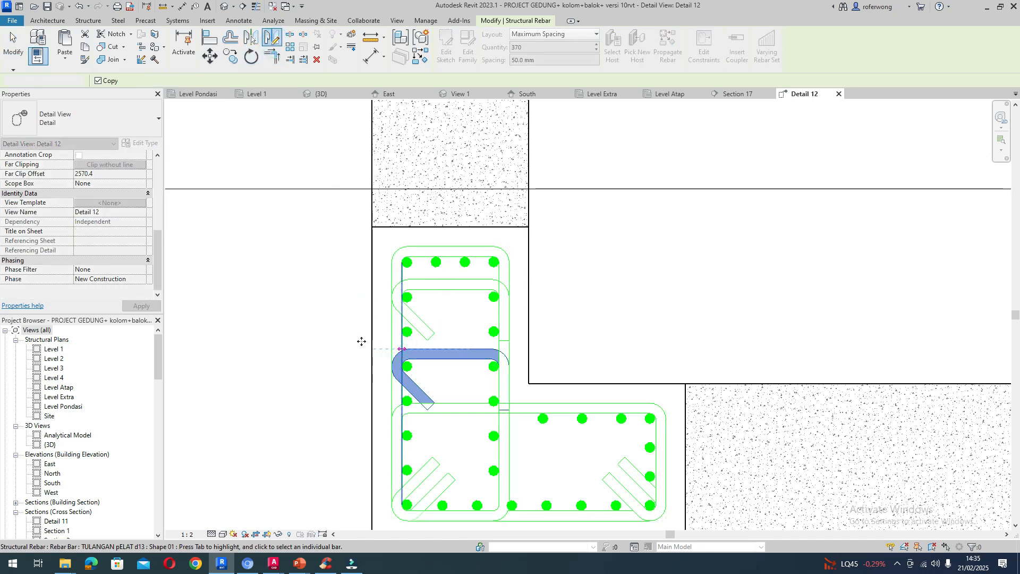
left_click(434, 364)
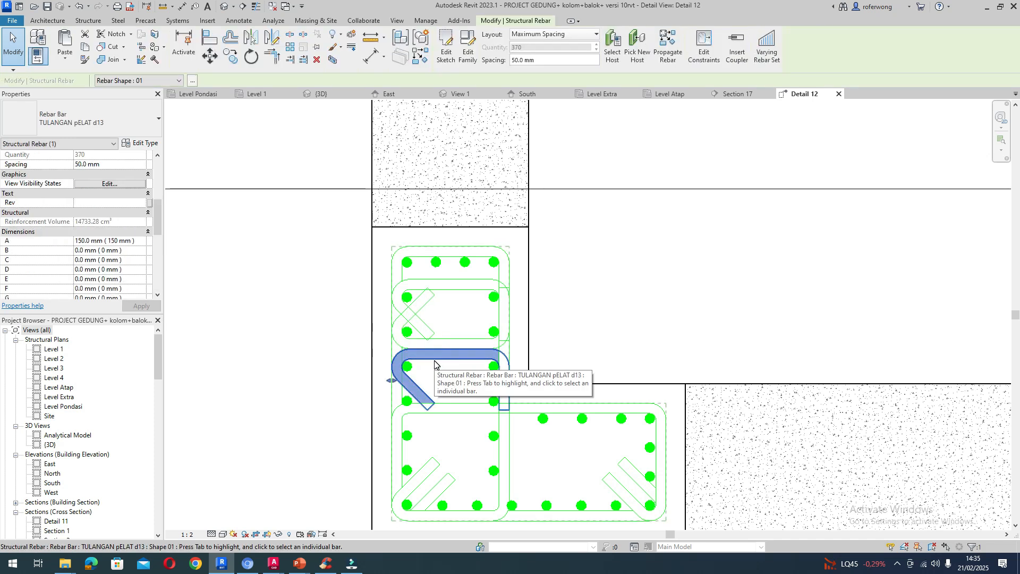
key("Escape")
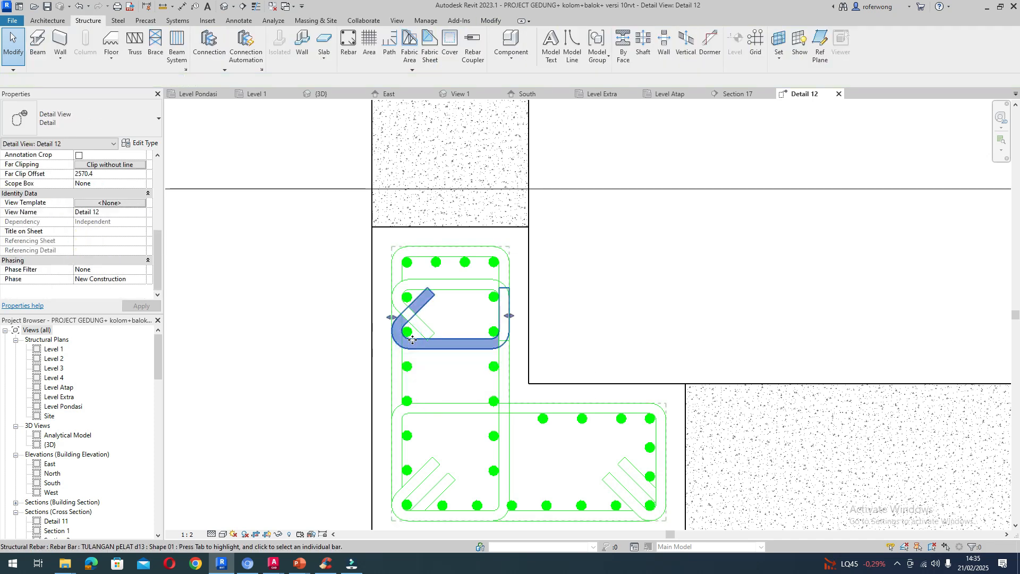
- Move the mirrored crosstie down from the third bar row to the fourth bar row
left_click(412, 340)
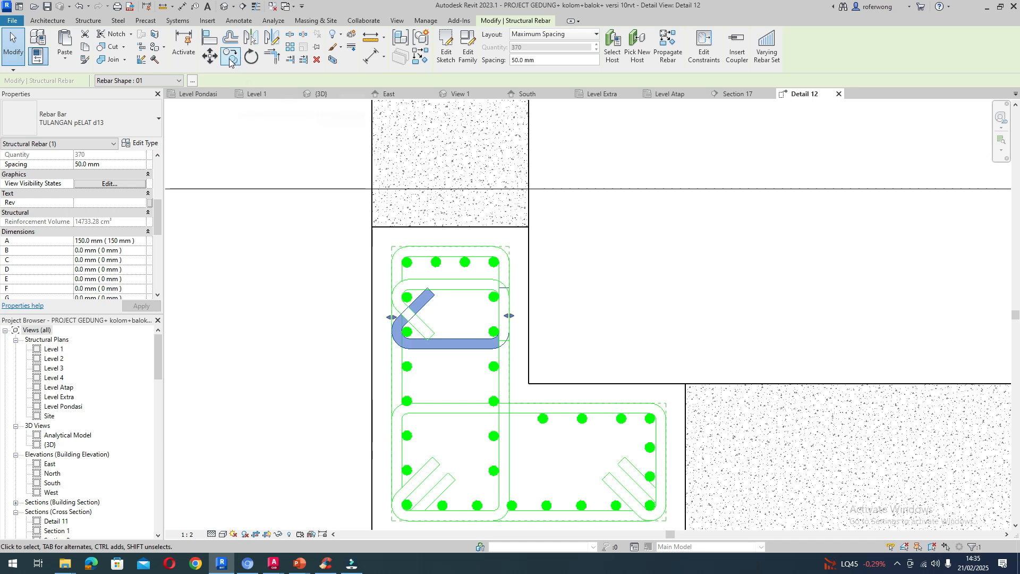
left_click(210, 55)
left_click(406, 333)
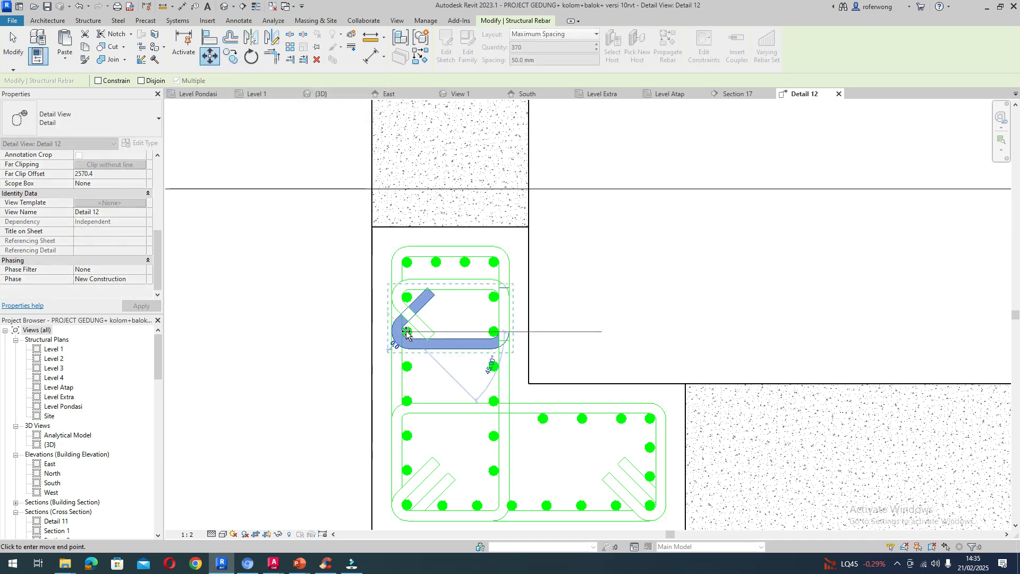
scroll(406, 361, "up", 2)
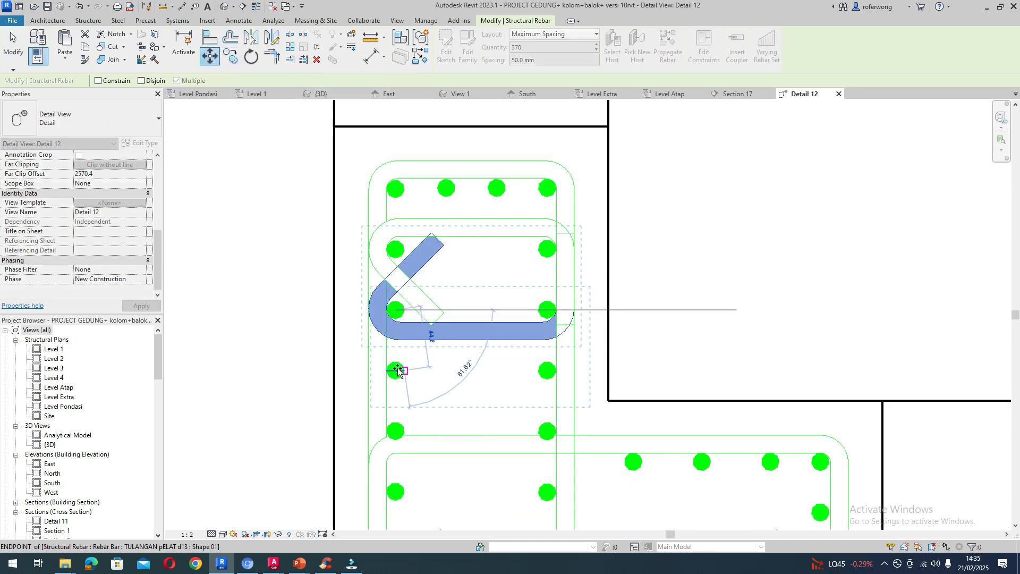
left_click(397, 370)
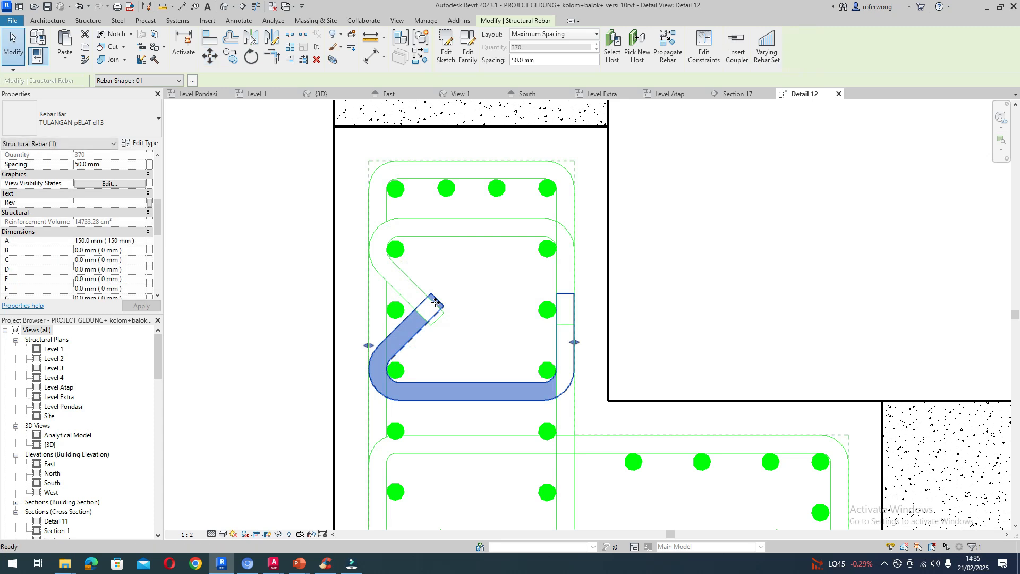
key("Escape")
- Compare the corner's crosstie arrangement with the 32-D13 detail in the AutoCAD drawing, then return to Revit
scroll(433, 305, "down", 4)
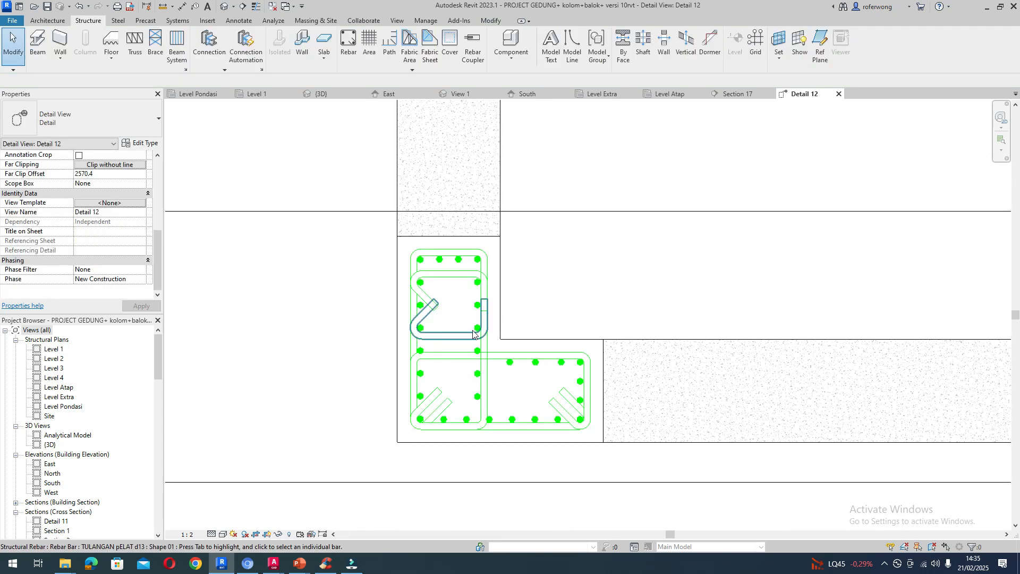
scroll(448, 334, "down", 5)
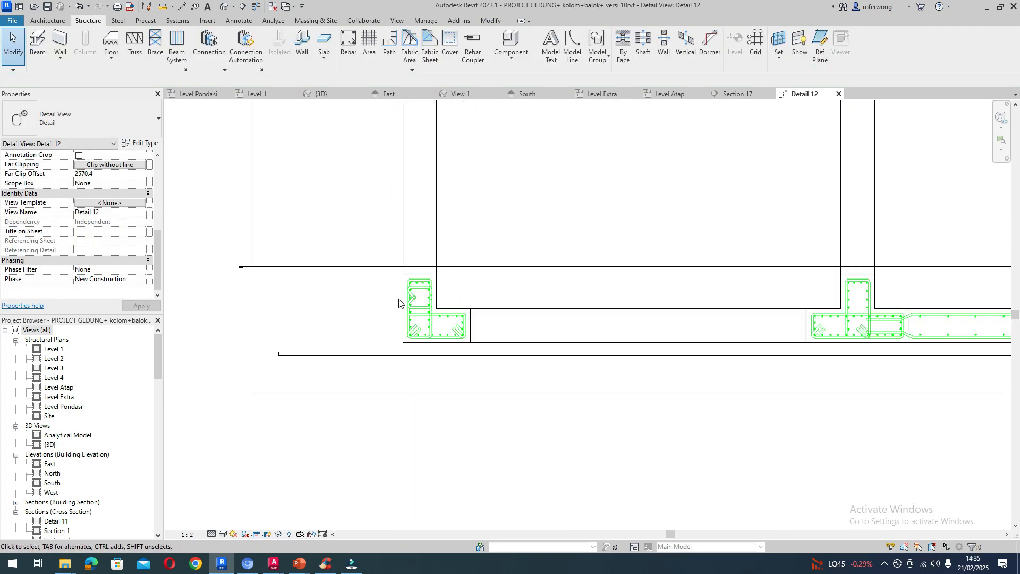
scroll(414, 295, "up", 3)
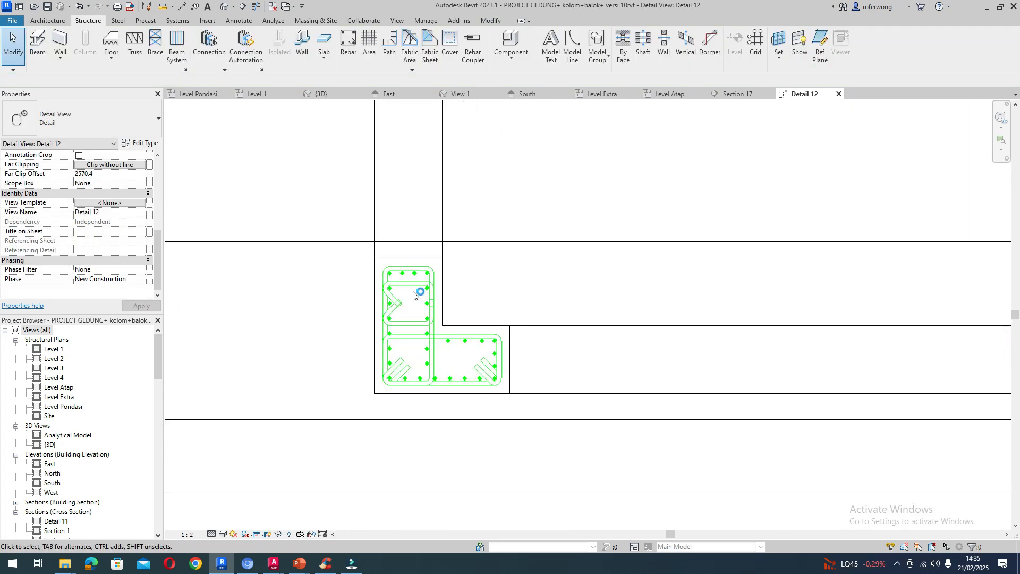
left_click(273, 562)
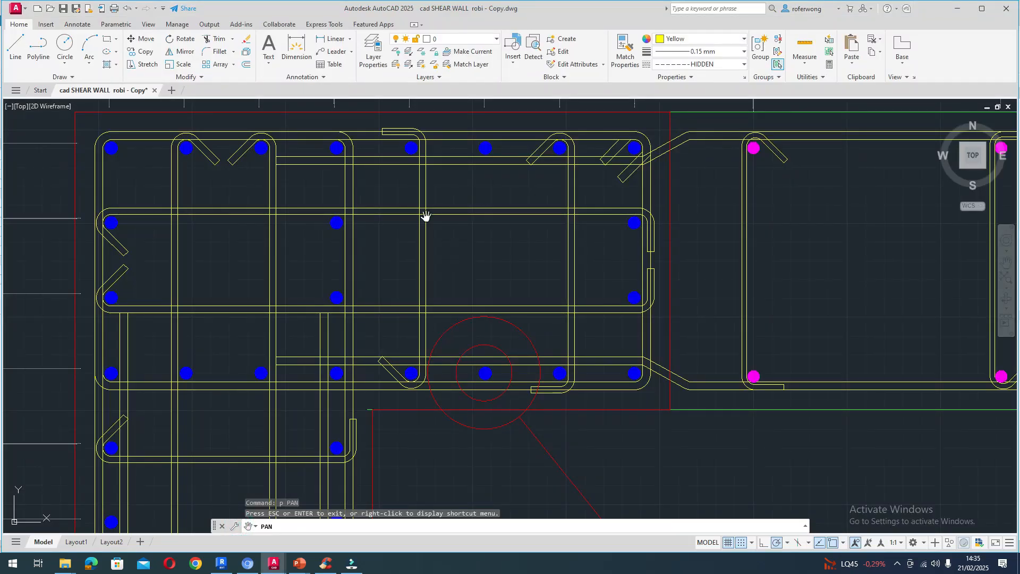
scroll(428, 362, "down", 6)
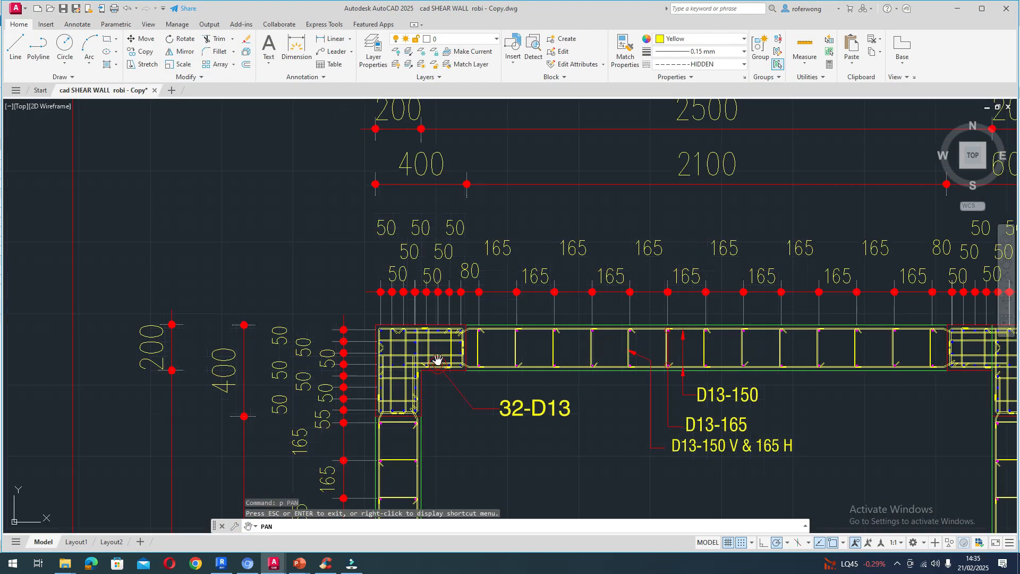
scroll(425, 325, "up", 5)
scroll(423, 319, "down", 3)
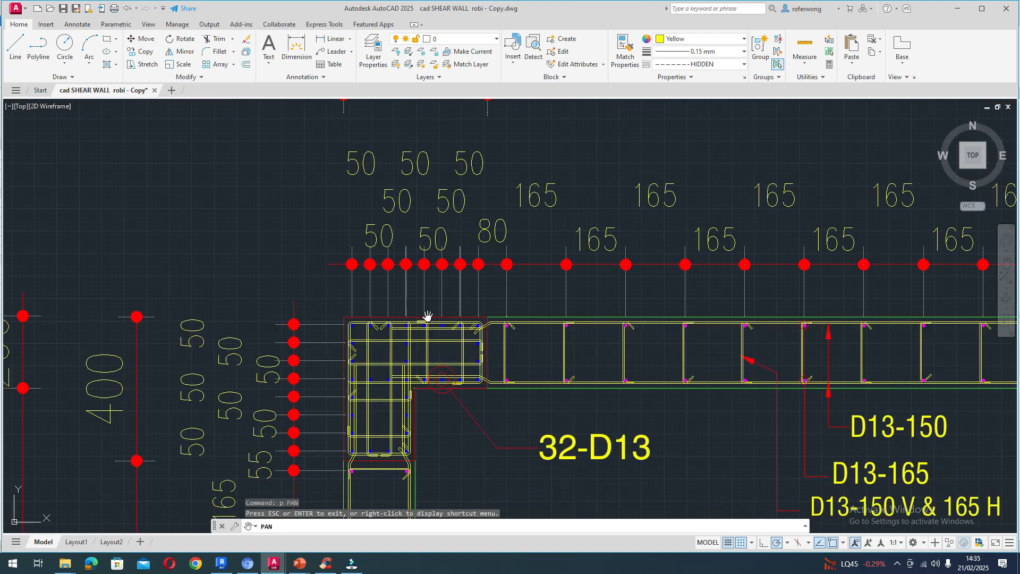
left_click(222, 563)
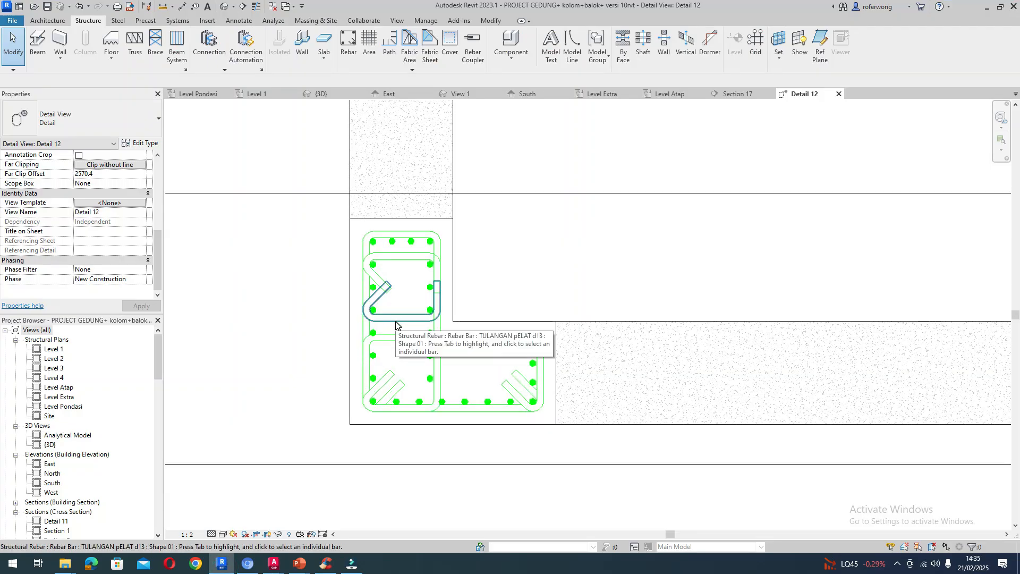
- Set the start hook of the lower crosstie in the corner's vertical leg to Standard - 90 deg. 2
scroll(396, 323, "up", 4)
scroll(400, 321, "down", 2)
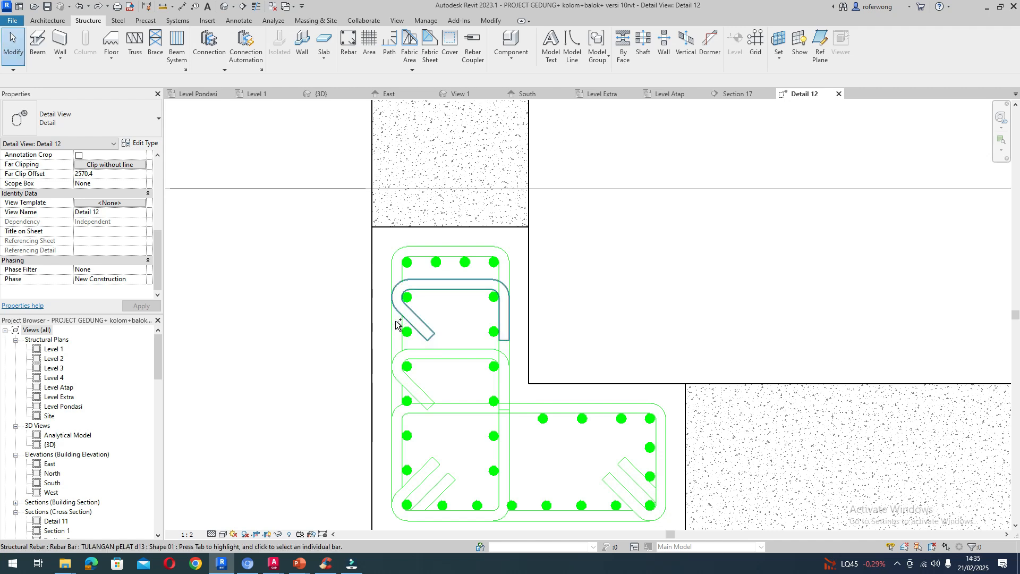
left_click(456, 351)
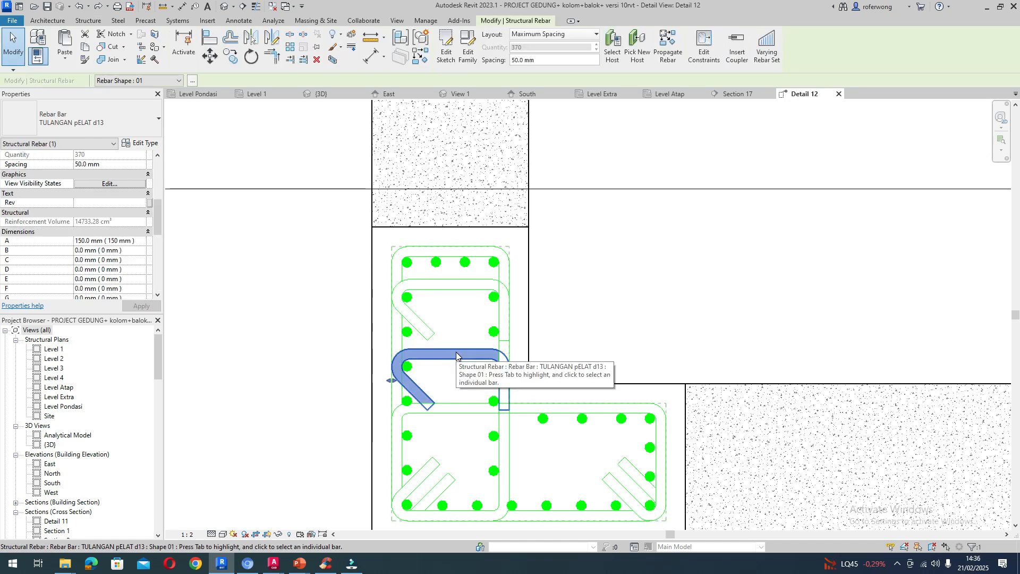
left_click_drag(160, 226, 161, 186)
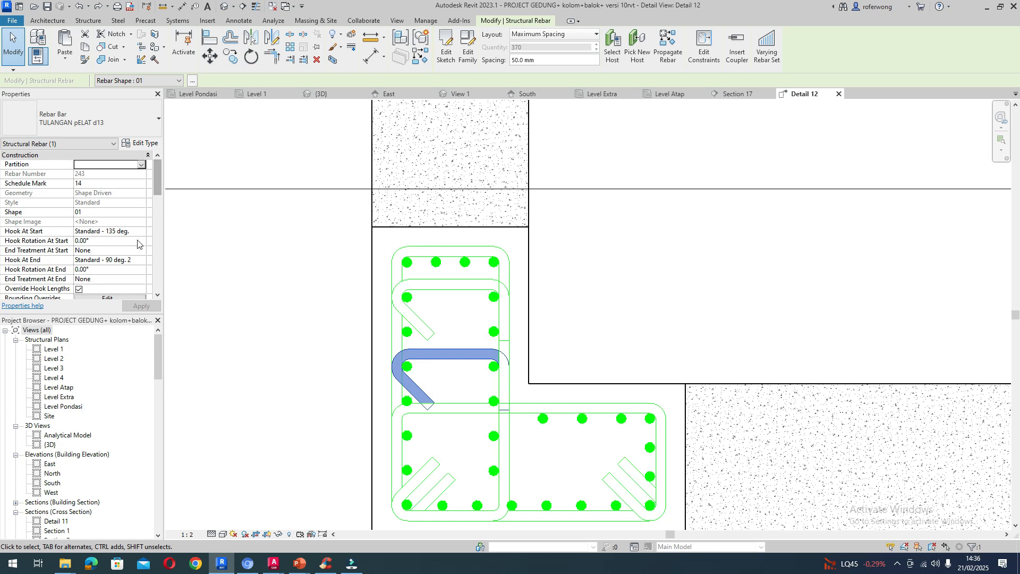
left_click(118, 230)
left_click(141, 231)
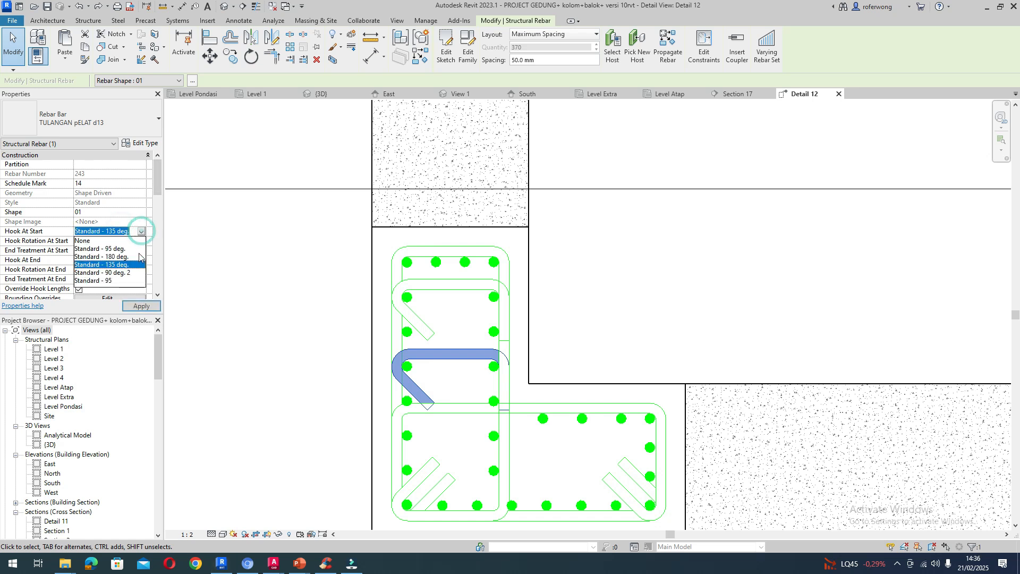
left_click(126, 272)
- Set the lower crosstie's end hook to Standard - 135 deg. and apply the hook changes
left_click(133, 260)
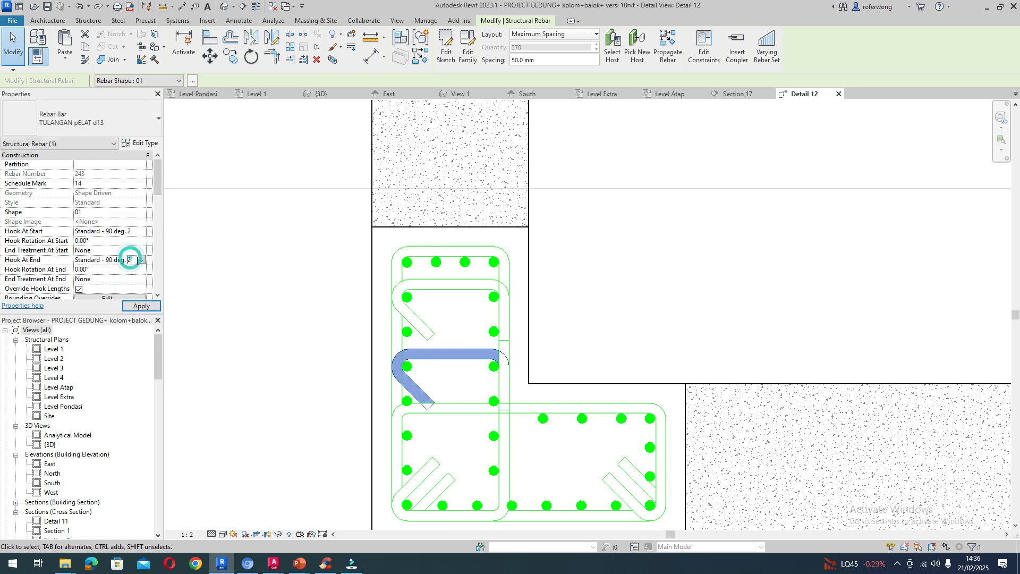
left_click(141, 260)
left_click(131, 285)
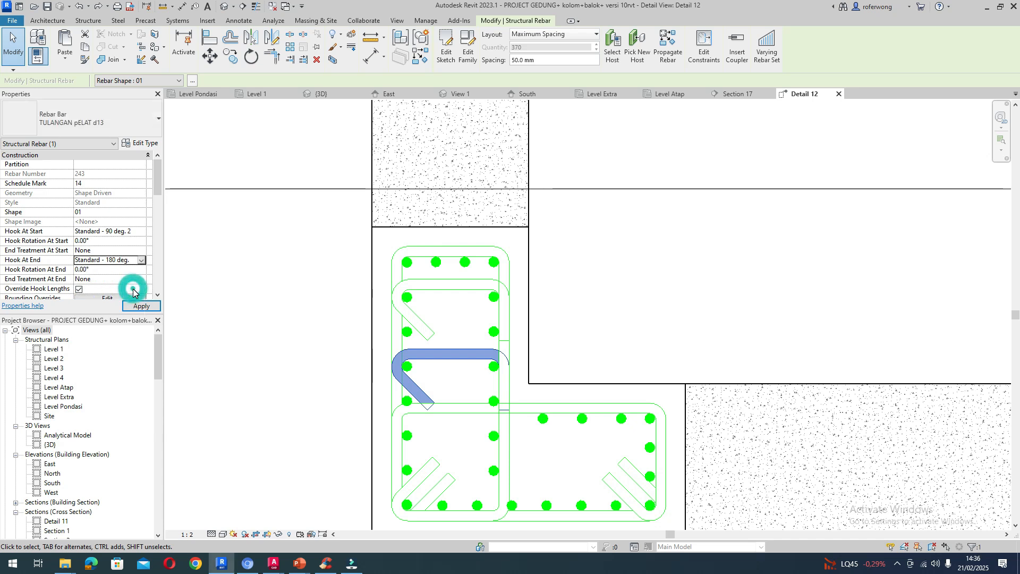
left_click(141, 260)
left_click(123, 294)
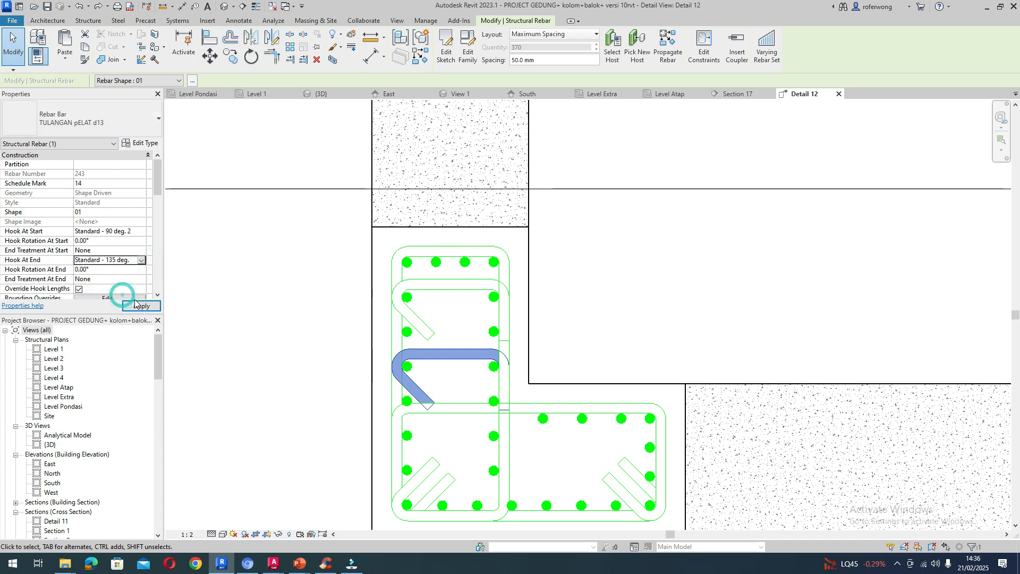
left_click(657, 309)
scroll(521, 259, "down", 3)
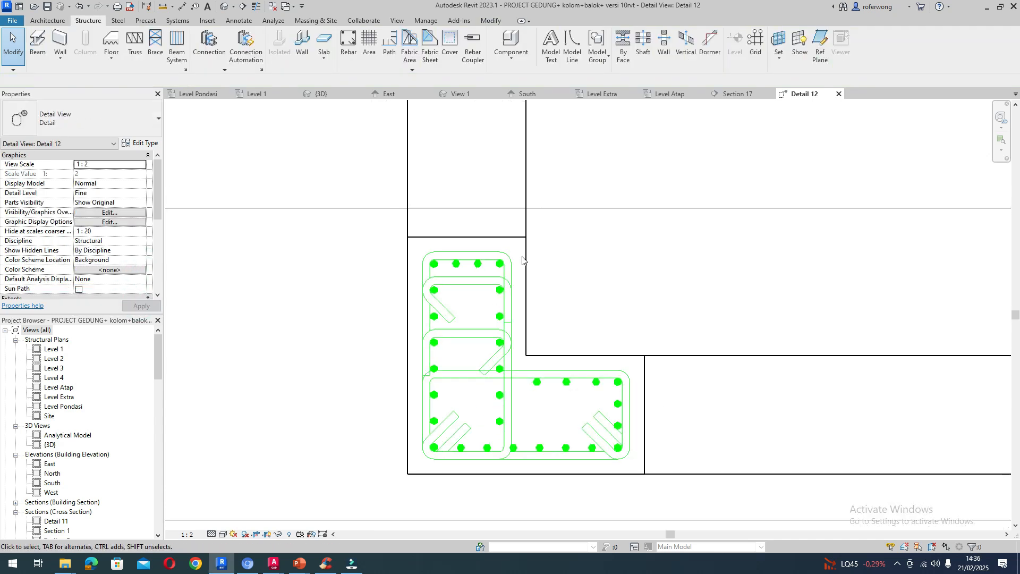
scroll(548, 346, "up", 2)
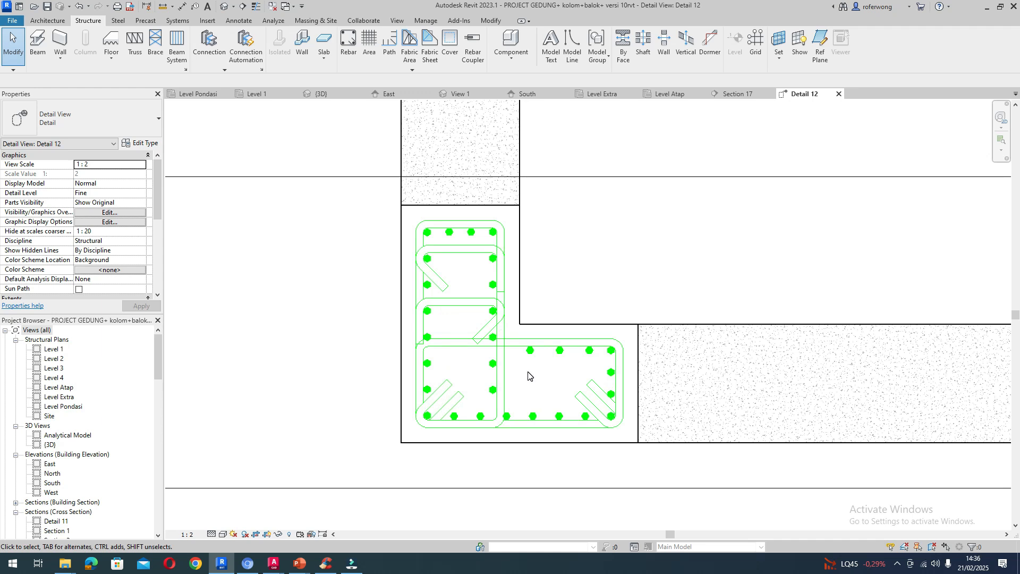
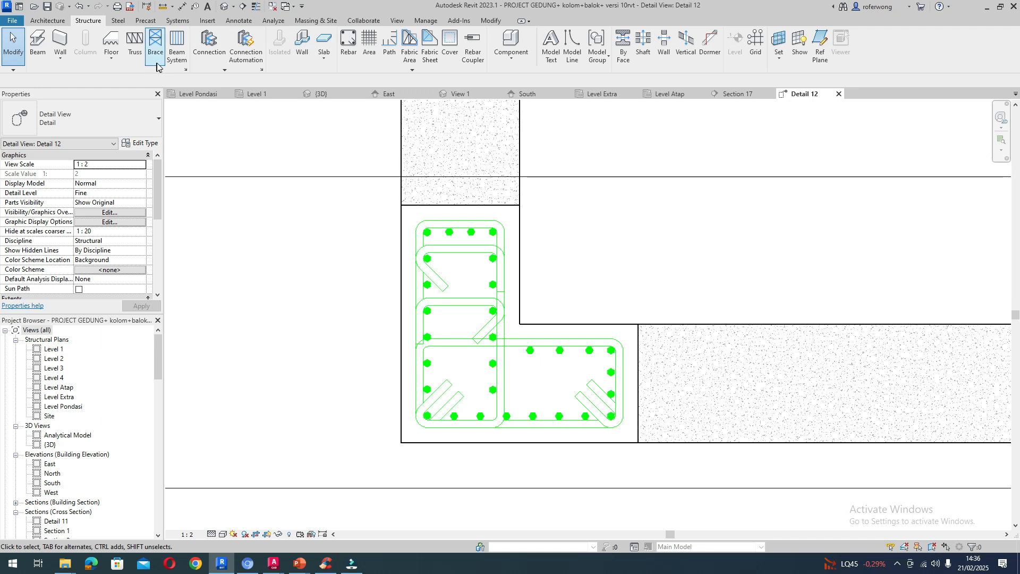
- Place a straight shape 01 crosstie vertically across the horizontal leg near its outer end, using Maximum Spacing at 50 mm
left_click(348, 45)
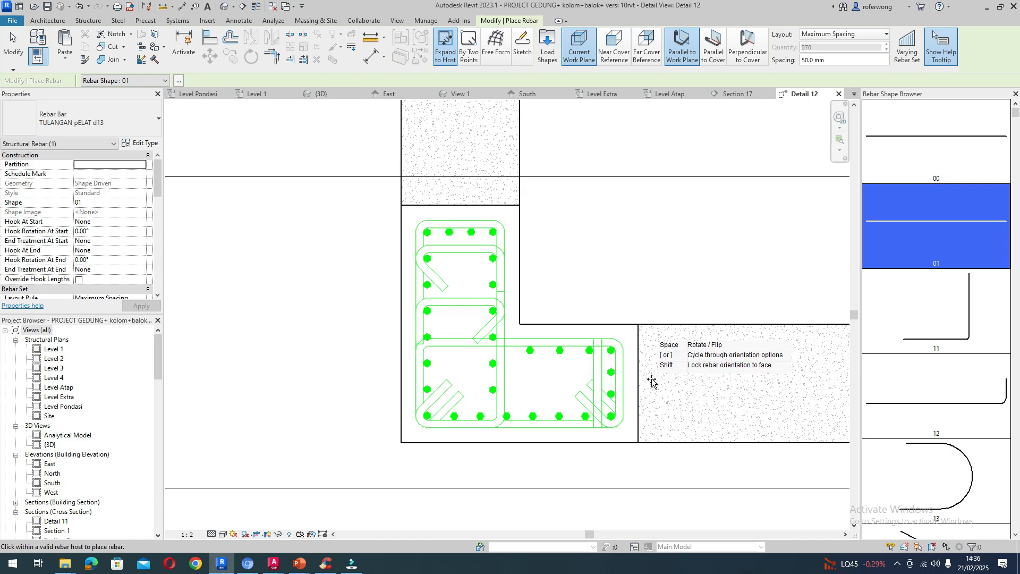
left_click(616, 381)
key("Escape")
scroll(590, 415, "up", 3)
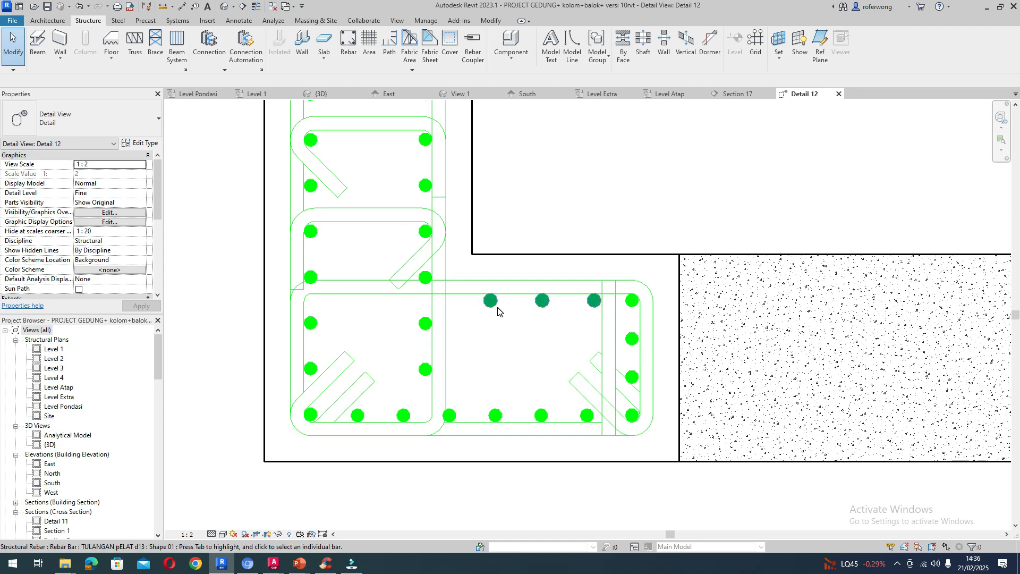
- Change the layout of the three-bar set along the horizontal leg's upper edge to Maximum Spacing
left_click(490, 304)
scroll(489, 311, "up", 4)
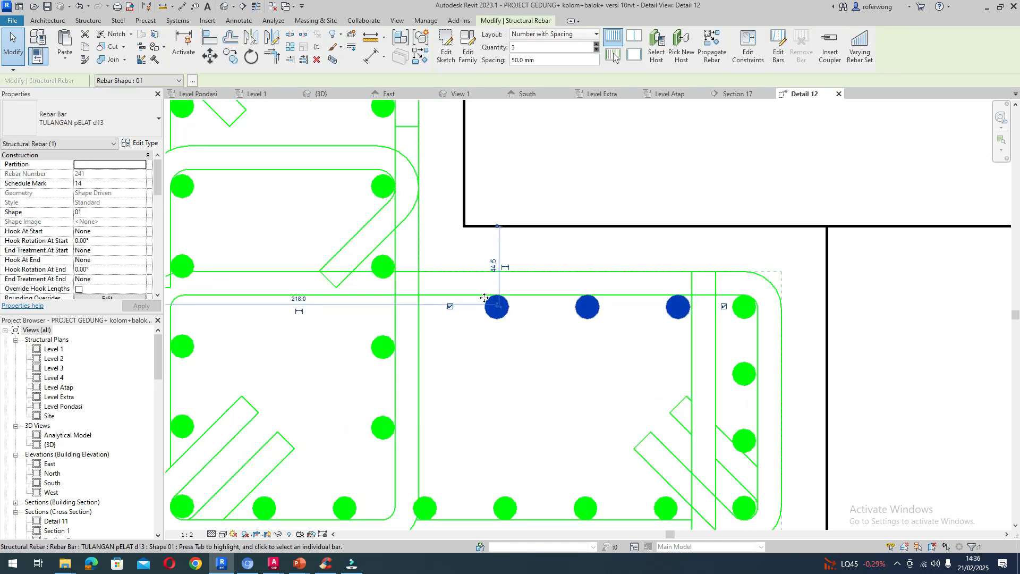
scroll(491, 318, "up", 2)
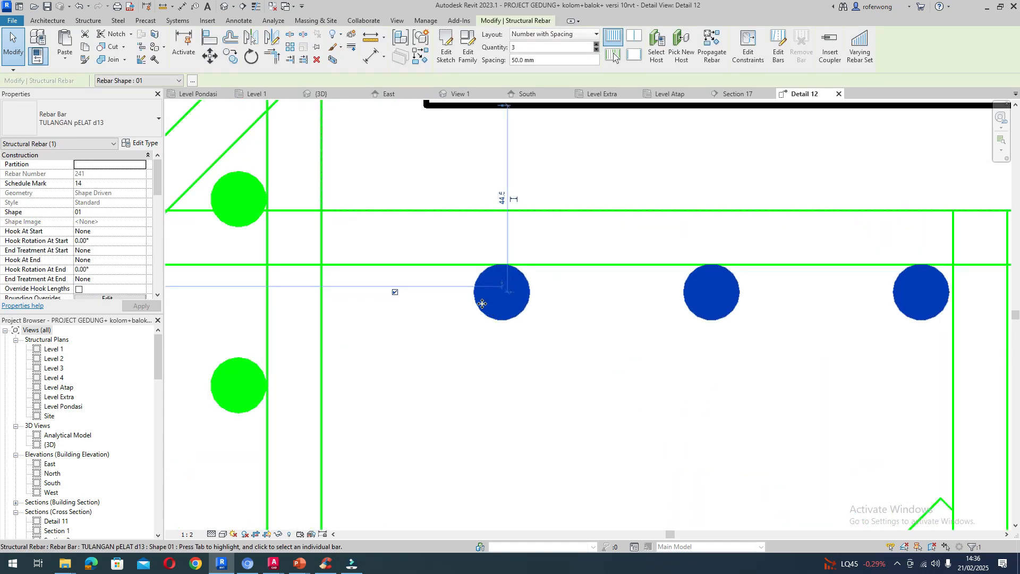
scroll(480, 301, "up", 3)
scroll(486, 304, "down", 6)
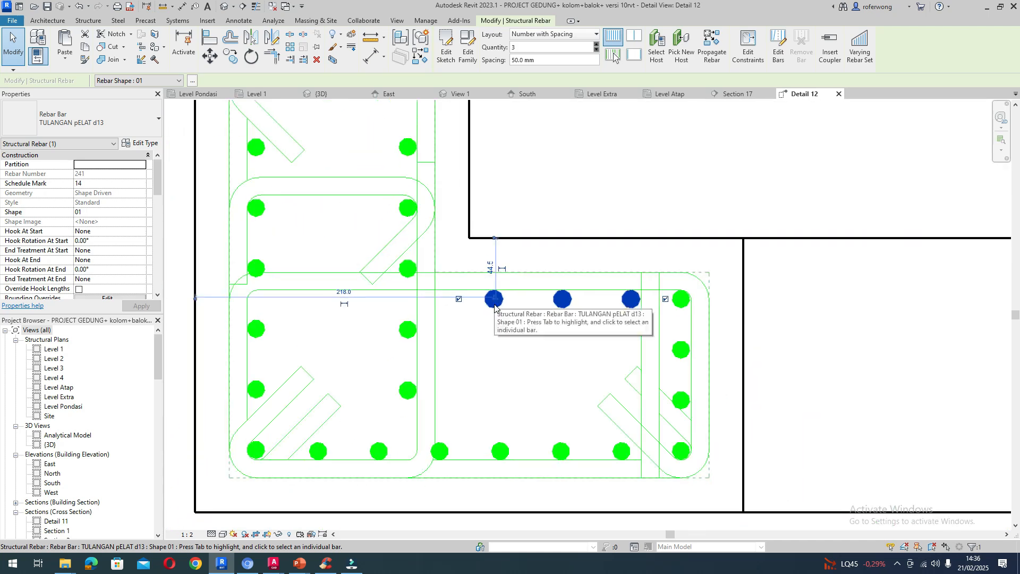
scroll(505, 310, "down", 4)
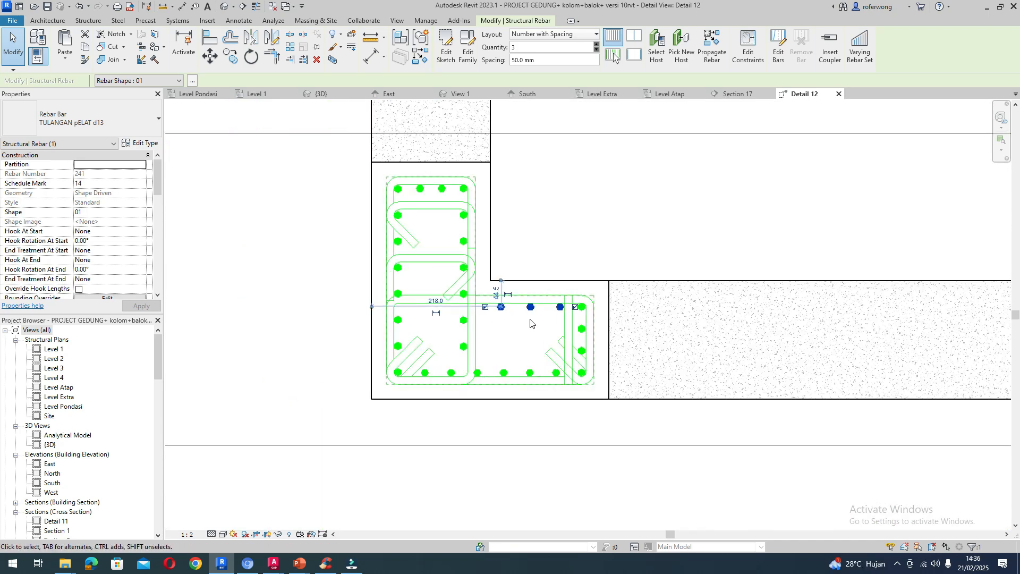
key("Escape")
left_click(500, 311)
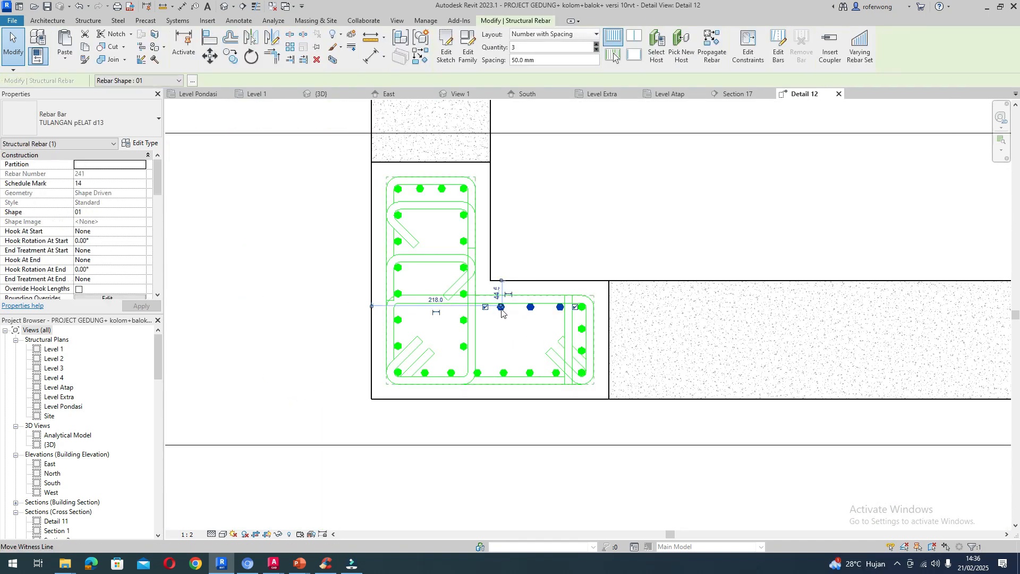
scroll(454, 315, "up", 4)
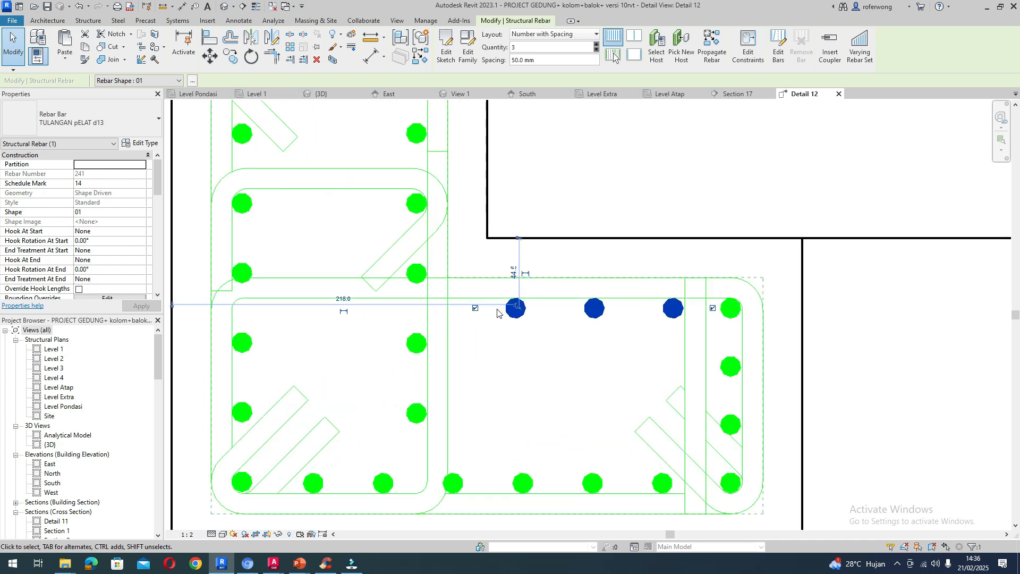
left_click(572, 35)
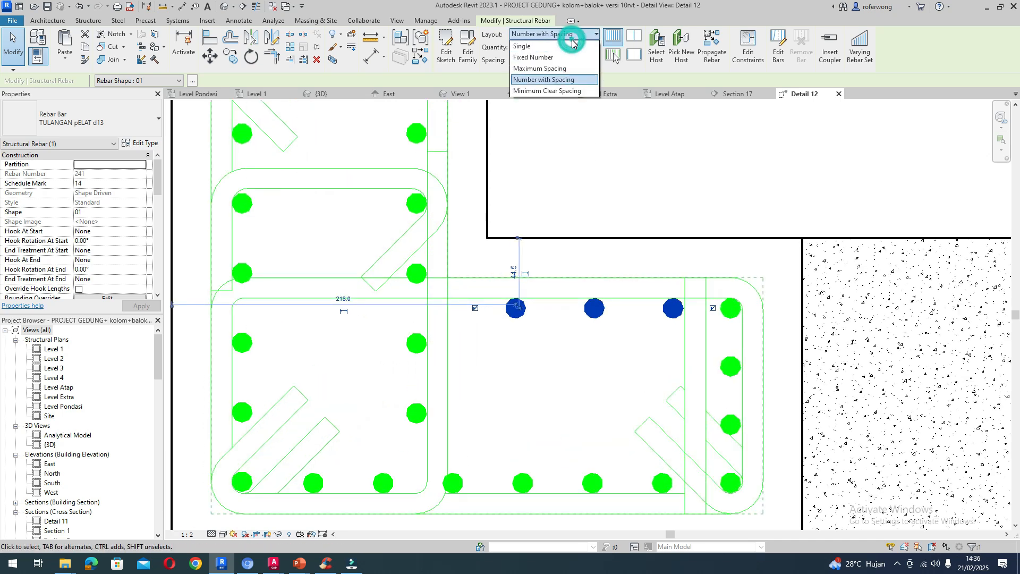
left_click(557, 69)
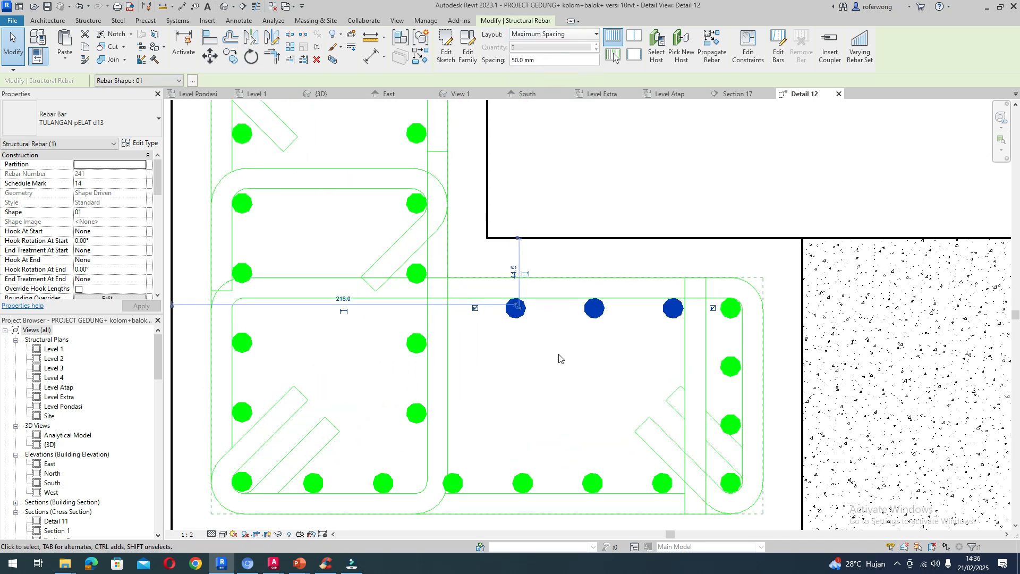
left_click(585, 362)
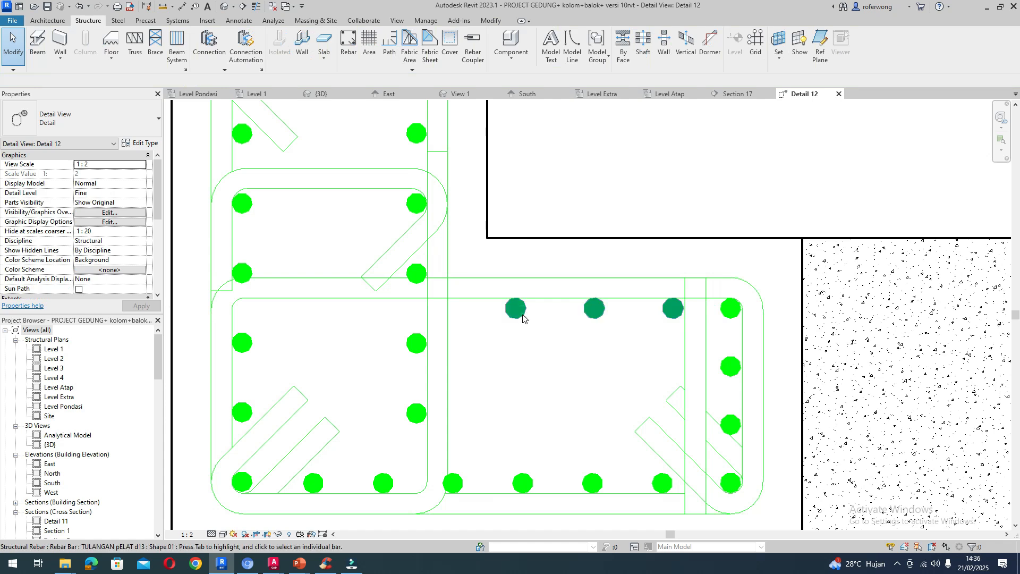
- Move the horizontal leg's upper three-bar set left so its last bar lines up with the lower-row bar beneath it
left_click(522, 318)
scroll(582, 337, "down", 2)
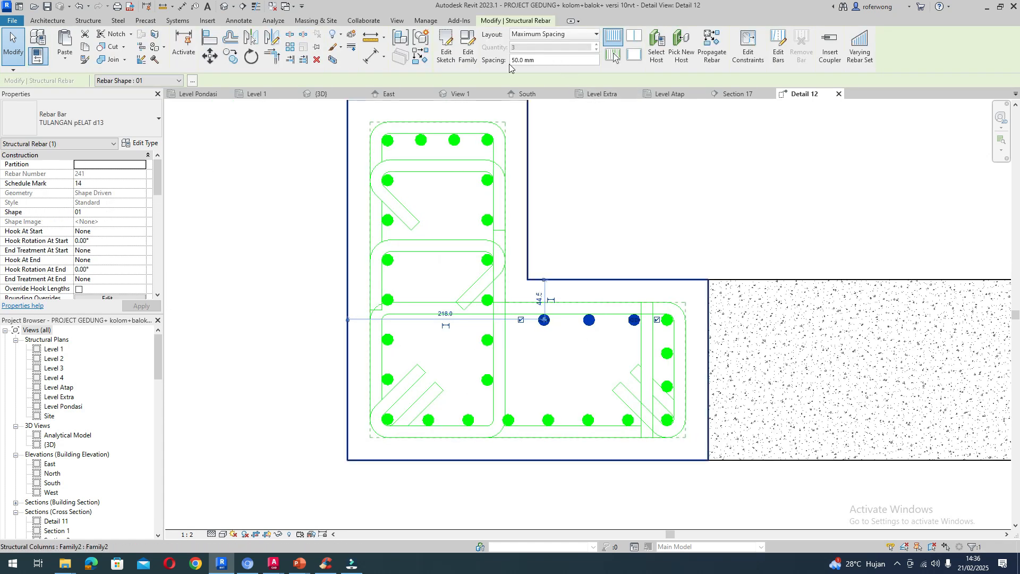
scroll(547, 345, "up", 2)
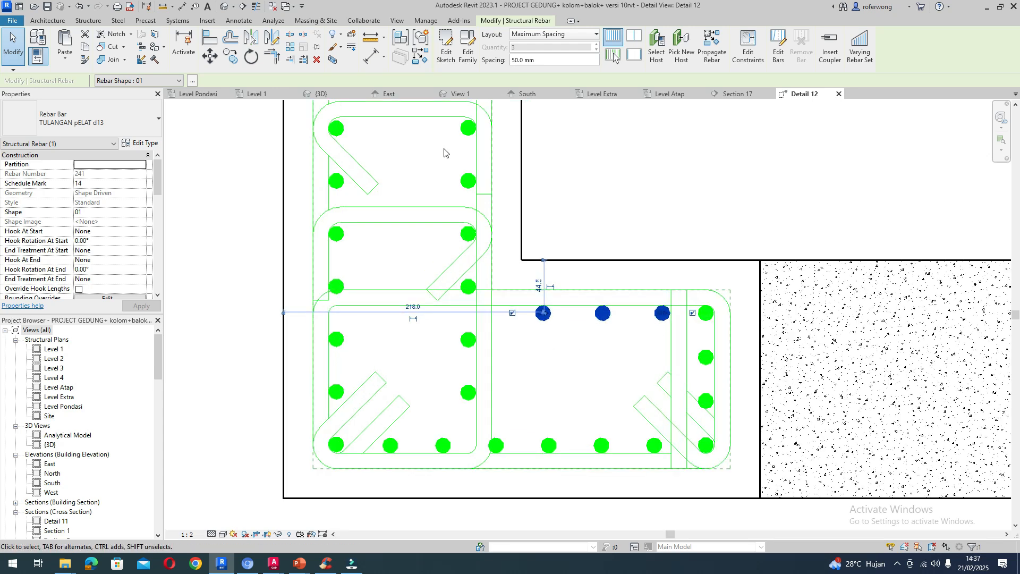
key("m")
key("v")
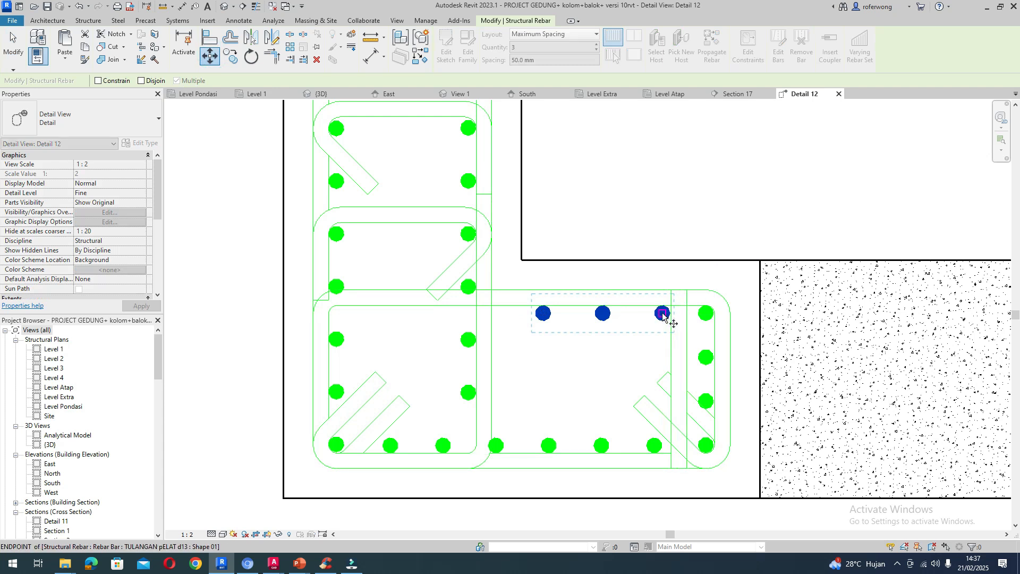
left_click(656, 313)
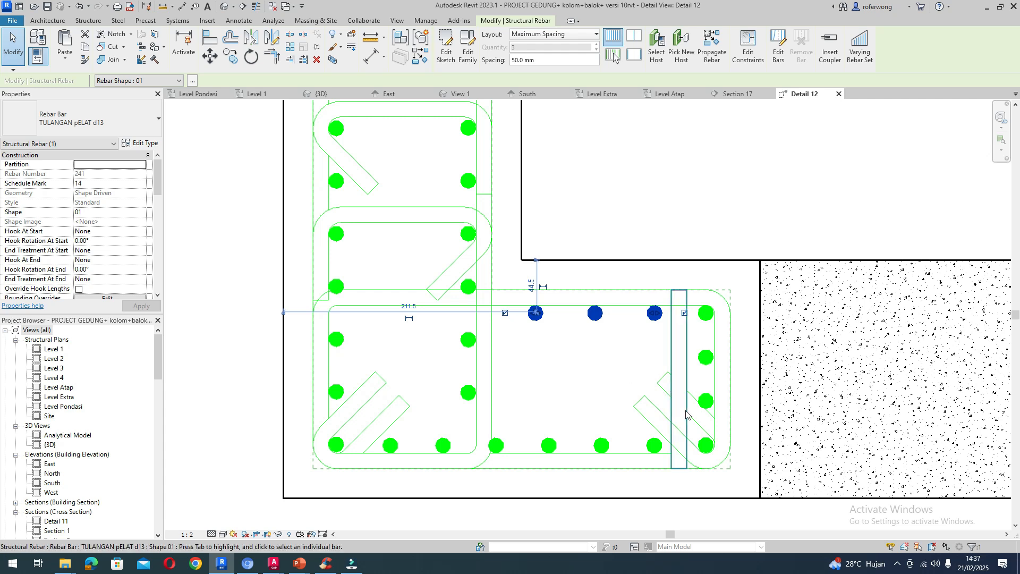
left_click(673, 337)
left_click(657, 315)
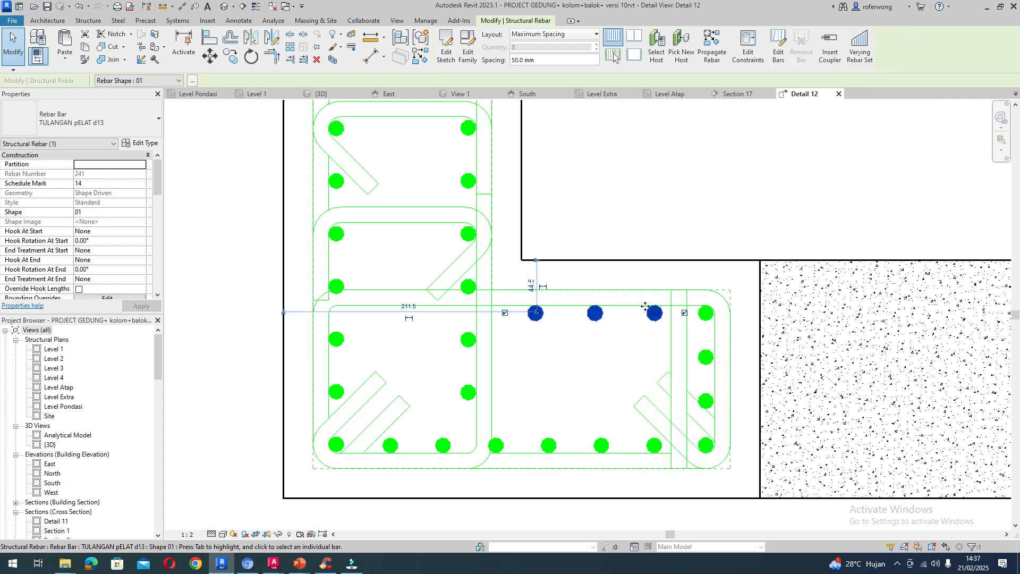
- Set the upper three-bar set's layout back to Number with Spacing and check the lower row's layout settings
left_click(553, 34)
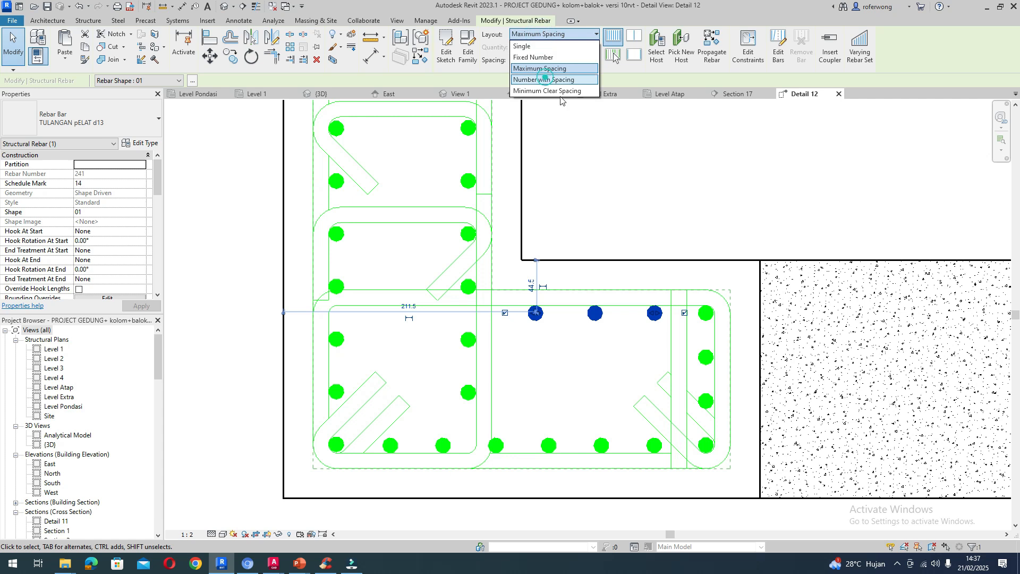
left_click(545, 80)
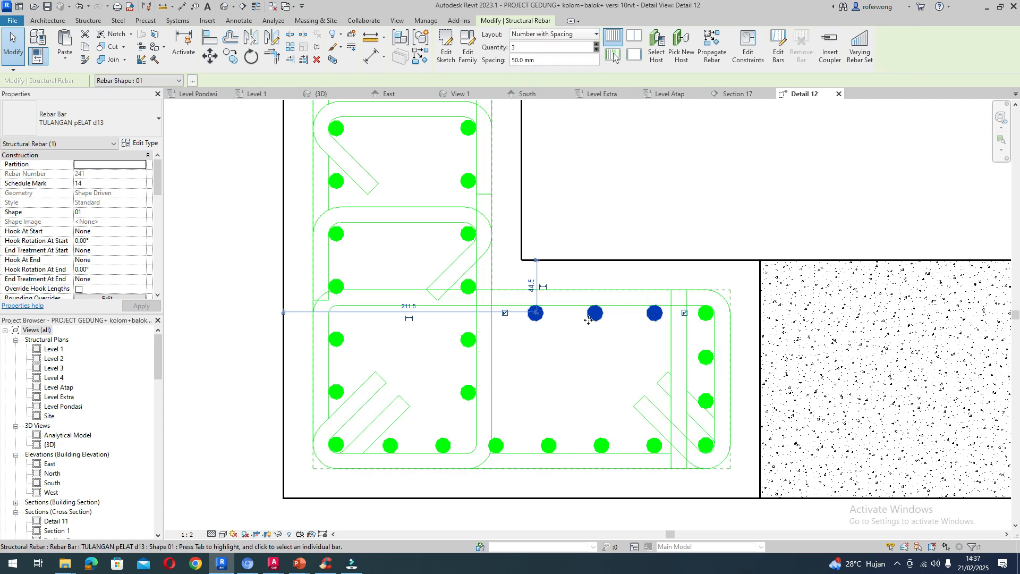
left_click(596, 50)
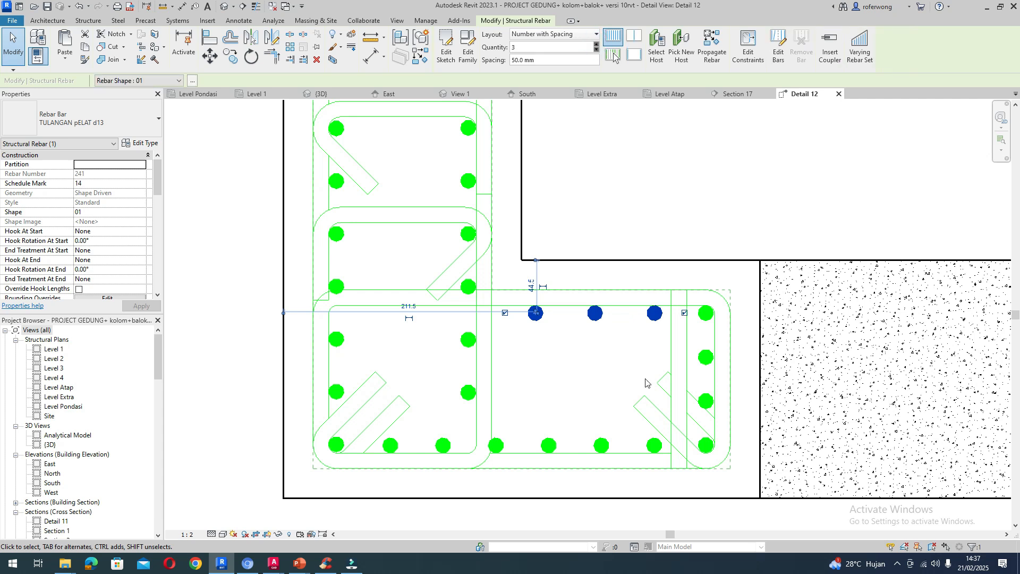
left_click(603, 443)
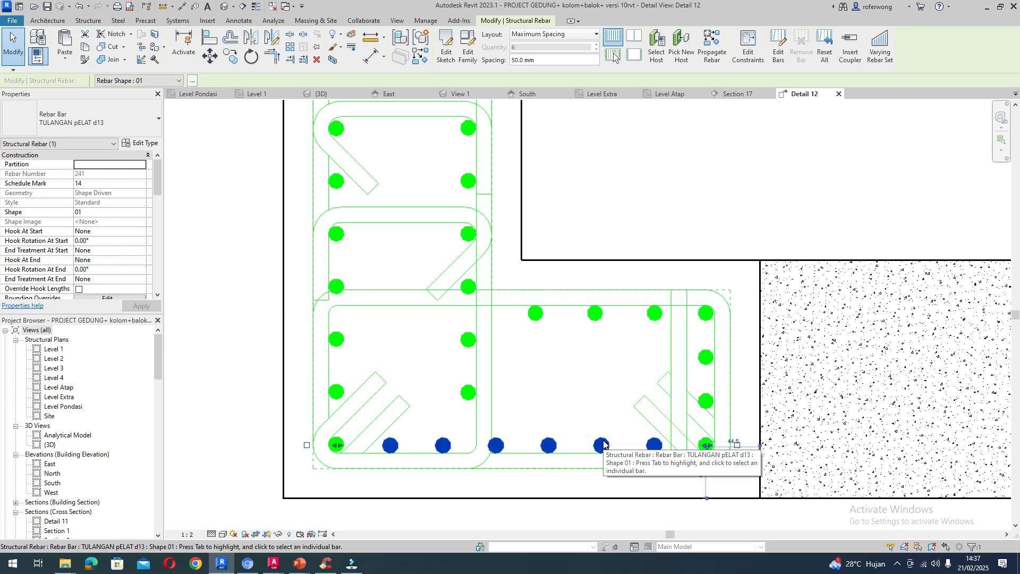
left_click(593, 316)
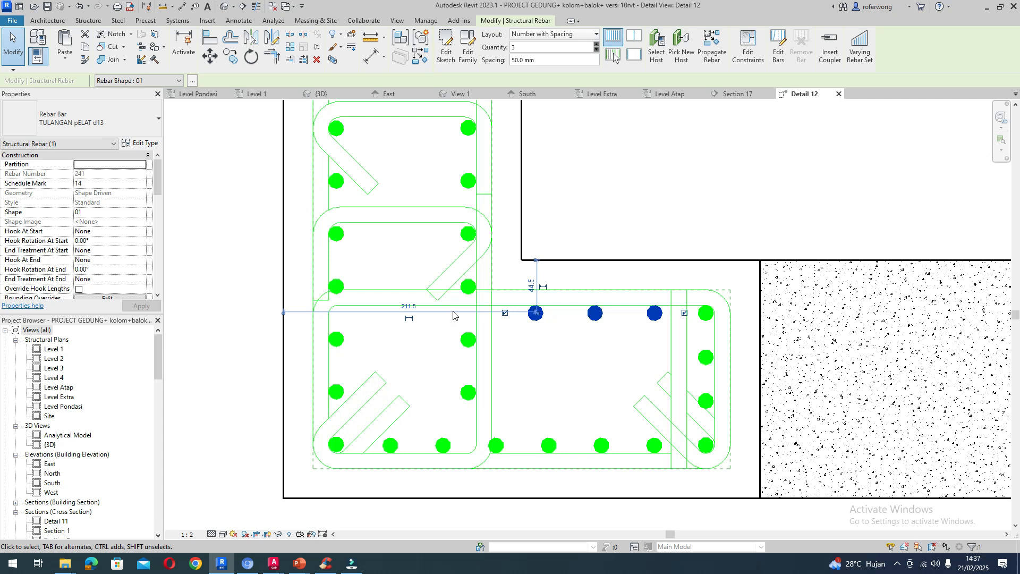
- Move the witness line of the upper bar set's horizontal dimension from the first bar's centre to its right edge
key("Escape")
left_click(534, 320)
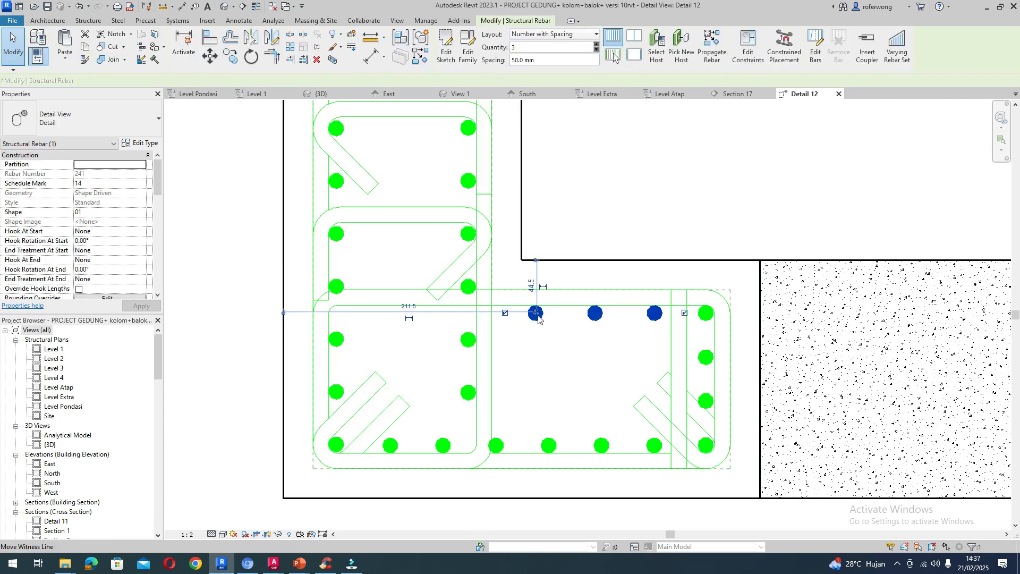
left_click(505, 313)
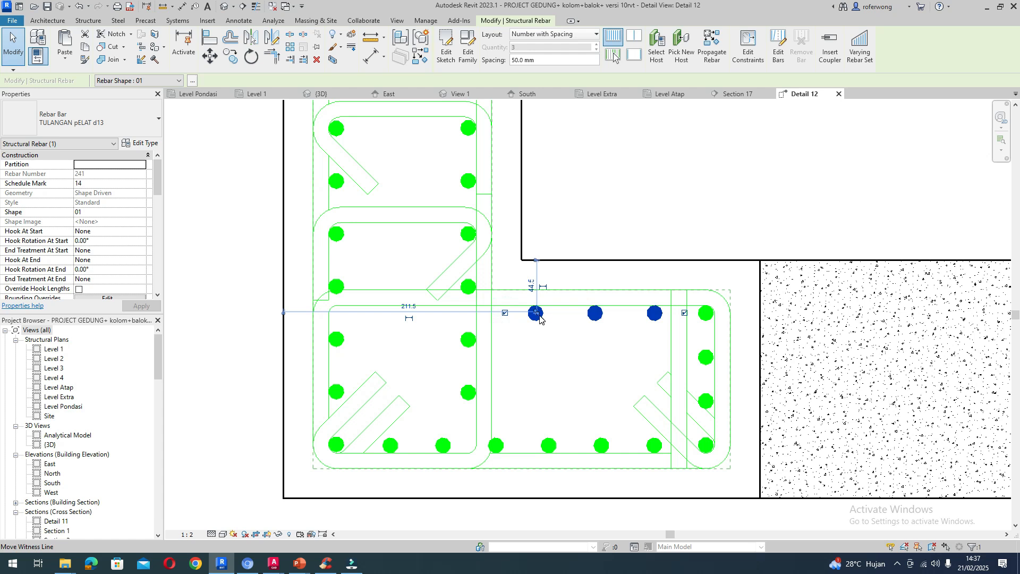
scroll(539, 317, "up", 2)
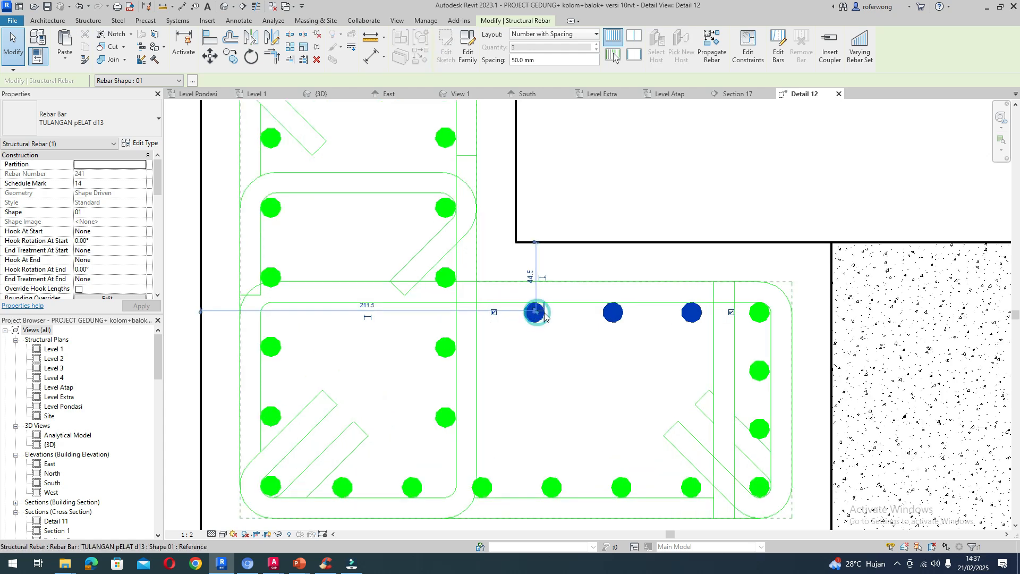
left_click_drag(538, 316, 547, 318)
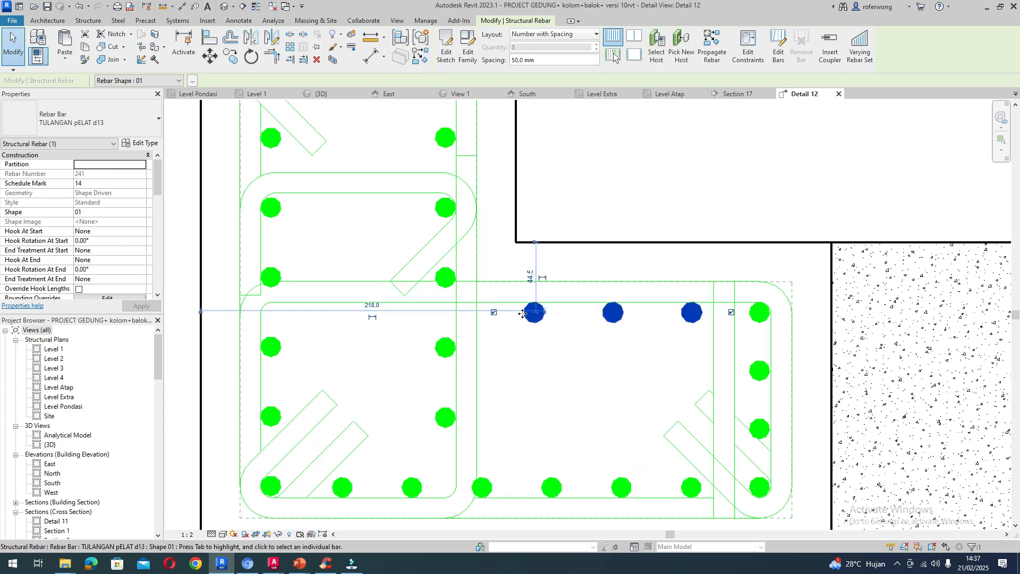
- Move the vertical crosstie at the horizontal leg's right end slightly left, against the last bars of the upper and lower rows
left_click(540, 346)
left_click(619, 317)
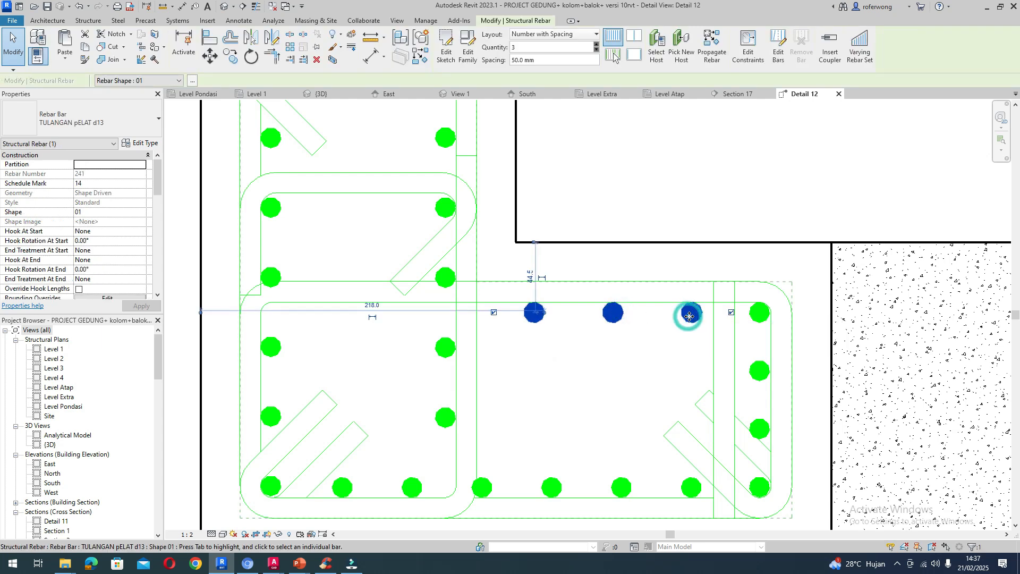
scroll(690, 316, "down", 3)
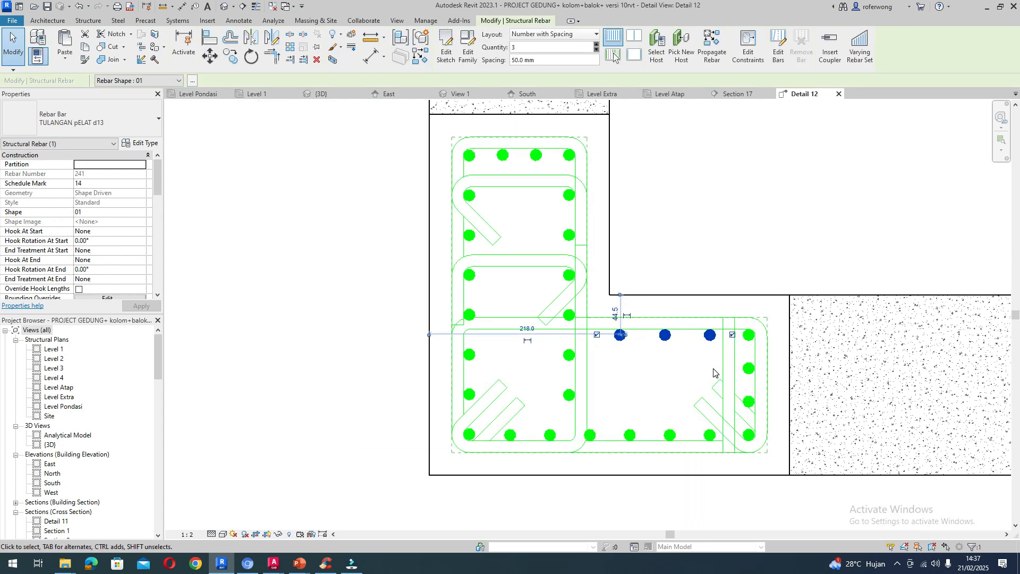
left_click(719, 367)
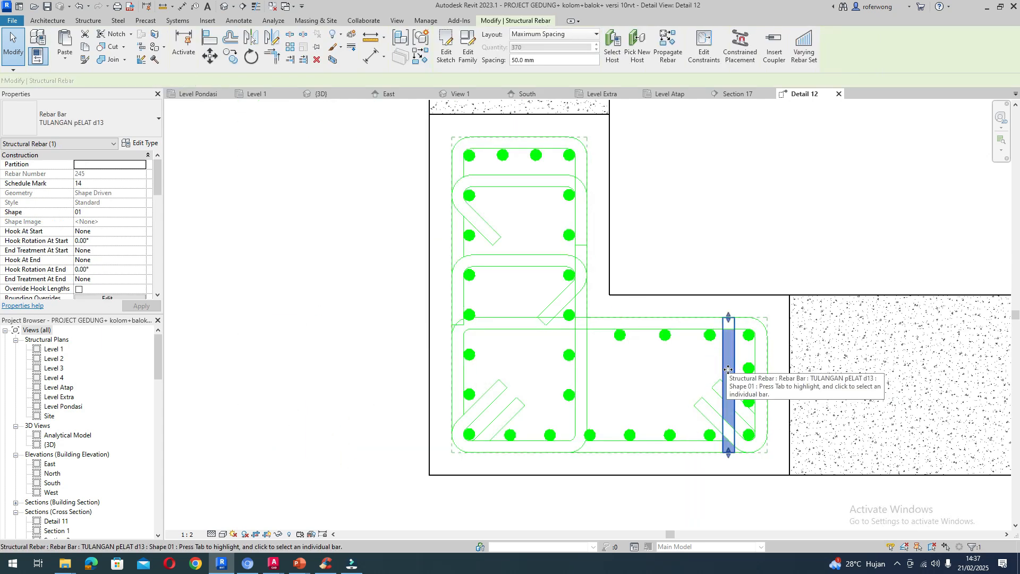
left_click(735, 218)
left_click(719, 355)
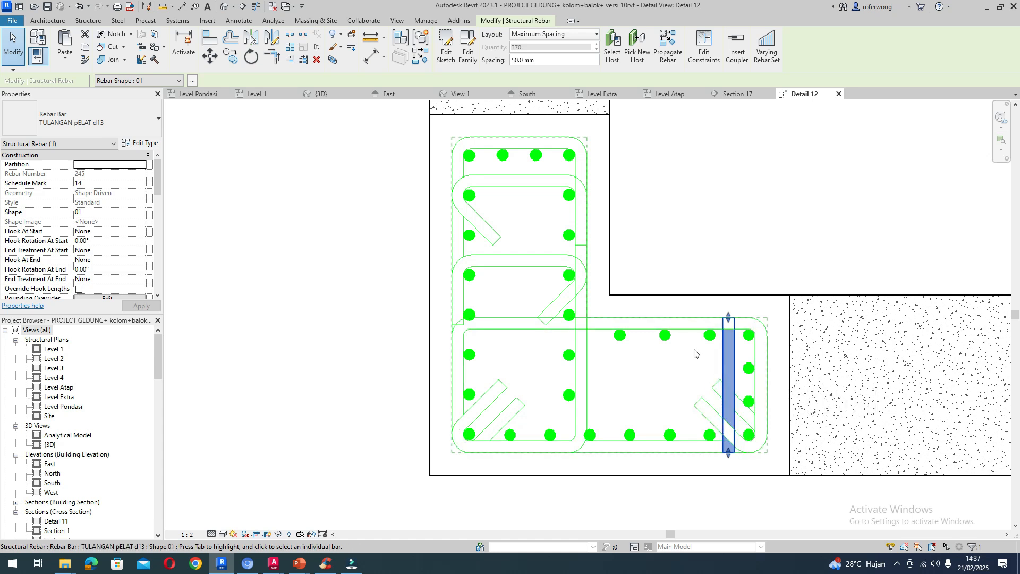
left_click(210, 56)
scroll(723, 330, "up", 2)
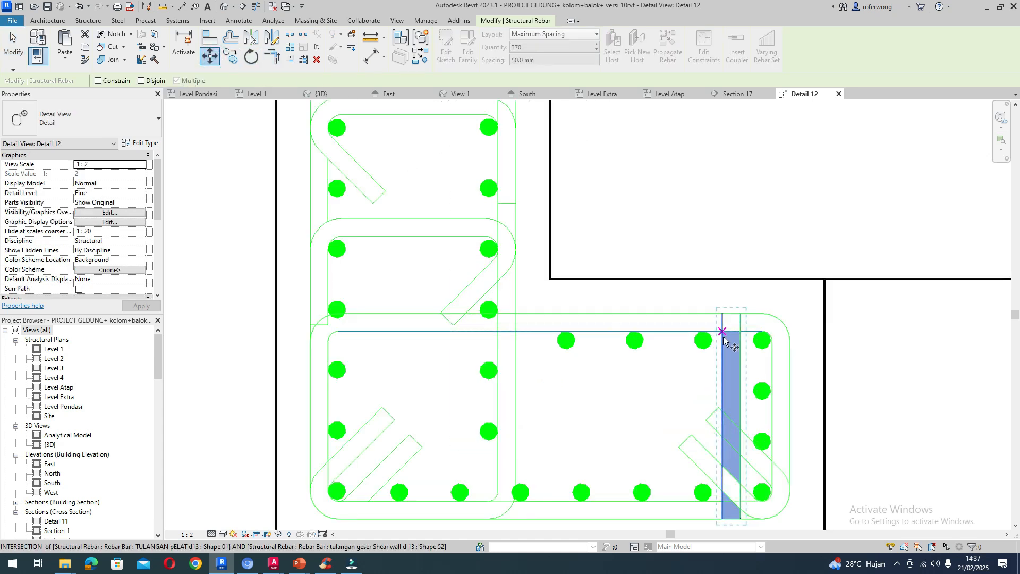
left_click(722, 331)
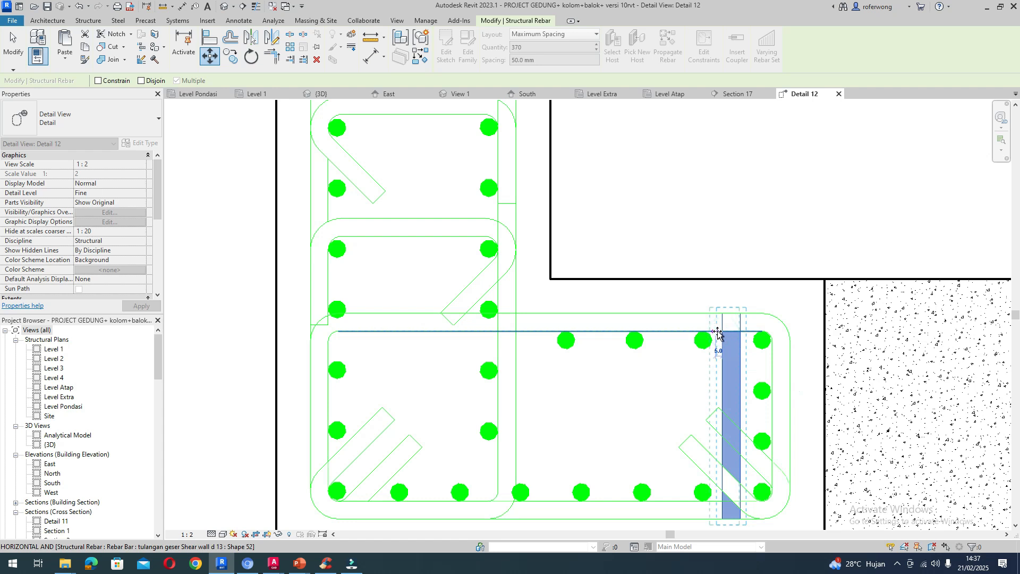
left_click(715, 331)
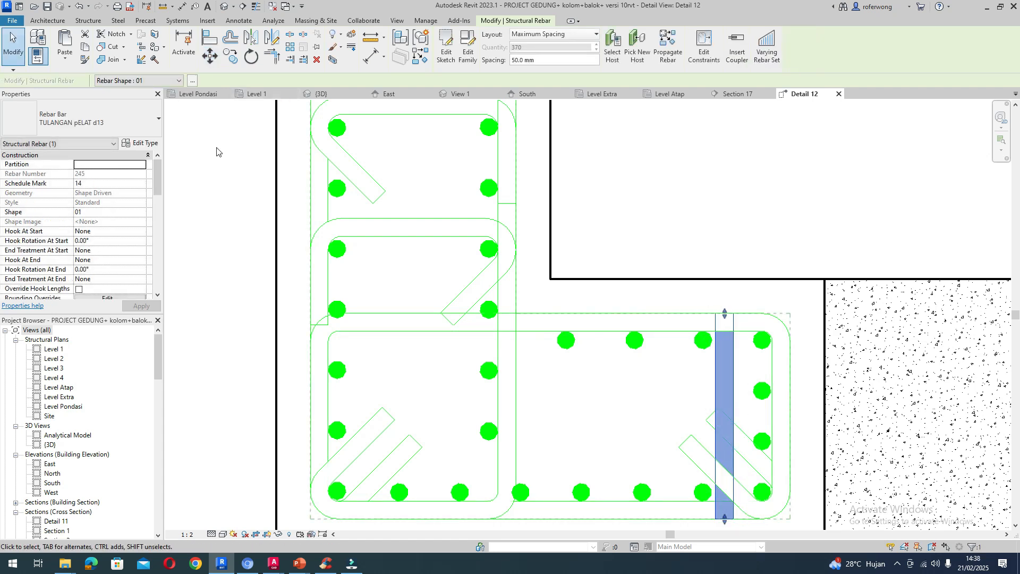
- Set the vertical crosstie's start hook to Standard - 135 deg. and its end hook to Standard - 90 deg. 2
left_click_drag(159, 182, 159, 196)
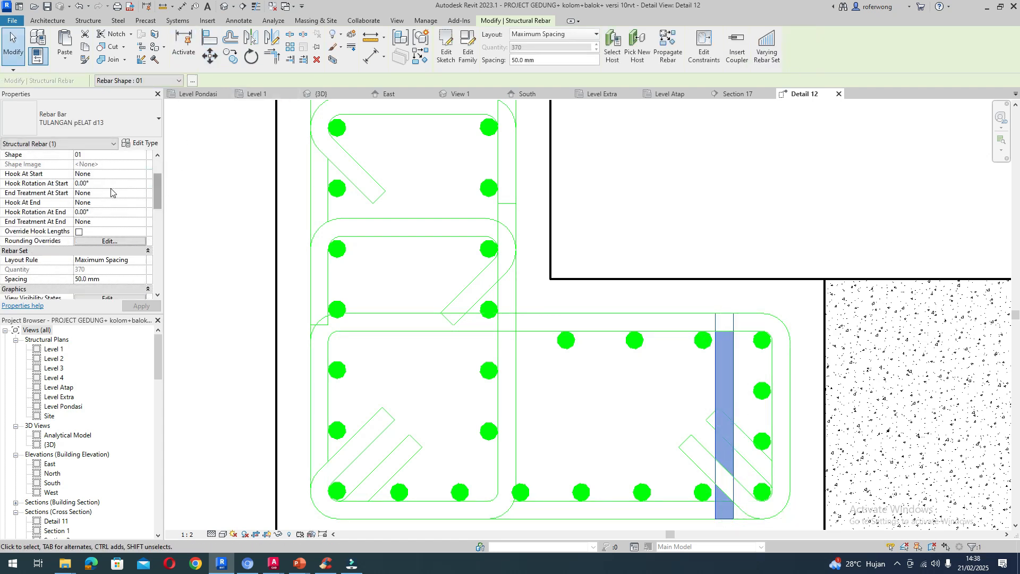
left_click(141, 174)
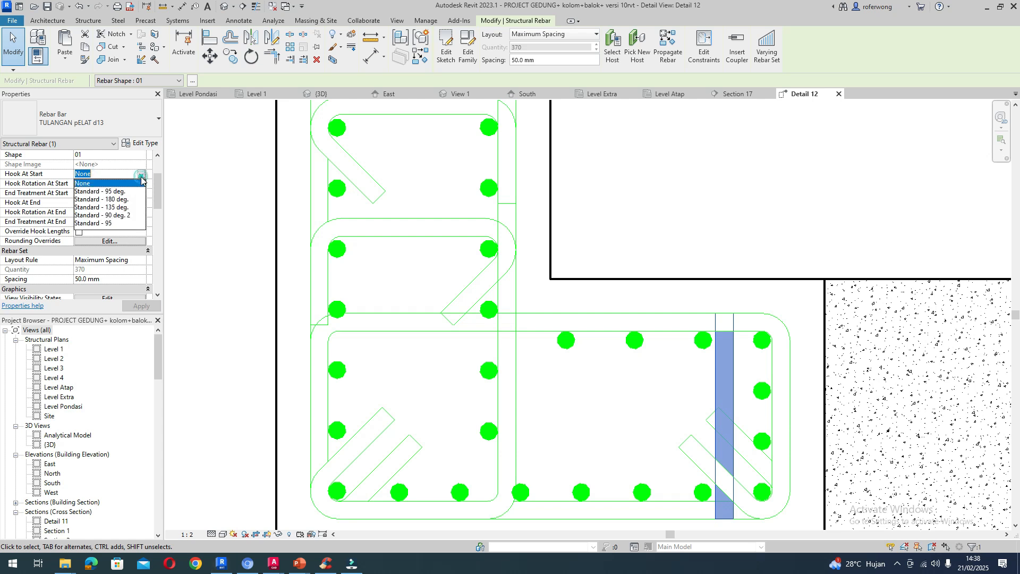
left_click(129, 207)
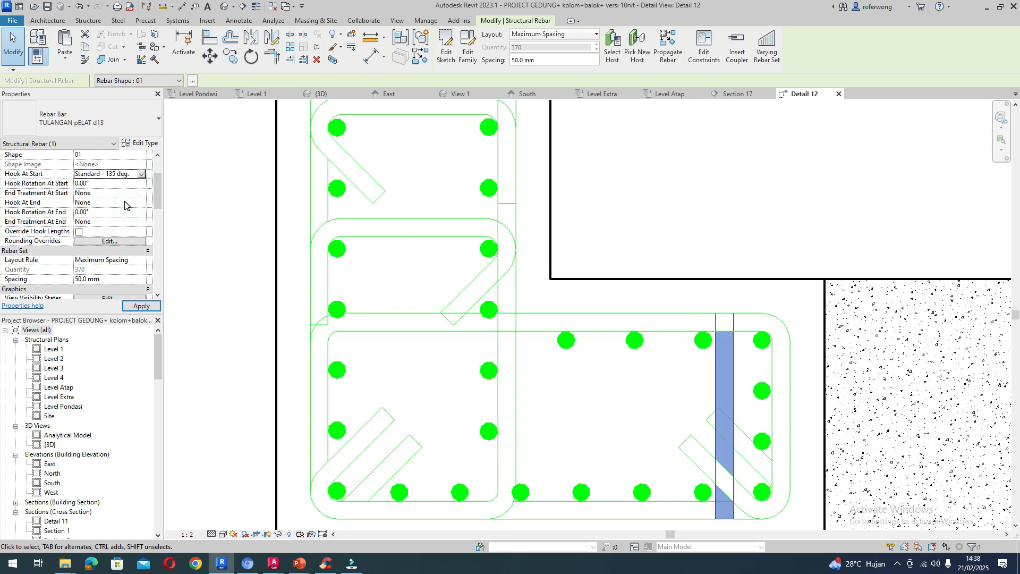
left_click(125, 202)
left_click(142, 203)
left_click(128, 244)
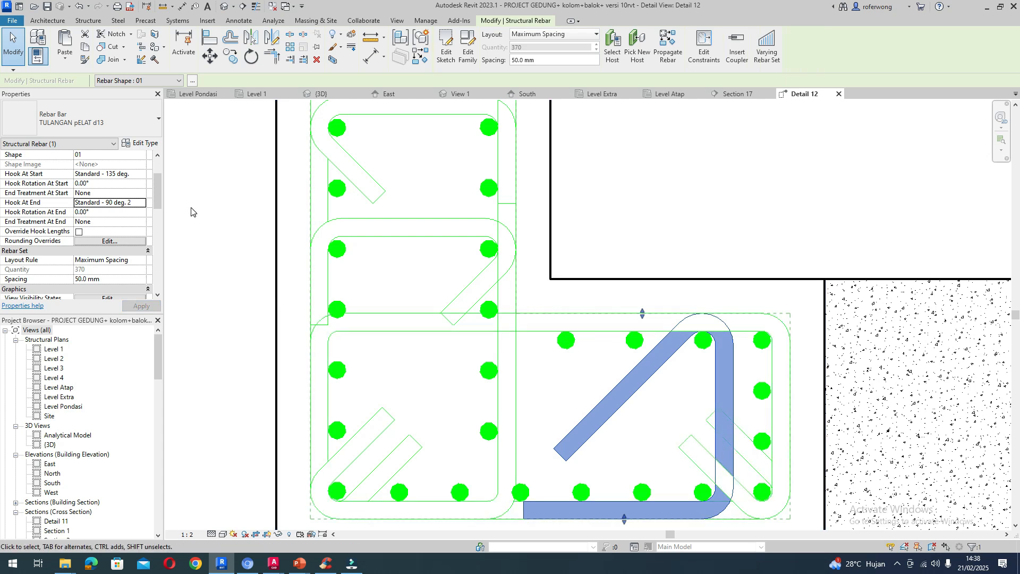
- Set the crosstie's hook lengths H1 and H2 to 78 mm each
mouse_move(156, 201)
left_mouse_down()
mouse_move(157, 256)
mouse_move(165, 189)
left_mouse_up()
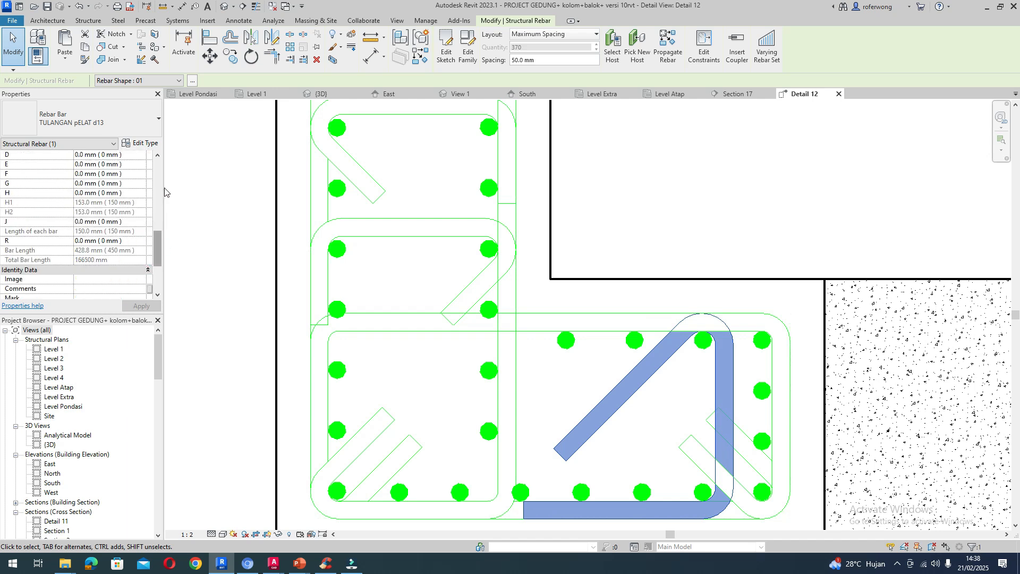
mouse_move(158, 231)
left_mouse_down()
mouse_move(162, 190)
mouse_move(162, 250)
left_mouse_up()
left_click(79, 174)
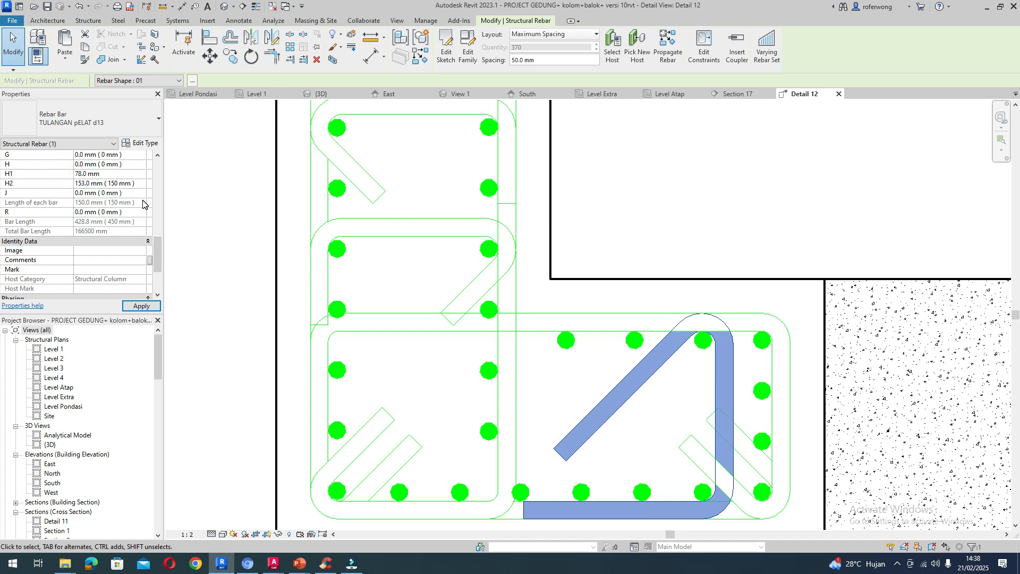
left_click(84, 183)
left_click(141, 307)
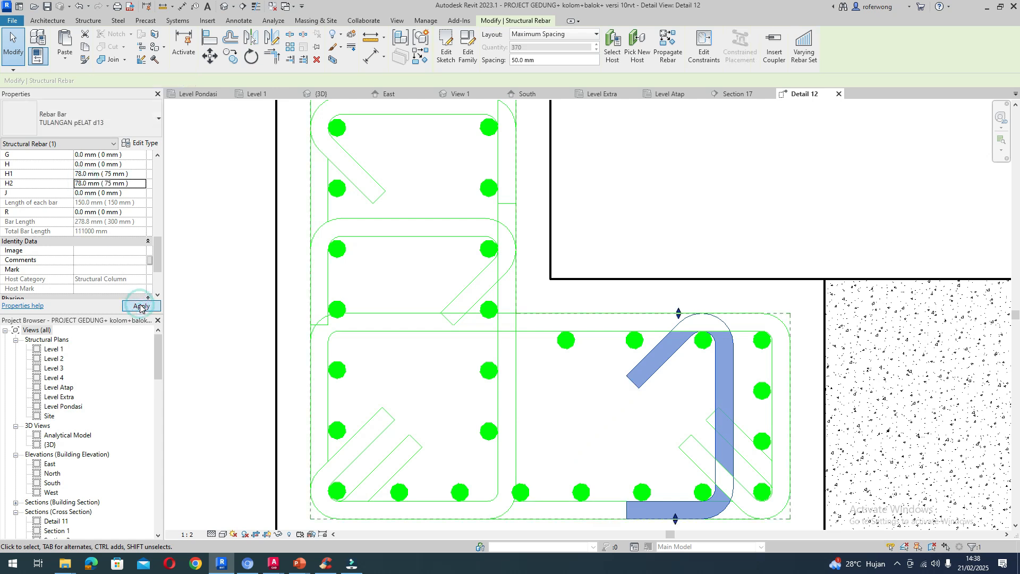
- Copy the hooked crosstie horizontally to the left, near the first bar of the upper three-bar set
left_click(729, 412)
left_click(735, 409)
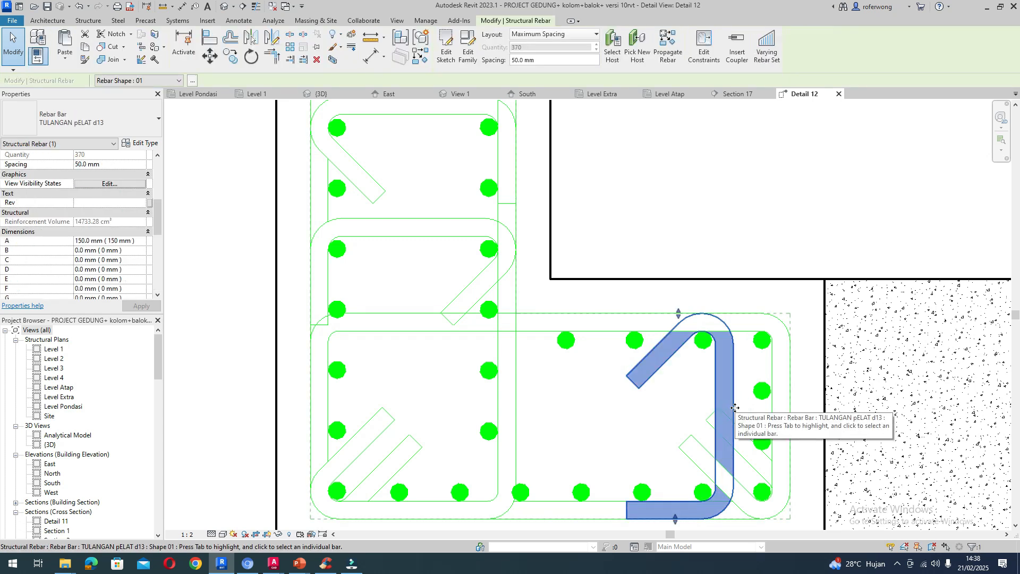
left_click(229, 59)
left_click(725, 397)
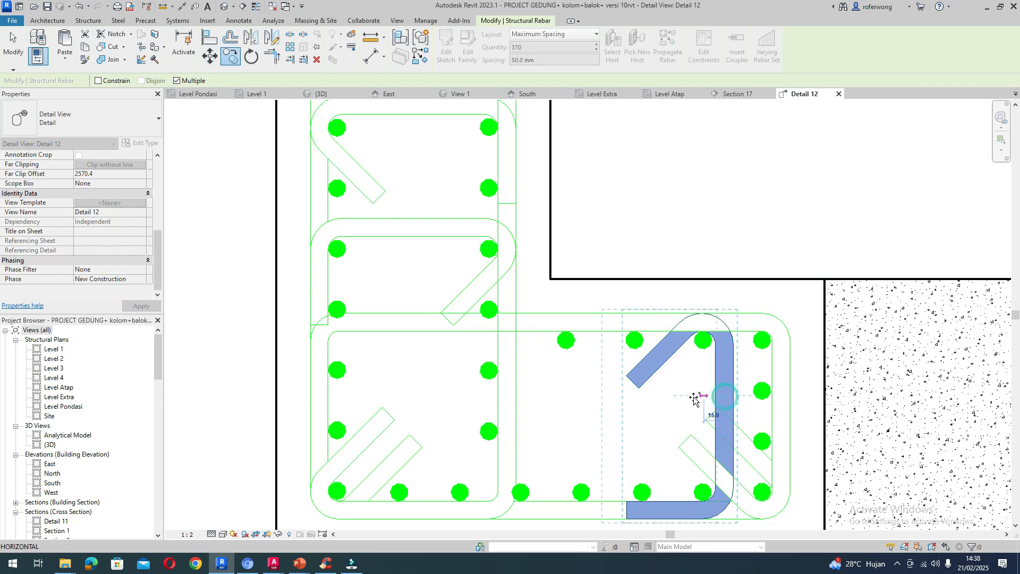
left_click(580, 395)
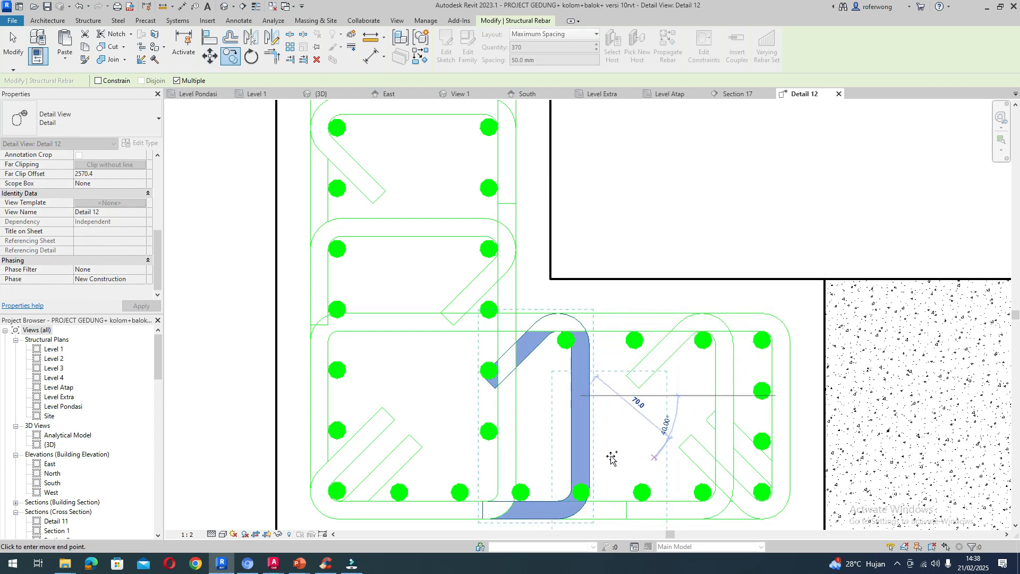
key("Escape")
key("Escape")
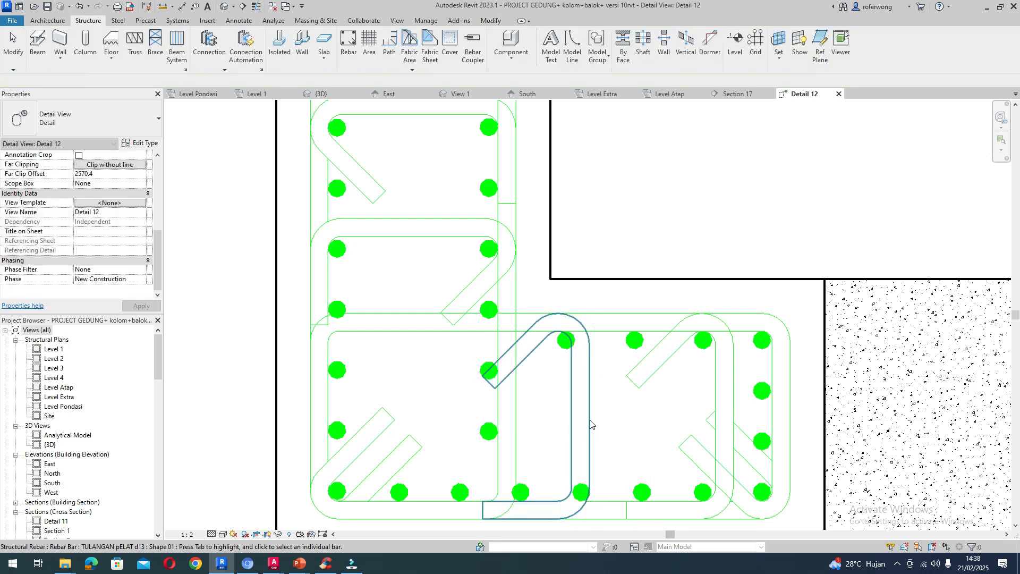
- Move the copied crosstie right so its straight part sits against the right side of the lower-row bar
left_click(589, 421)
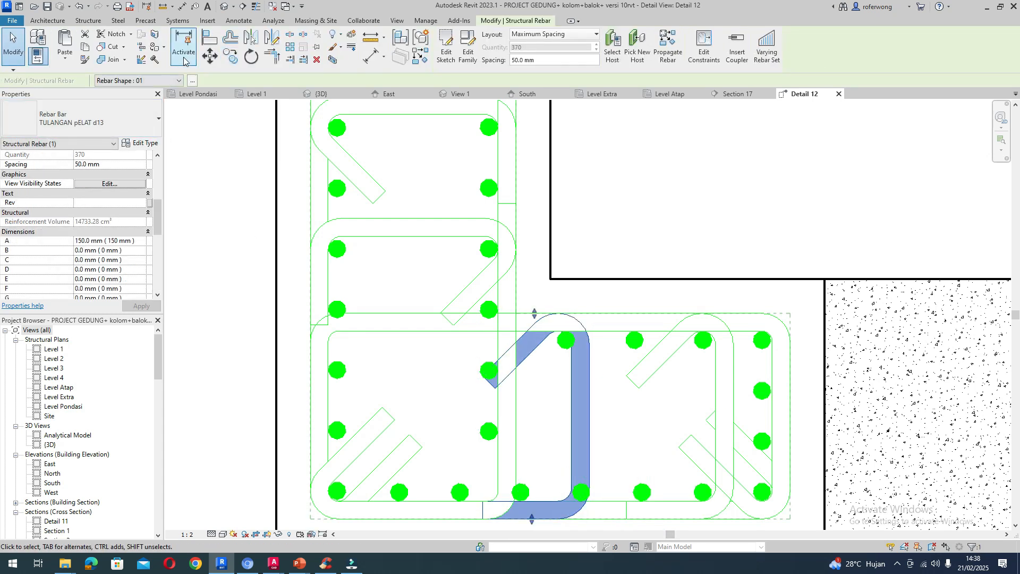
left_click(211, 61)
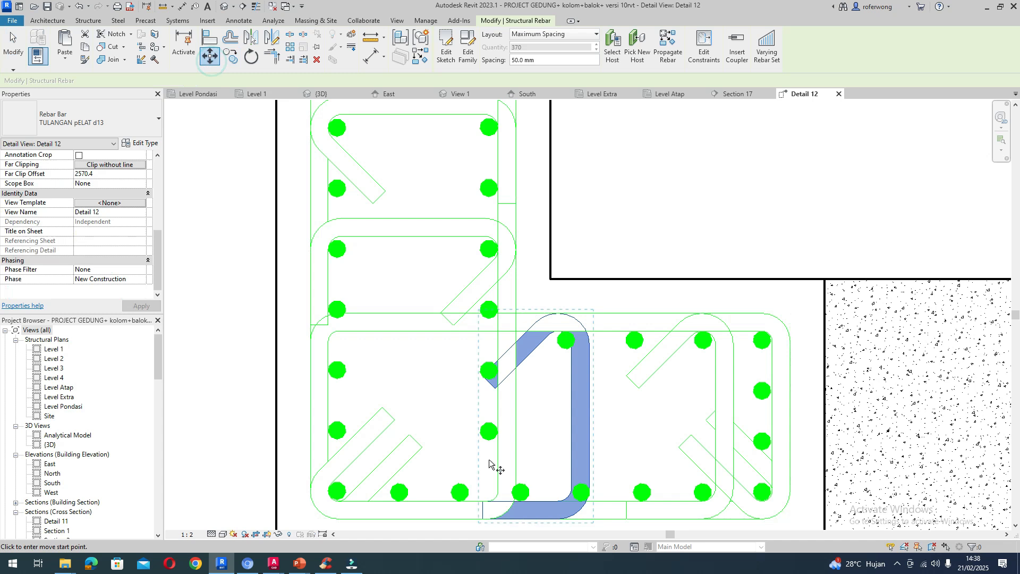
left_click(588, 489)
left_click(608, 489)
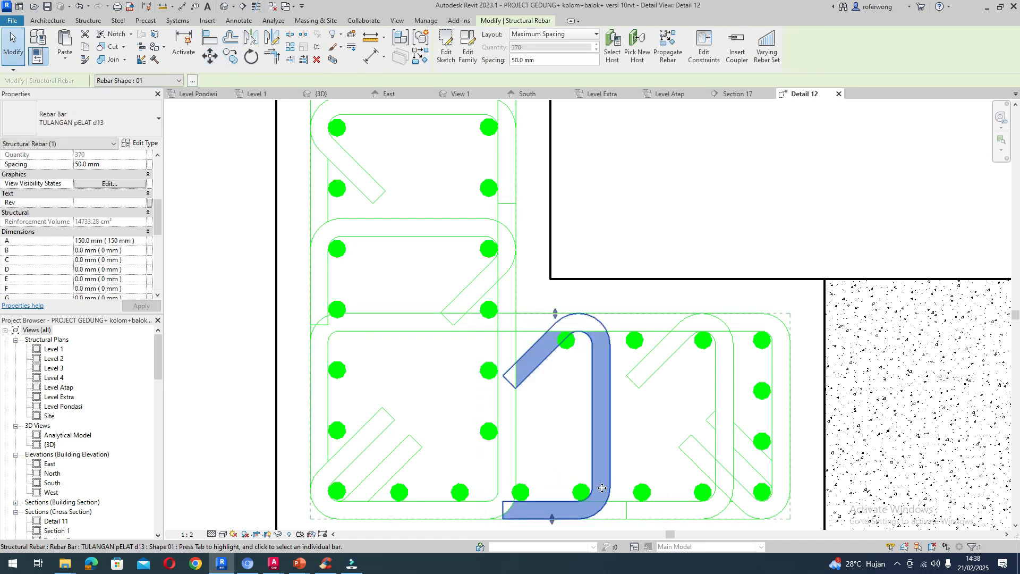
left_click(639, 432)
- Examine how the upper three-bar set and the vertical leg's left bar column sit against the ties and stirrups
scroll(662, 362, "down", 4)
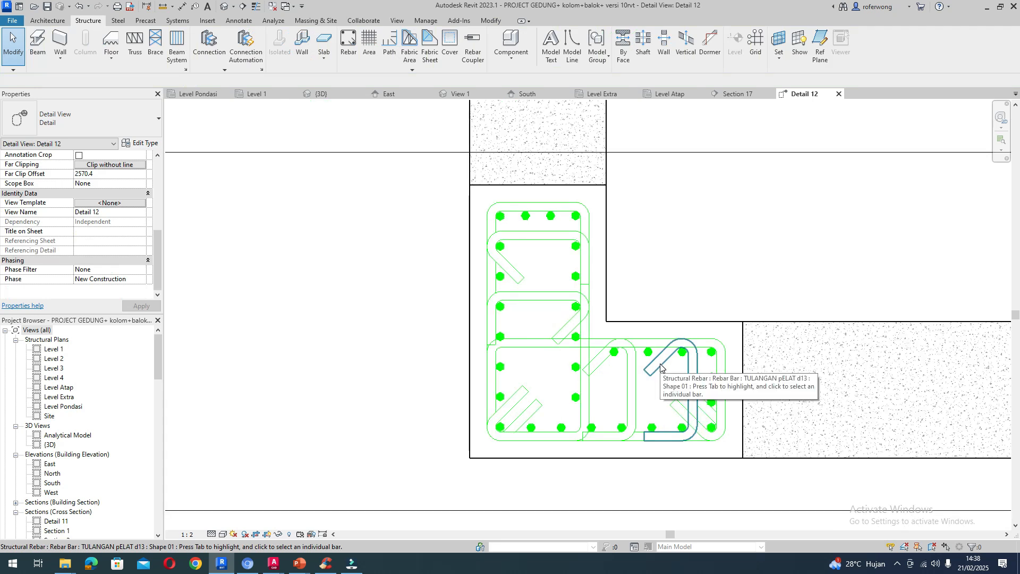
scroll(636, 348, "up", 4)
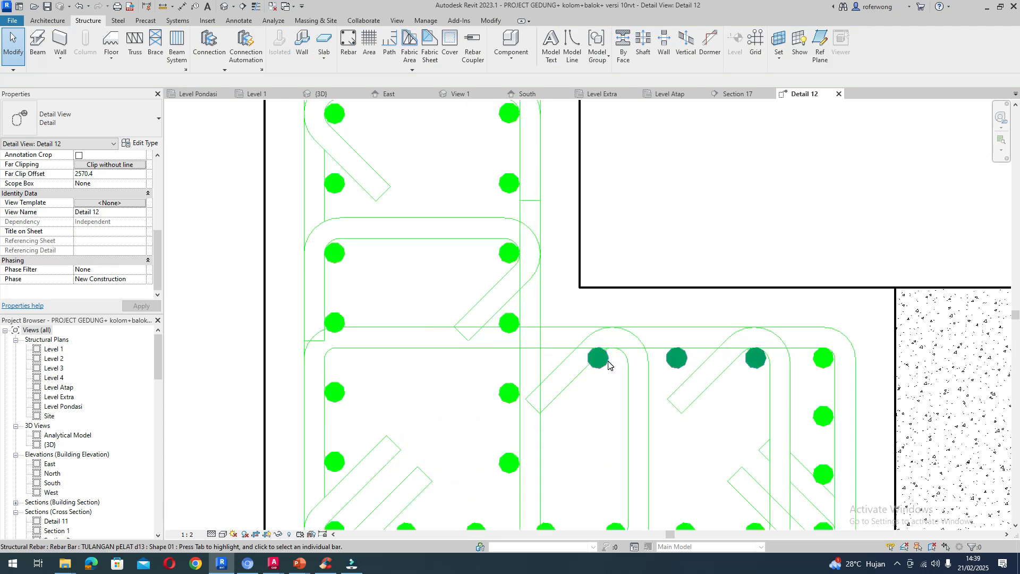
left_click(608, 363)
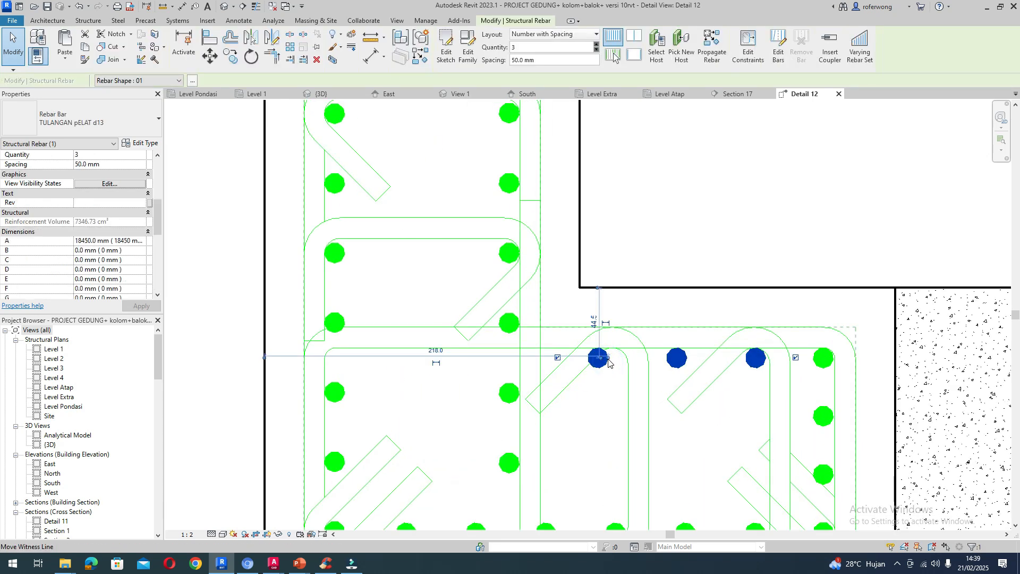
scroll(609, 363, "up", 4)
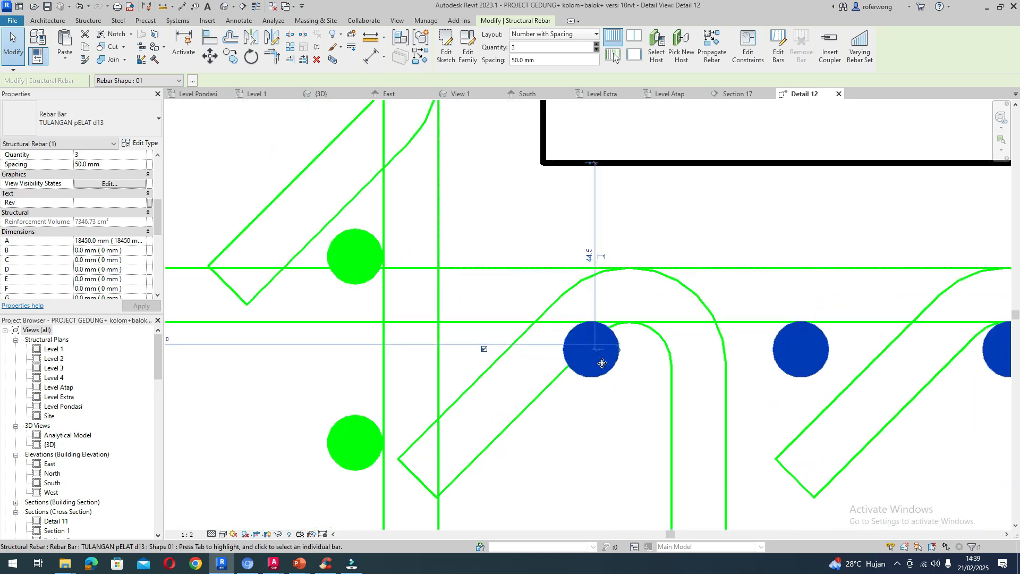
scroll(602, 362, "up", 5)
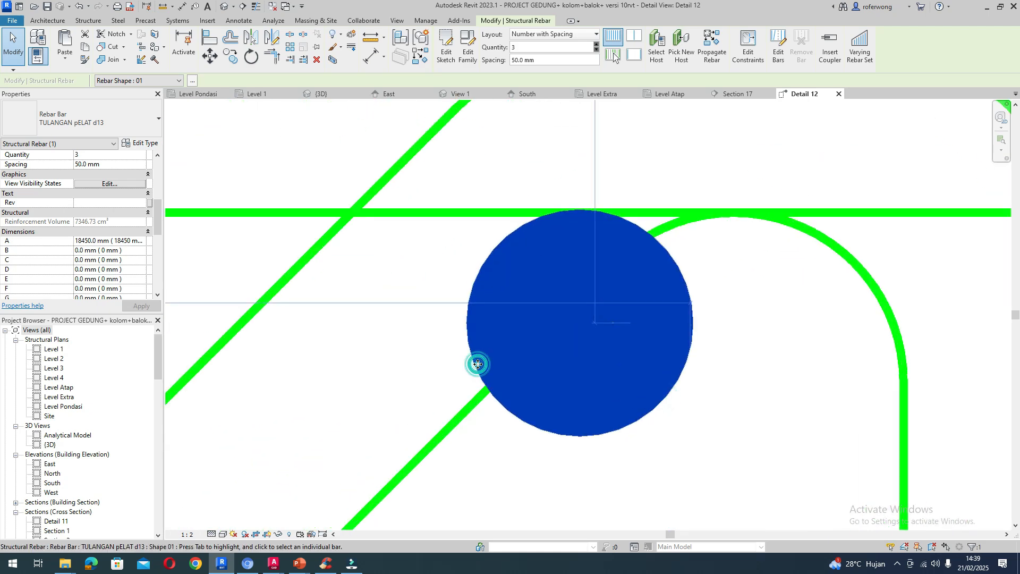
scroll(477, 364, "down", 9)
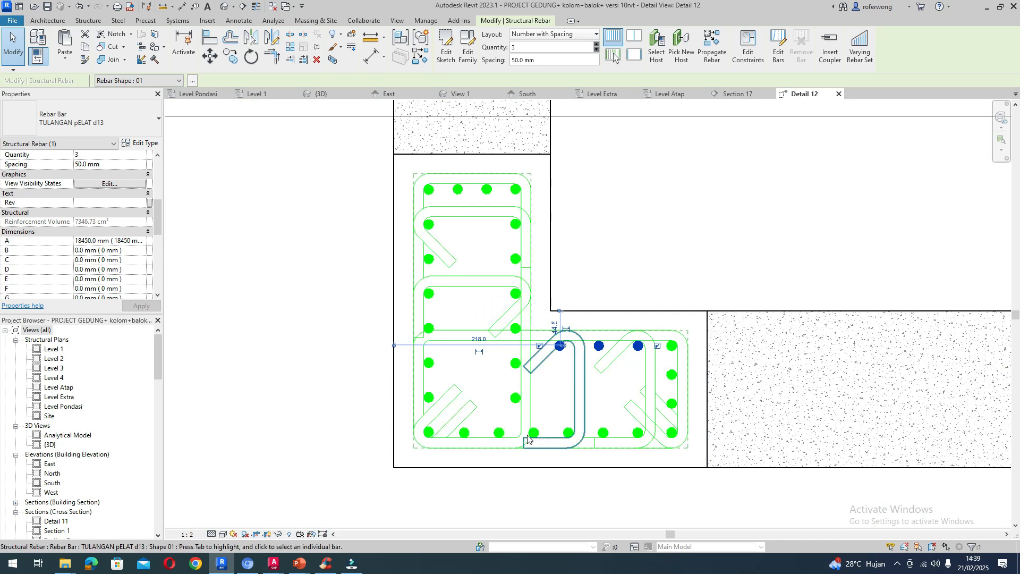
left_click(428, 435)
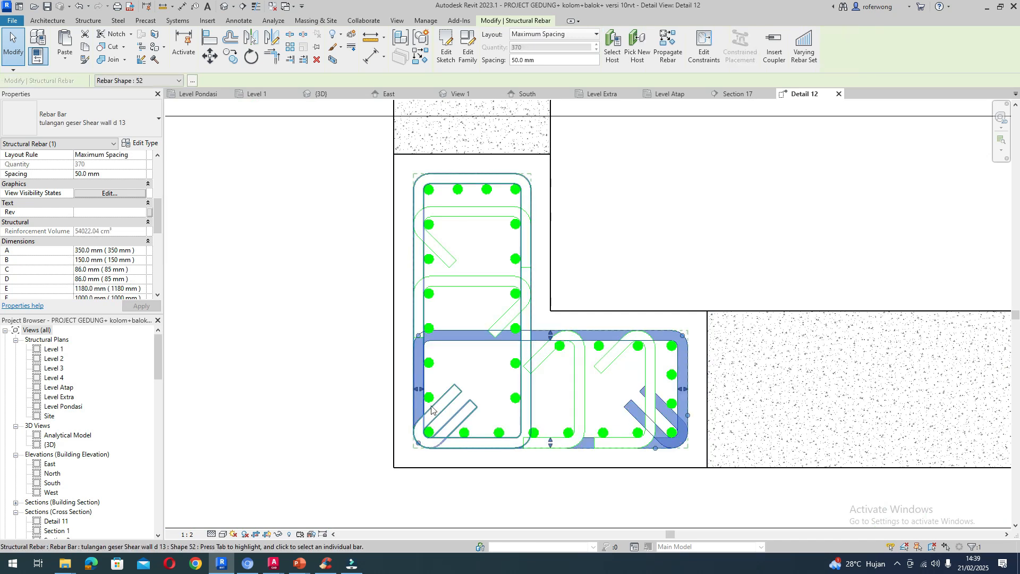
left_click(430, 402)
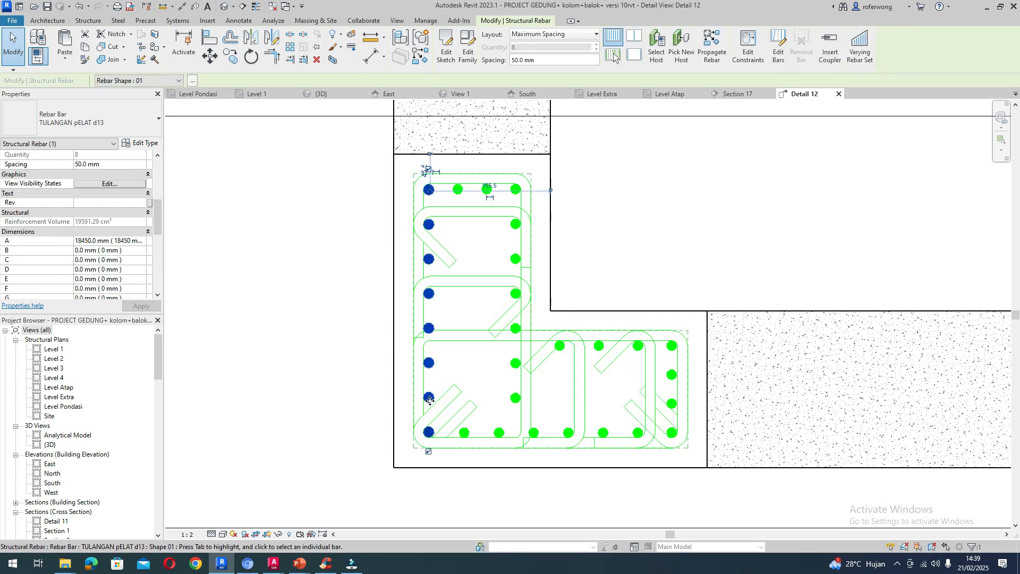
scroll(428, 169, "up", 8)
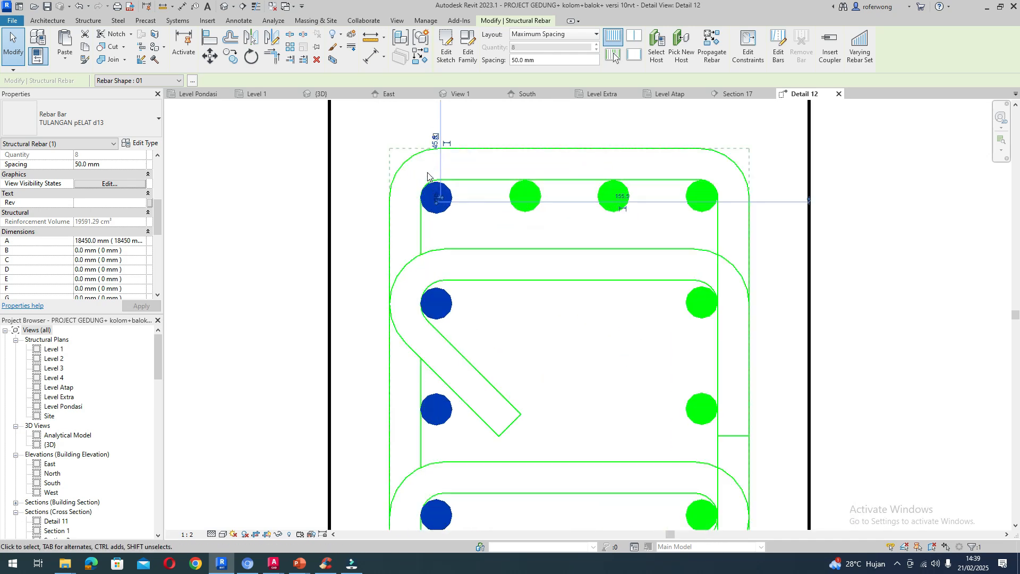
scroll(441, 190, "down", 10)
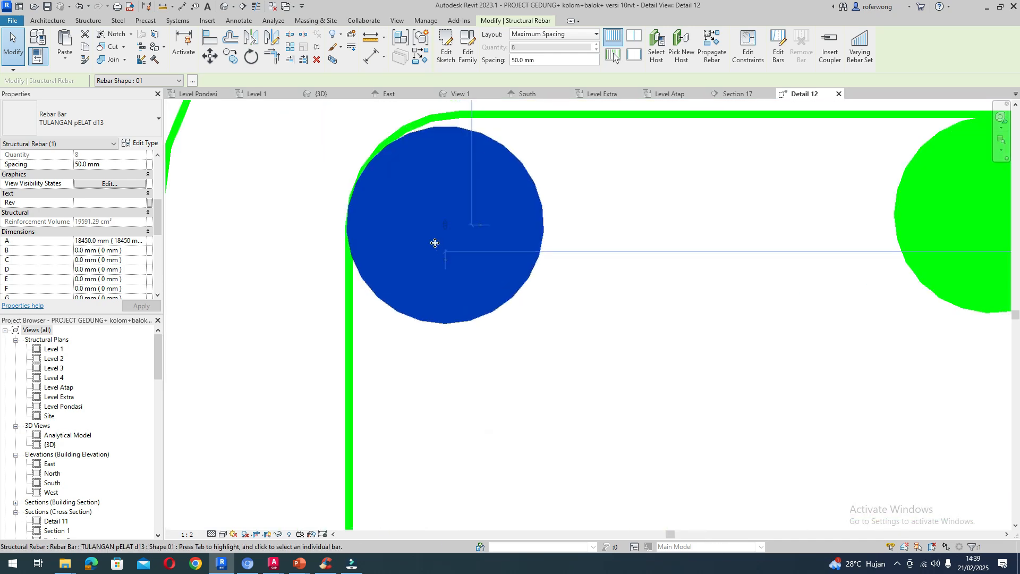
scroll(438, 260, "down", 4)
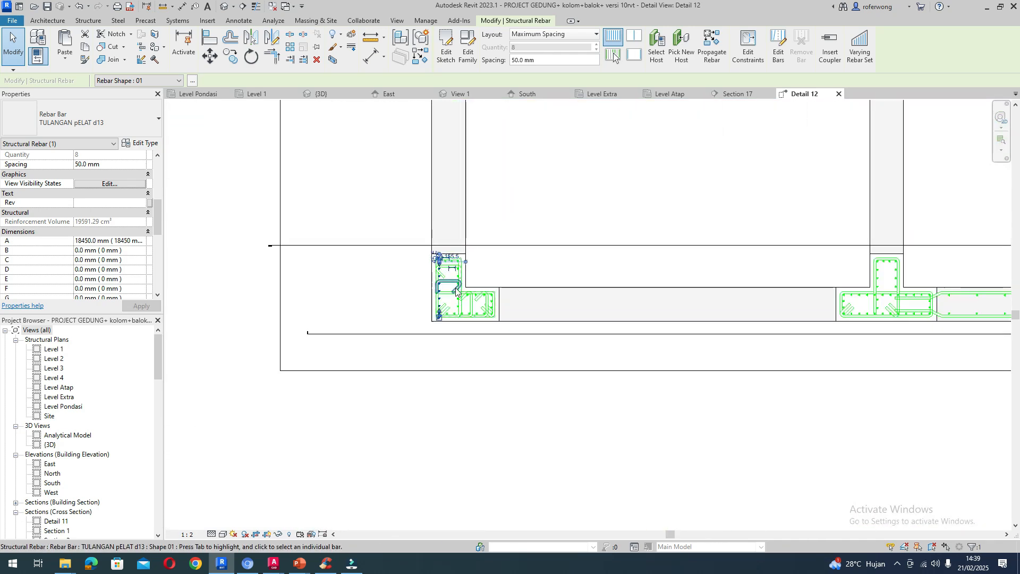
scroll(482, 301, "up", 7)
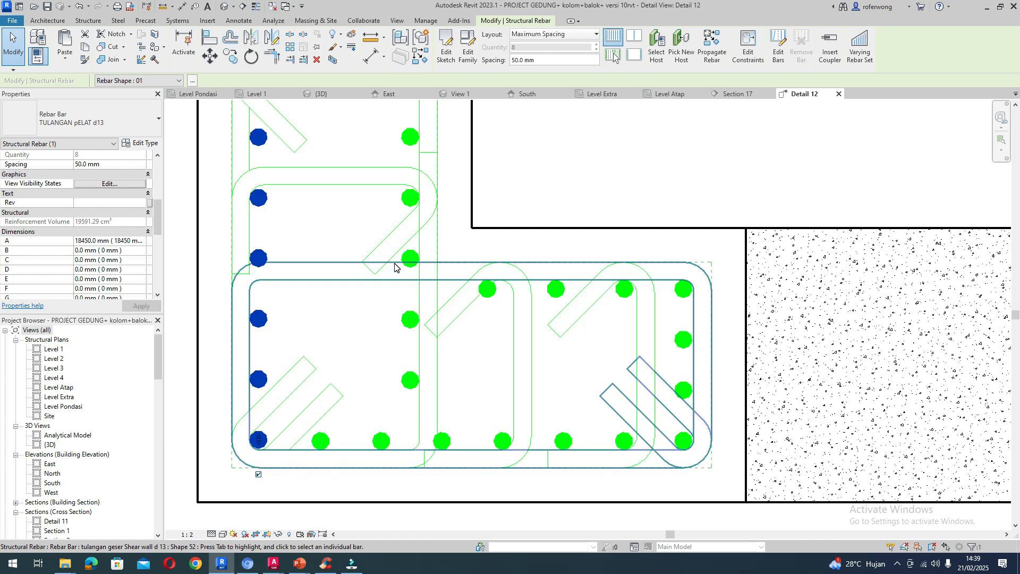
- Open the layout rule choices for the three-bar set along the horizontal leg's upper edge
left_click(455, 246)
left_click_drag(467, 246, 657, 324)
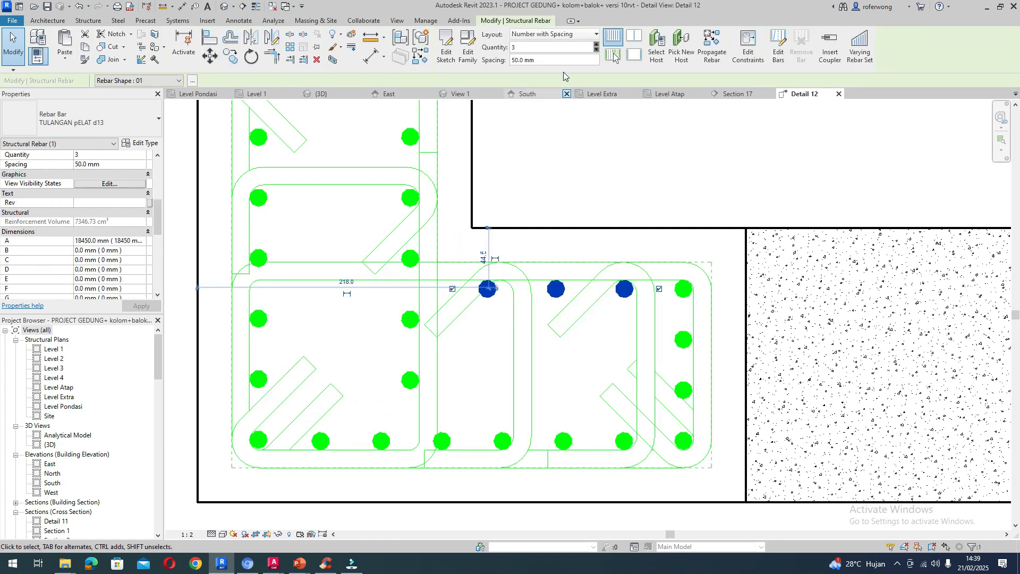
left_click(581, 36)
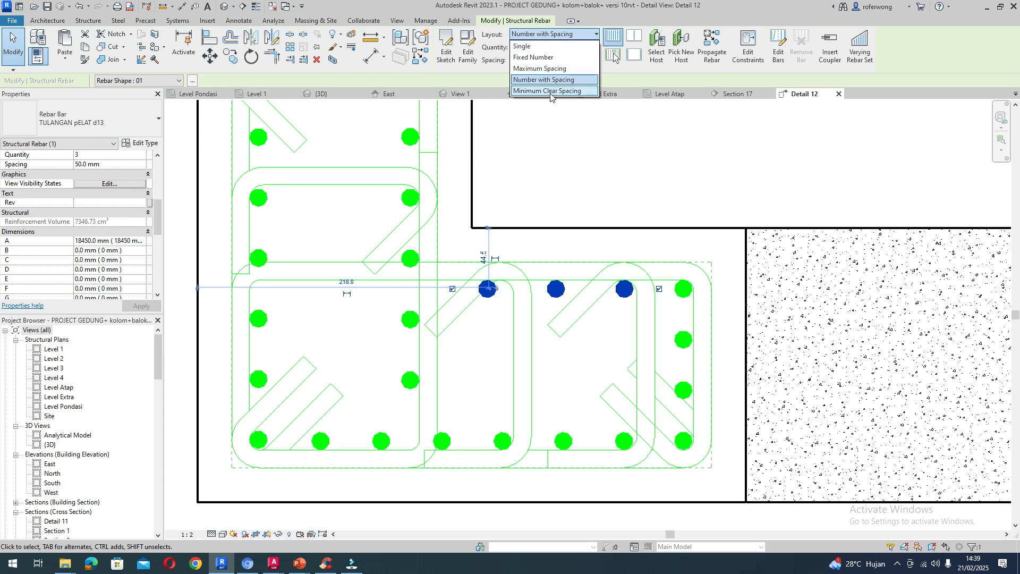
- Set the selected upper three-bar set's layout to Maximum Spacing and extend its right end toward the lower leg's corner bar
left_click(547, 69)
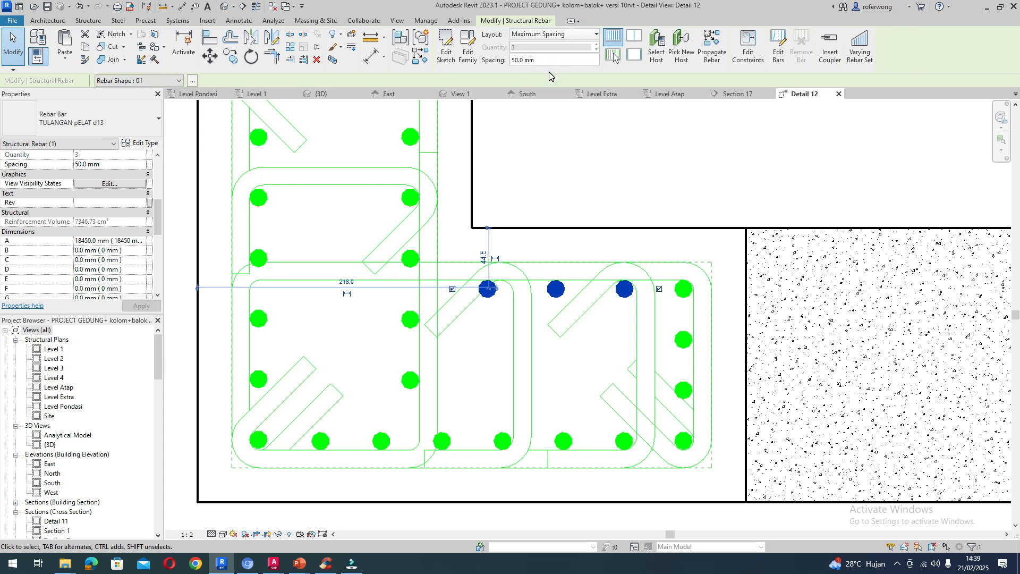
left_click(616, 300)
scroll(621, 292, "up", 6)
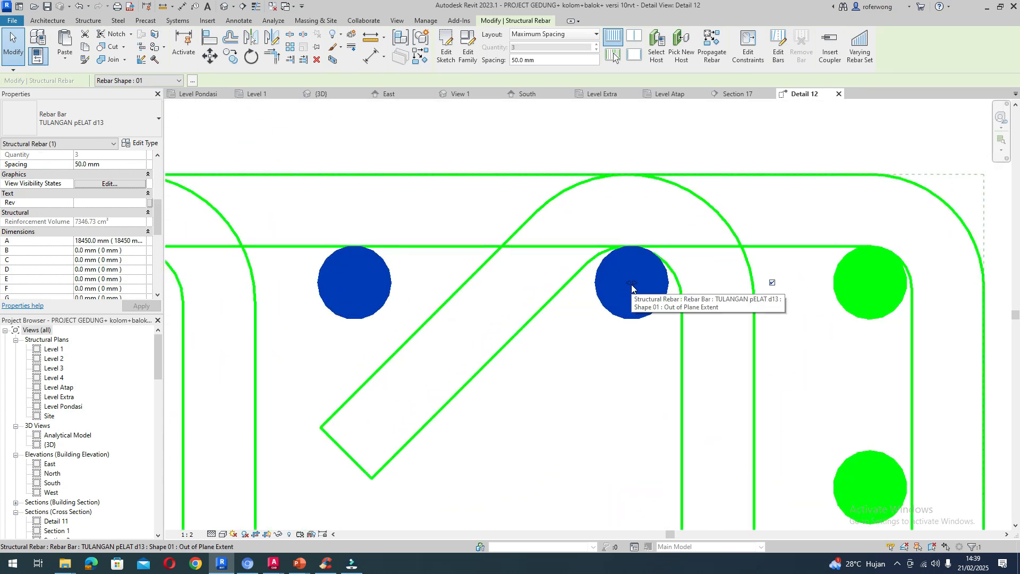
left_click_drag(634, 286, 658, 287)
scroll(658, 285, "down", 4)
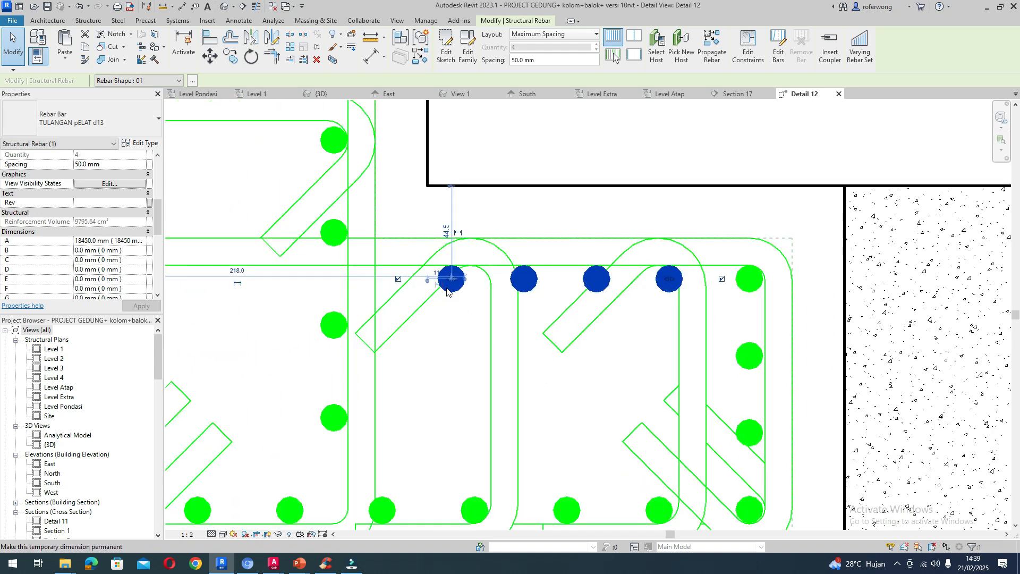
- Pull the upper rebar set's right end back until it holds three bars, and shift the whole set slightly right to 221.8 mm from the left face
scroll(652, 287, "up", 2)
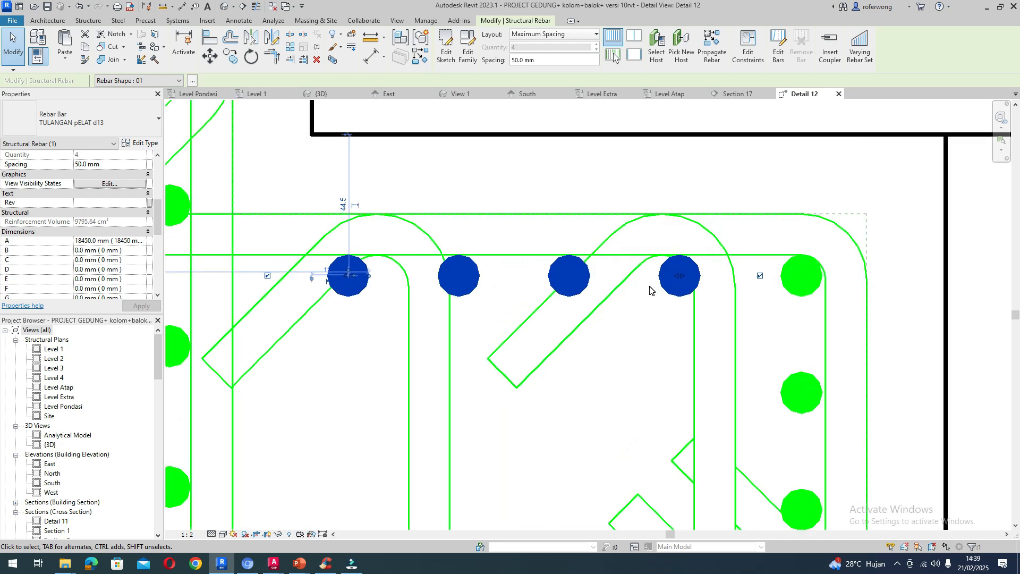
left_click_drag(676, 278, 664, 275)
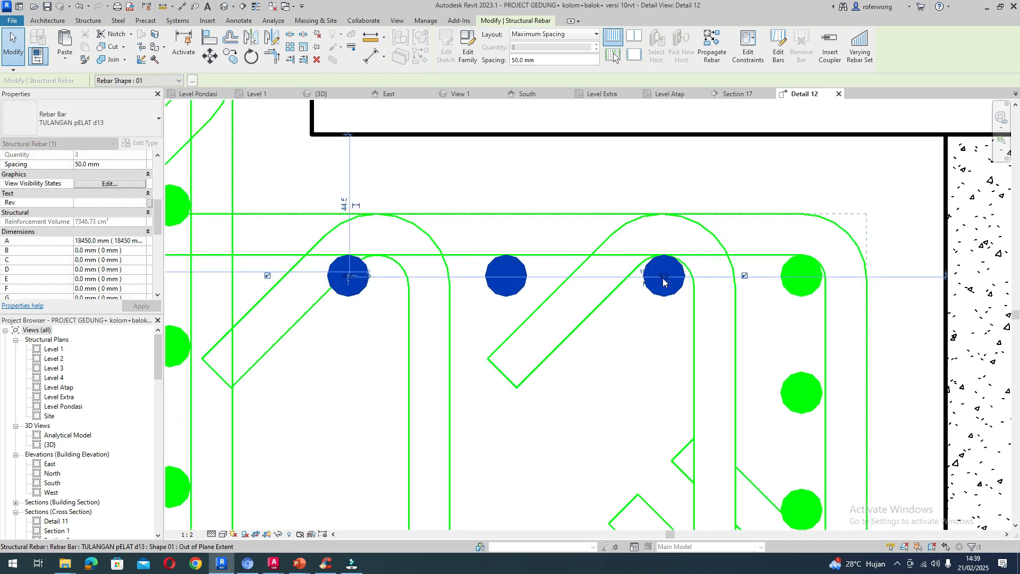
scroll(668, 288, "down", 1)
scroll(668, 288, "down", 1)
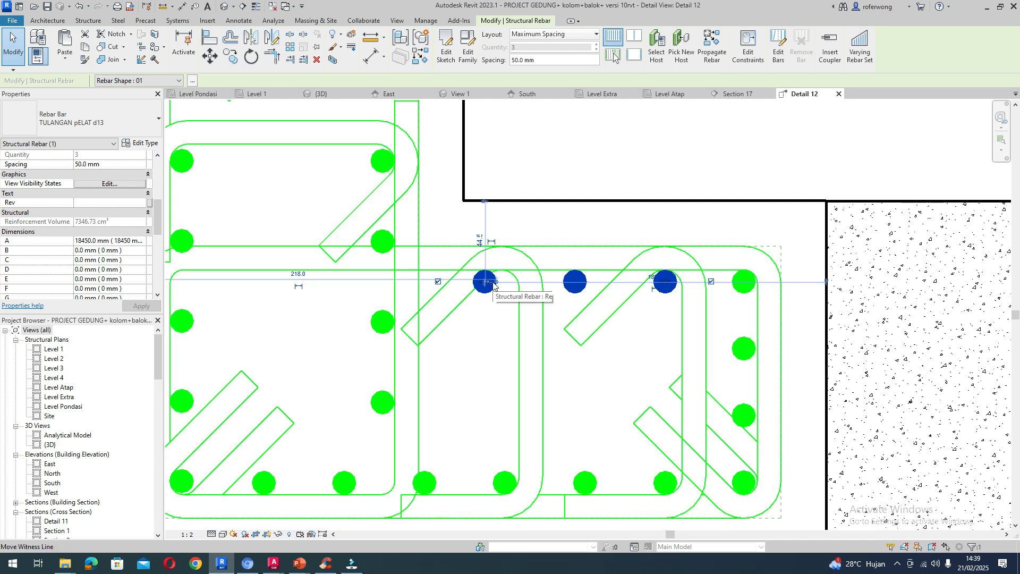
left_click_drag(493, 292, 493, 292)
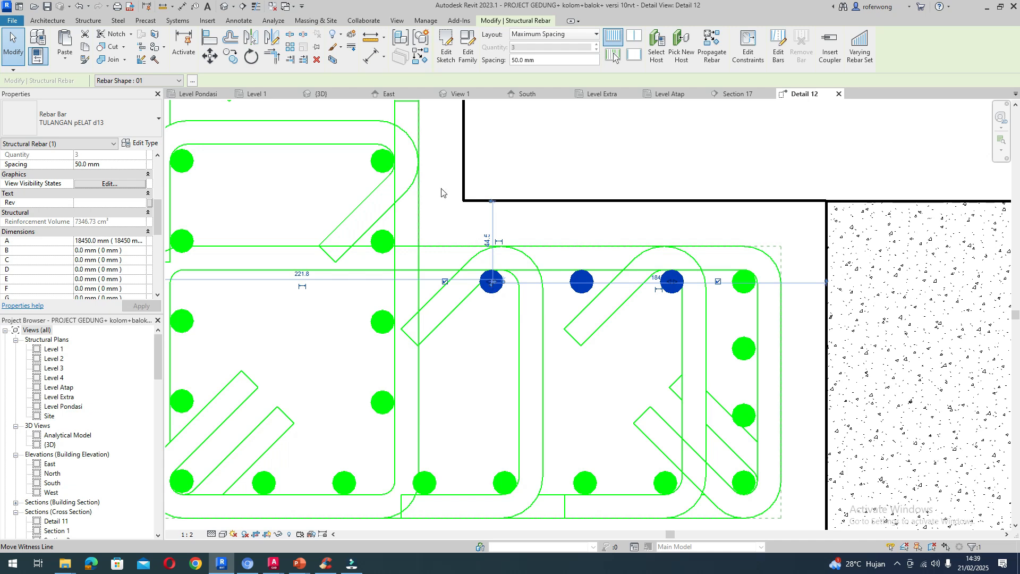
- Try the Minimum Clear Spacing layout on the upper rebar set and return it to Maximum Spacing
left_click(591, 37)
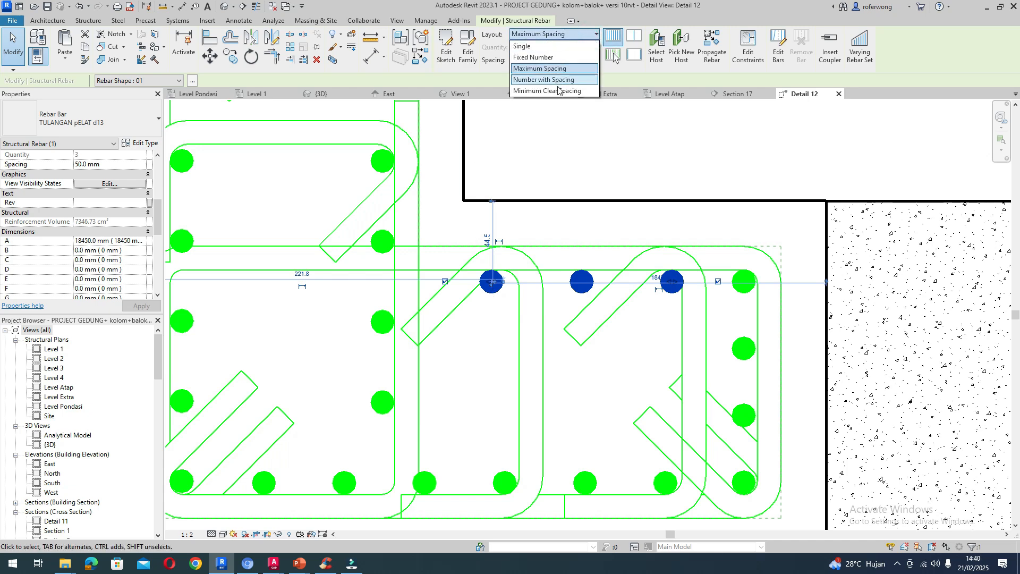
left_click(552, 91)
scroll(672, 273, "up", 1)
scroll(673, 269, "down", 2)
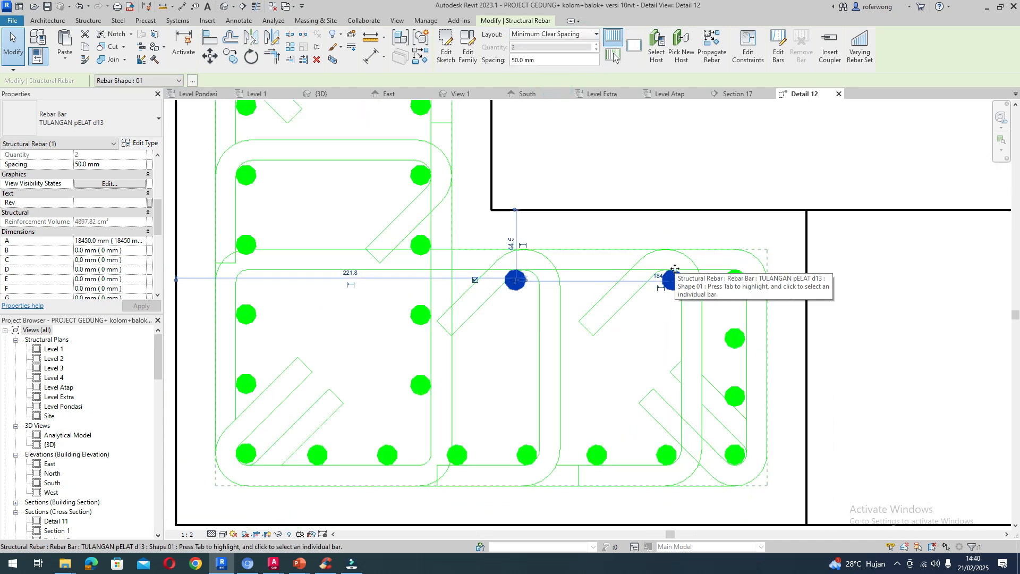
scroll(672, 273, "down", 3)
scroll(673, 279, "up", 3)
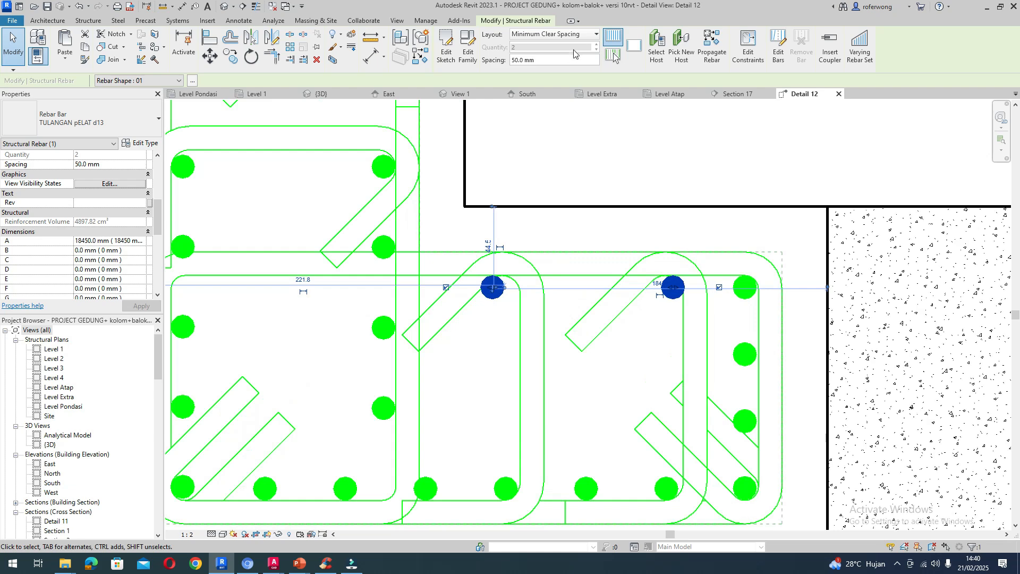
left_click(573, 34)
left_click(567, 68)
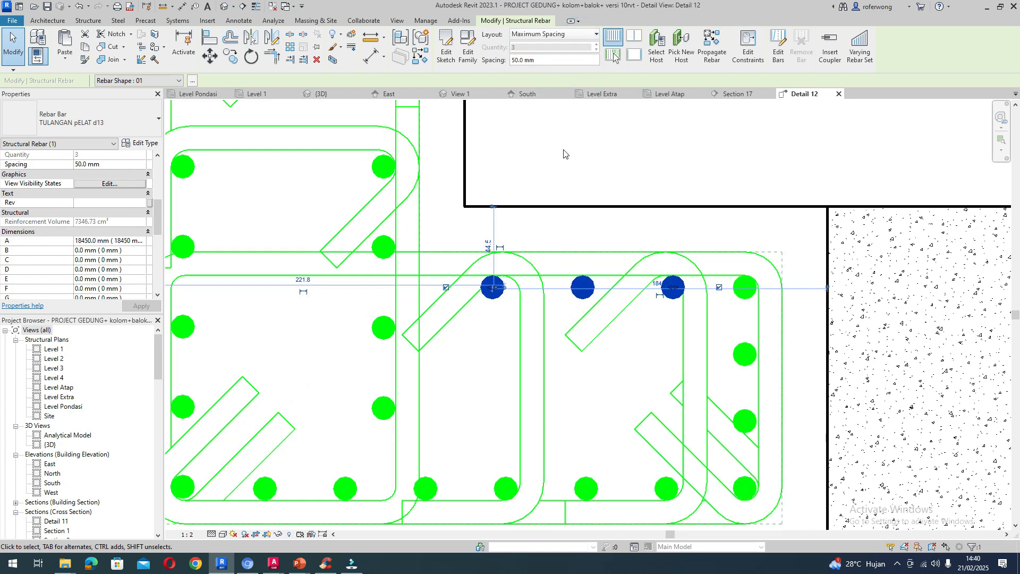
- Move the left end of the upper rebar set to about 226.9 mm from the left face, keeping its right end in place, and deselect it
scroll(558, 295, "up", 1)
scroll(558, 295, "down", 1)
scroll(495, 288, "up", 3)
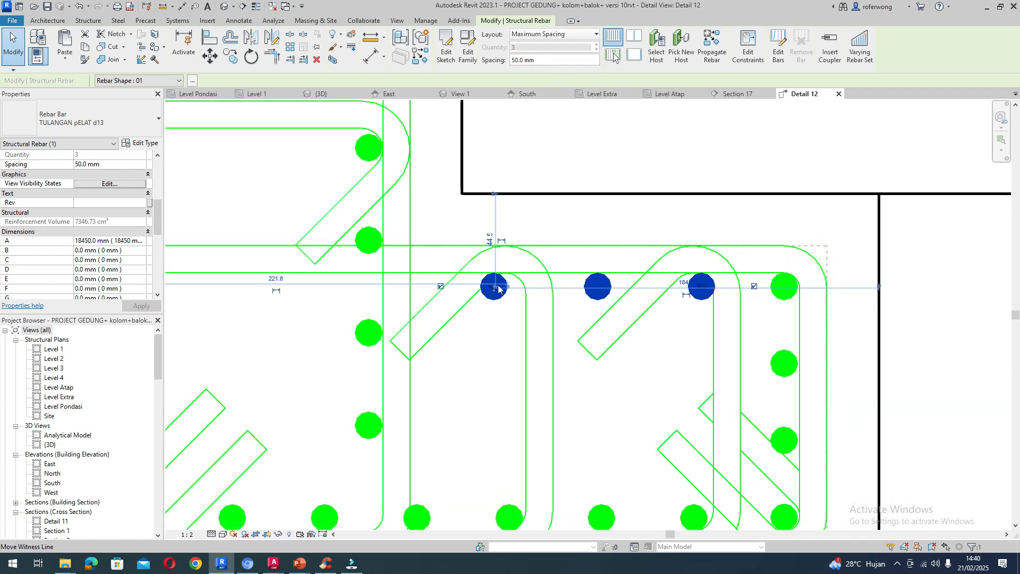
scroll(496, 290, "up", 3)
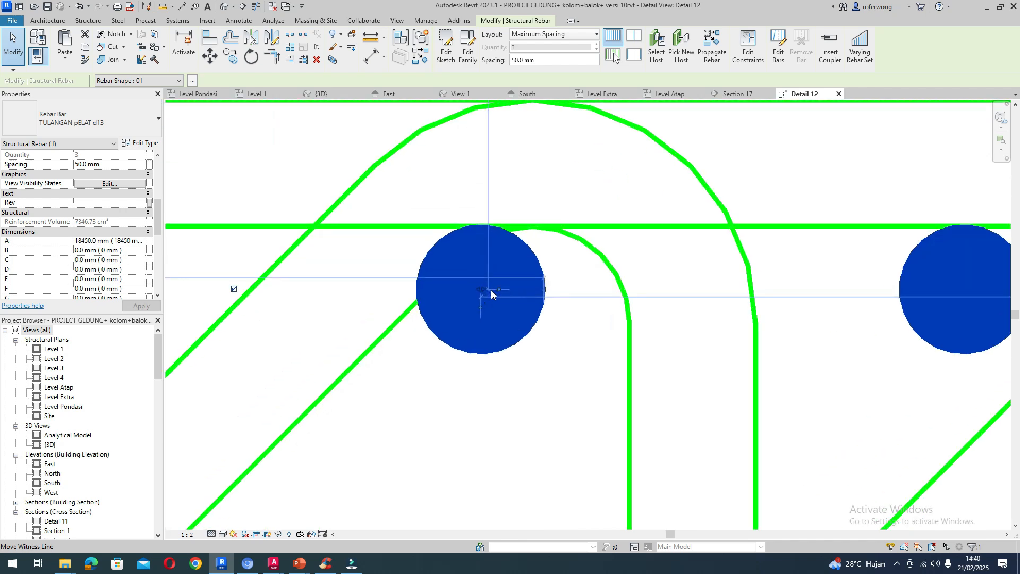
left_click_drag(483, 291, 530, 296)
scroll(534, 292, "down", 6)
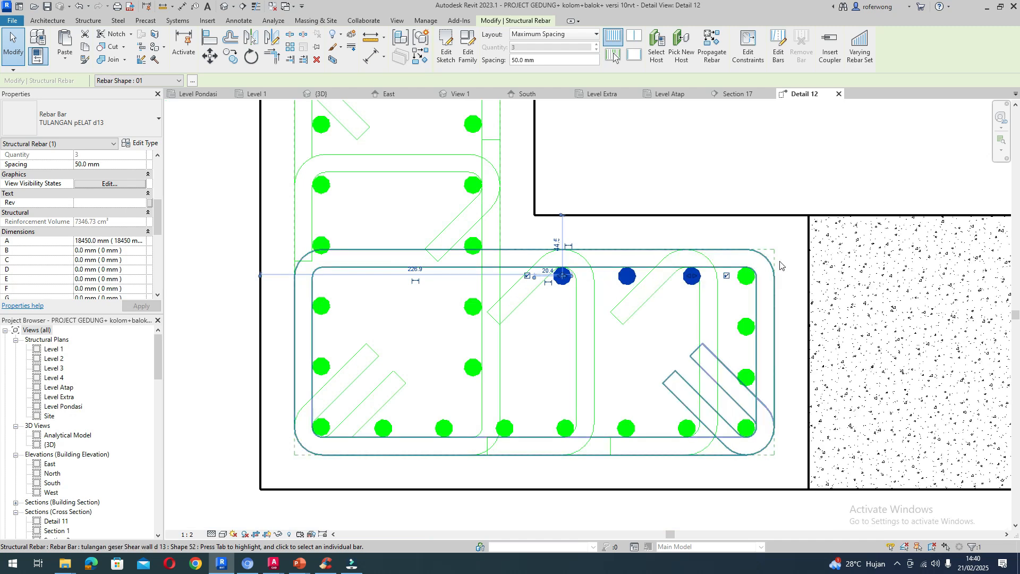
key("Escape")
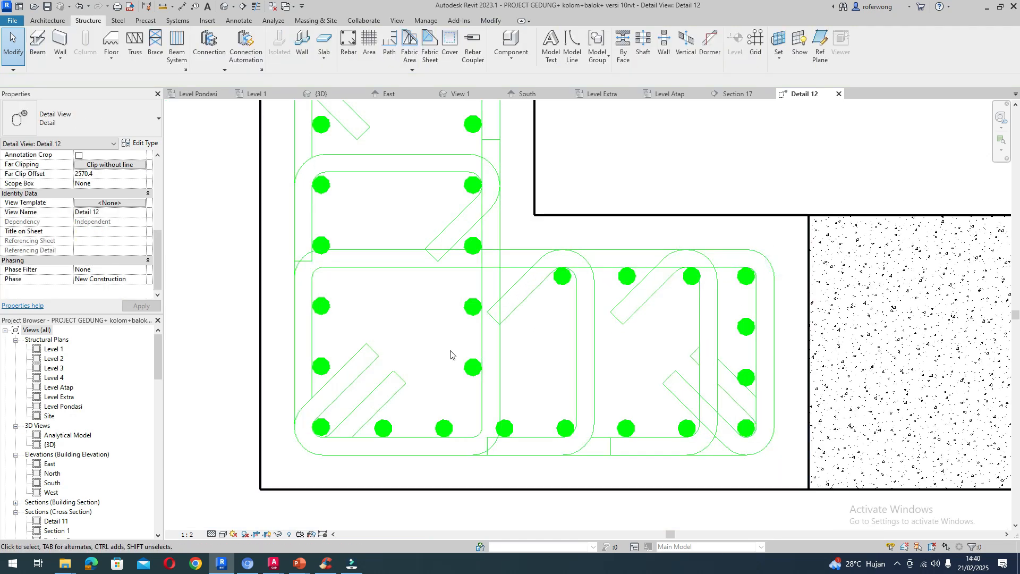
- Place two horizontal straight bars, type TULANGAN pELAT d13 and shape 01, across the lower leg of the L-shaped section
scroll(365, 290, "down", 1)
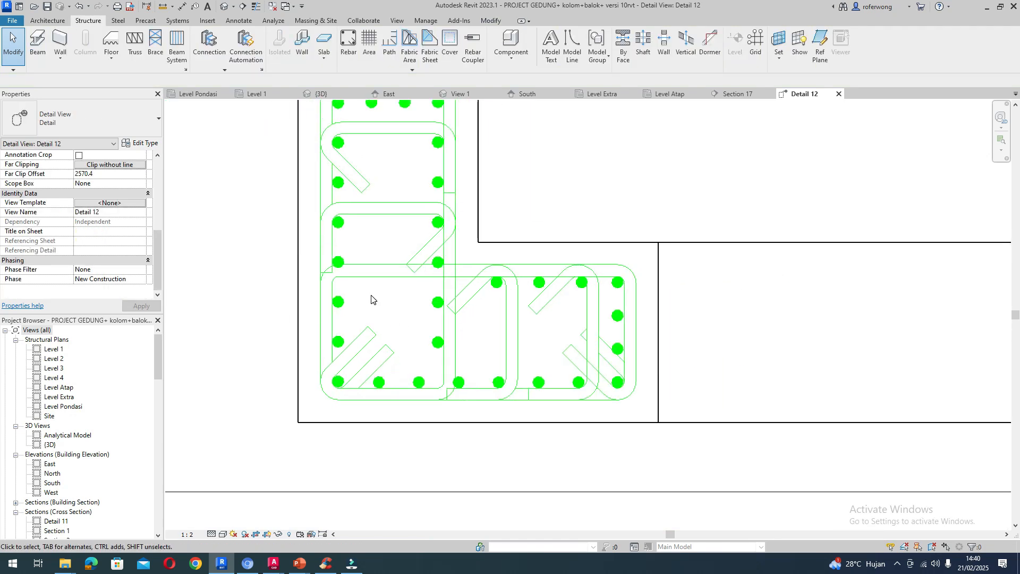
scroll(371, 299, "down", 1)
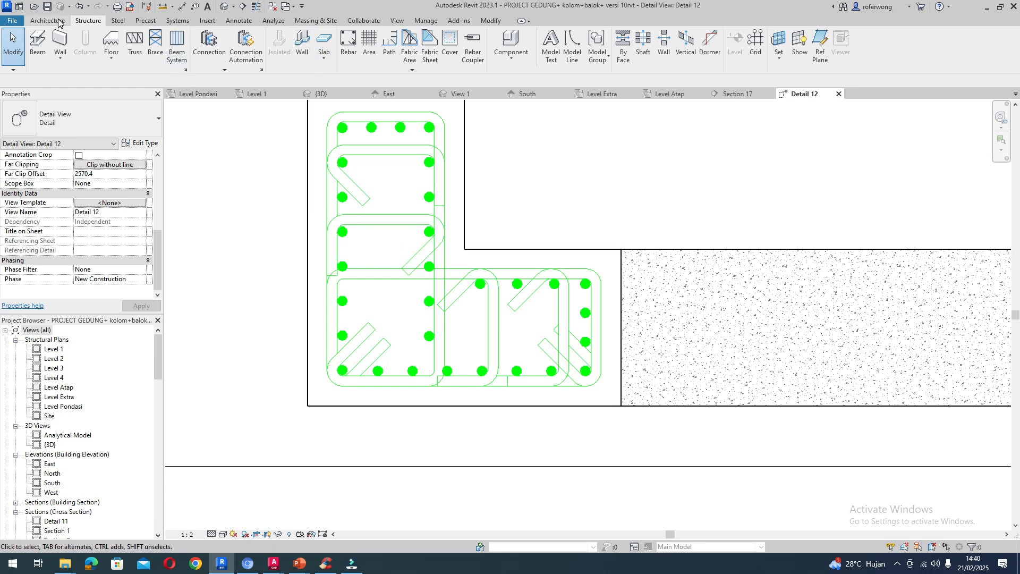
left_click(355, 53)
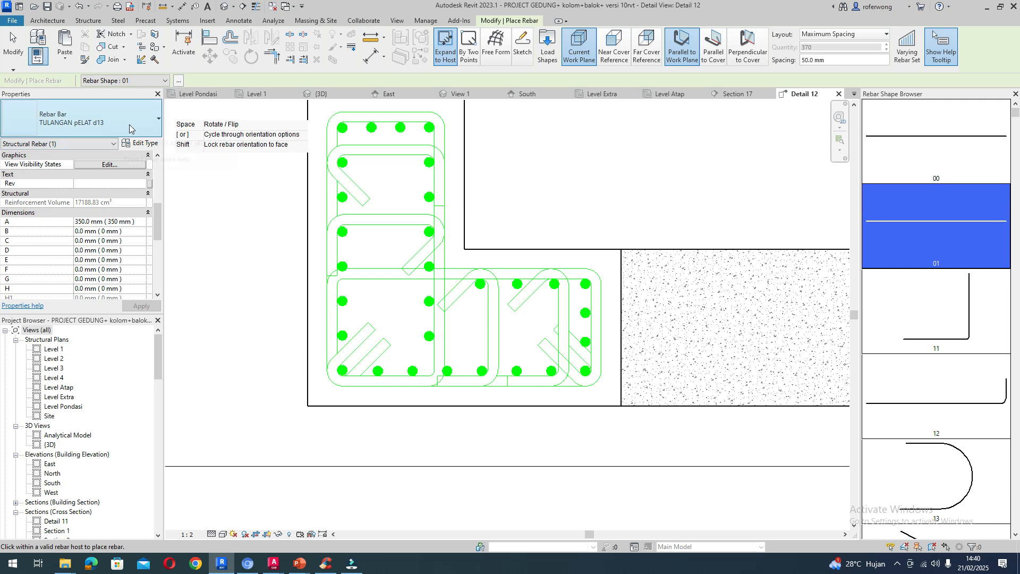
left_click(154, 128)
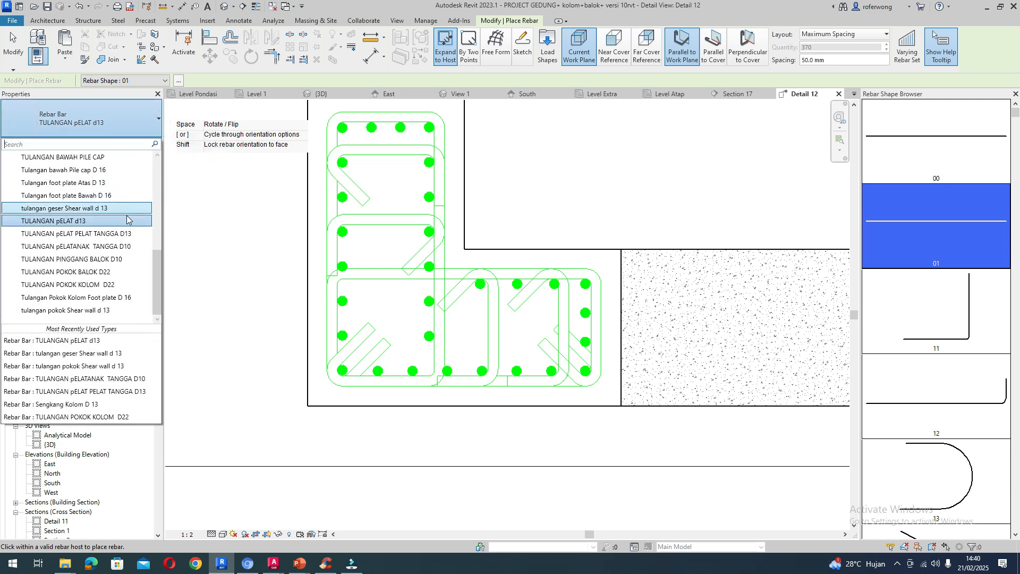
left_click(126, 221)
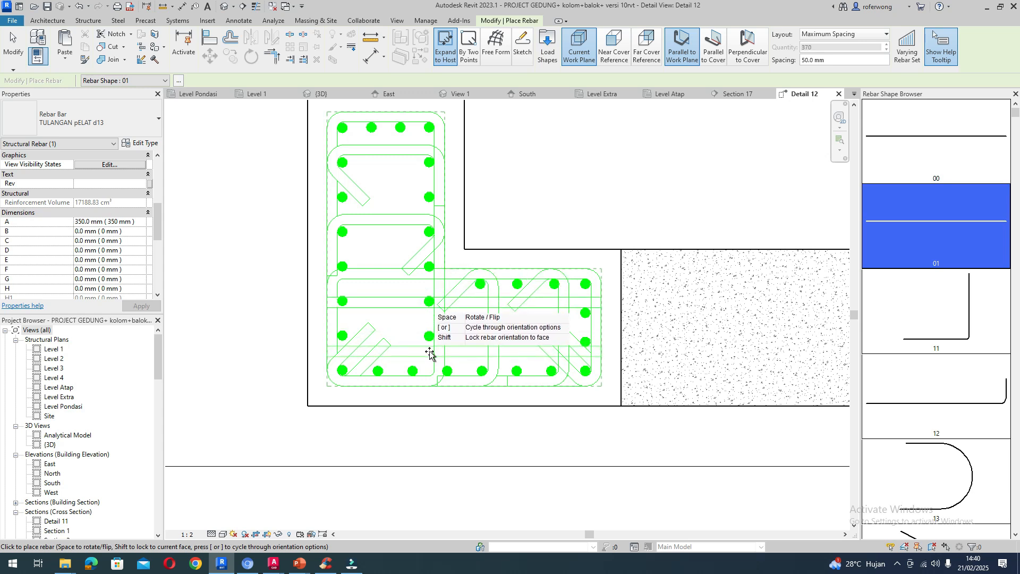
key("Escape")
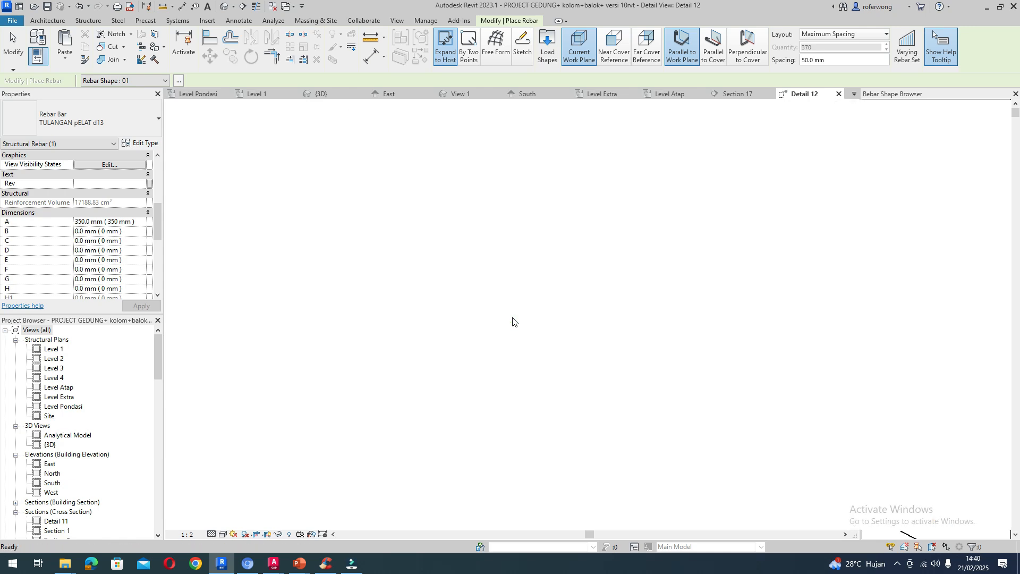
- Try to adjust the bottom end of the four-bar vertical row at the right end of the lower leg
scroll(362, 318, "up", 2)
scroll(346, 321, "up", 1)
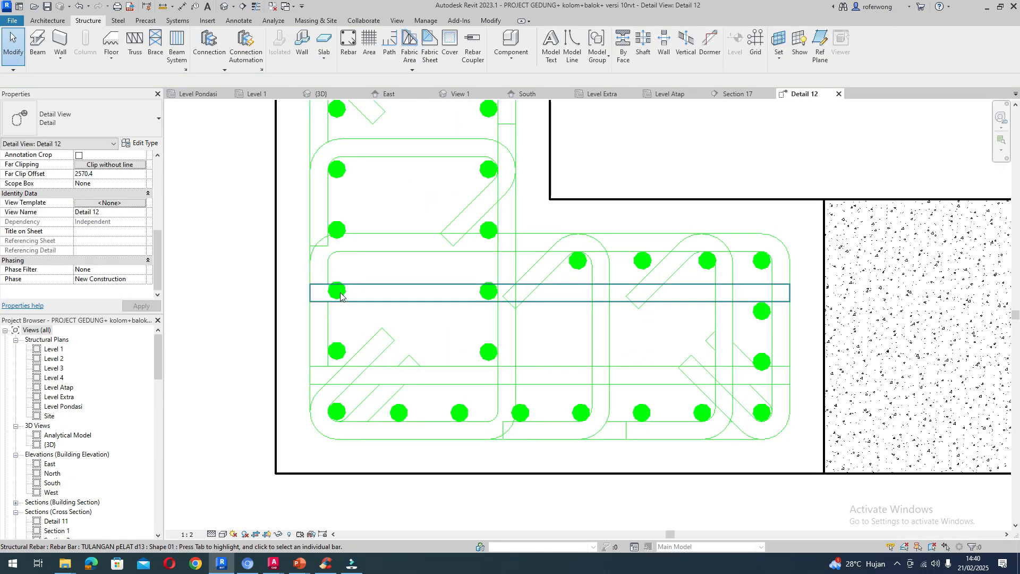
left_click(340, 226)
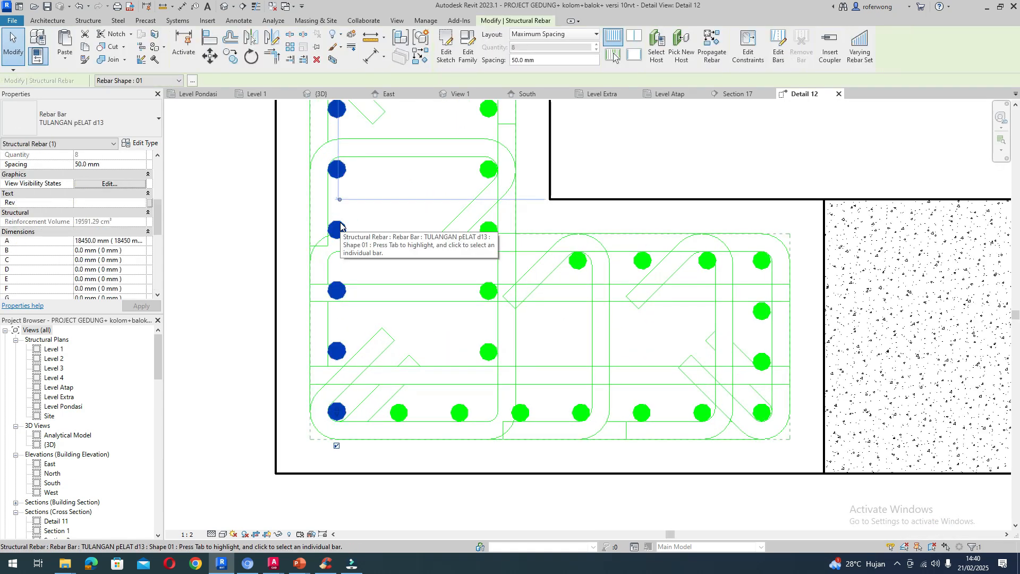
left_click(764, 314)
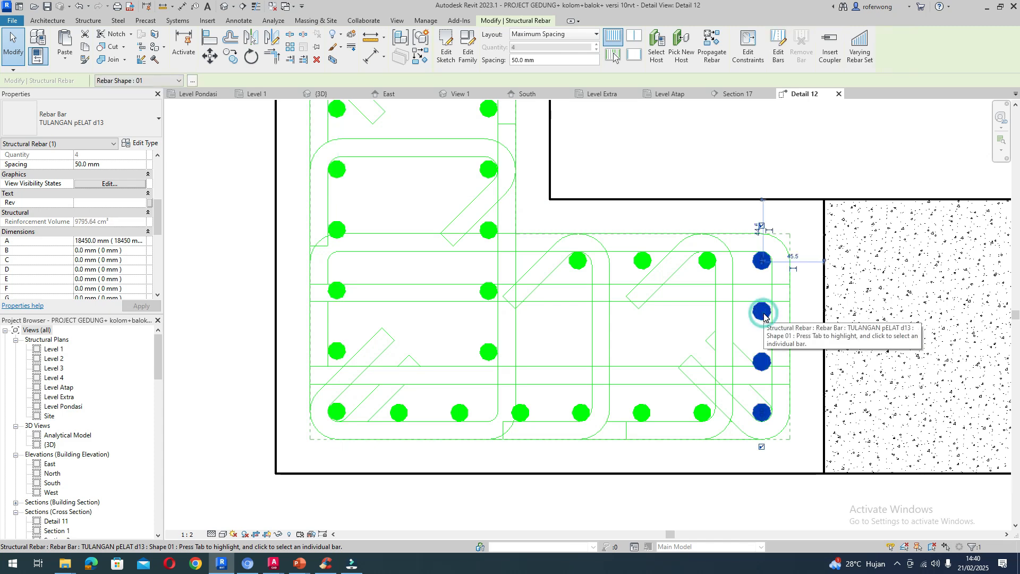
scroll(765, 322, "up", 2)
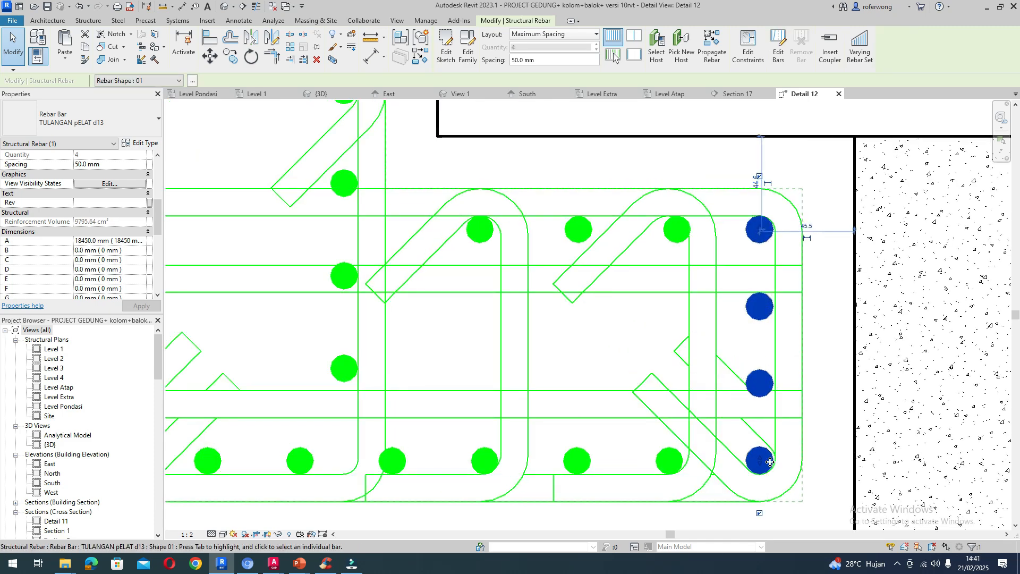
scroll(760, 460, "up", 1)
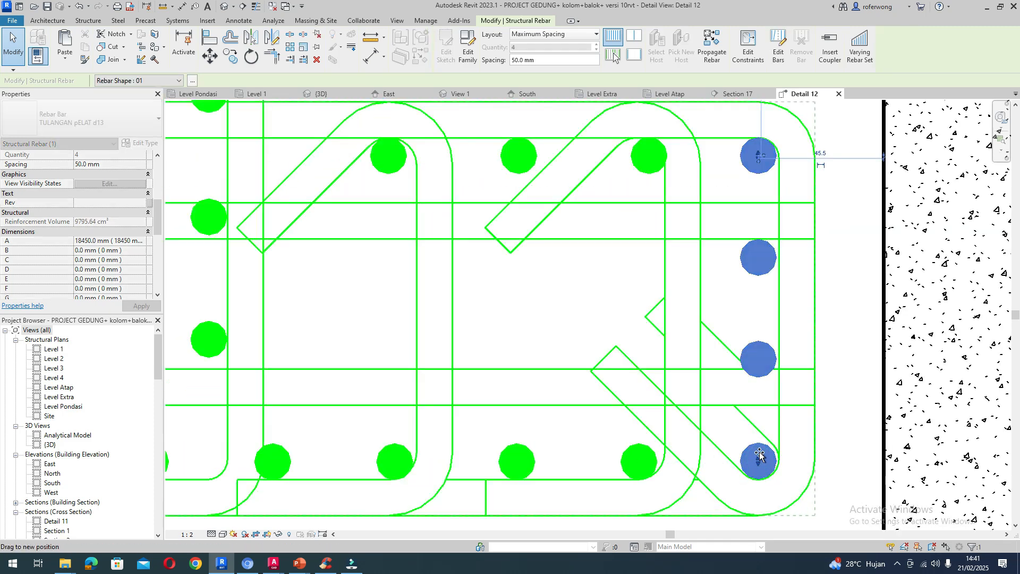
left_click_drag(759, 453, 758, 455)
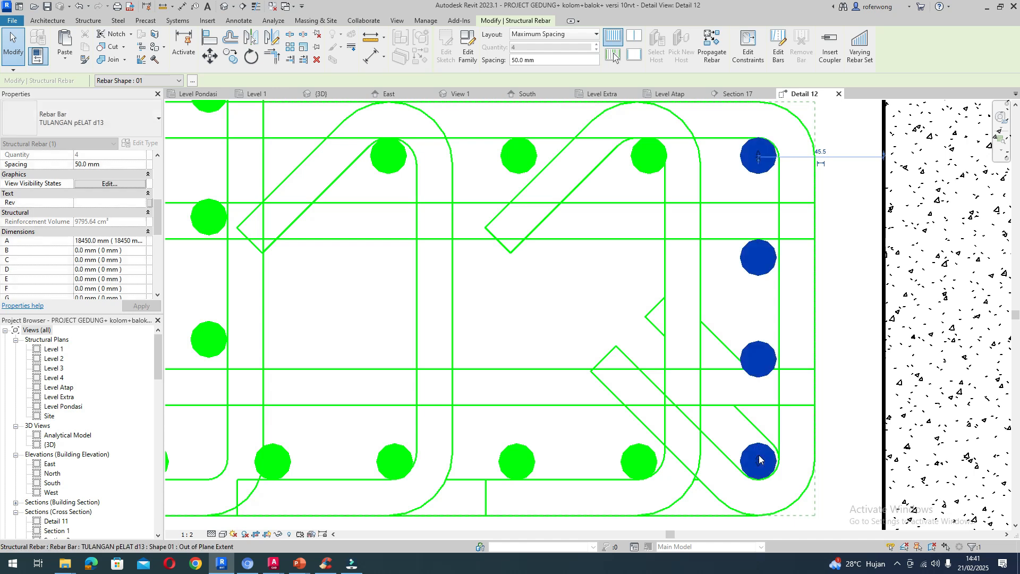
scroll(760, 459, "up", 1)
scroll(760, 460, "up", 1)
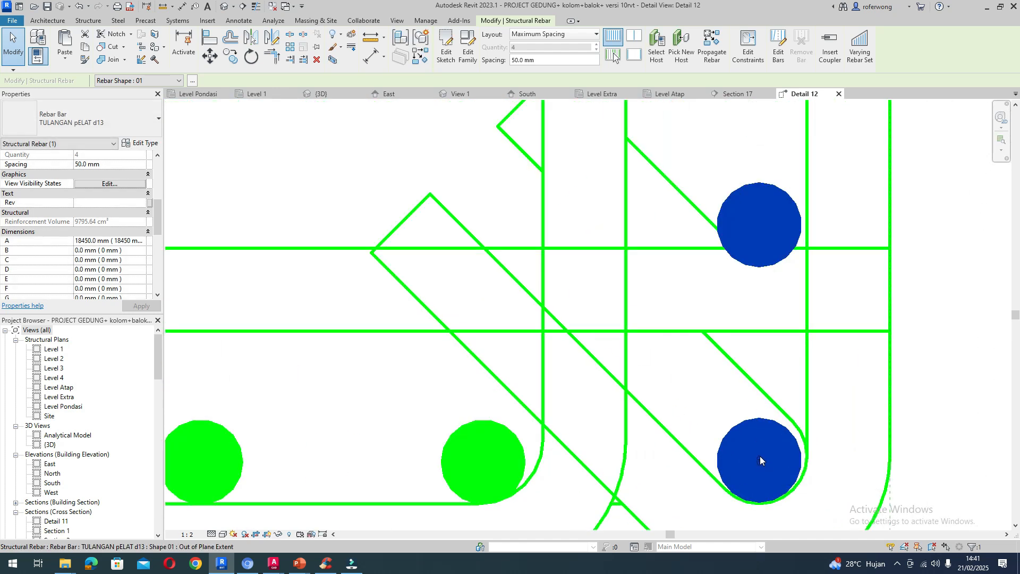
mouse_move(758, 458)
left_mouse_down()
mouse_move(763, 448)
mouse_move(760, 468)
left_mouse_up()
scroll(759, 461, "up", 1)
scroll(759, 462, "up", 3)
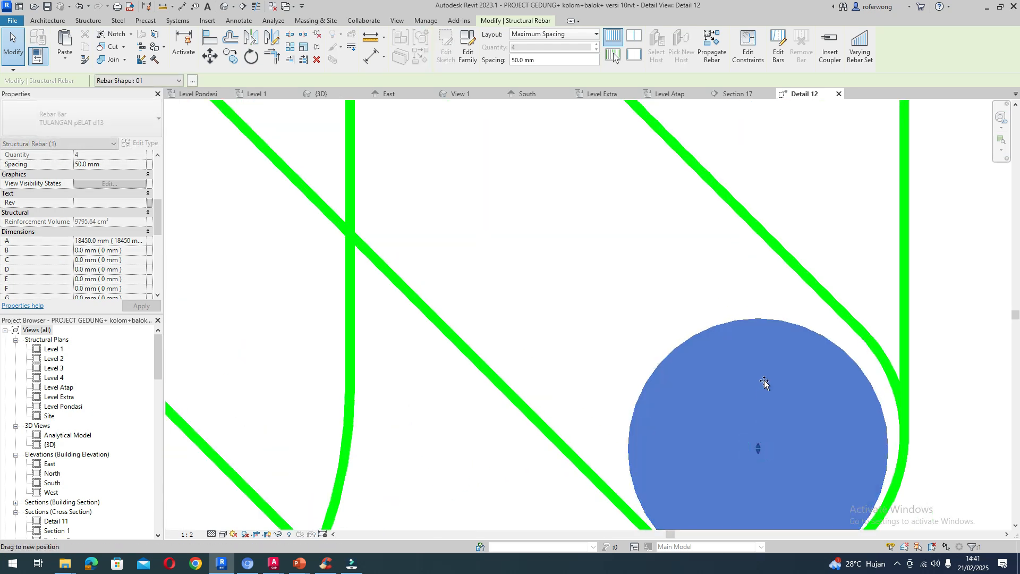
scroll(767, 371, "down", 4)
left_click(762, 399)
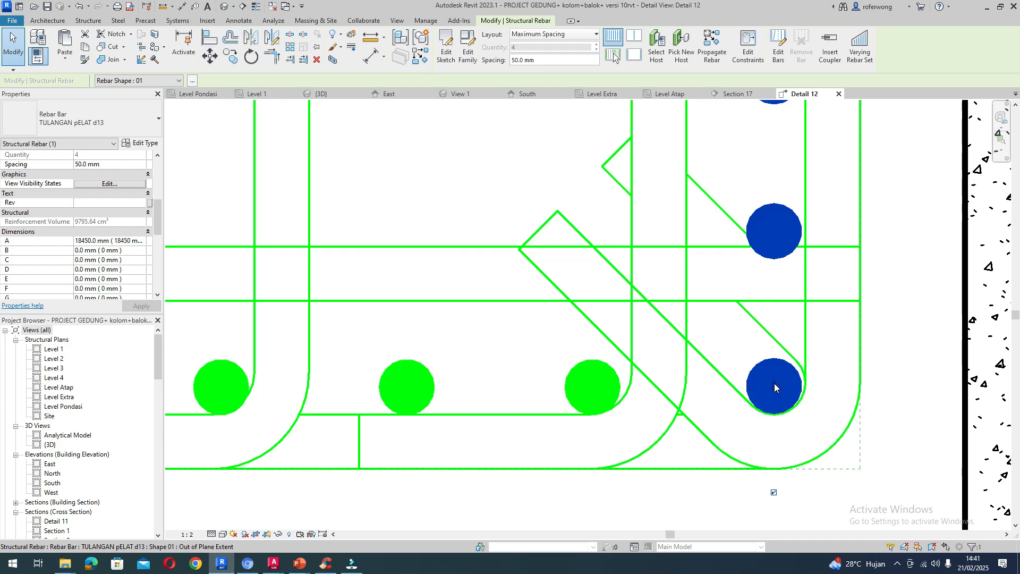
- Lower the top bar of the four-bar row at the lower leg's right end slightly, keeping its bottom bar in place
scroll(774, 387, "down", 3)
scroll(774, 207, "up", 6)
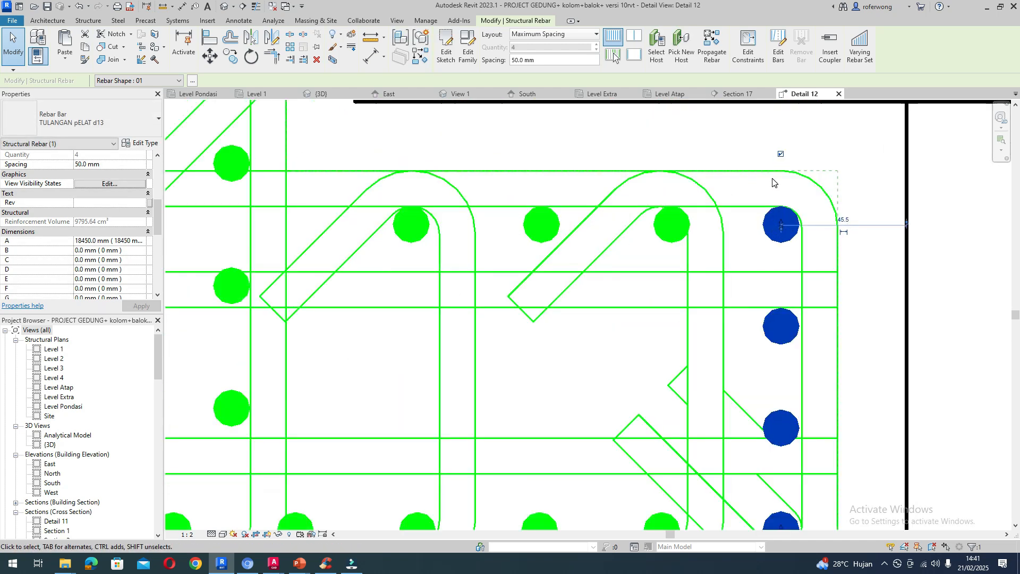
scroll(773, 252, "up", 4)
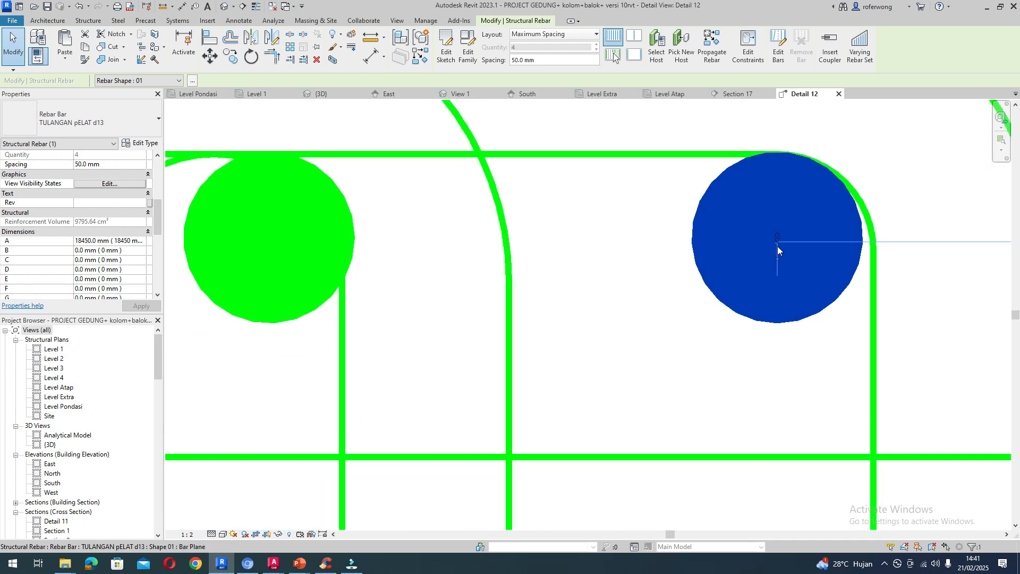
left_click_drag(776, 234, 775, 341)
scroll(794, 237, "down", 2)
scroll(793, 237, "down", 7)
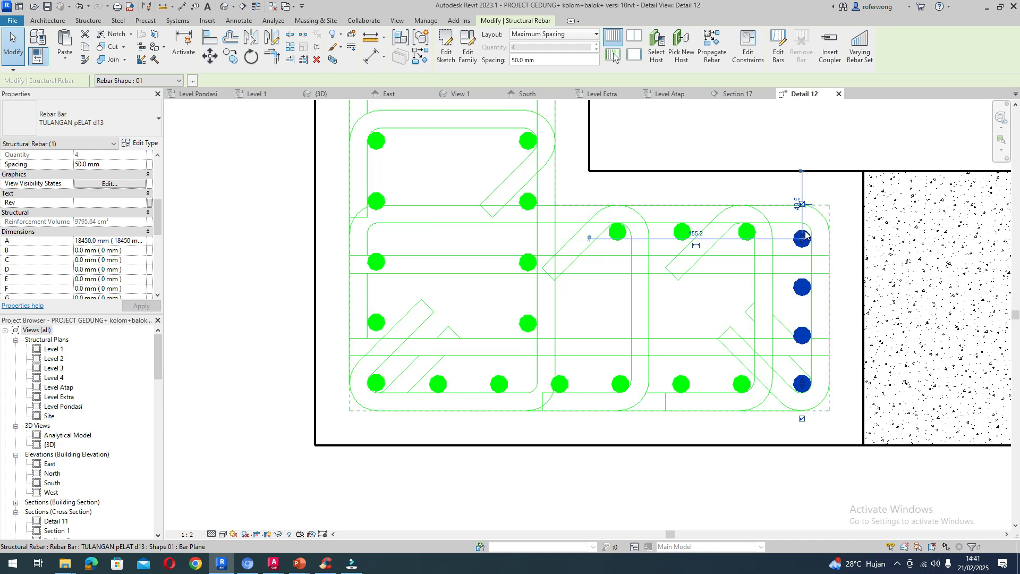
scroll(804, 232, "up", 3)
scroll(807, 235, "down", 4)
scroll(809, 235, "up", 3)
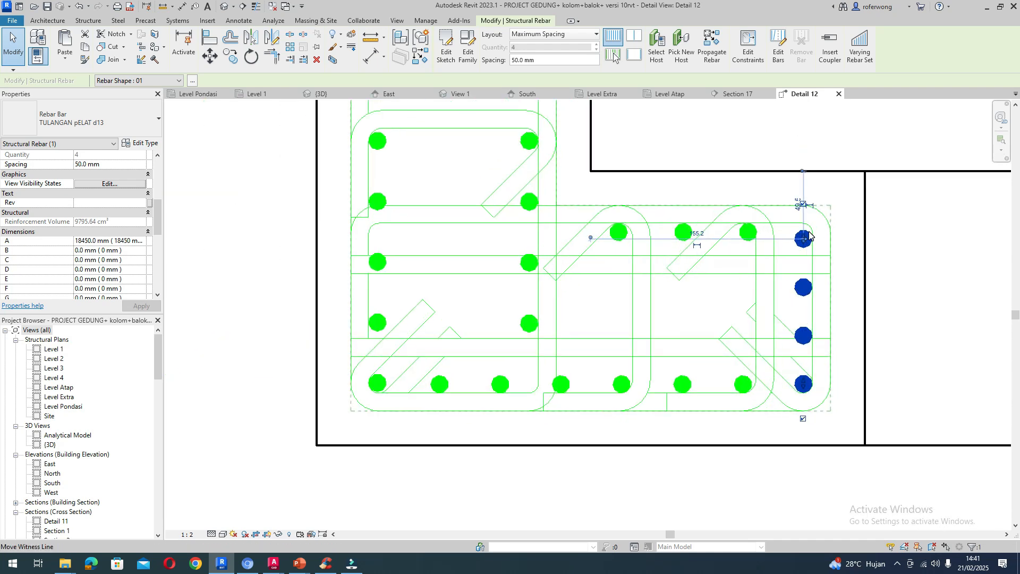
scroll(808, 259, "down", 1)
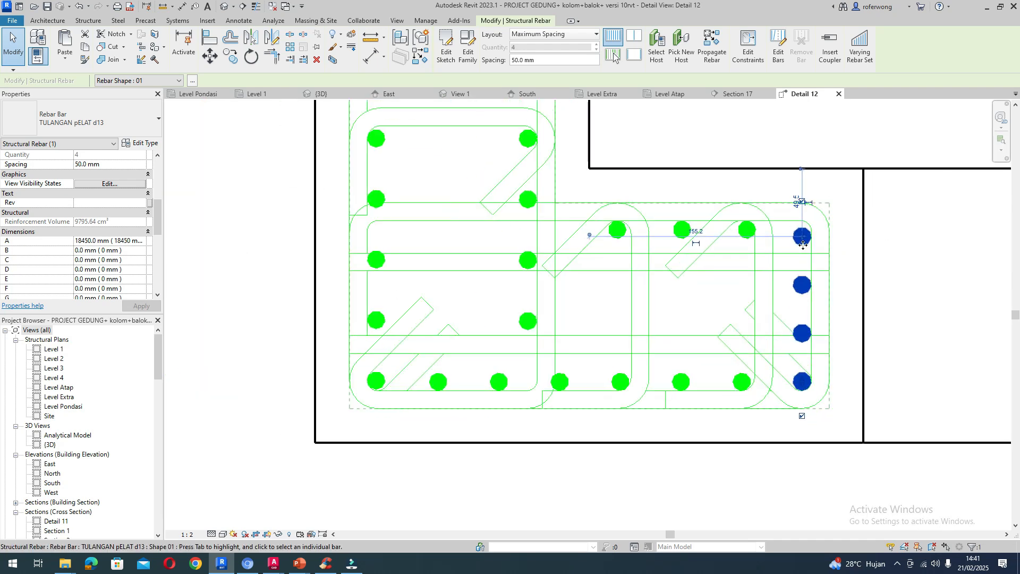
- Try to fine-tune the bottom end of the eight-bar vertical row along the left face of the L-shaped section
left_click(376, 197)
scroll(367, 389, "down", 1)
scroll(372, 374, "up", 5)
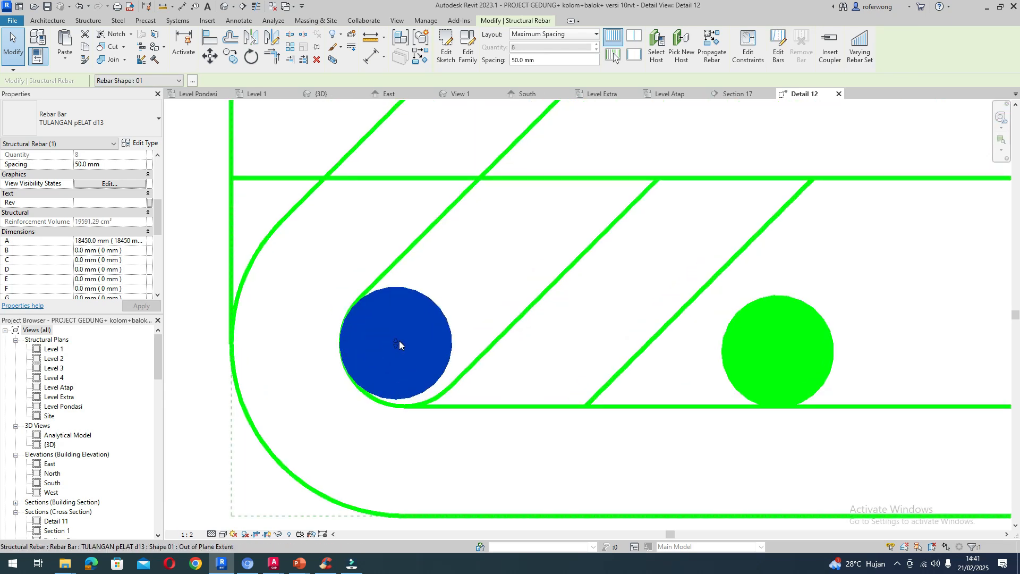
left_click_drag(396, 340, 406, 332)
scroll(396, 378, "down", 4)
double_click(393, 268)
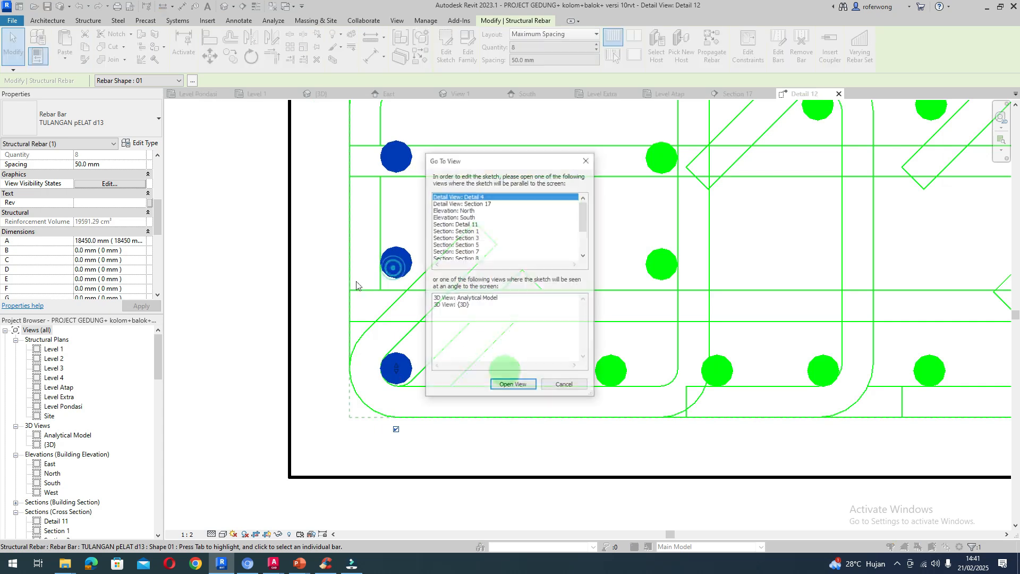
left_click(465, 239)
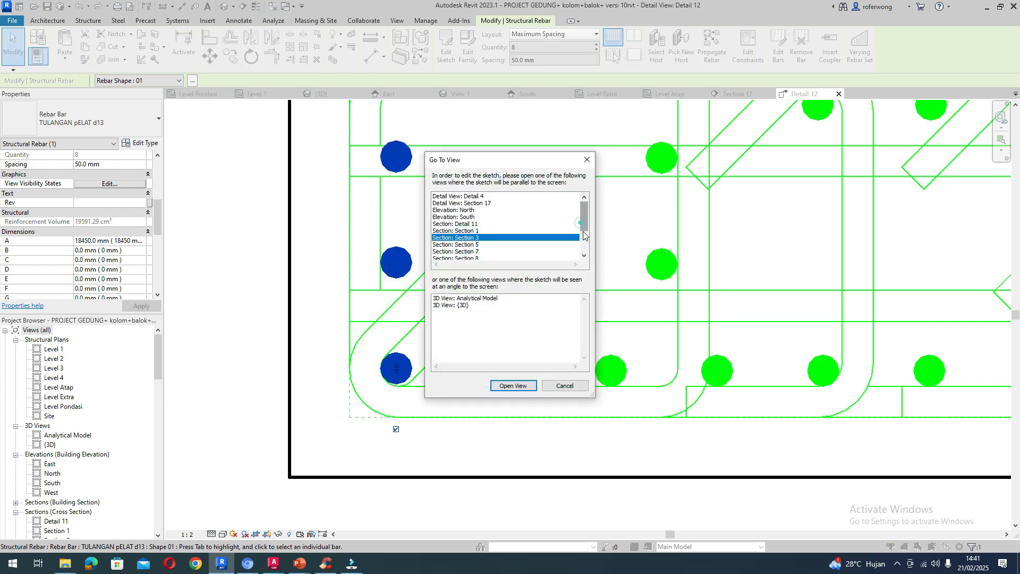
left_click_drag(584, 234, 587, 321)
left_click(569, 387)
- Raise the top bar of the four-bar row at the lower leg's right end to align with the adjacent upper bars
scroll(410, 390, "down", 7)
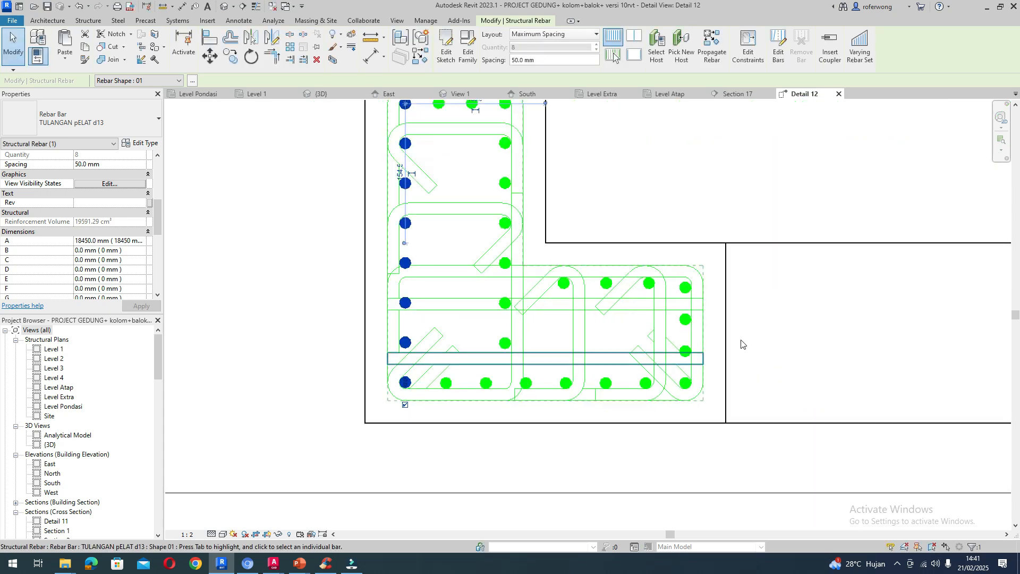
scroll(697, 330, "up", 3)
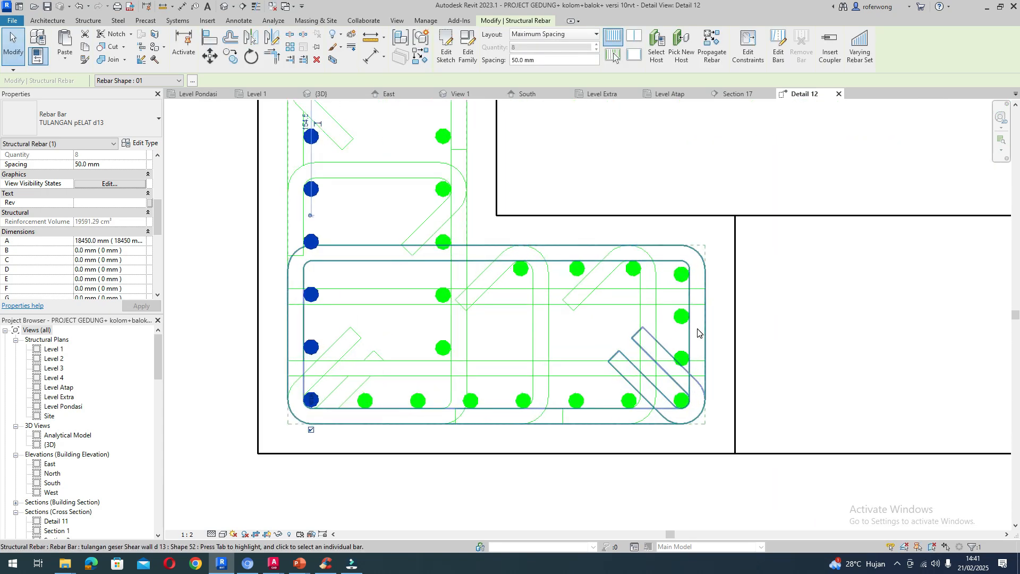
left_click(640, 315)
left_click(494, 298)
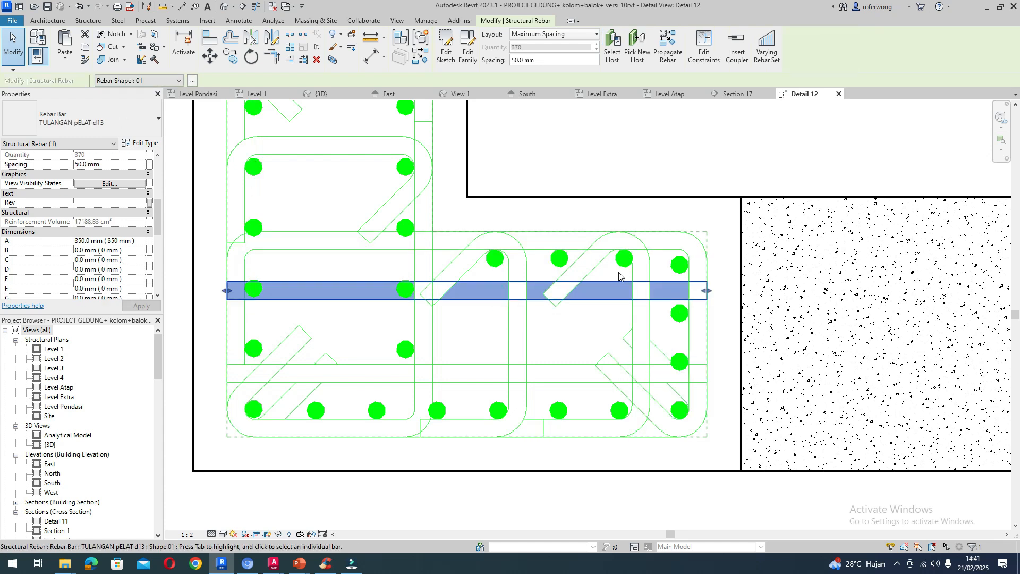
left_click(685, 259)
scroll(683, 263, "up", 6)
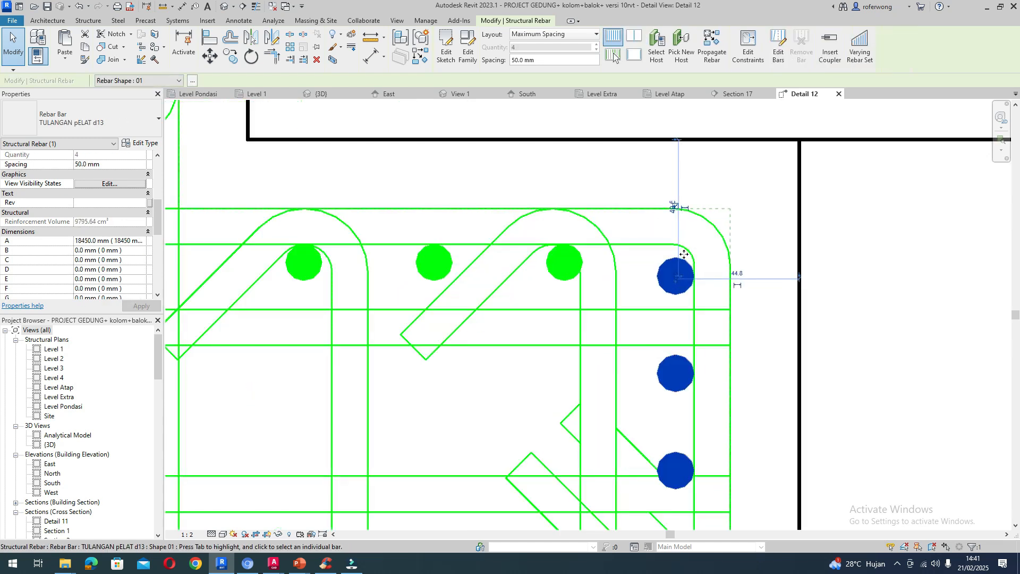
left_click_drag(668, 283, 671, 242)
scroll(670, 243, "down", 2)
scroll(670, 242, "down", 5)
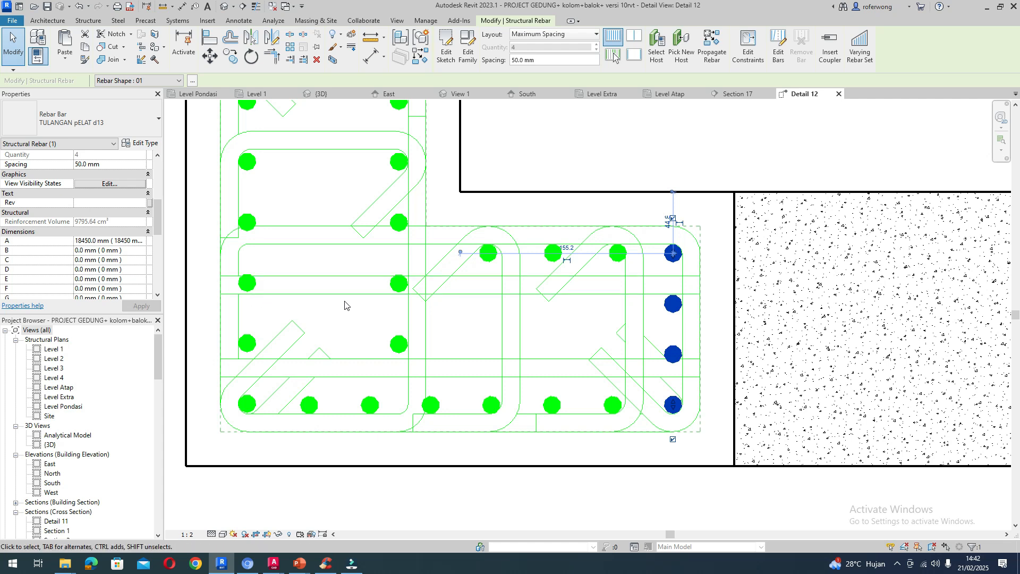
- Move the upper horizontal bar in the lower leg slightly down, below the adjacent pair of longitudinal bars
left_click(379, 293)
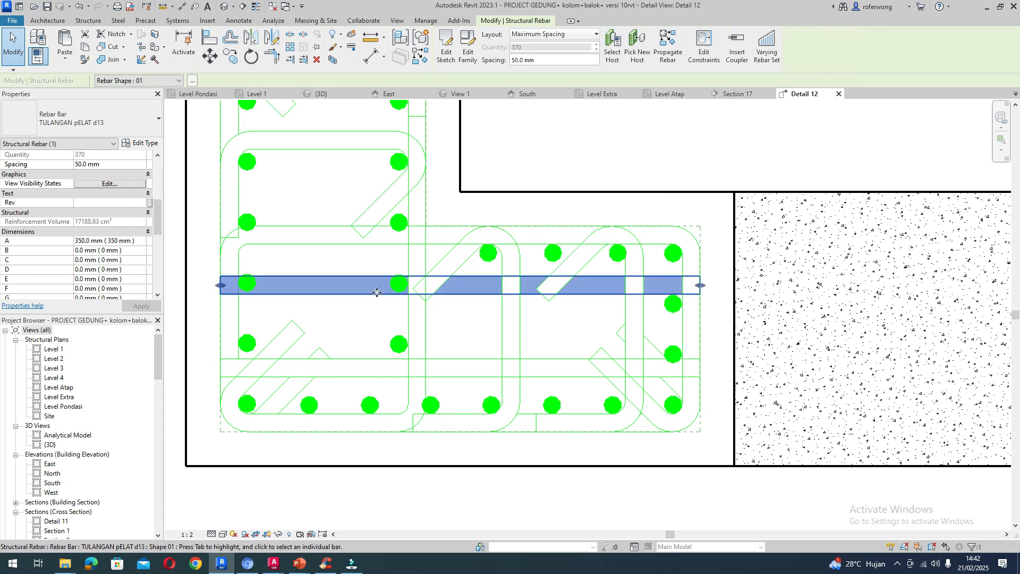
left_click_drag(376, 293, 375, 310)
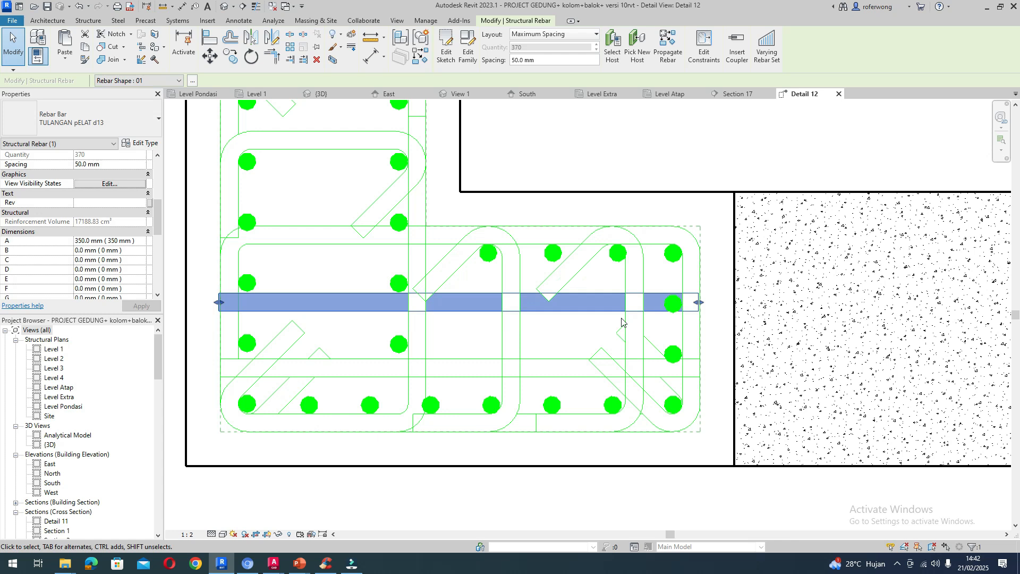
- Try the Minimum Clear Spacing layout on the four-bar row at the lower leg's right end, and switch it to Number with Spacing
left_click(670, 353)
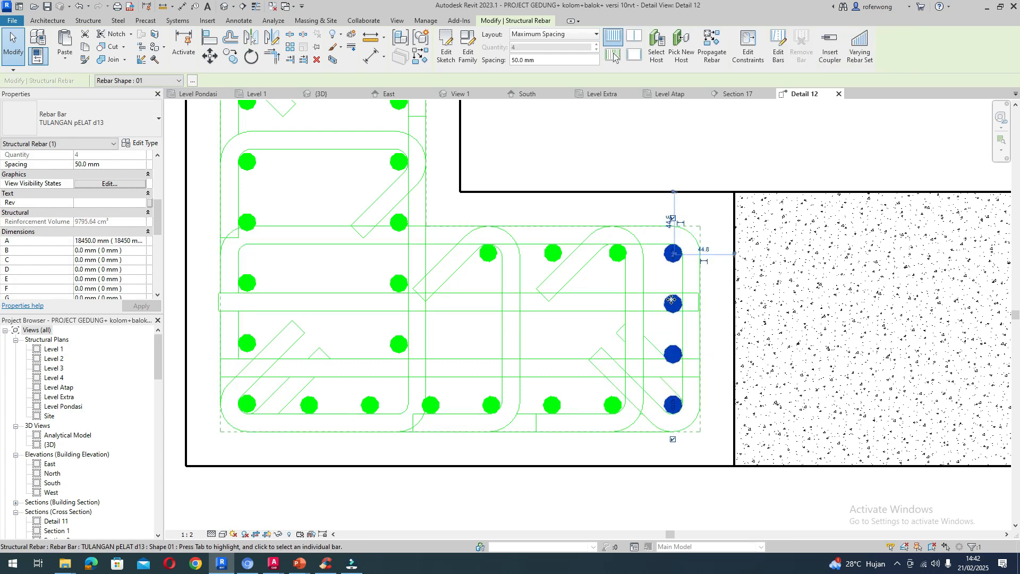
left_click(595, 36)
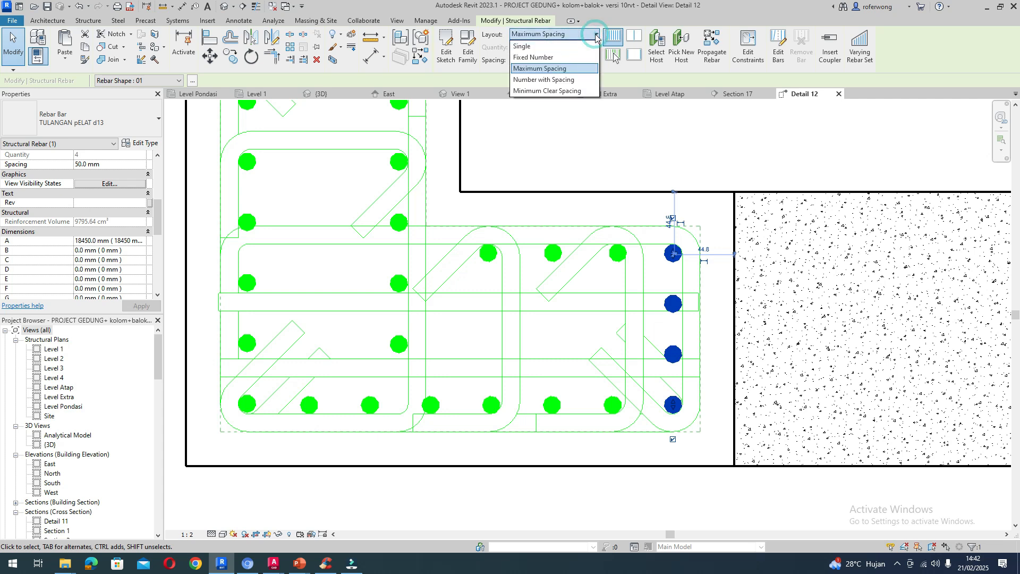
left_click(556, 91)
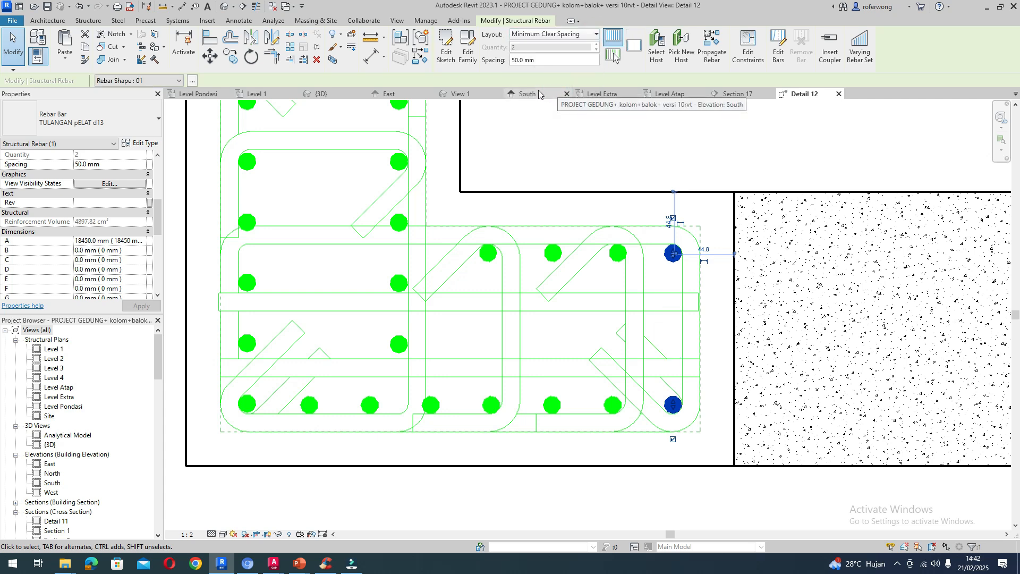
left_click(592, 37)
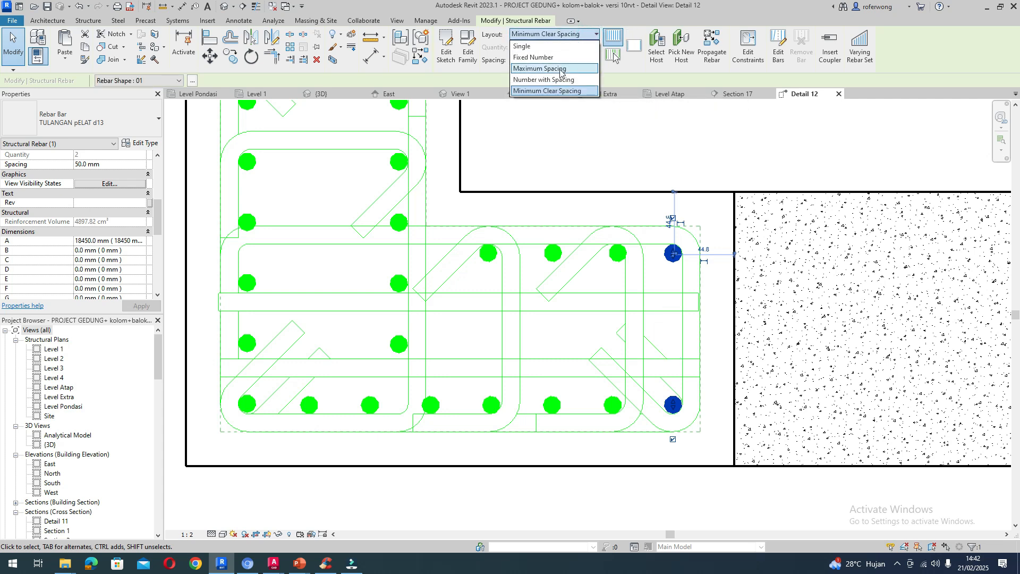
left_click(559, 80)
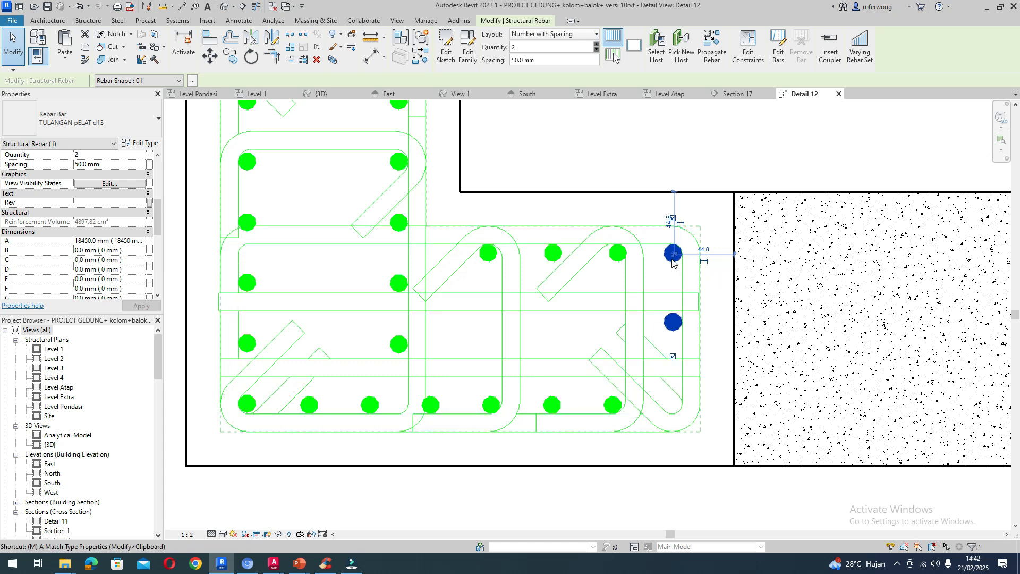
key("m")
key("a")
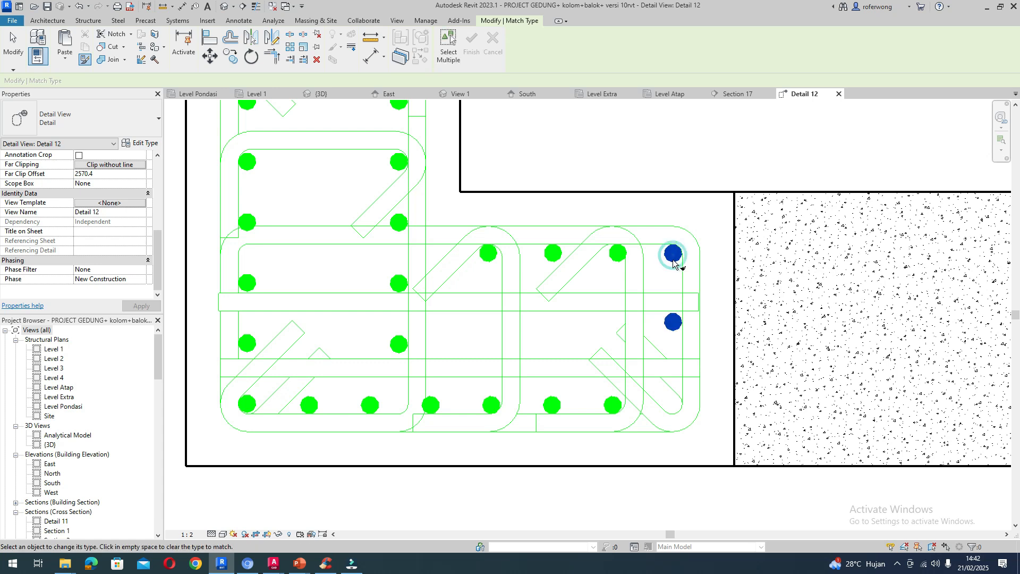
left_click(680, 245)
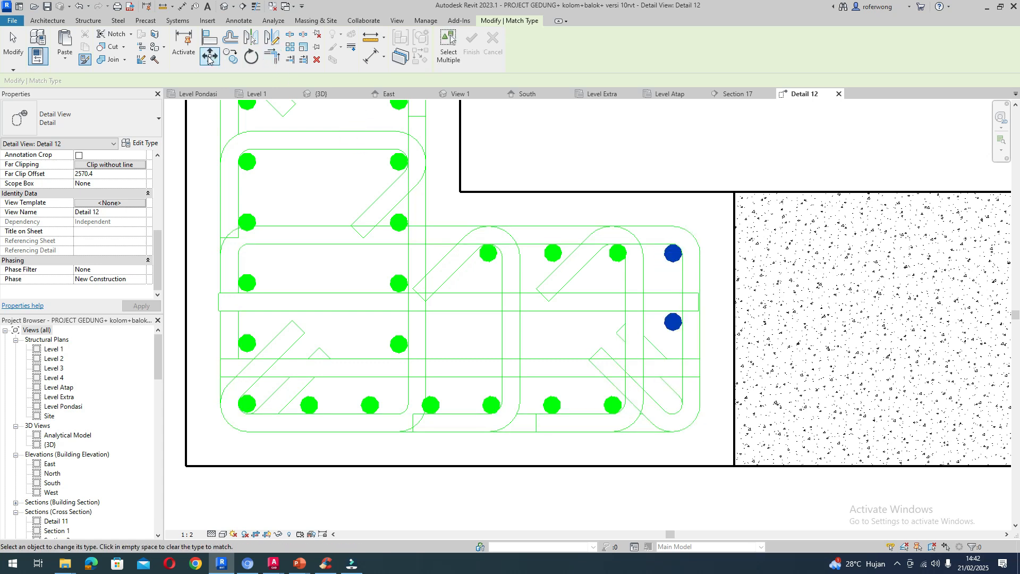
key("Escape")
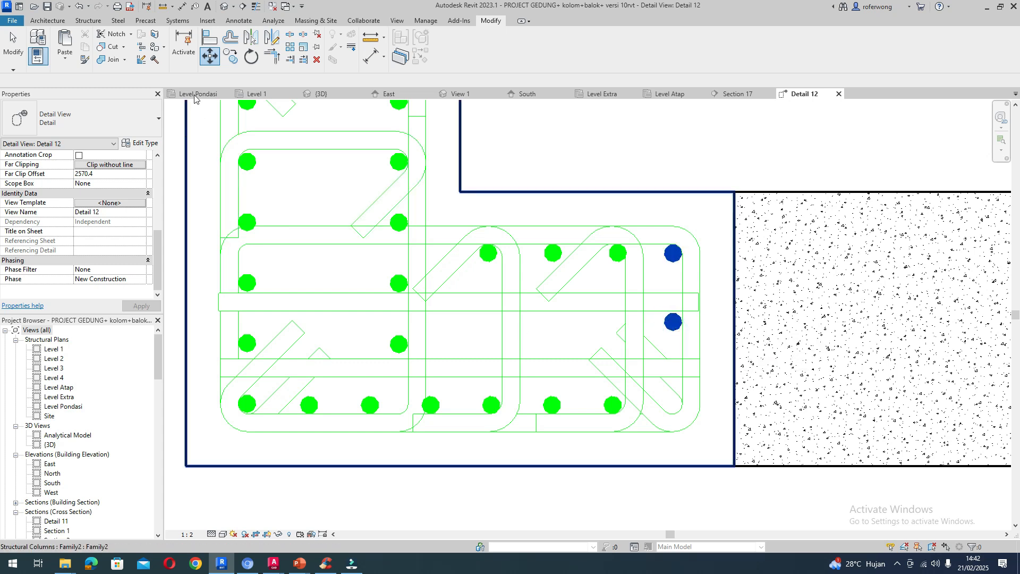
- Move the two-bar set at the lower leg's right end straight down by about 15 mm and deselect it
left_click(673, 322)
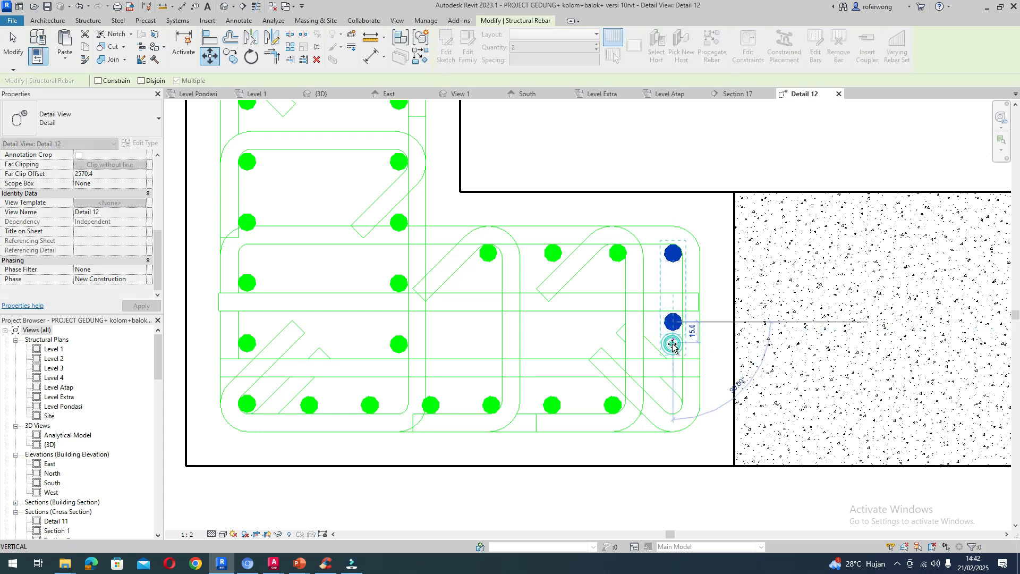
left_click(672, 345)
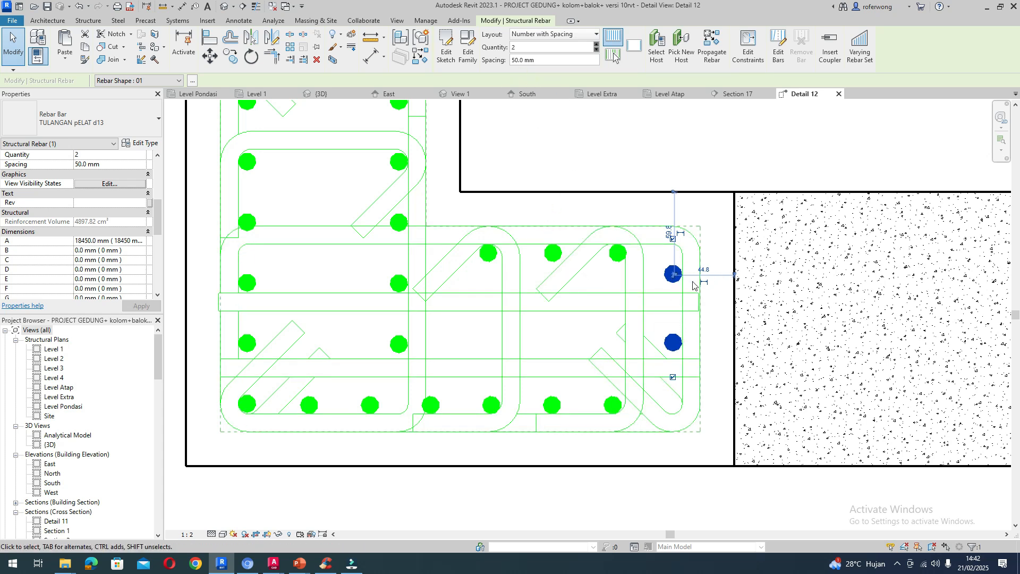
scroll(671, 364, "up", 1)
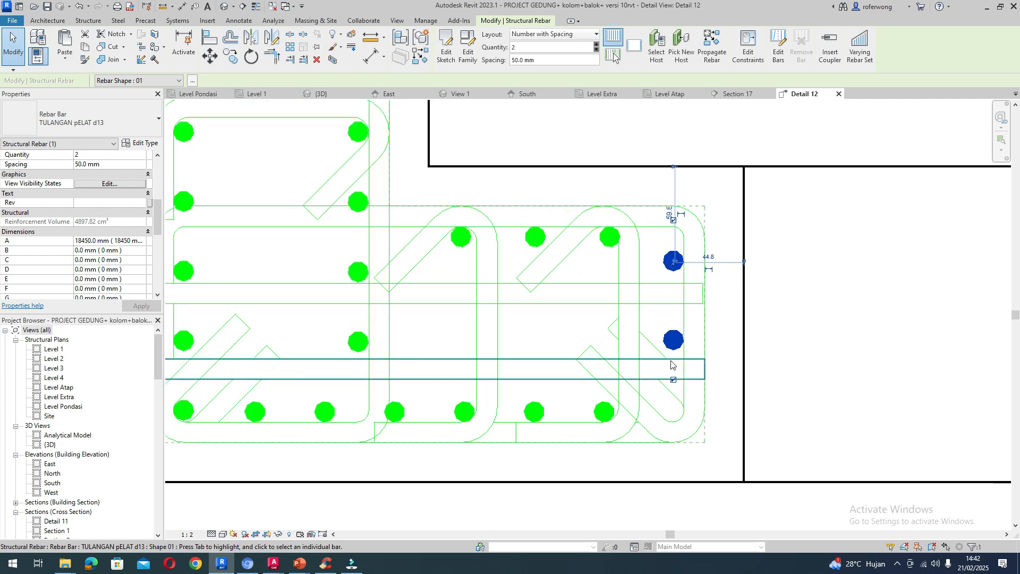
scroll(671, 361, "up", 2)
scroll(674, 202, "up", 2)
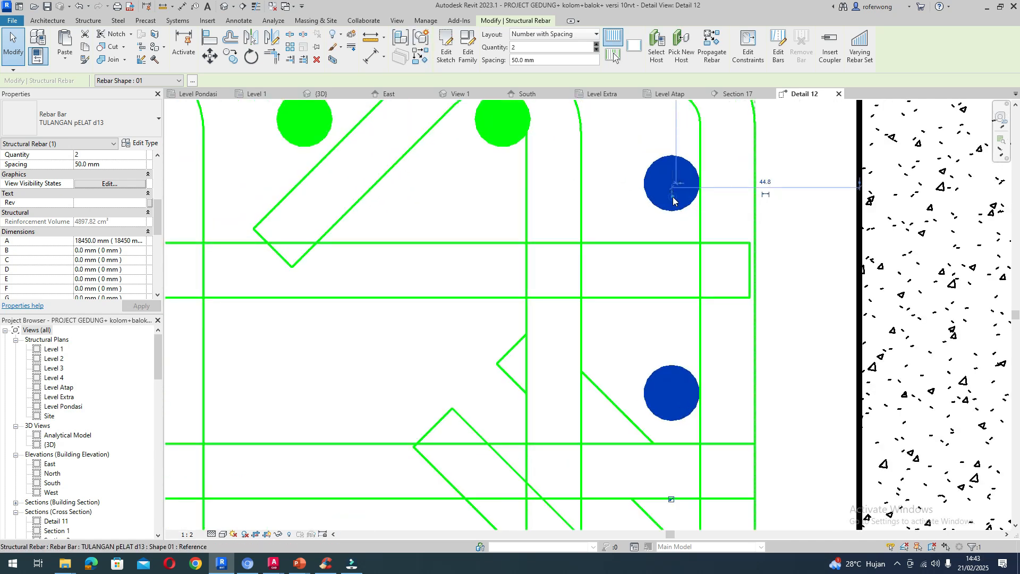
key("Escape")
scroll(687, 286, "up", 1)
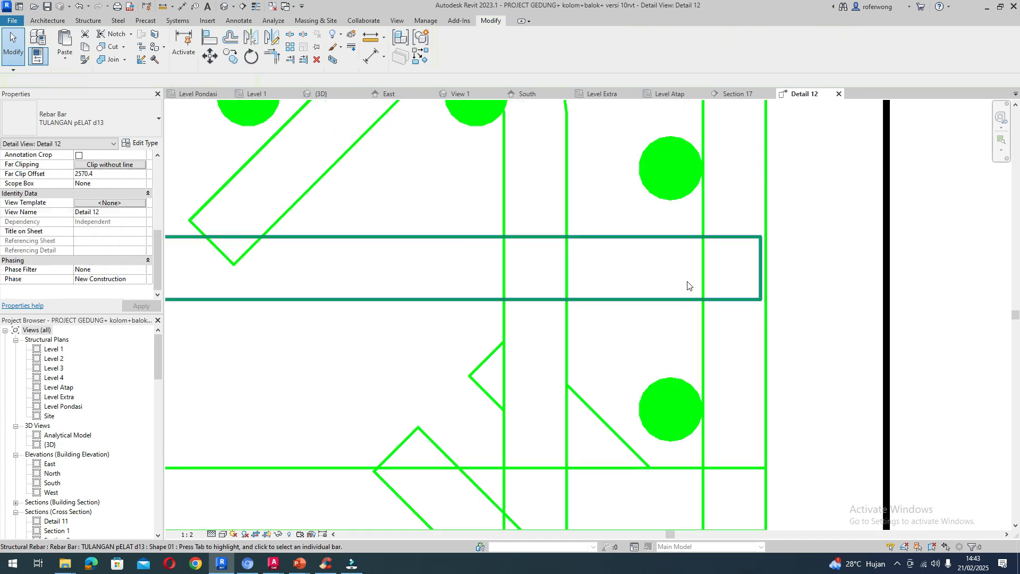
key("Escape")
- Change the layout of the two-bar set at the lower leg's right end to Maximum Spacing
left_click(683, 200)
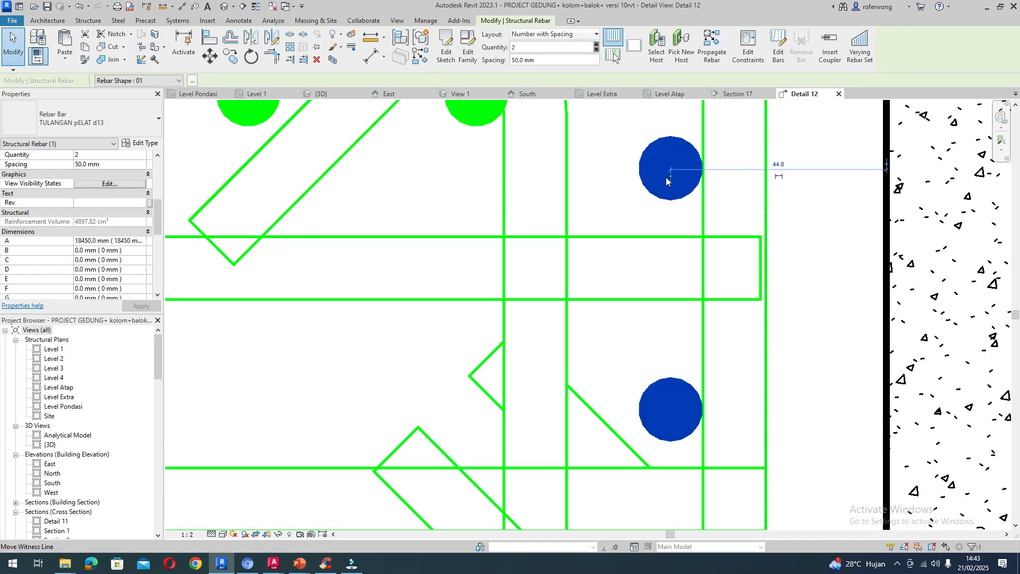
scroll(703, 162, "up", 5)
scroll(703, 162, "down", 5)
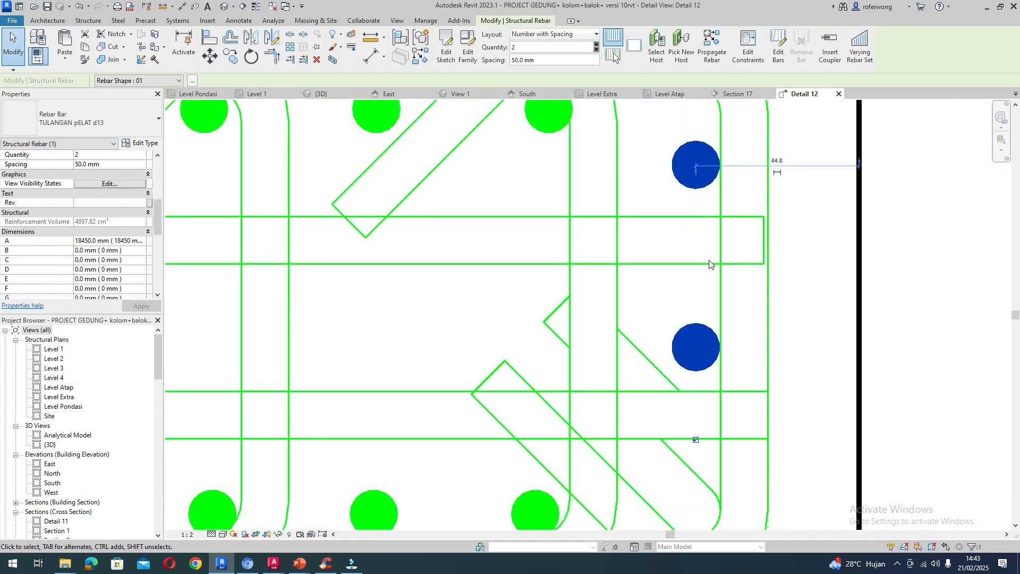
left_click(567, 36)
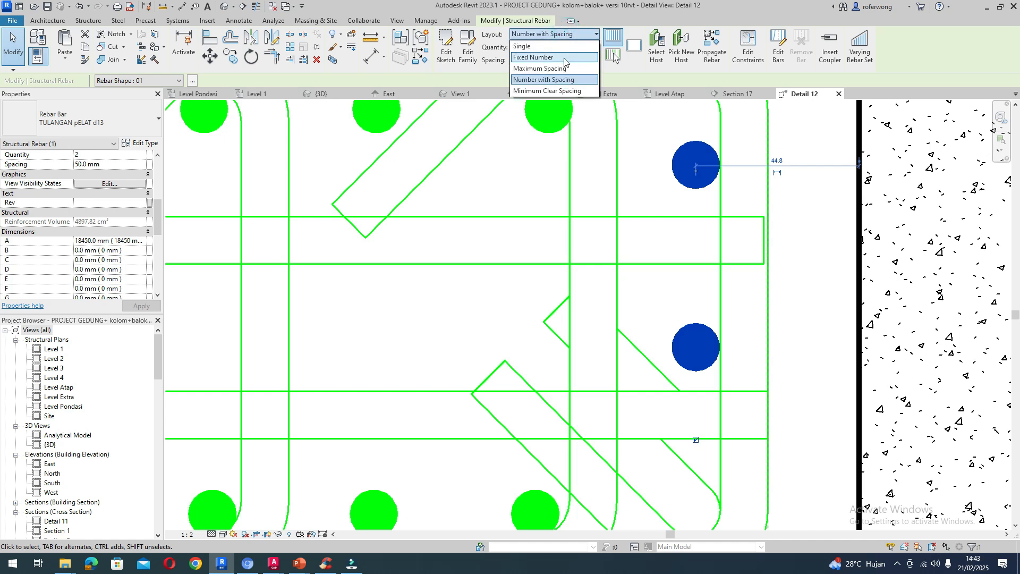
left_click(563, 73)
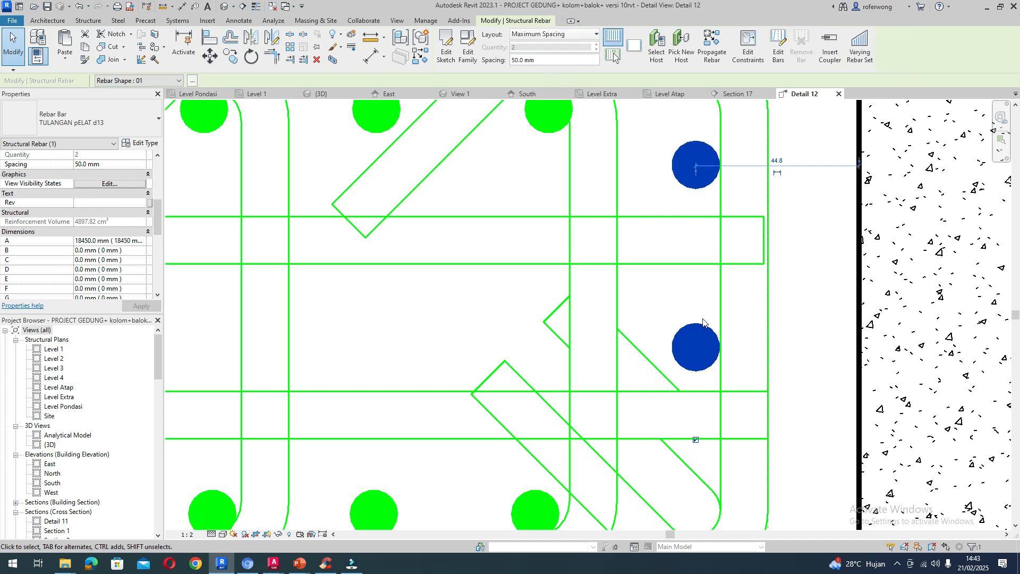
- Nudge the two-bar set down until its top bar is about 67.3 mm below the lower leg's upper face
scroll(705, 347, "up", 4)
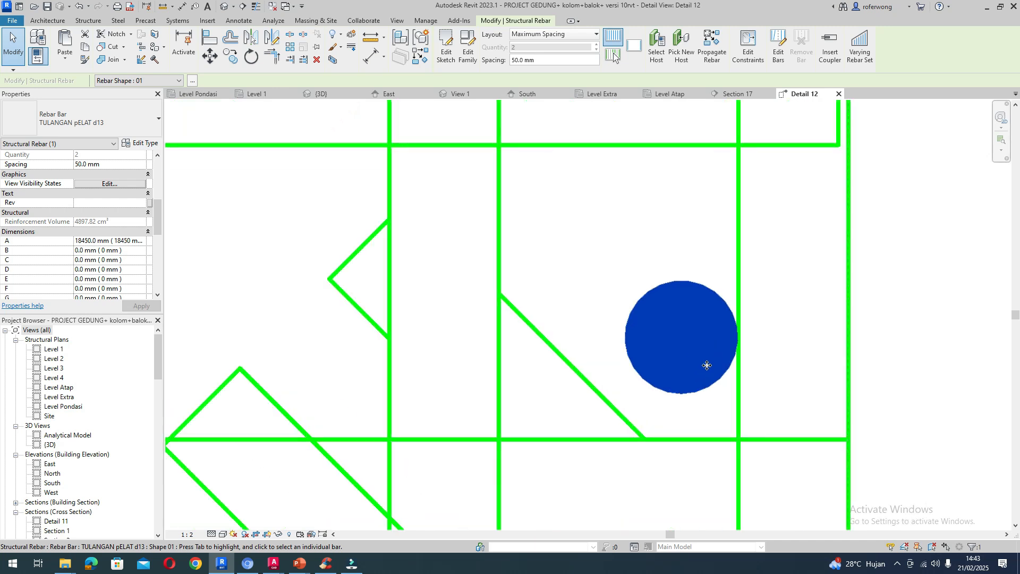
scroll(706, 365, "down", 4)
left_click(668, 189)
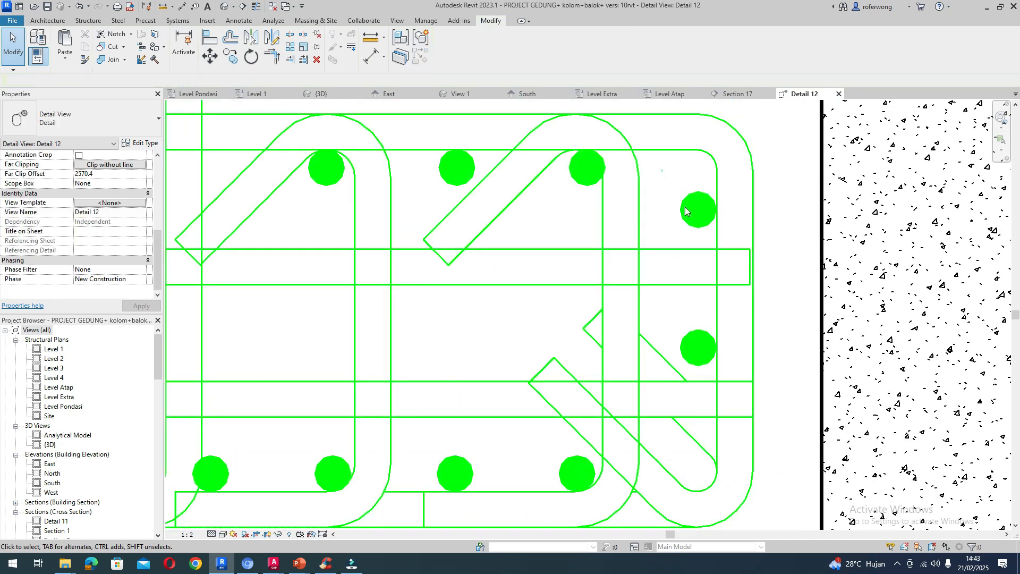
left_click(738, 371)
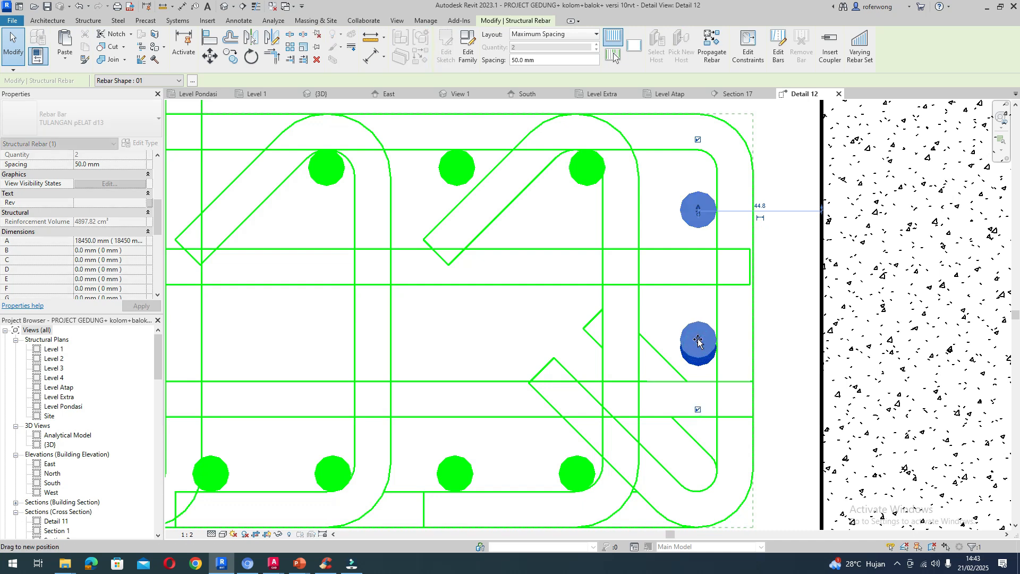
scroll(698, 350, "down", 2)
scroll(700, 350, "down", 2)
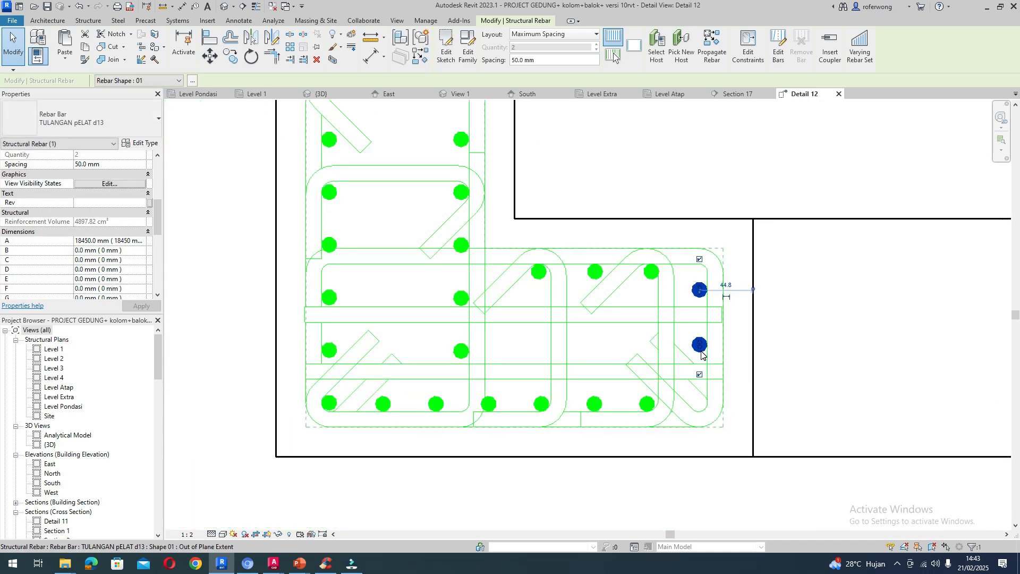
key("Down")
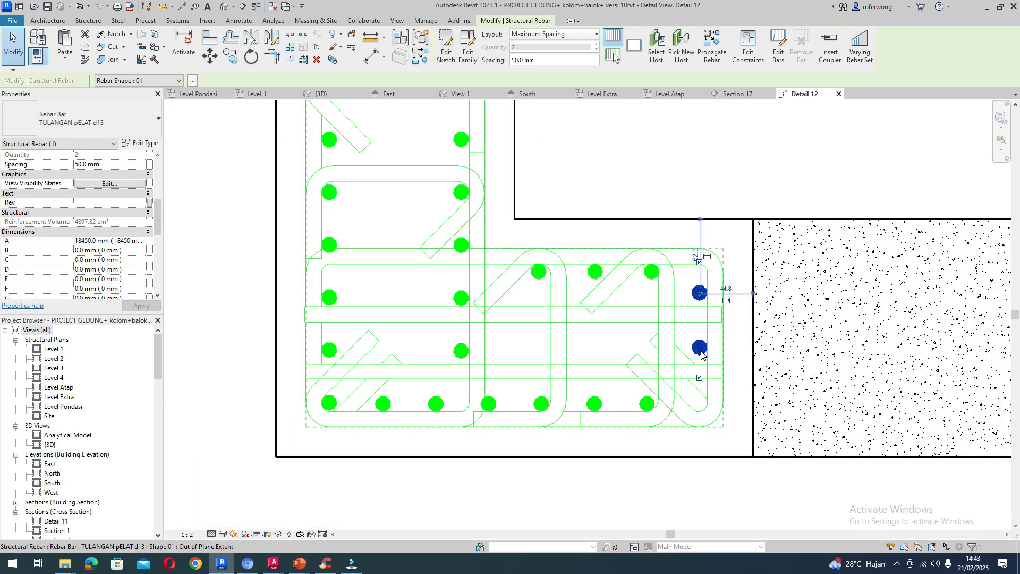
key("Down")
key("Down")
key("Down")
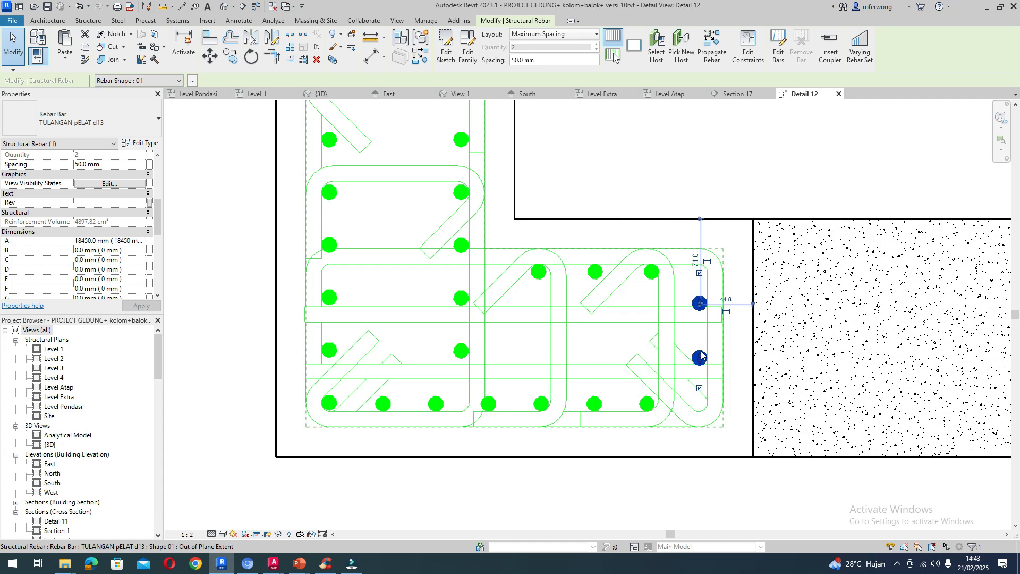
key("Up")
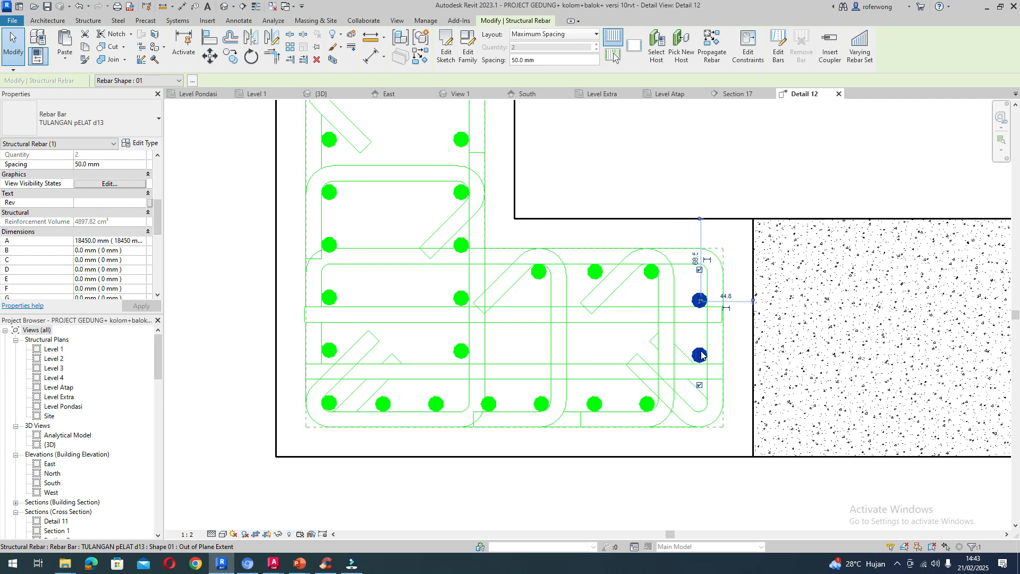
key("Up")
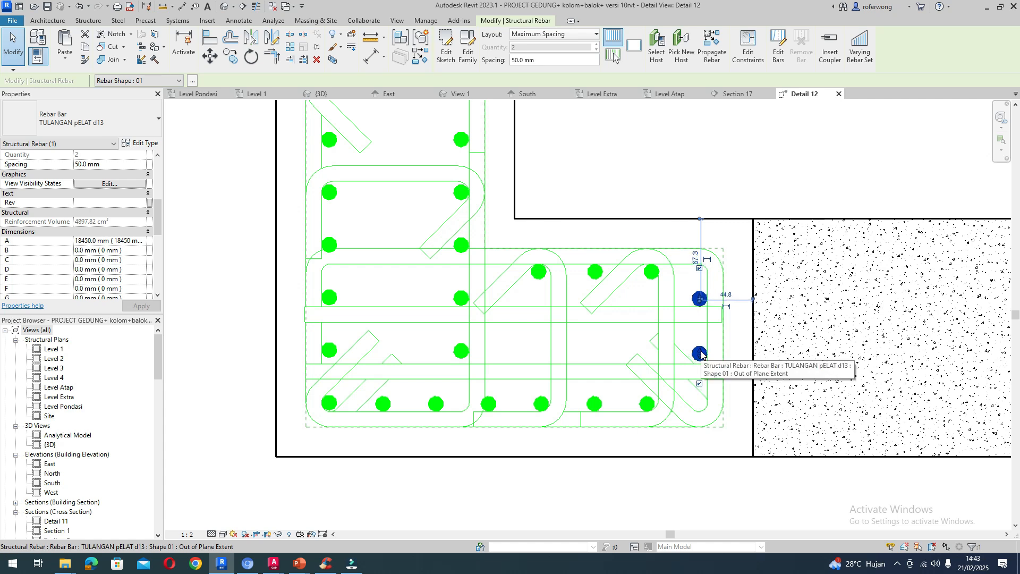
- Include the end bar of the lower leg's bottom bar row at the lower right corner
left_click(640, 410)
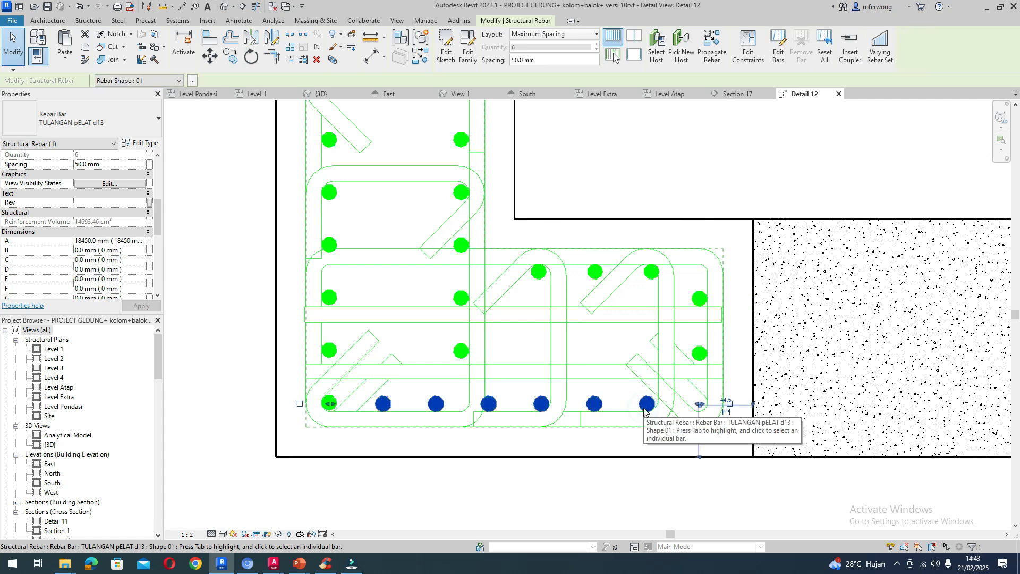
left_click(731, 405)
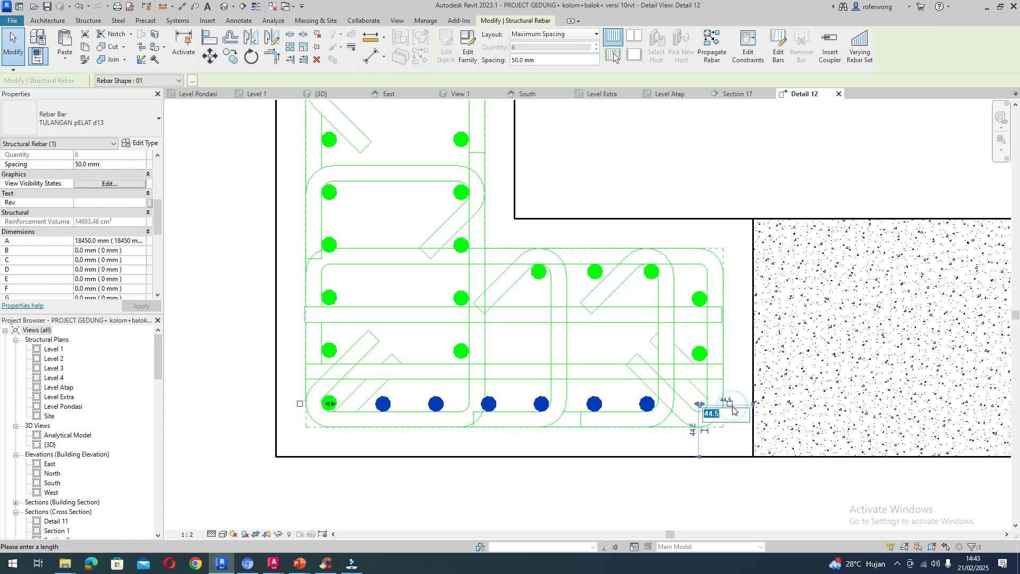
scroll(731, 407, "up", 5)
key("Escape")
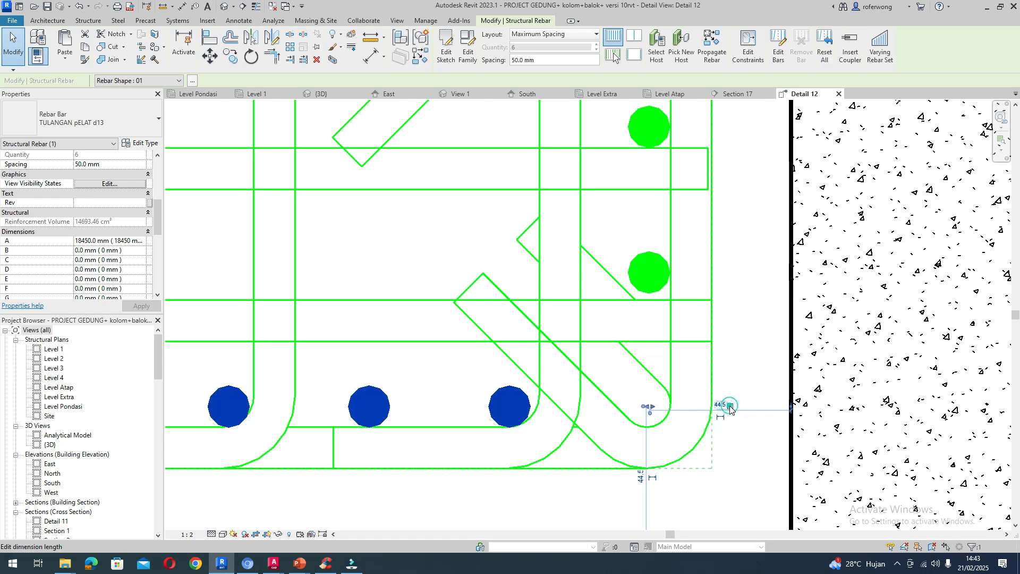
key("Escape")
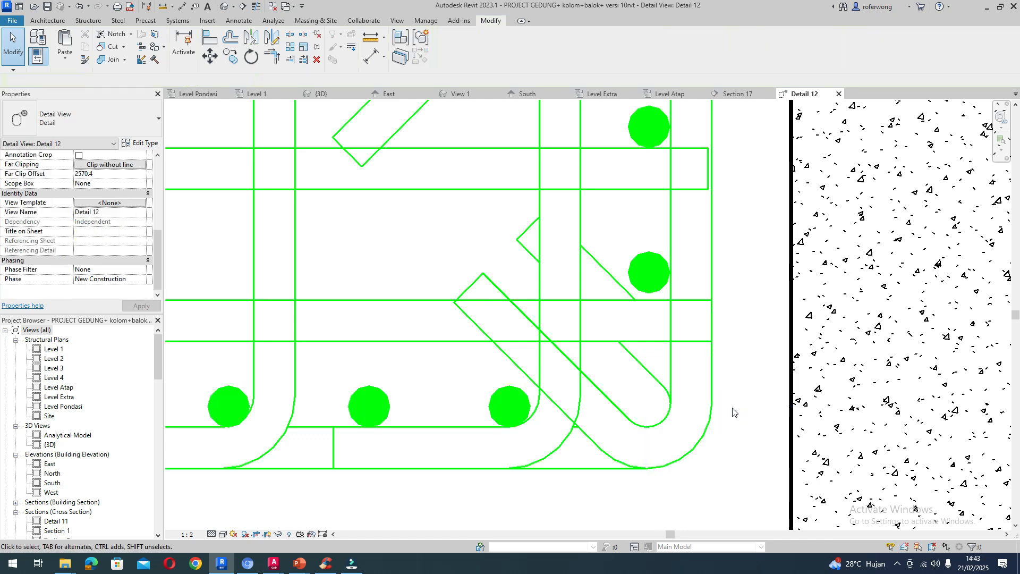
left_click(542, 413)
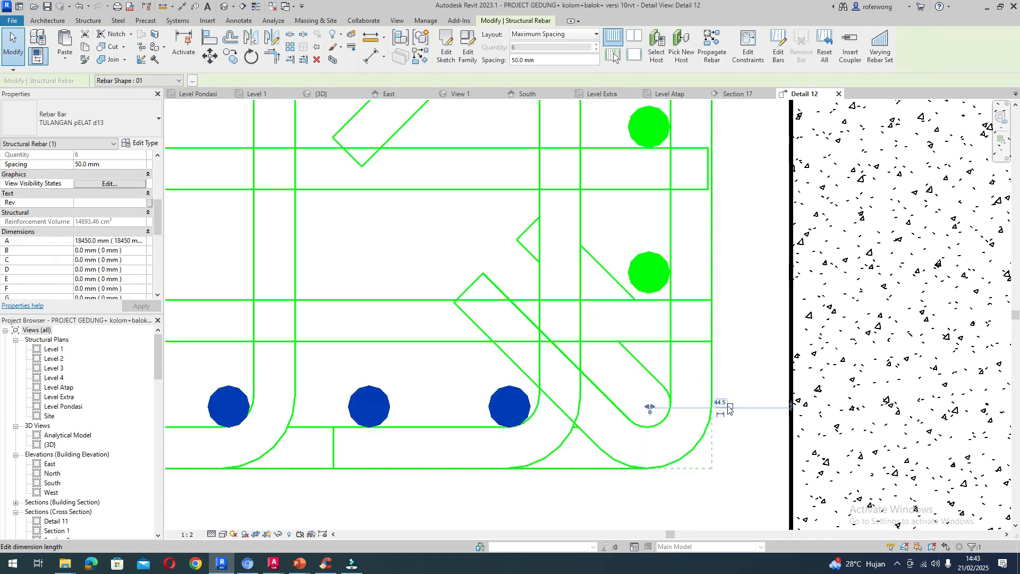
left_click(729, 407)
scroll(725, 410, "down", 5)
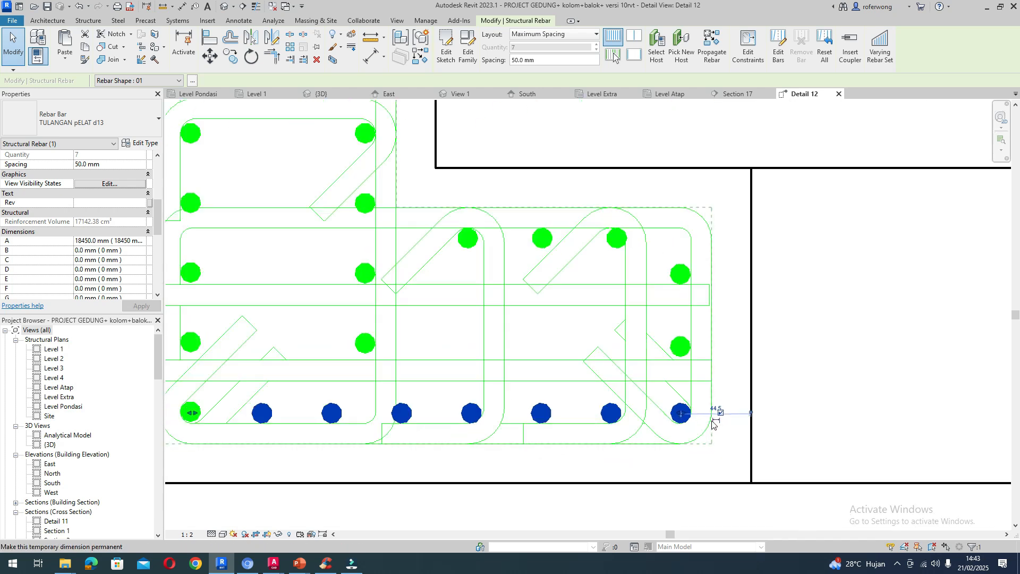
- Change the three-bar row along the lower leg's upper face to Number with Spacing with a quantity of 4
left_click(660, 320)
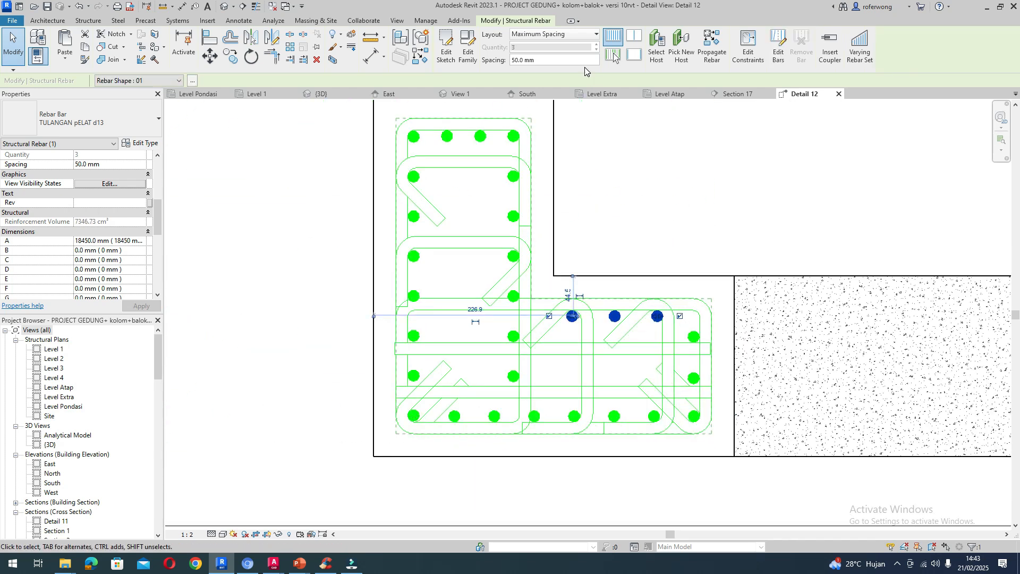
left_click(595, 35)
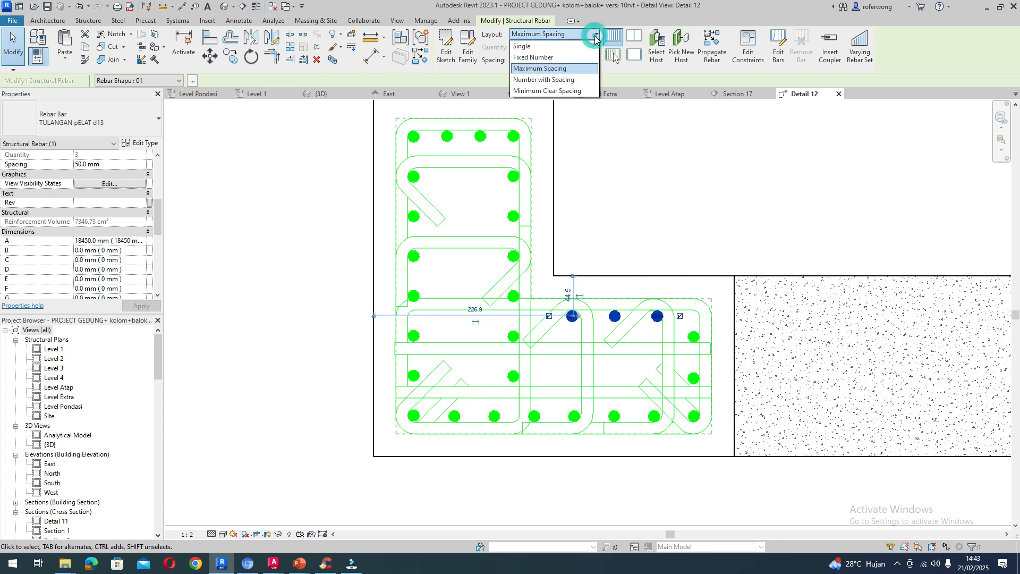
left_click(576, 80)
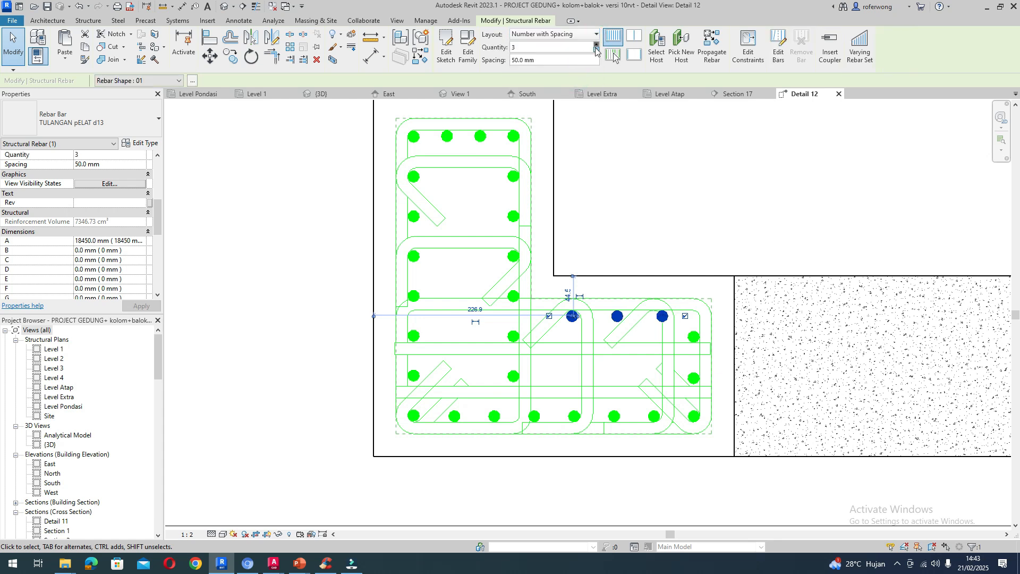
left_click(595, 47)
left_click(808, 225)
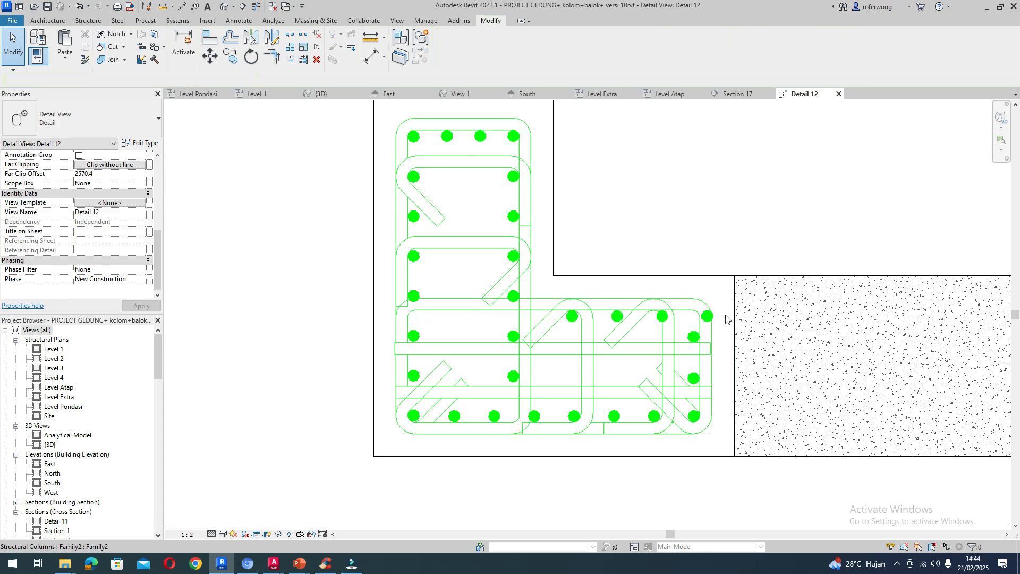
- Switch the layout of the four-bar row along the lower leg's upper face to Maximum Spacing and deselect it
left_click(606, 331)
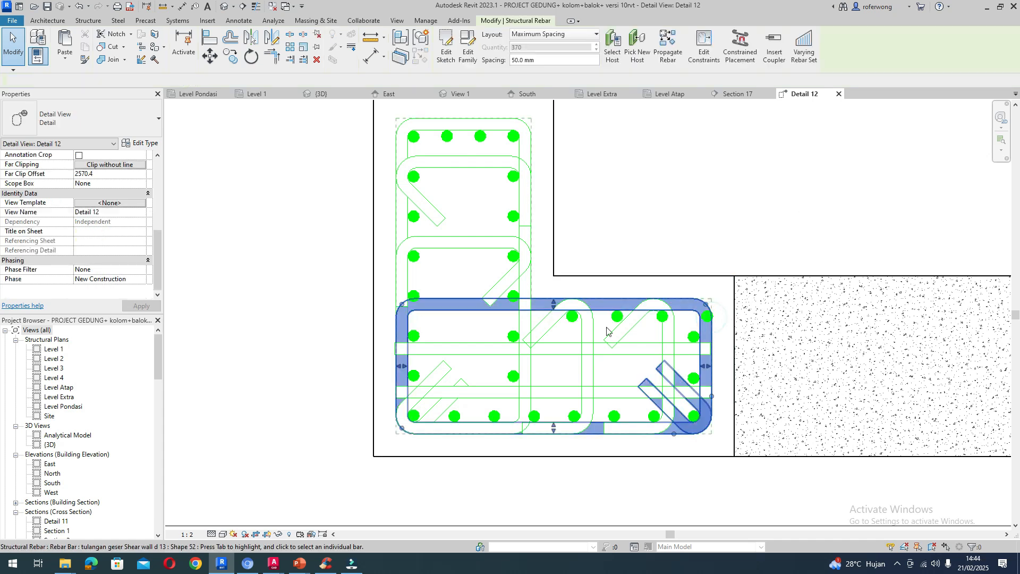
left_click(573, 318)
scroll(707, 318, "up", 5)
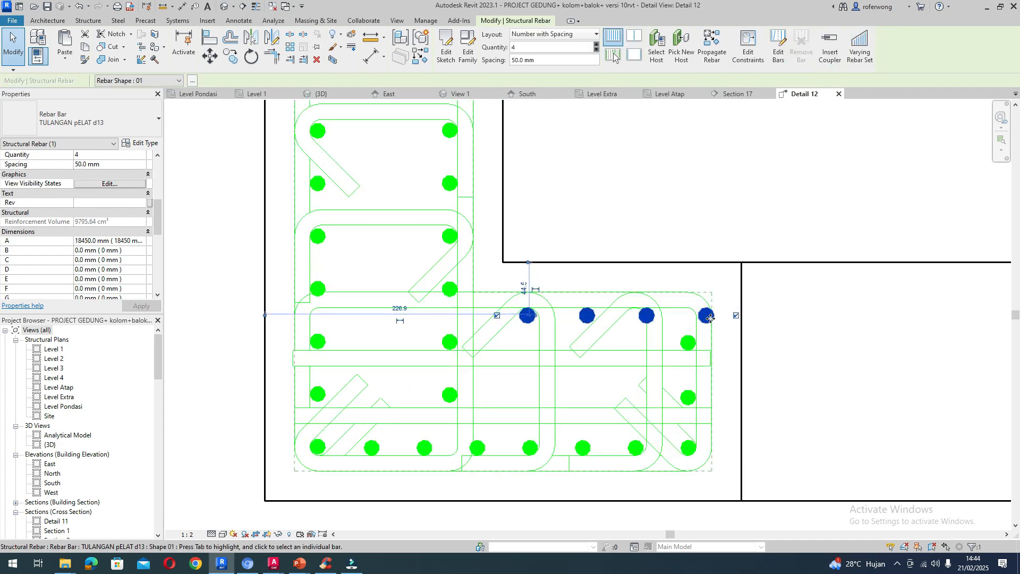
scroll(707, 323, "up", 2)
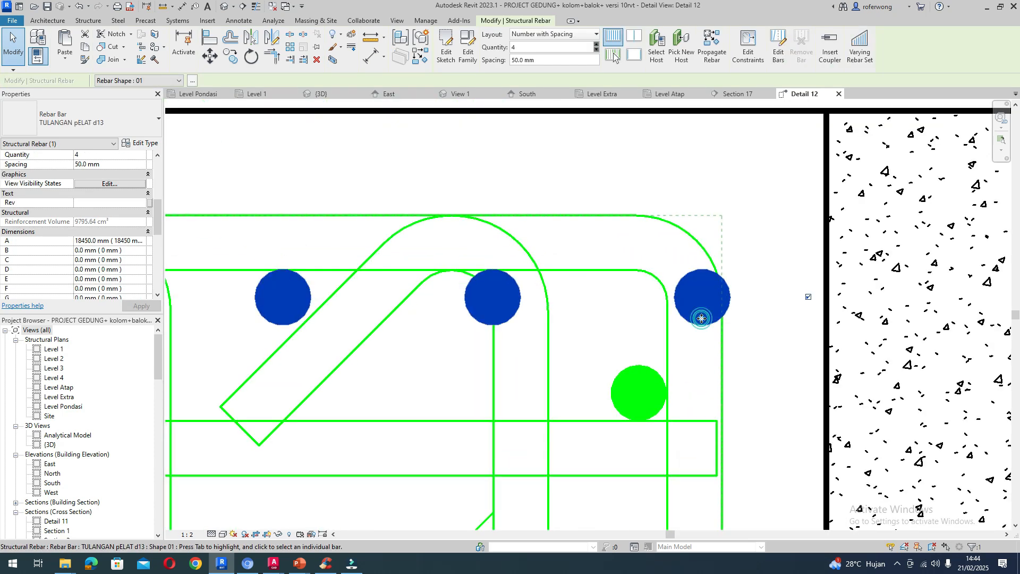
scroll(702, 318, "down", 2)
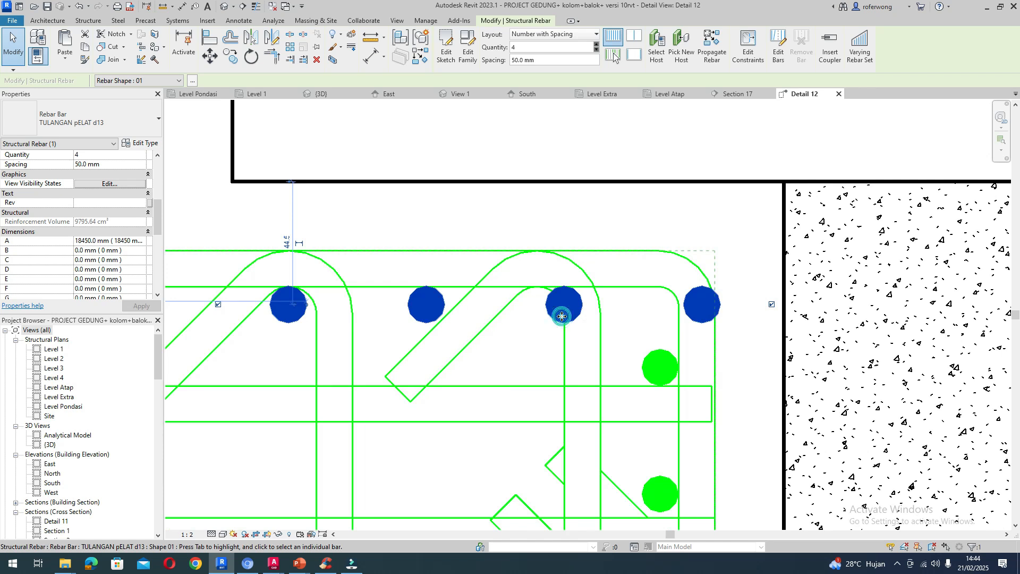
left_click(558, 35)
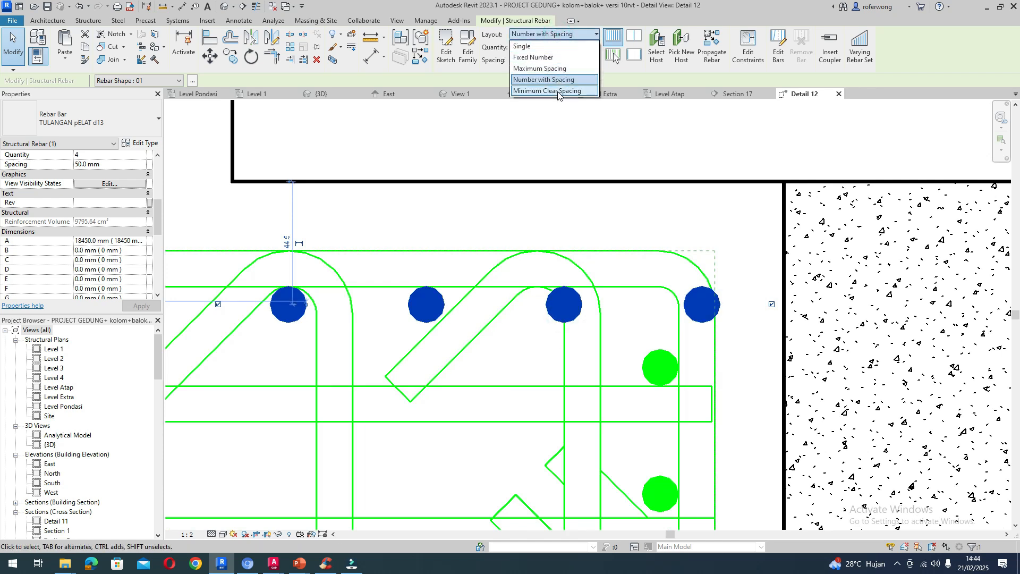
left_click(552, 66)
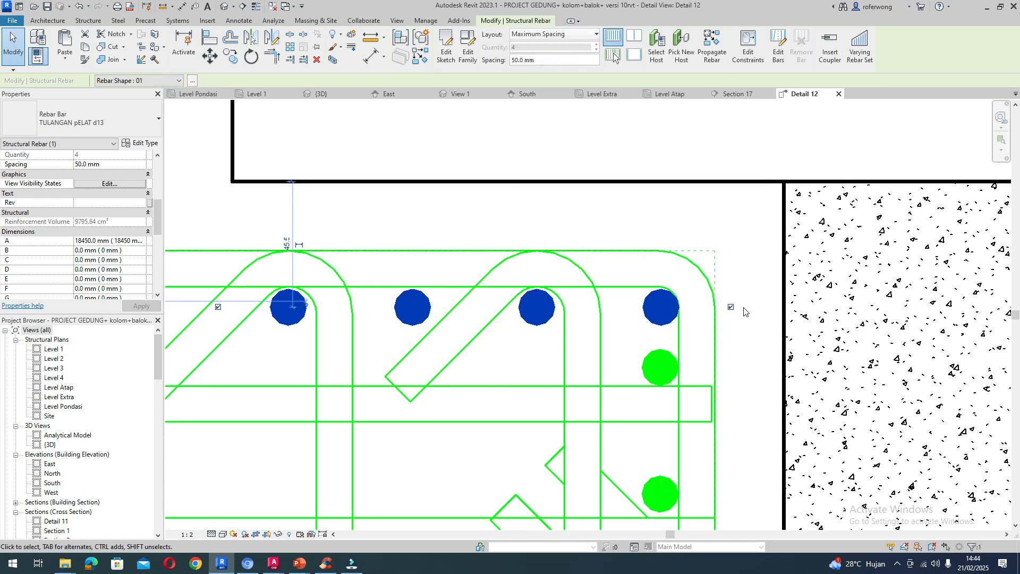
left_click(738, 153)
scroll(674, 250, "down", 3)
scroll(660, 298, "up", 1)
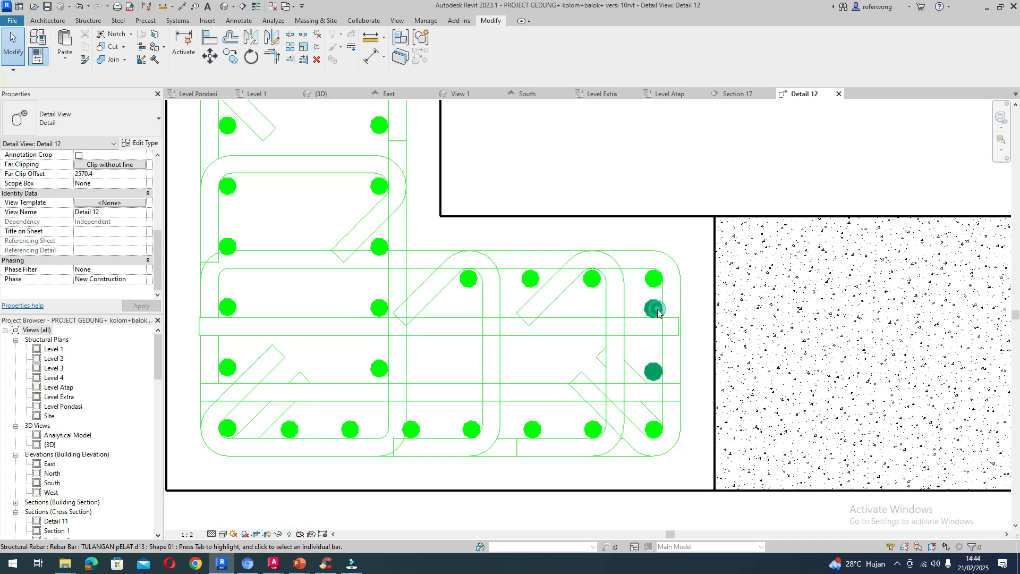
left_click(656, 310)
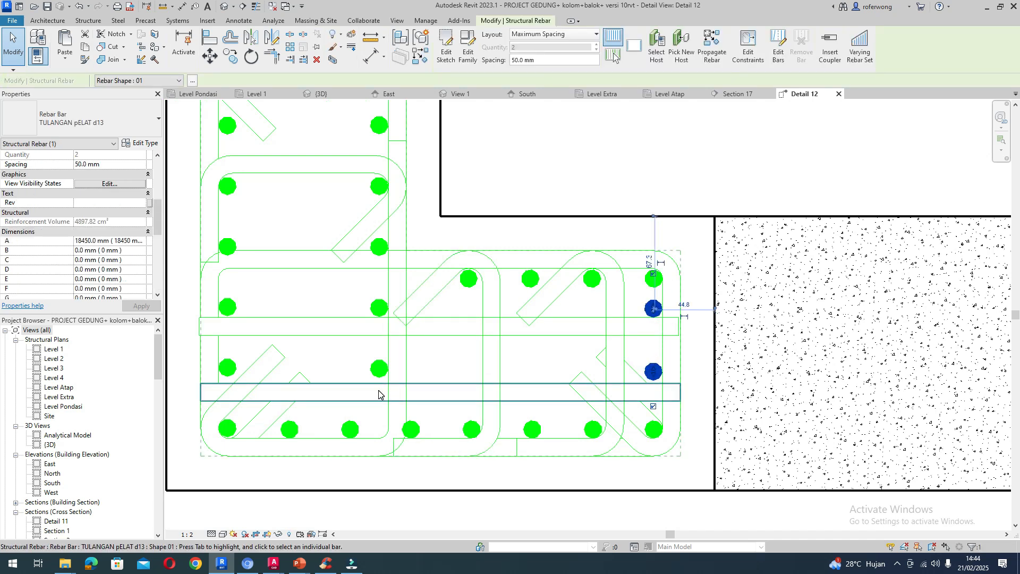
scroll(378, 394, "down", 2)
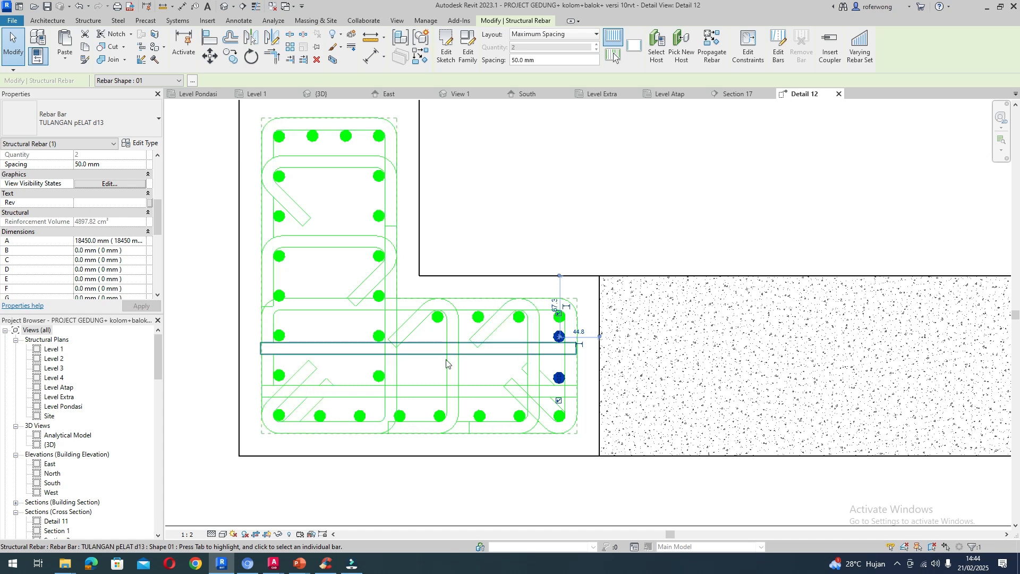
left_click(391, 331)
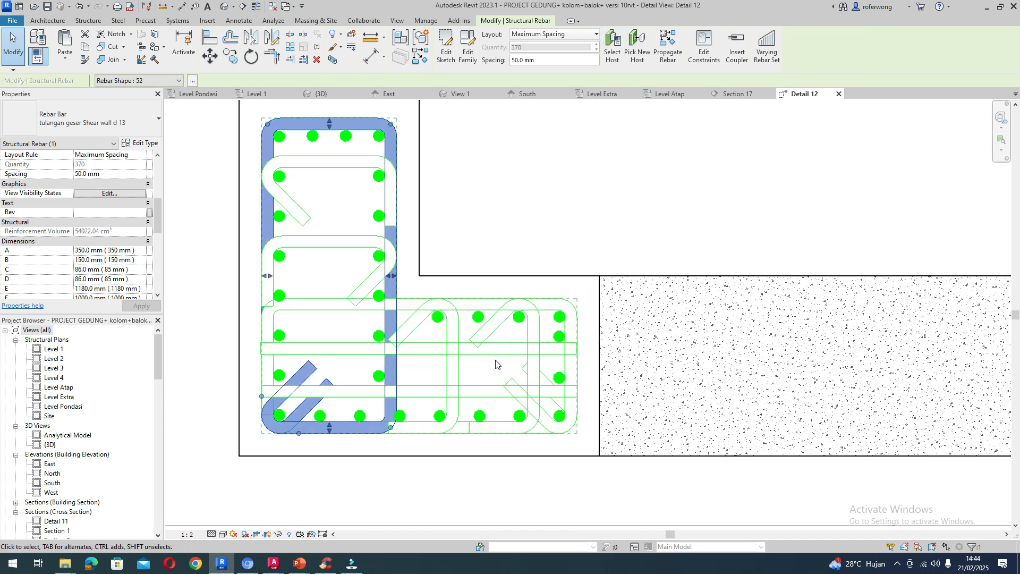
- Assign the type tulangan geser Shear wall d 13 to both stirrups and all six ties in the L-shaped section
left_click(347, 314)
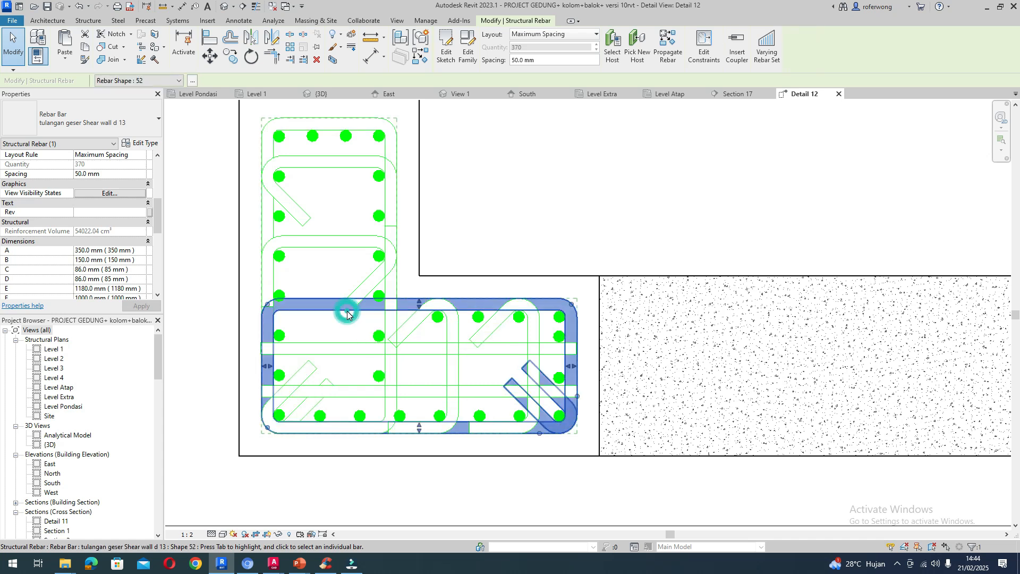
left_click(333, 249, "ctrl")
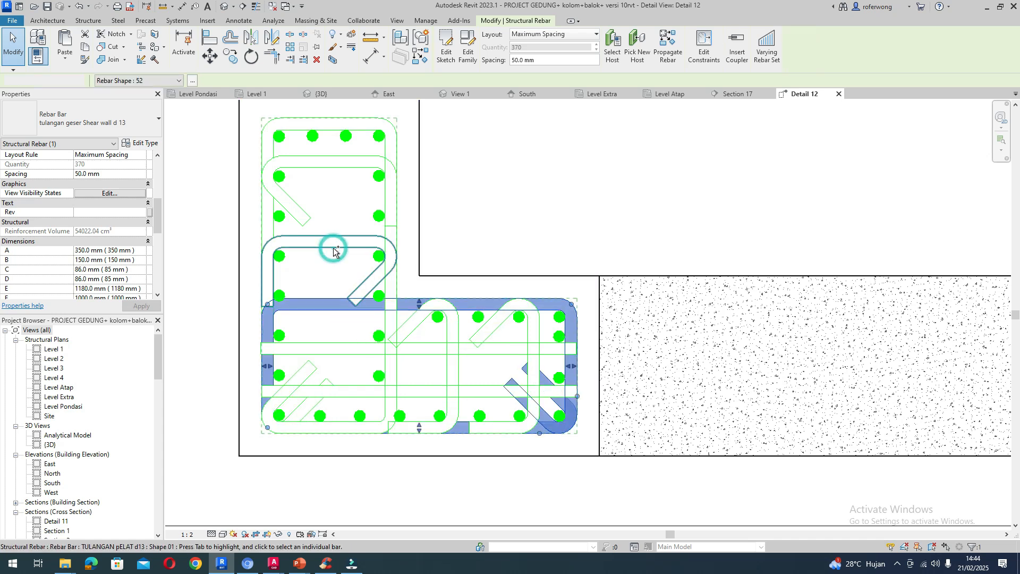
left_click(341, 162, "ctrl")
left_click(366, 116, "ctrl")
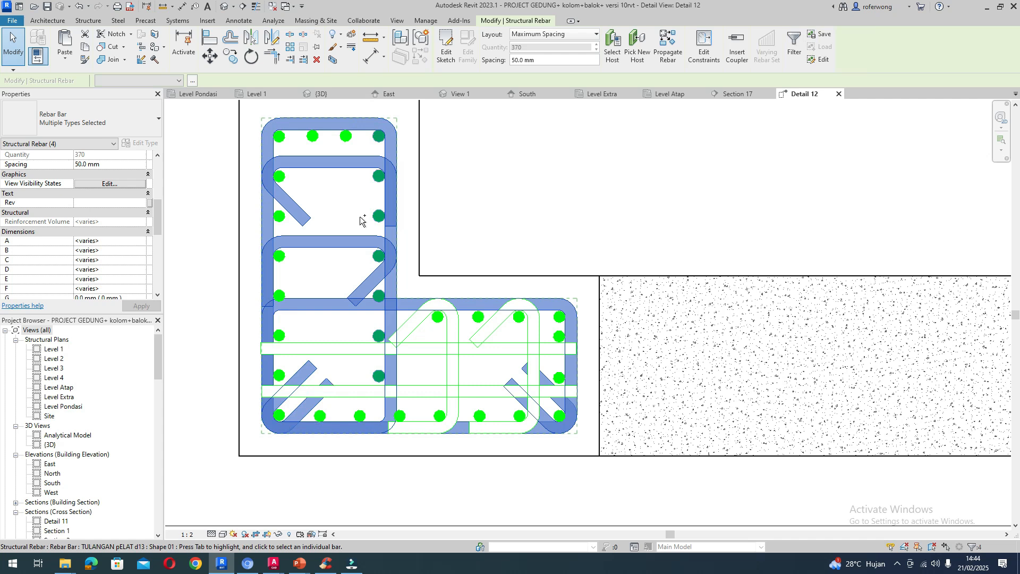
left_click(350, 348, "ctrl")
left_click(359, 391, "ctrl")
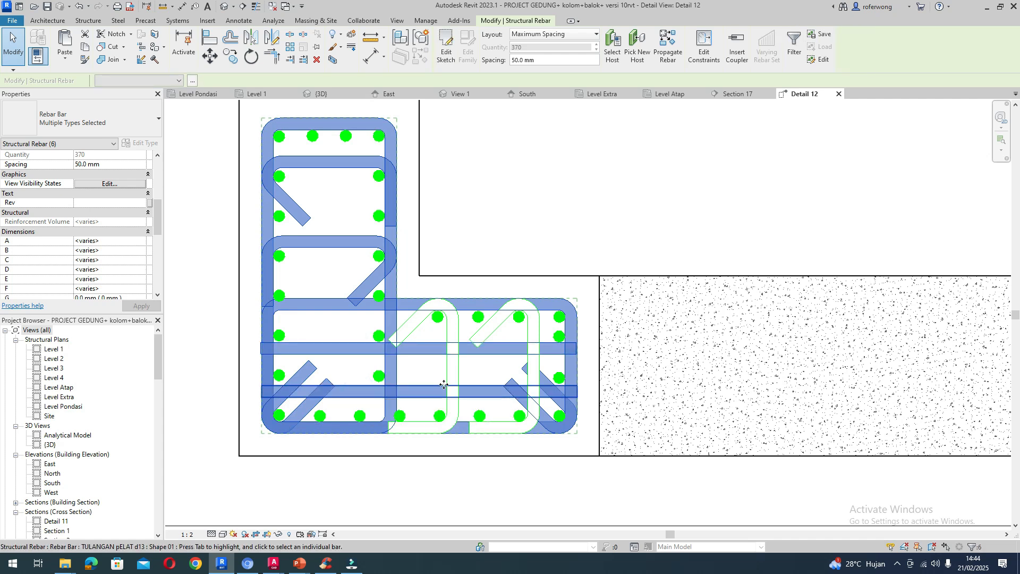
left_click(454, 376, "ctrl")
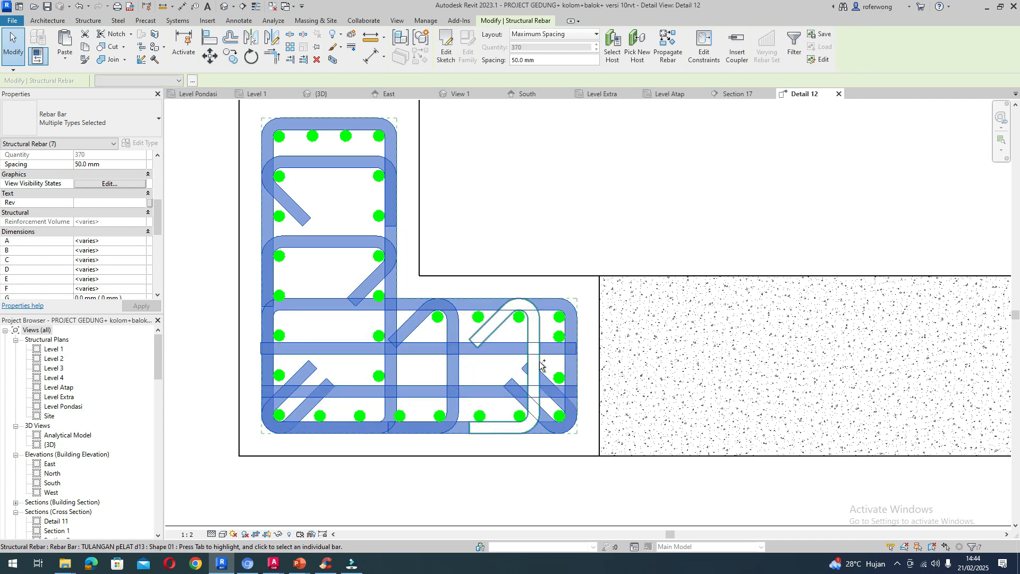
left_click(541, 365, "ctrl")
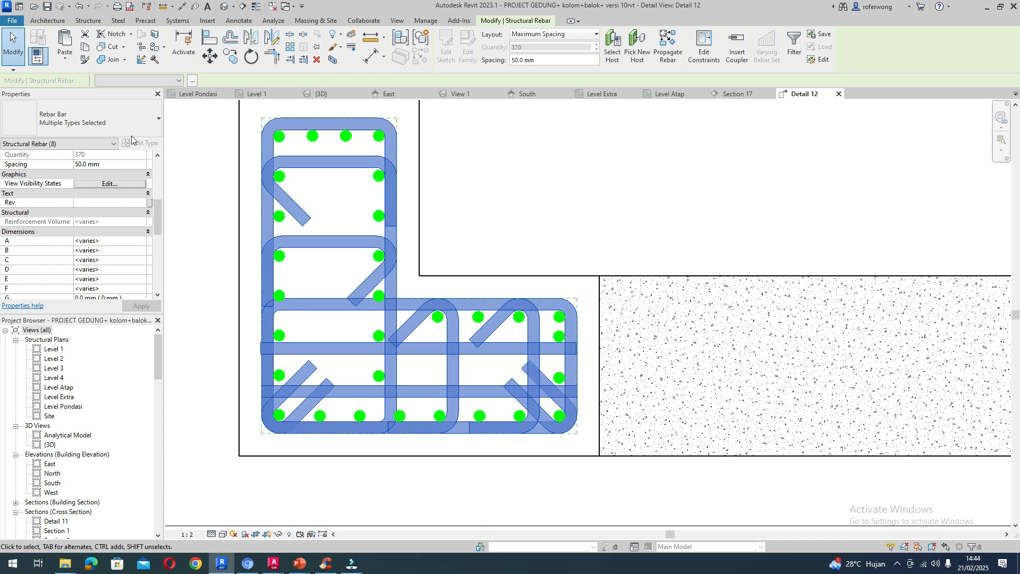
left_click(156, 118)
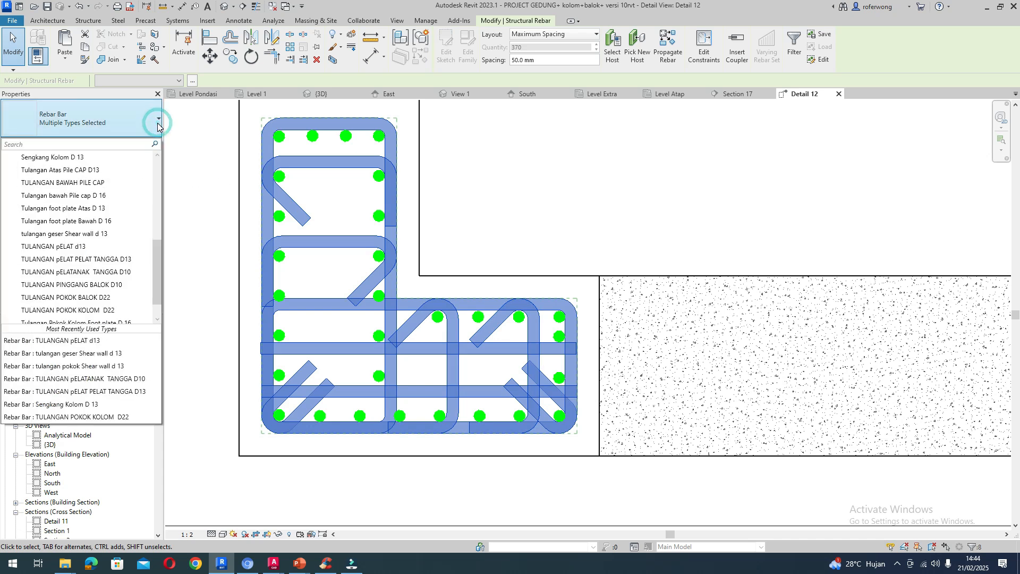
left_click(118, 234)
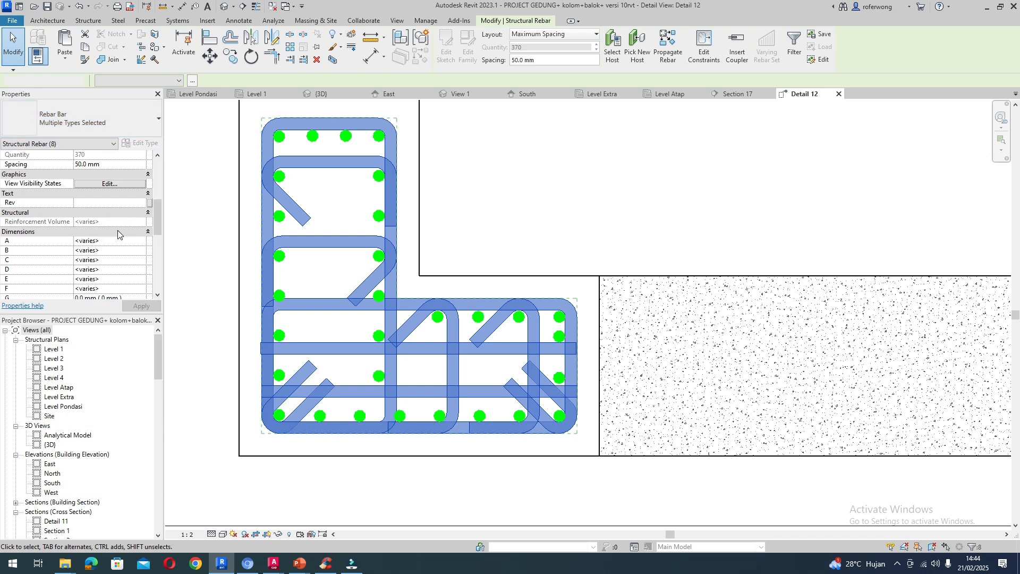
- Duplicate the type of the selected stirrups and ties as tulangan geser Shear wall d 10 and apply it to them
left_click(145, 144)
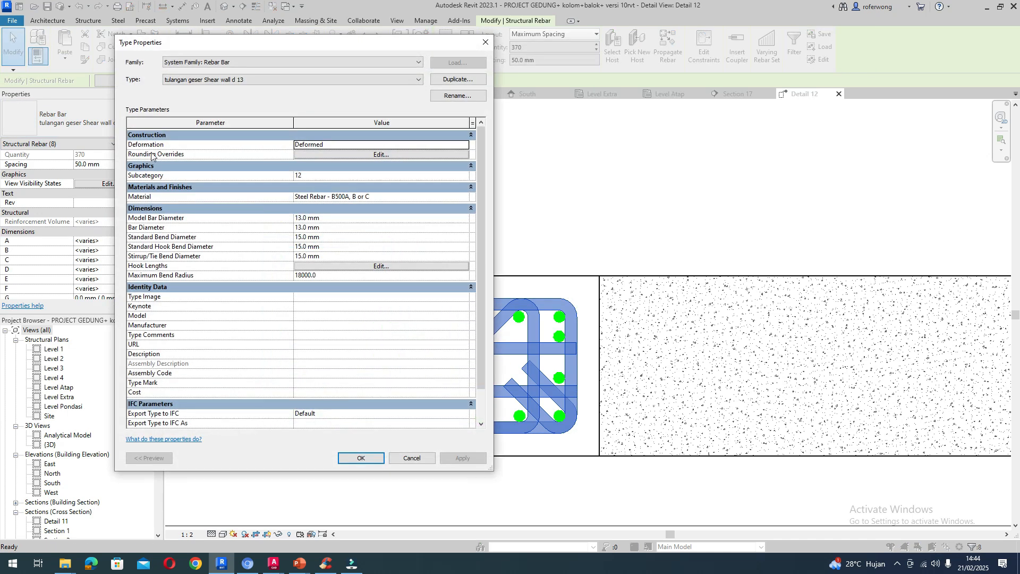
left_click(264, 80)
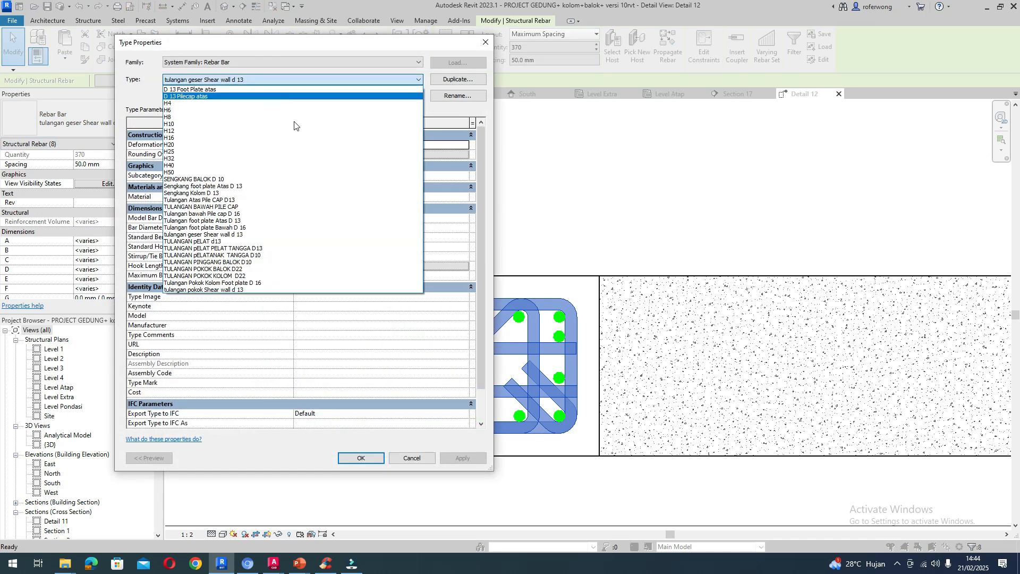
left_click(473, 79)
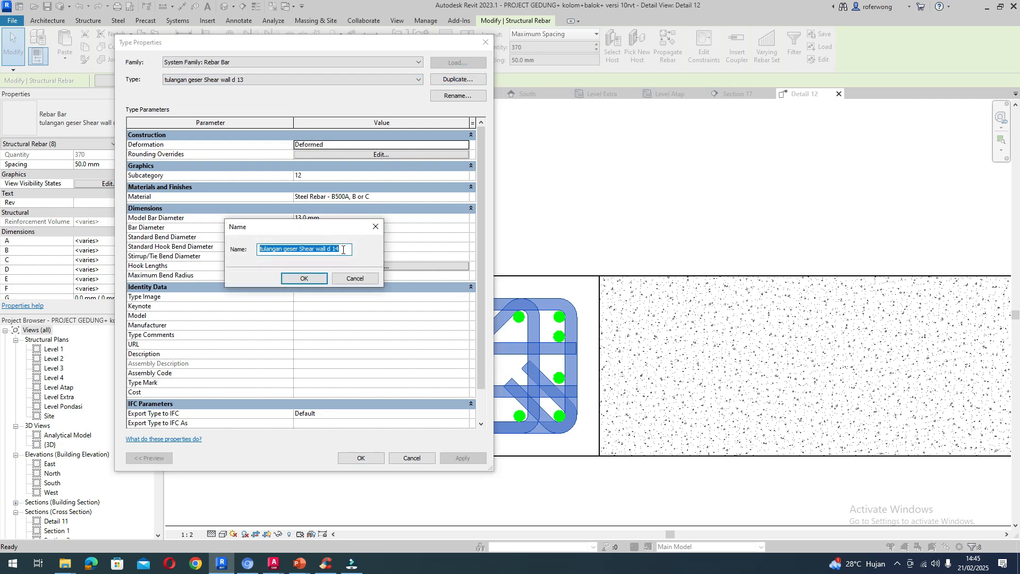
left_click_drag(343, 249, 333, 246)
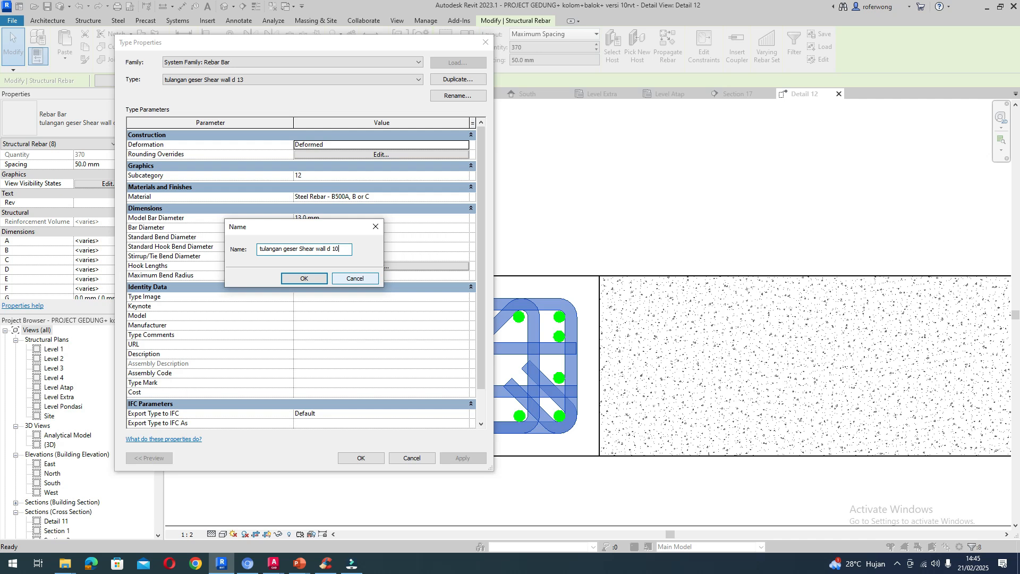
type("10")
left_click(306, 278)
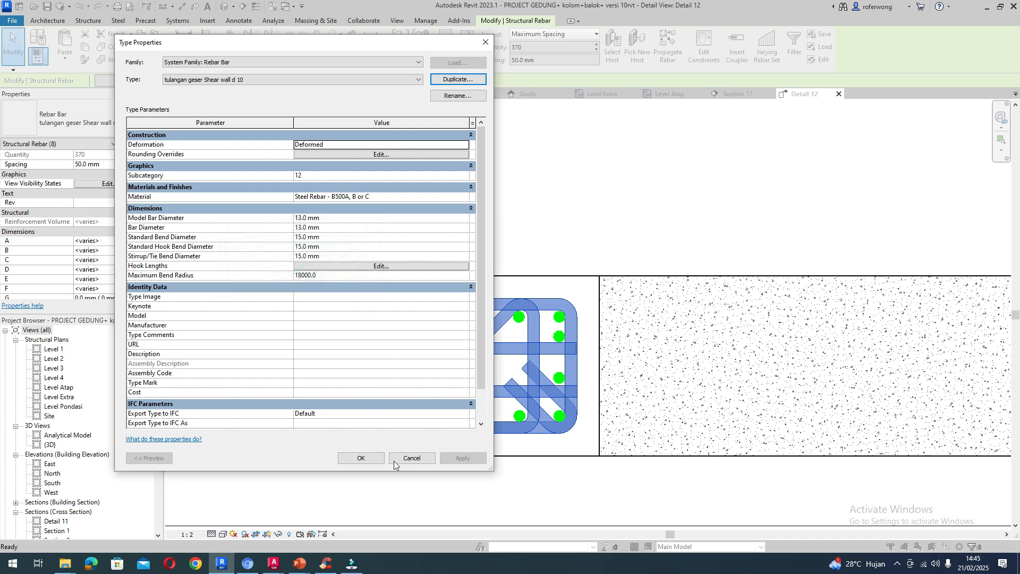
left_click(354, 458)
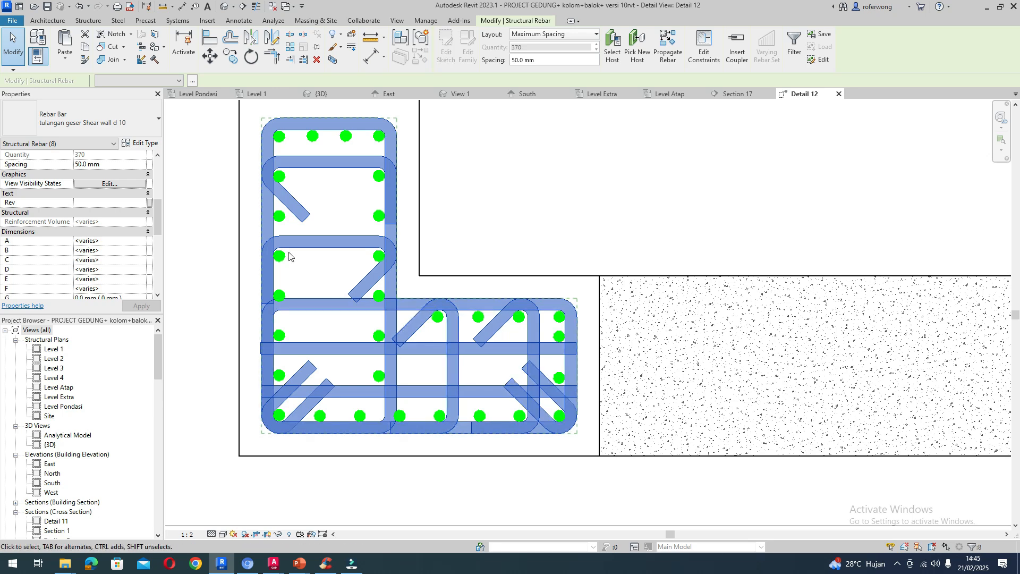
- Set both the Model Bar Diameter and Bar Diameter of type tulangan geser Shear wall d 10 to 10 mm and deselect the rebars
left_click(140, 143)
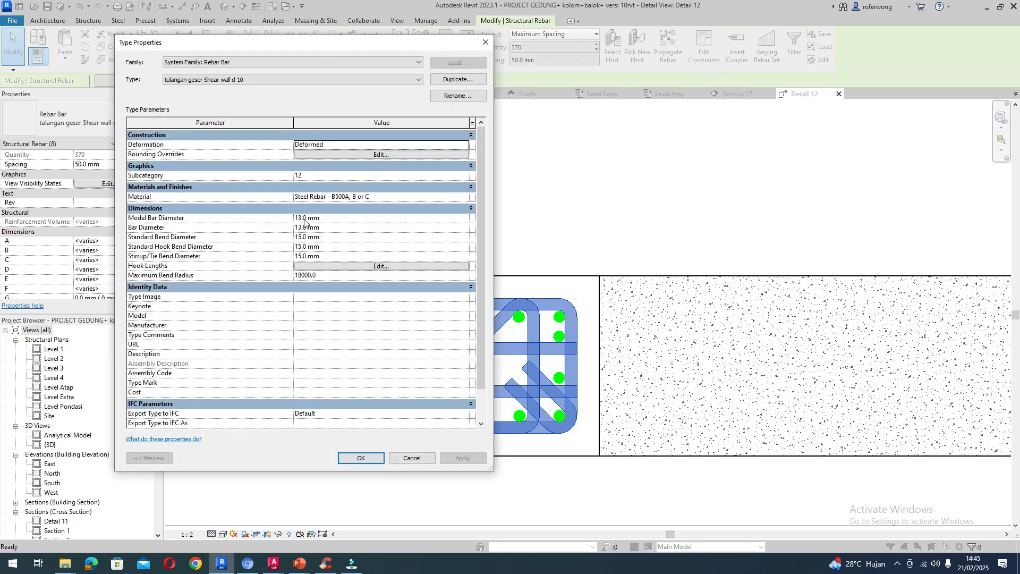
left_click(303, 217)
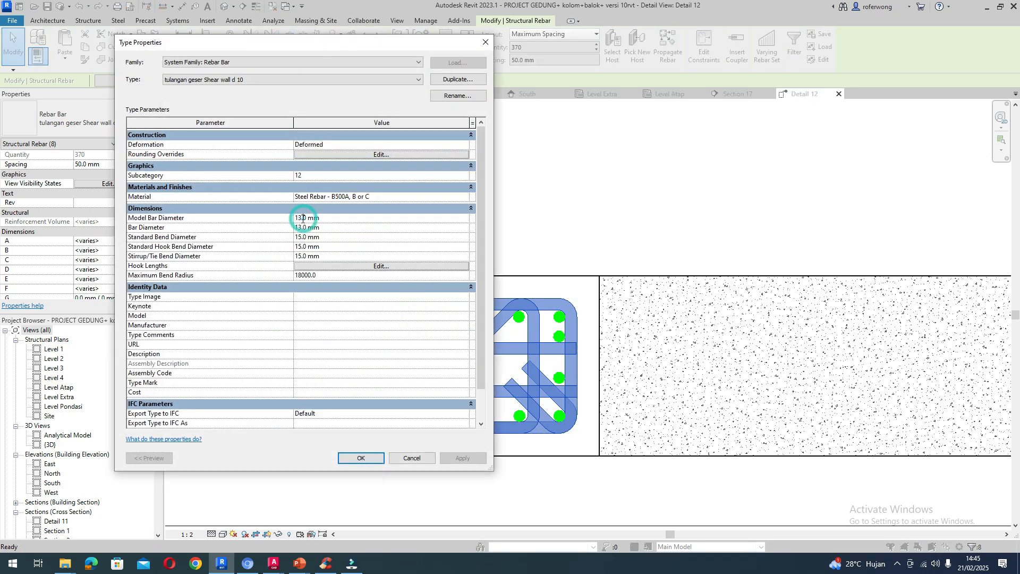
type("10")
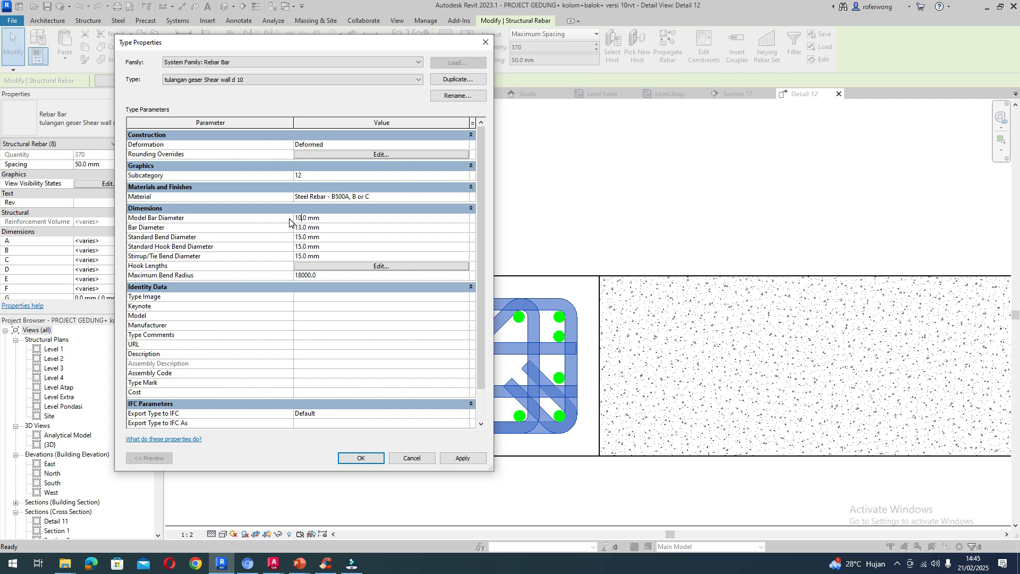
left_click(298, 227)
left_click_drag(301, 227, 291, 230)
type("10")
left_click(459, 457)
left_click(366, 458)
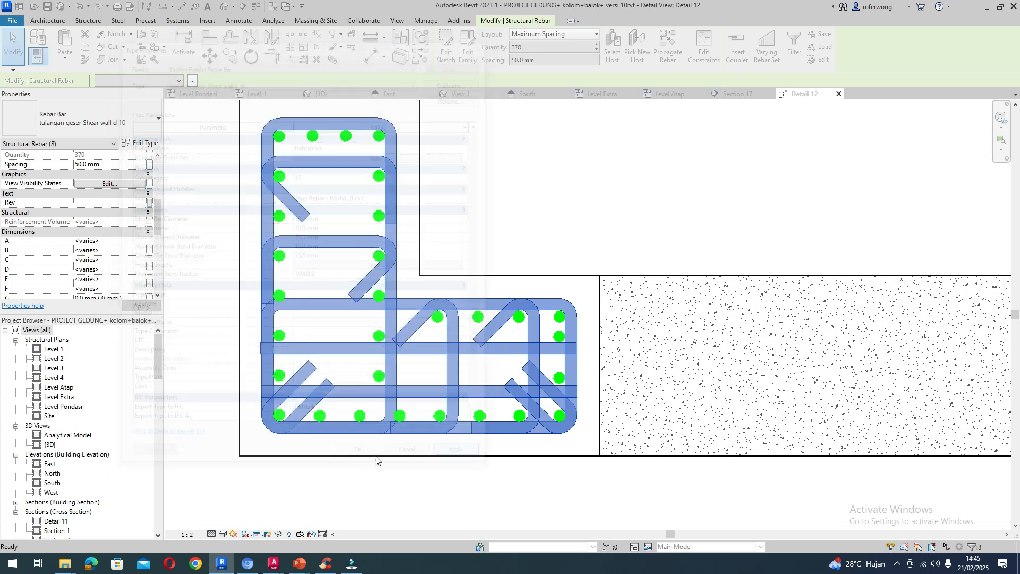
left_click(472, 226)
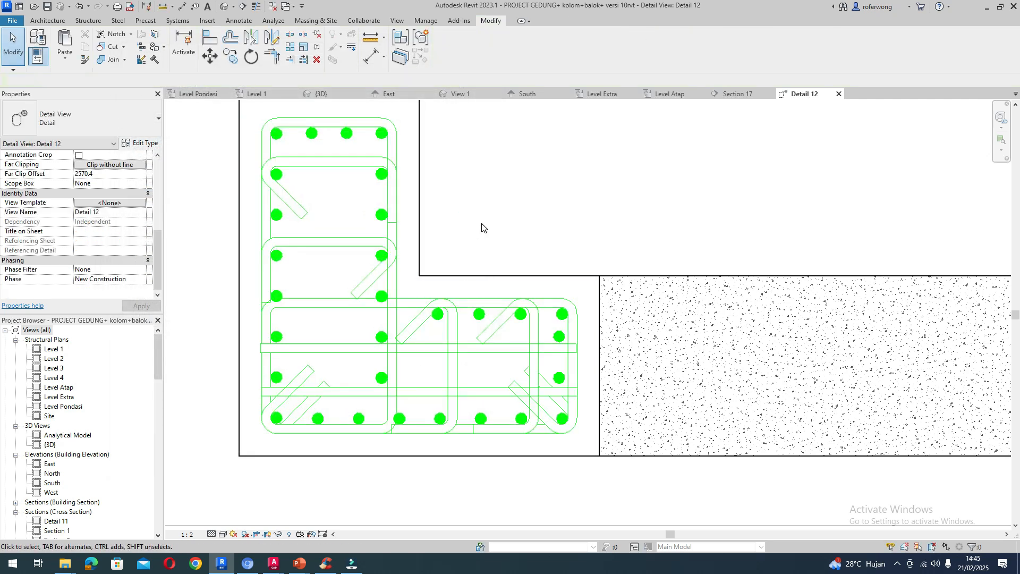
- Nudge the lower of the two straight horizontal ties in the lower leg slightly upward
scroll(482, 227, "down", 1)
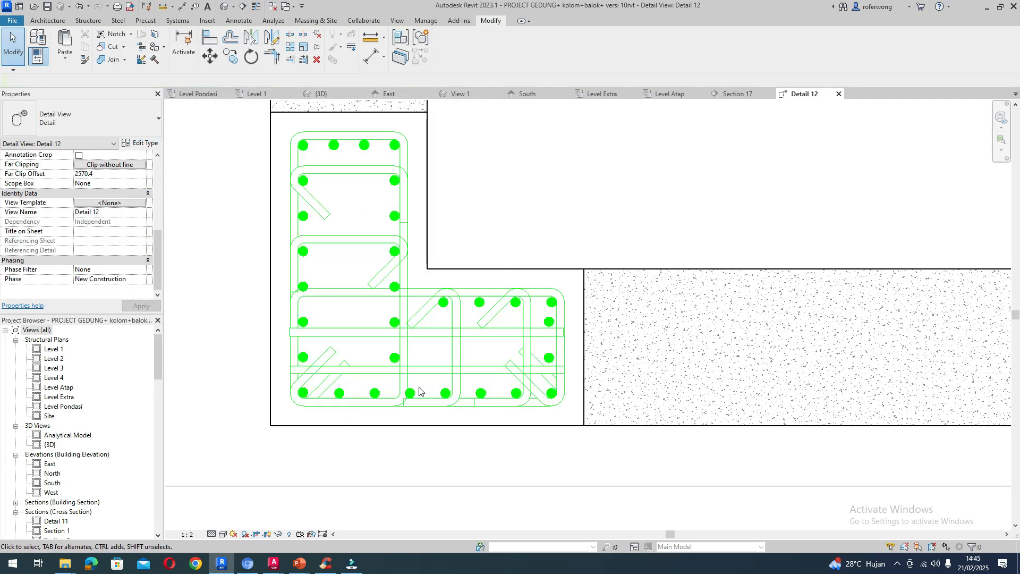
left_click(393, 376)
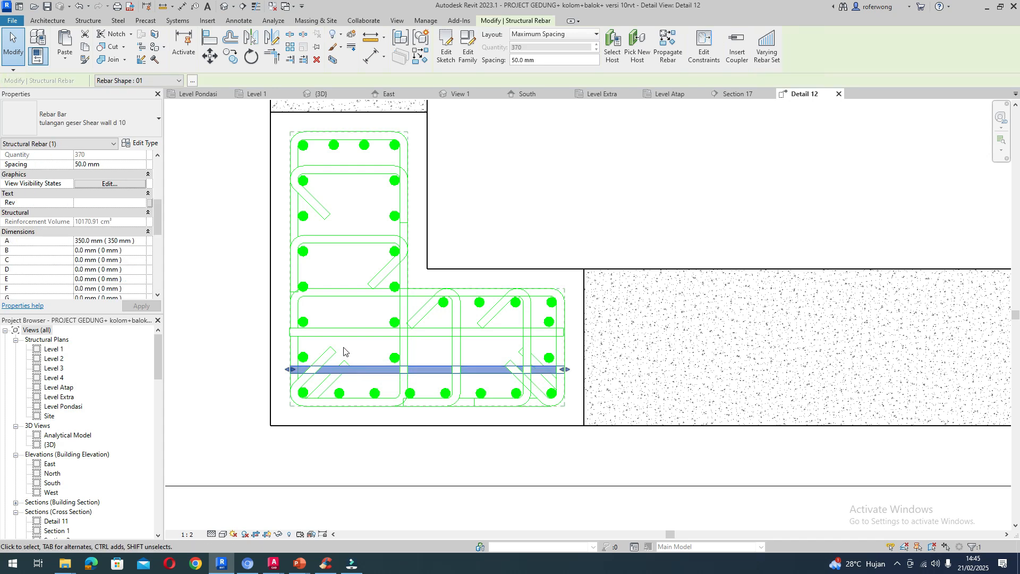
left_click(467, 334)
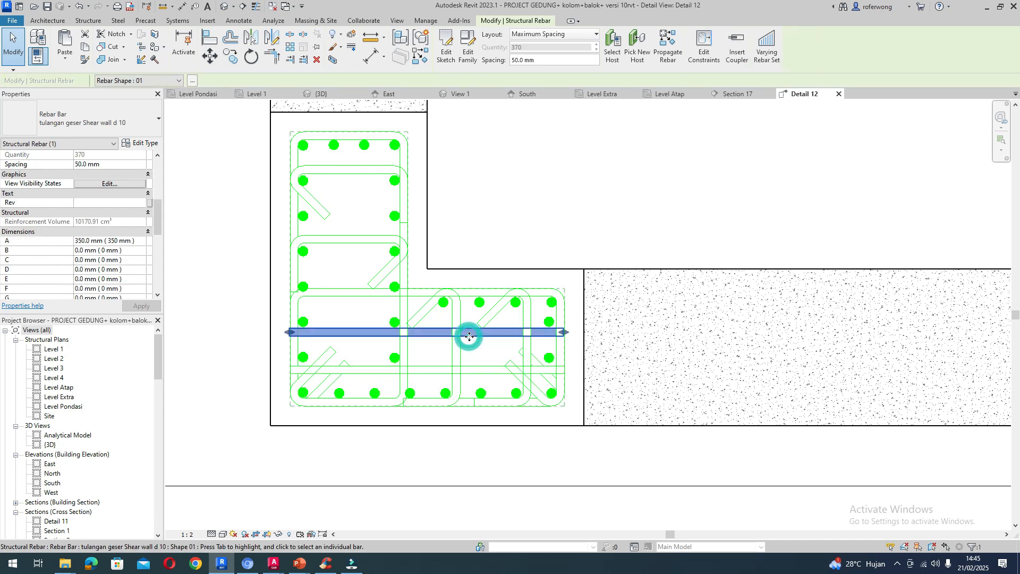
left_click(355, 370)
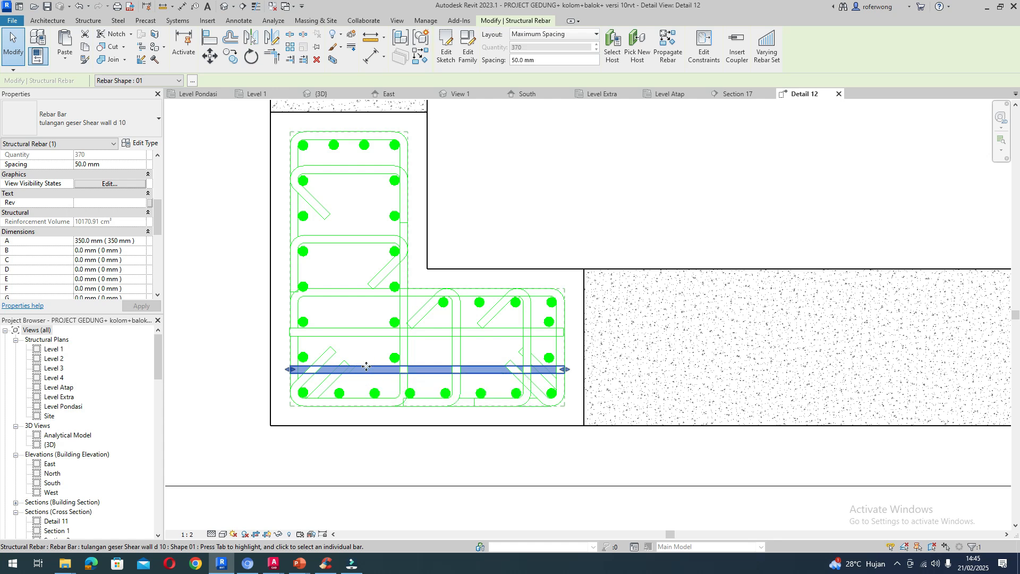
key("Up")
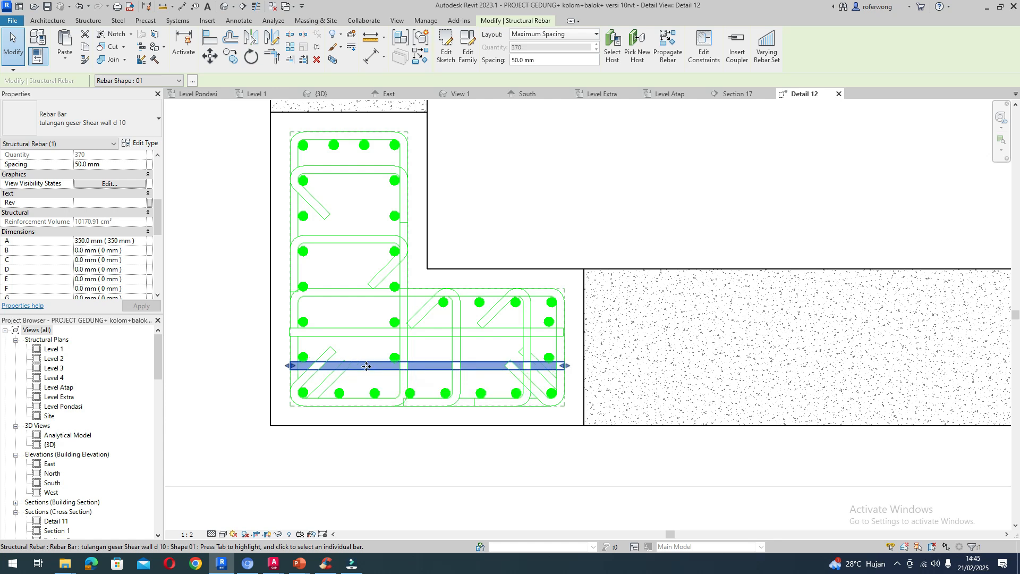
key("Down")
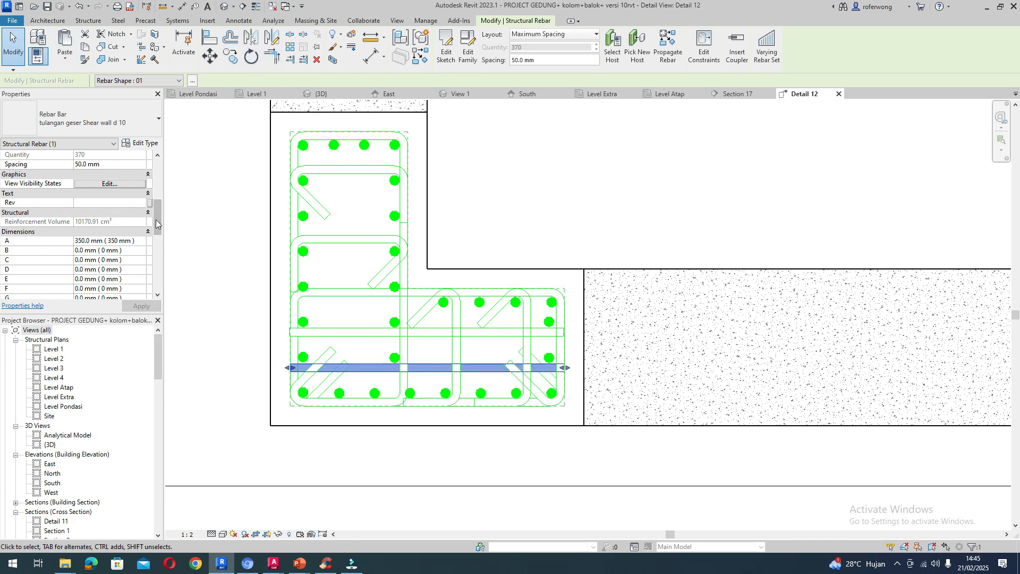
- Give the lower horizontal tie a Standard - 135 deg. hook at its start and a Standard - 90 deg. 2 hook at its end
left_click_drag(159, 214, 159, 171)
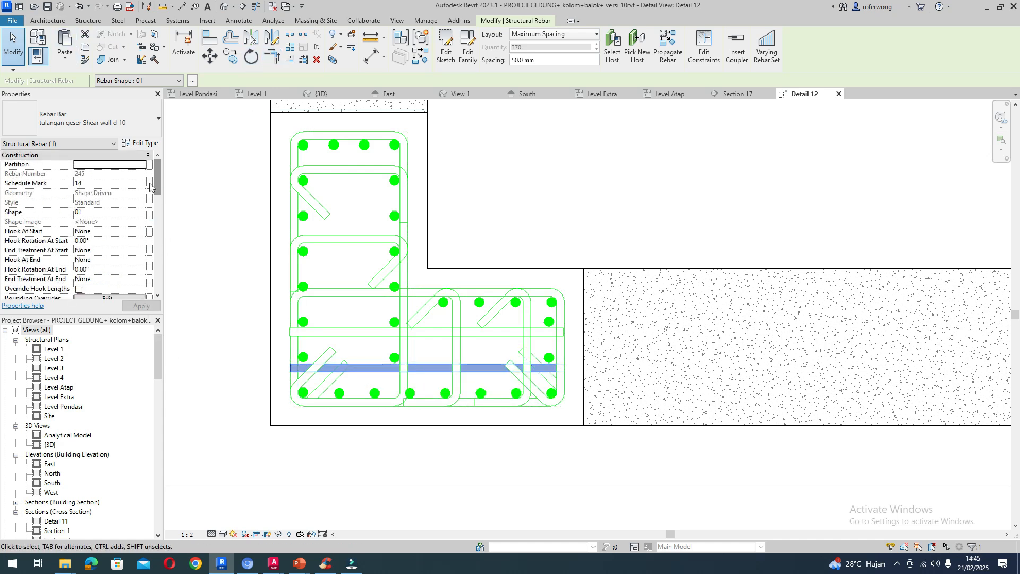
left_click(88, 229)
left_click(141, 232)
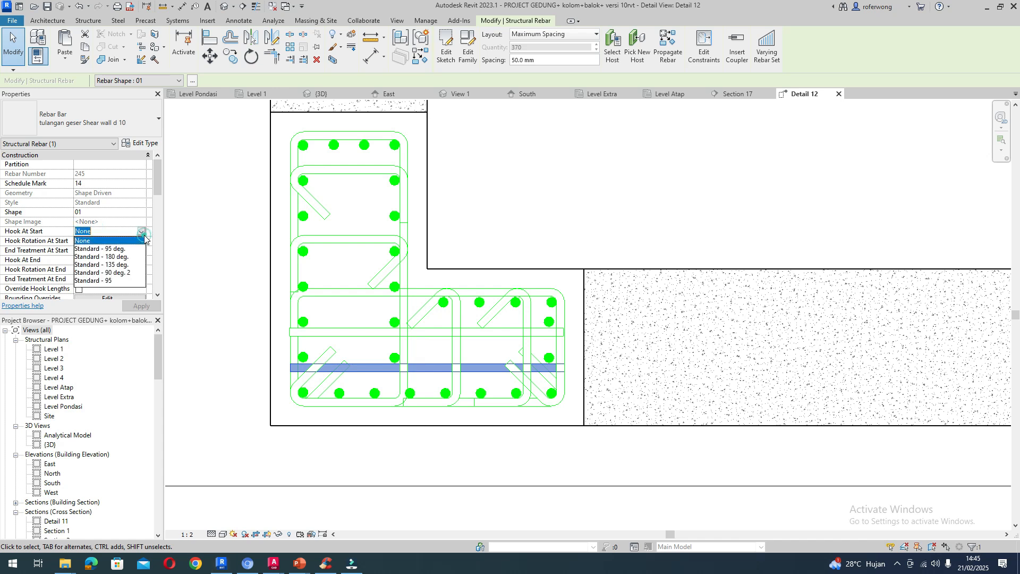
left_click(128, 264)
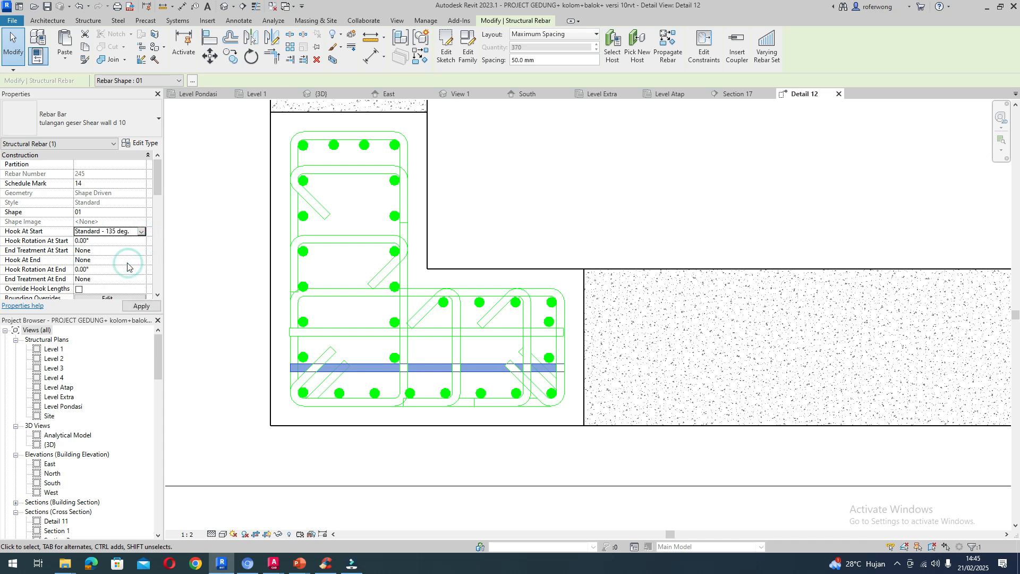
left_click(125, 250)
left_click(142, 251)
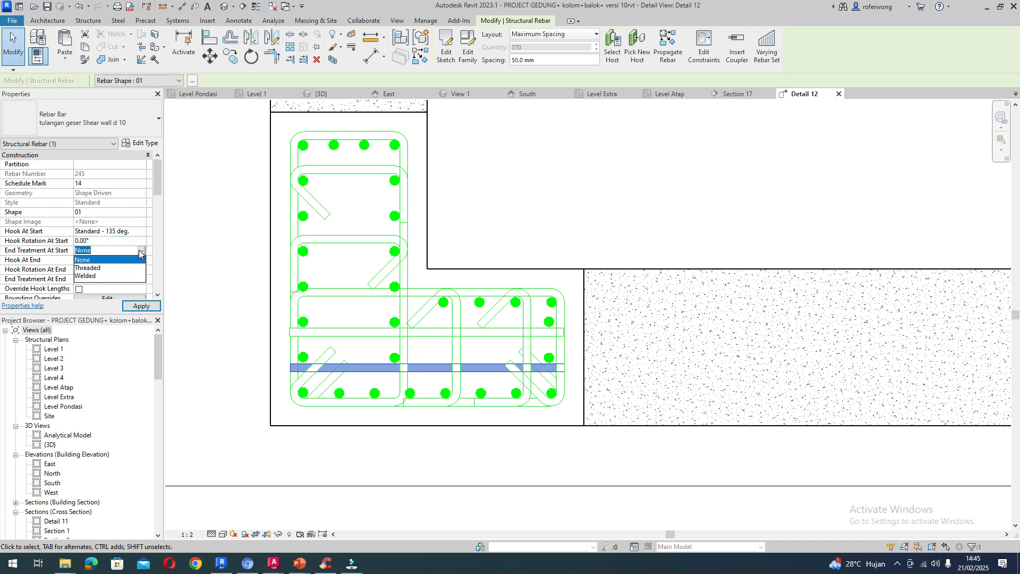
left_click(142, 251)
left_click(141, 261)
left_click(140, 260)
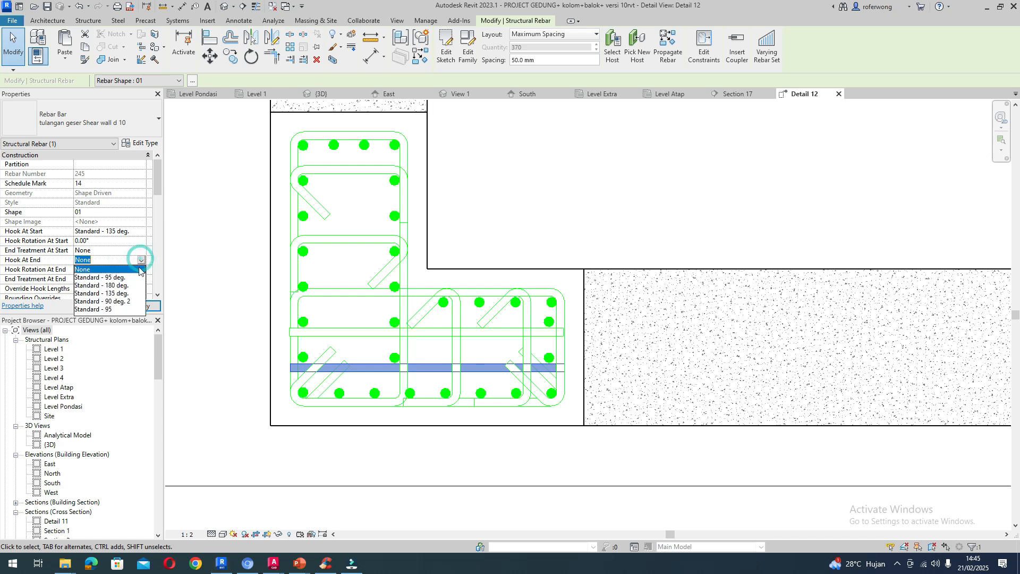
left_click(127, 301)
left_click(139, 306)
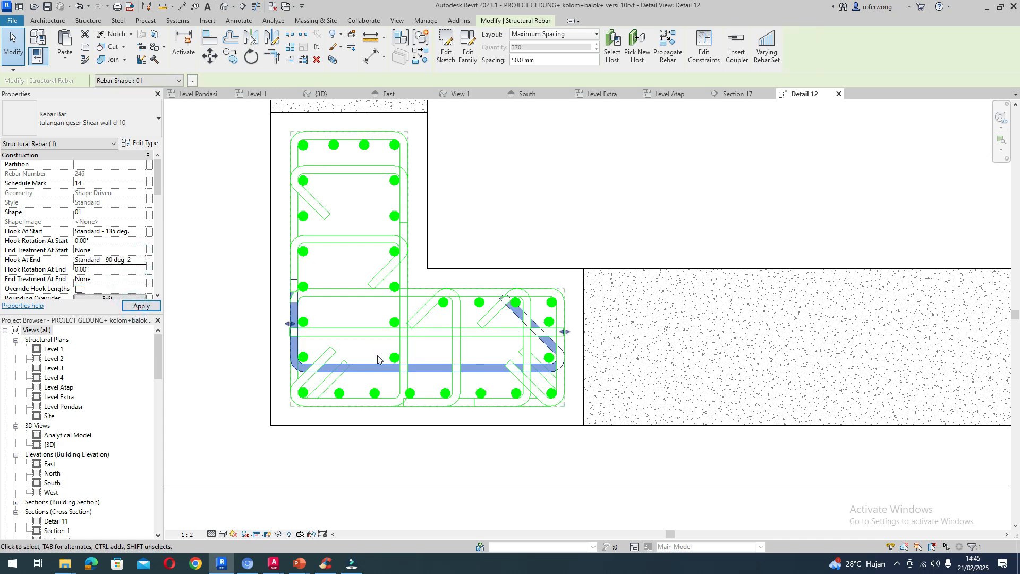
- Give the upper straight horizontal tie a Standard - 135 deg. start hook and a Standard - 90 deg. 2 end hook
left_click(321, 334)
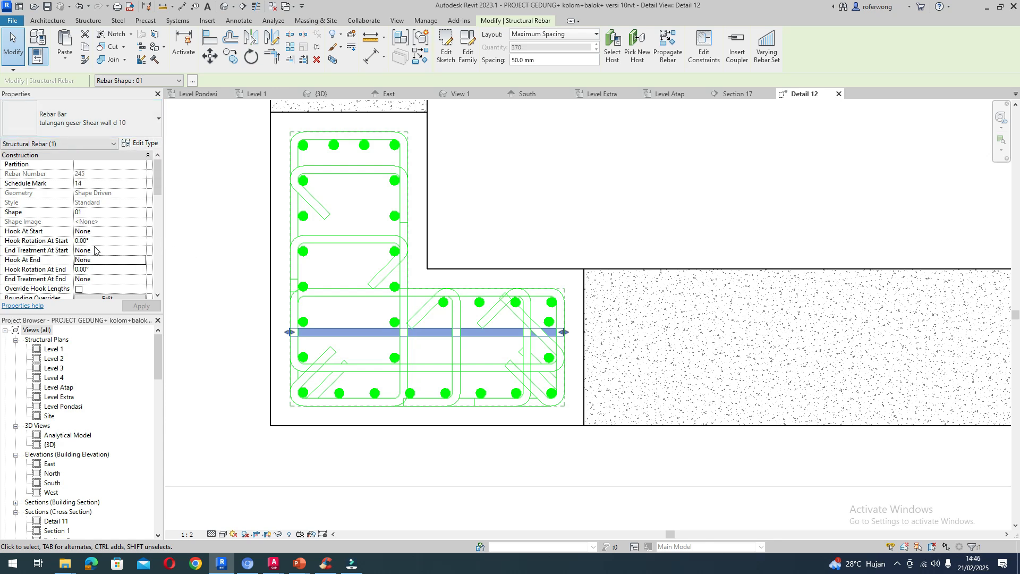
left_click(88, 241)
left_click(106, 260)
left_click(131, 250)
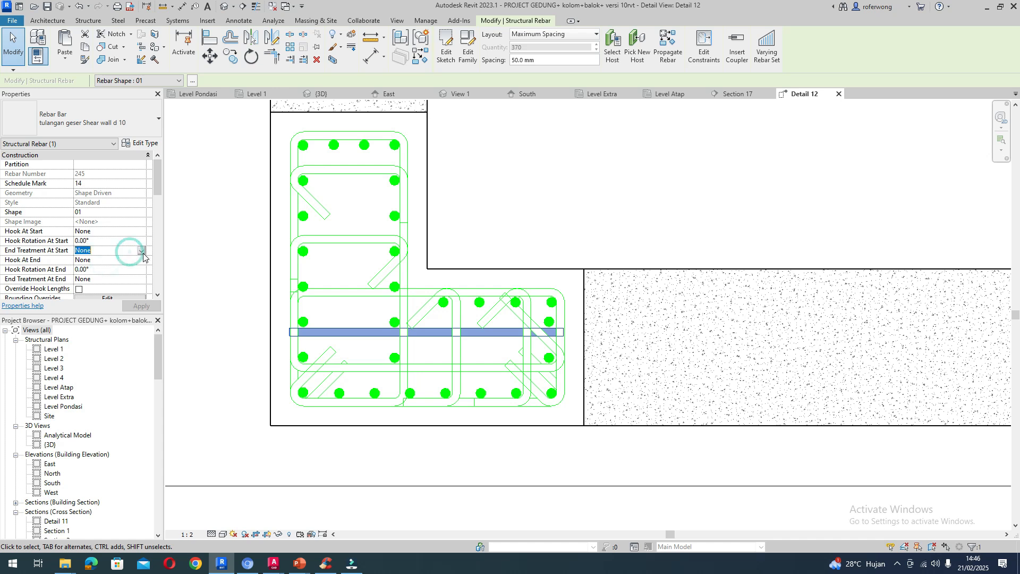
left_click(140, 250)
left_click(140, 232)
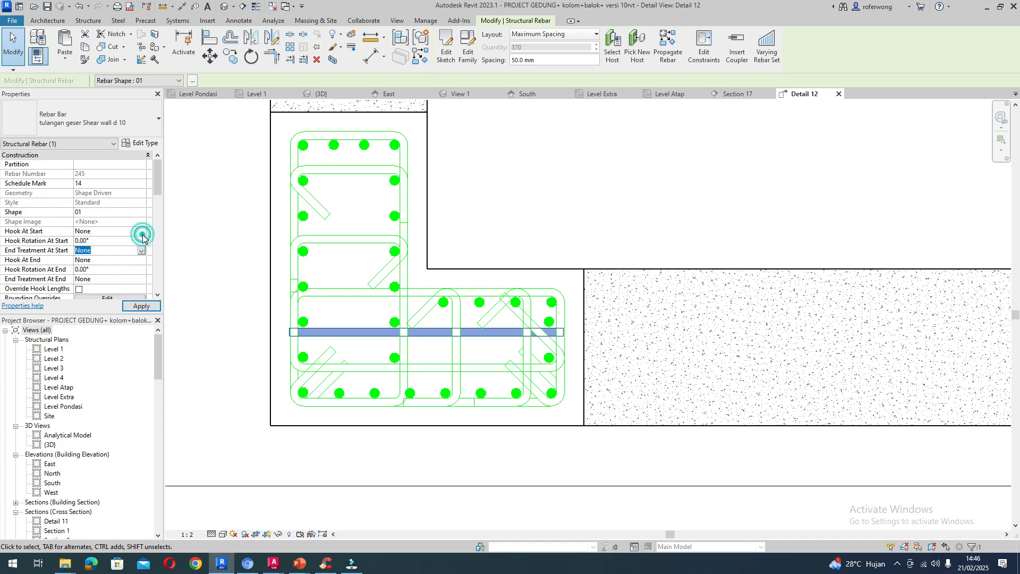
left_click(141, 232)
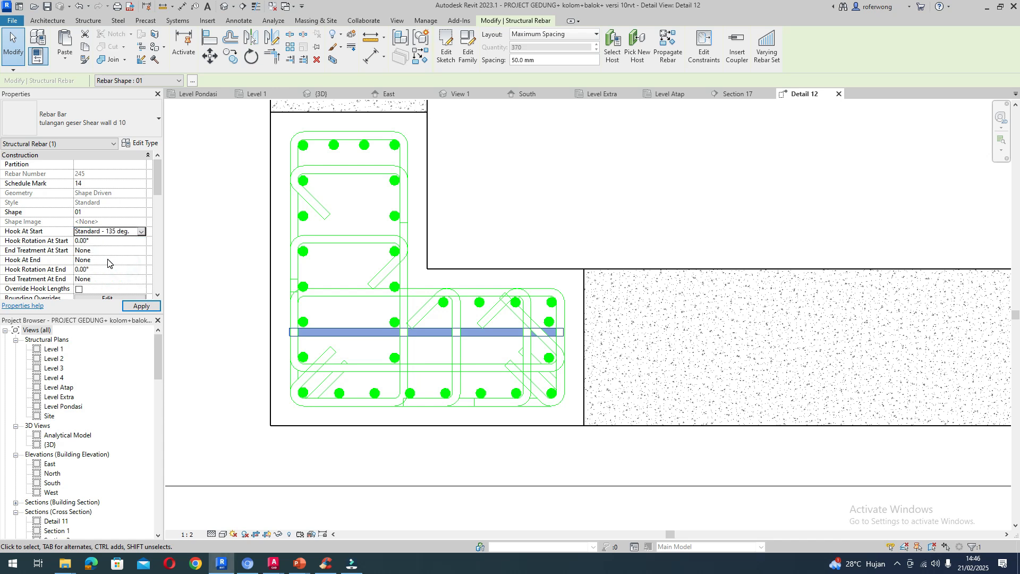
left_click(111, 260)
left_click(141, 261)
left_click(127, 302)
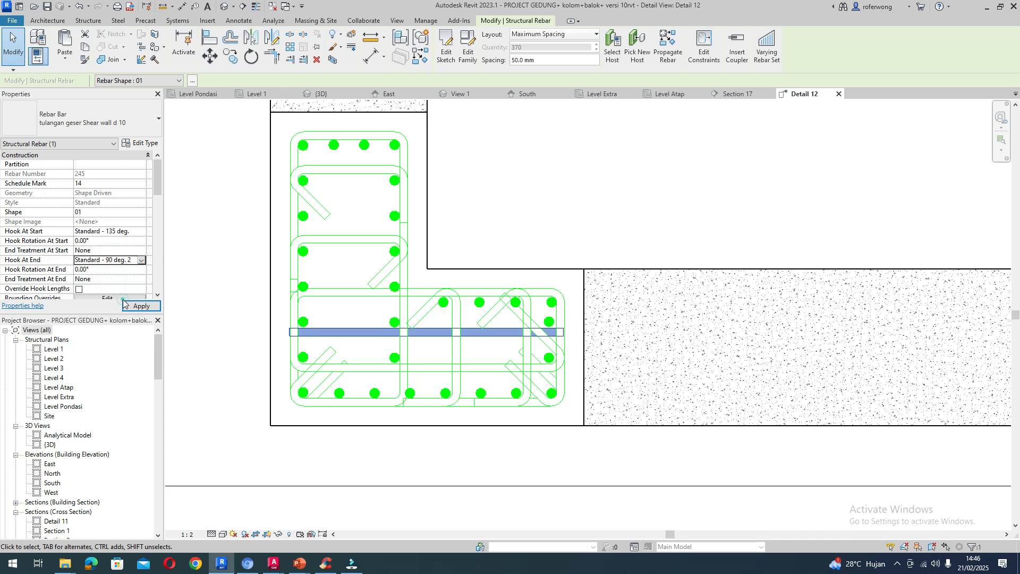
left_click(140, 306)
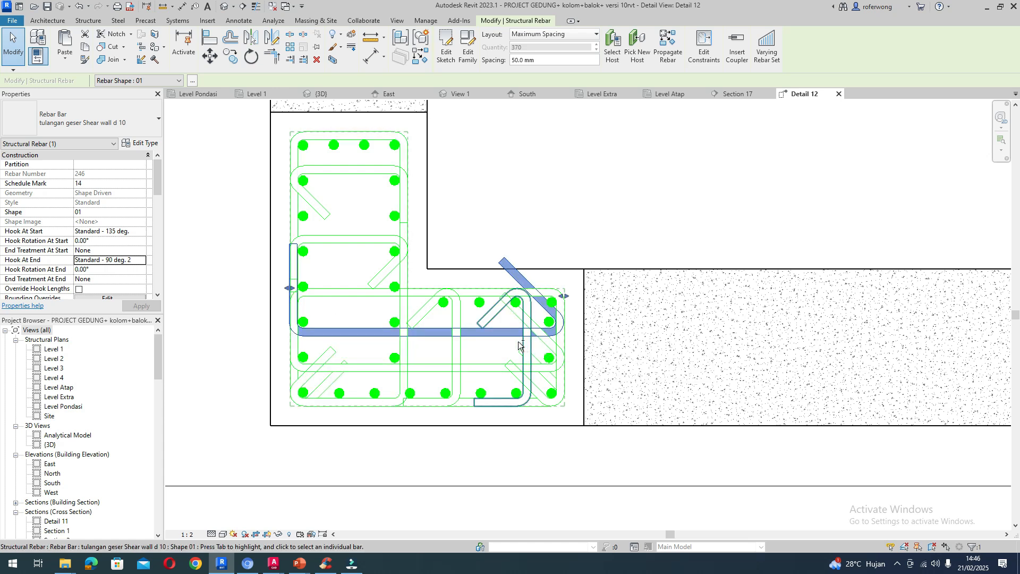
- Set hook lengths H1 and H2 of both long horizontal ties in the lower leg to 60 mm and deselect them
left_click(379, 366, "ctrl")
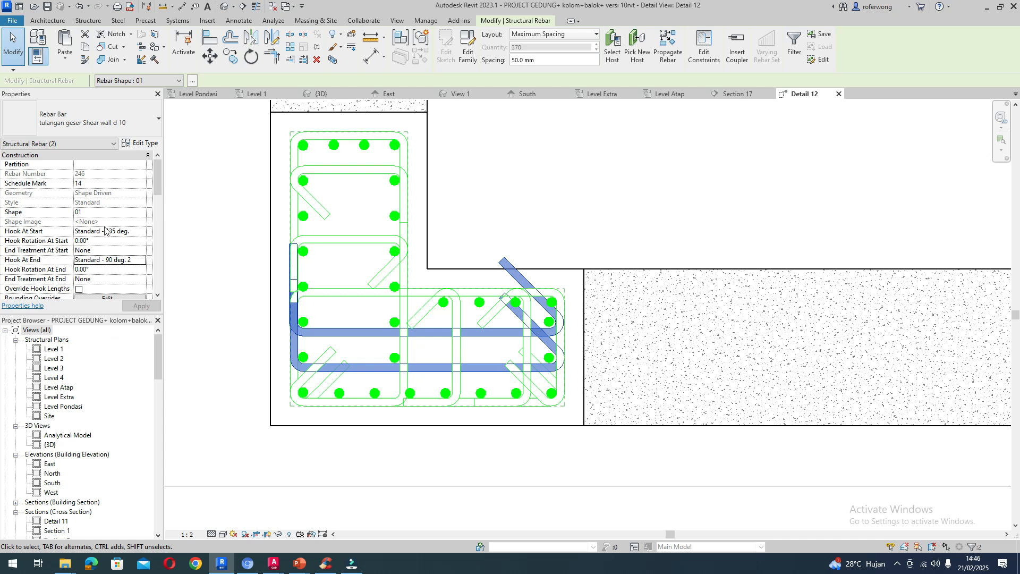
left_click_drag(160, 189, 160, 240)
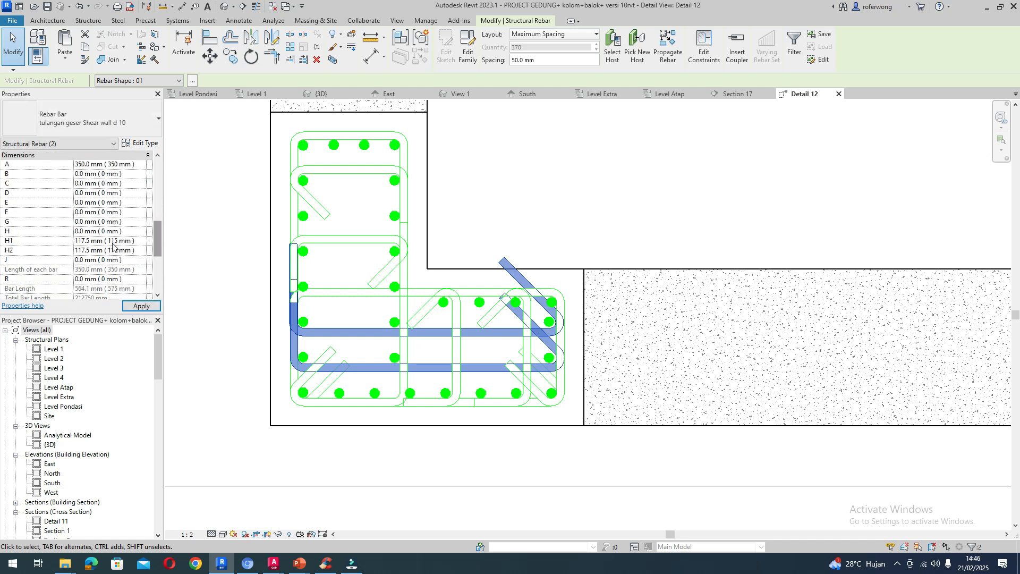
left_click(84, 240)
left_click_drag(84, 241, 58, 243)
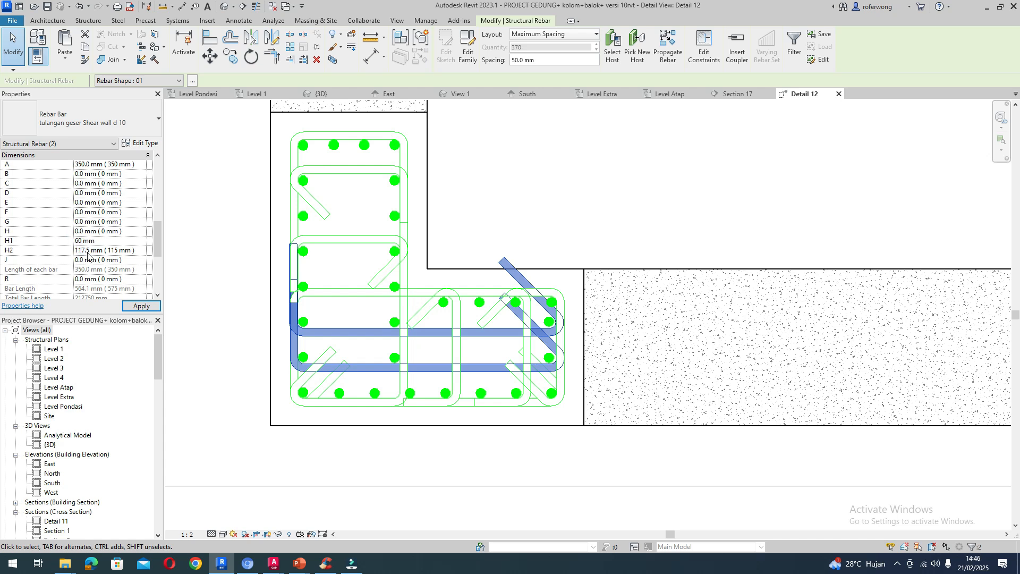
left_click(88, 250)
type("60")
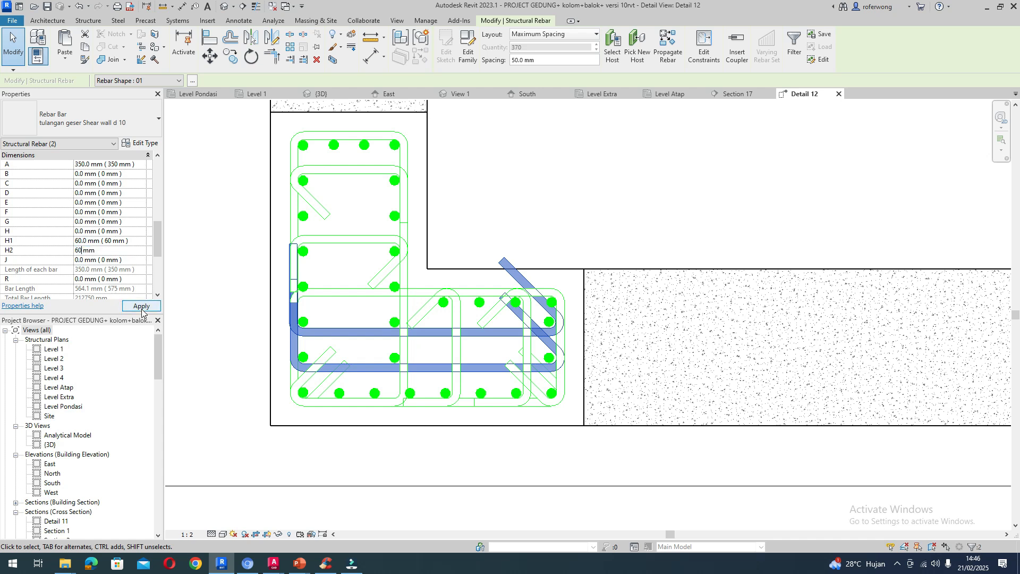
left_click(139, 307)
left_click(524, 212)
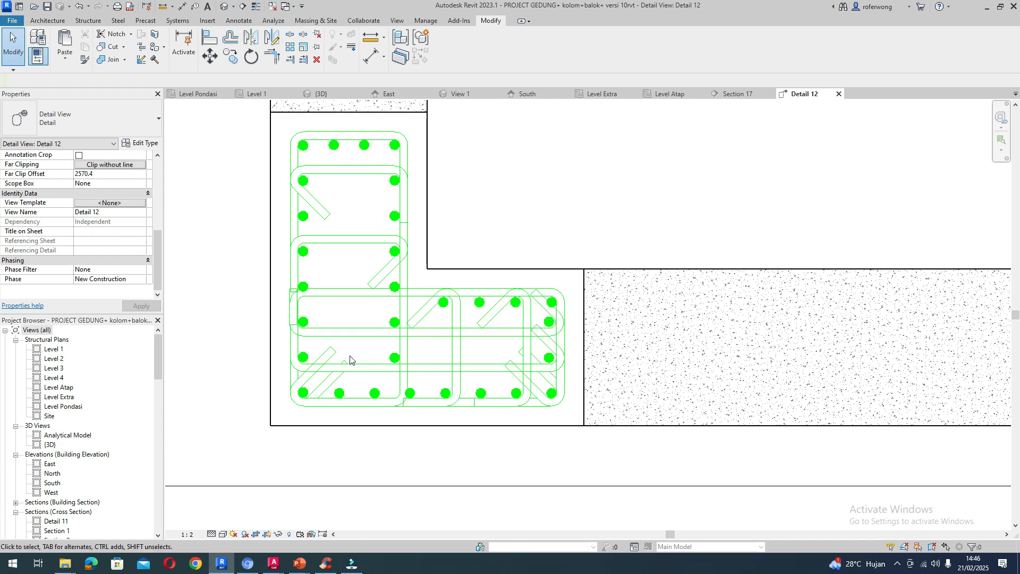
- Set H1 and H2 to 60 mm for the upright leg's two short ties and both closed stirrups, and deselect them
left_click(318, 218)
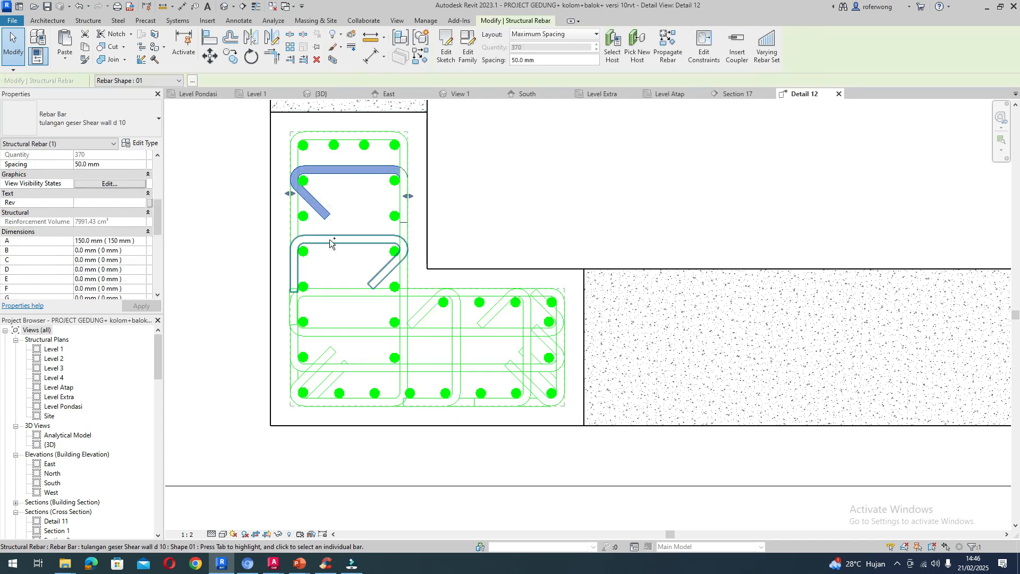
left_click(330, 239, "ctrl")
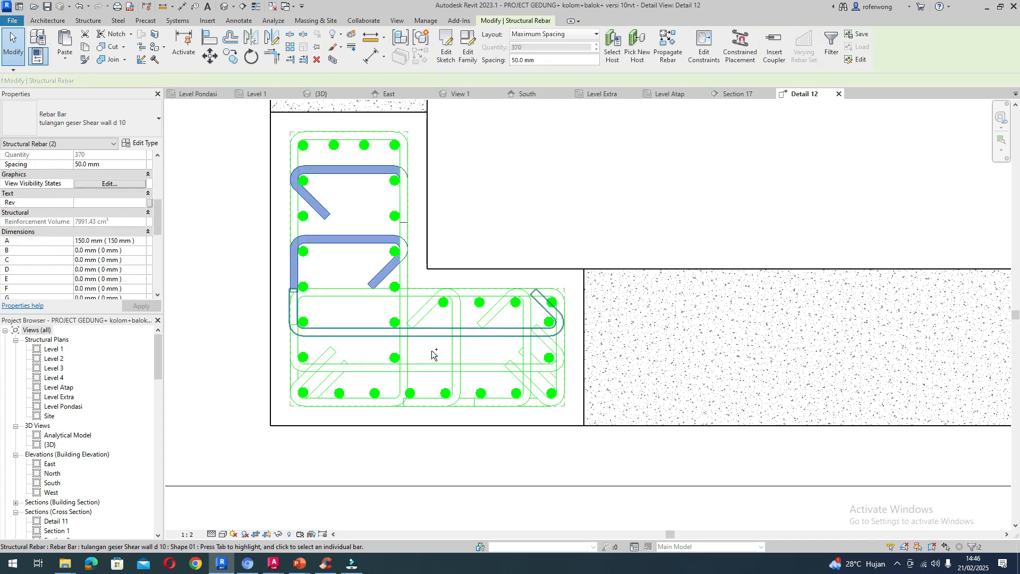
left_click(352, 402, "ctrl")
left_click(327, 386, "ctrl")
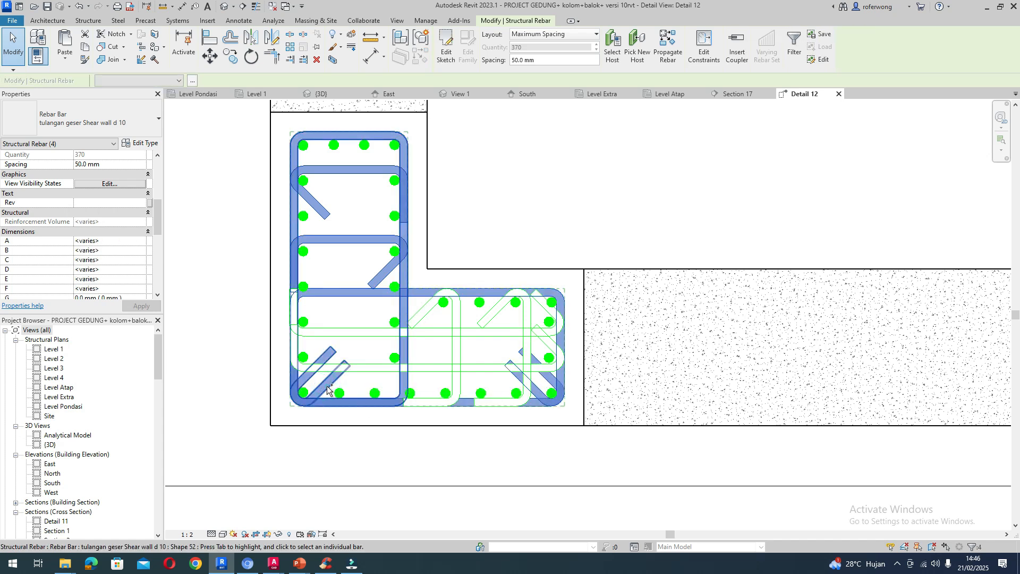
left_click_drag(157, 226, 157, 255)
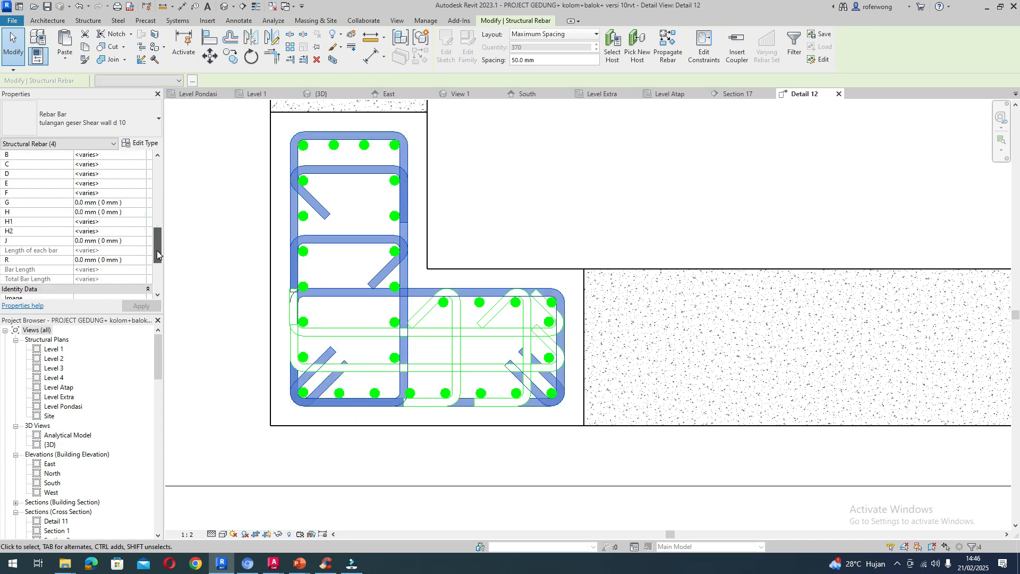
left_click(83, 222)
type("60")
left_click(91, 229)
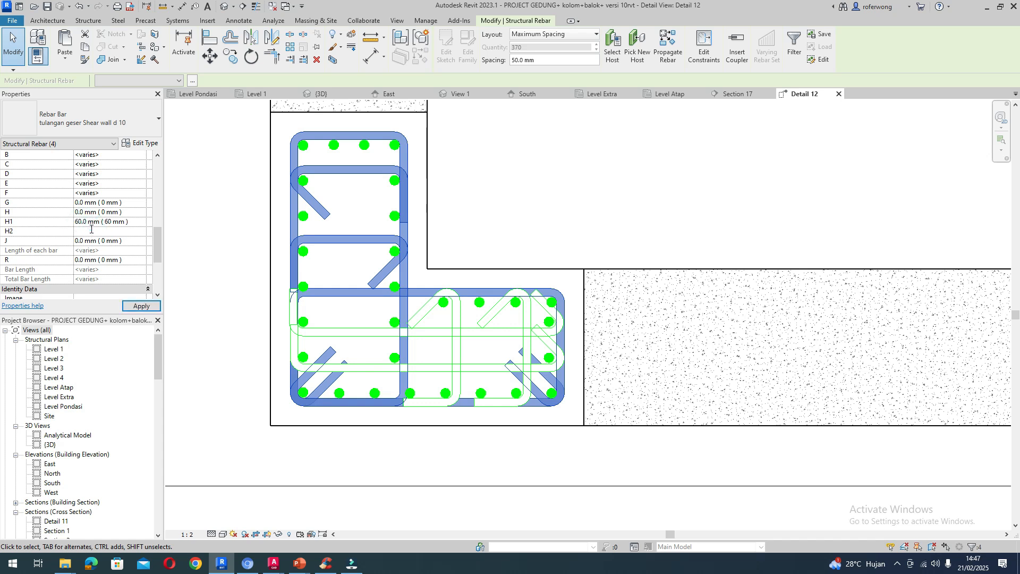
left_click(133, 306)
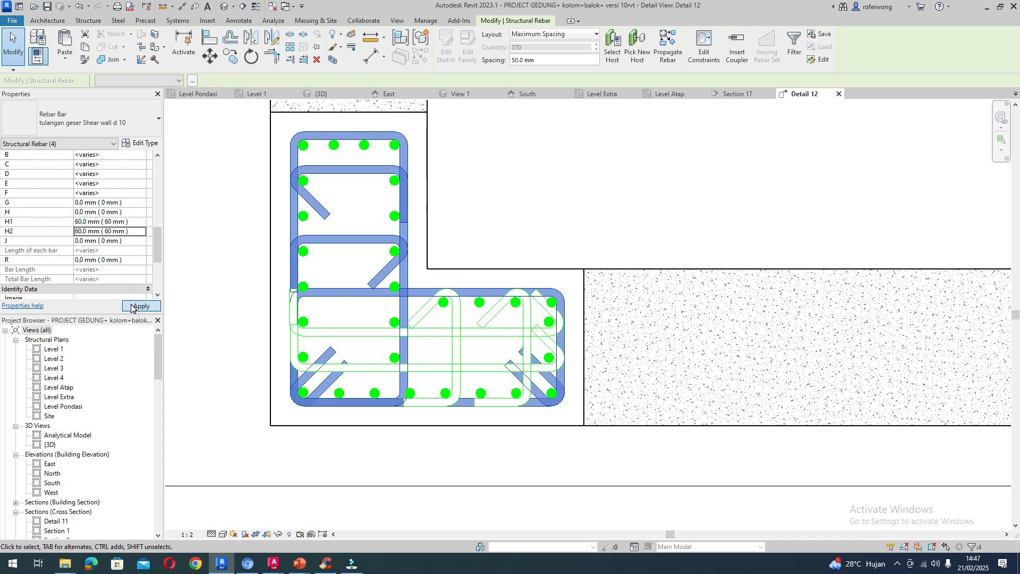
left_click(505, 232)
scroll(390, 357, "down", 2)
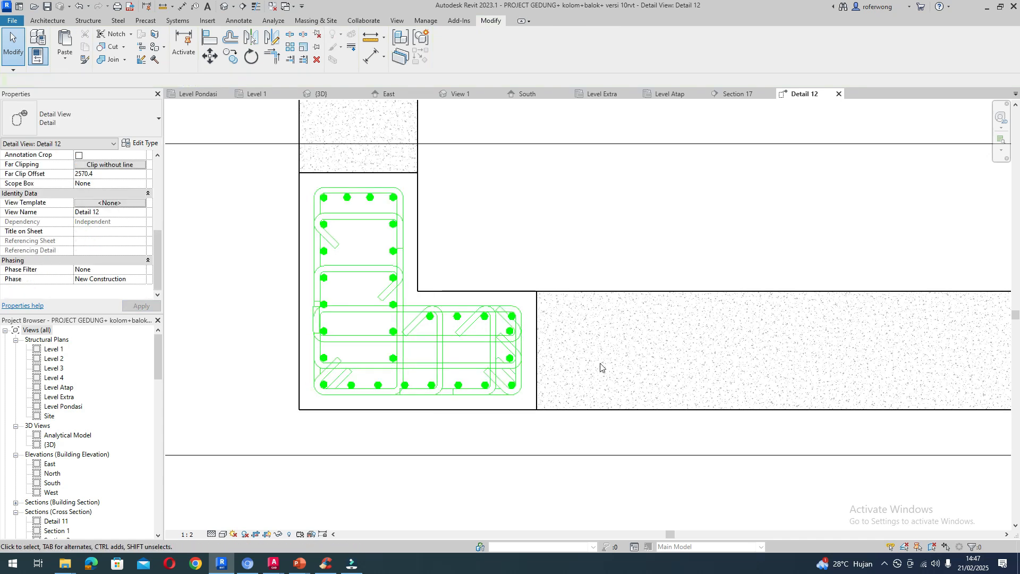
- Select the two long horizontal ties in the lower leg and save the project
scroll(280, 374, "up", 2)
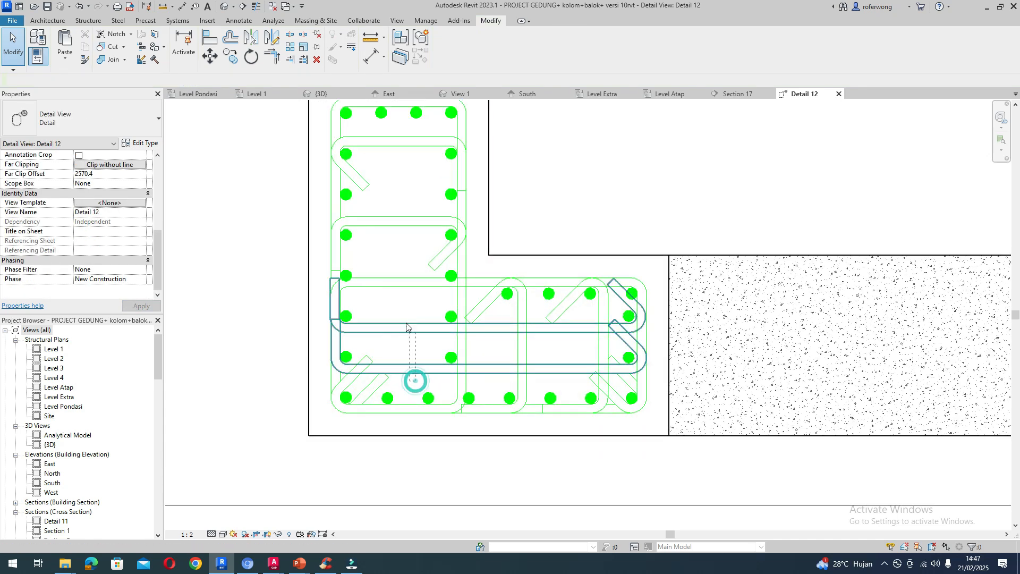
left_click(431, 347)
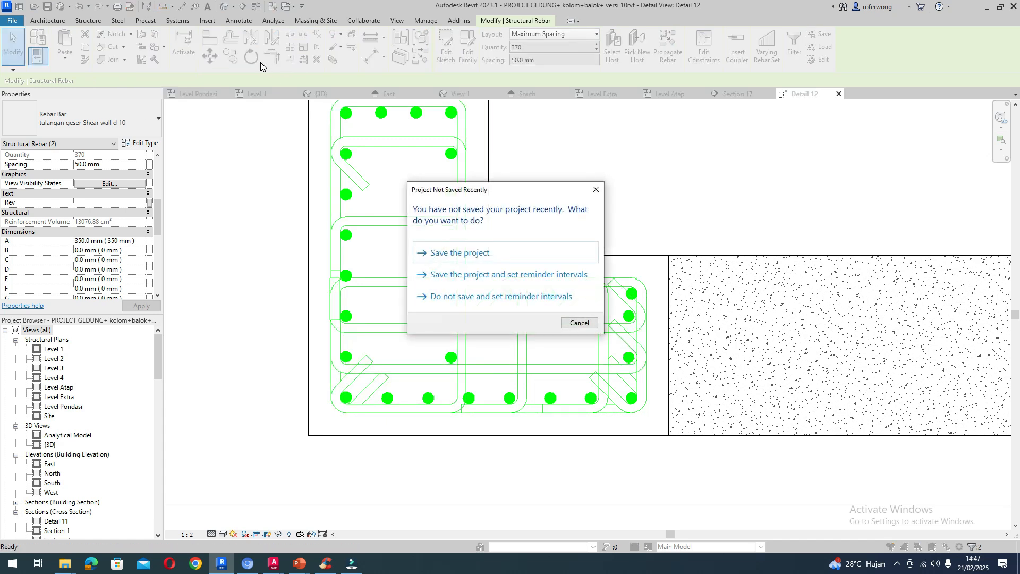
left_click(432, 253)
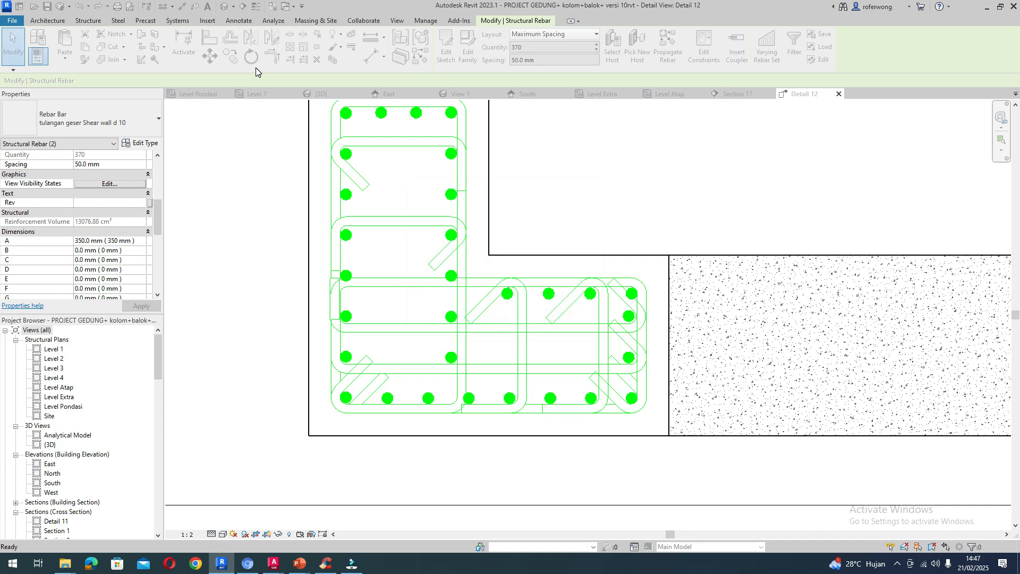
- Try rotating the two original long horizontal ties by 90 degrees and undo the rotation
key("ctrl+v")
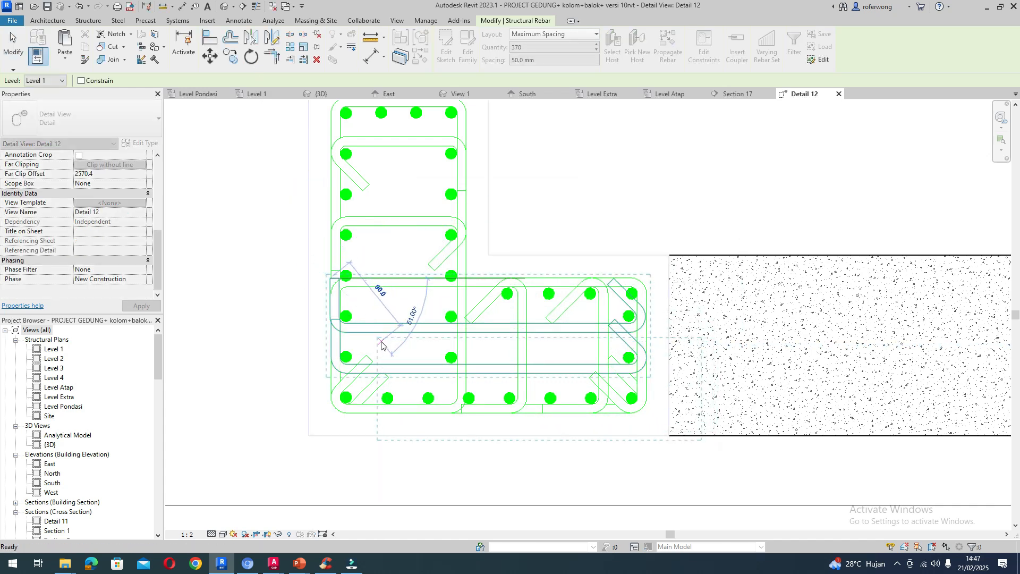
left_click(381, 344)
left_click(377, 330)
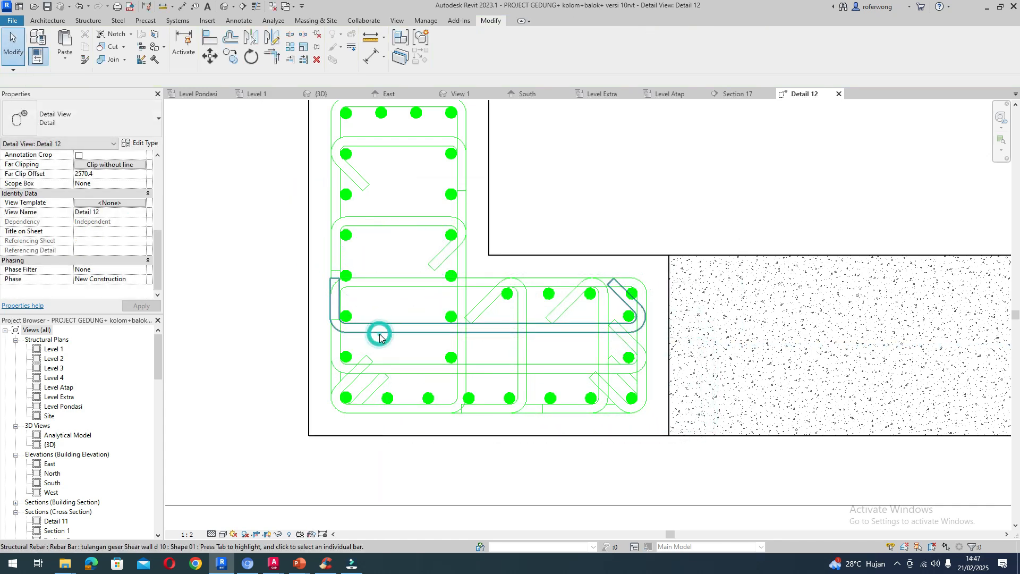
left_click(401, 365, "ctrl")
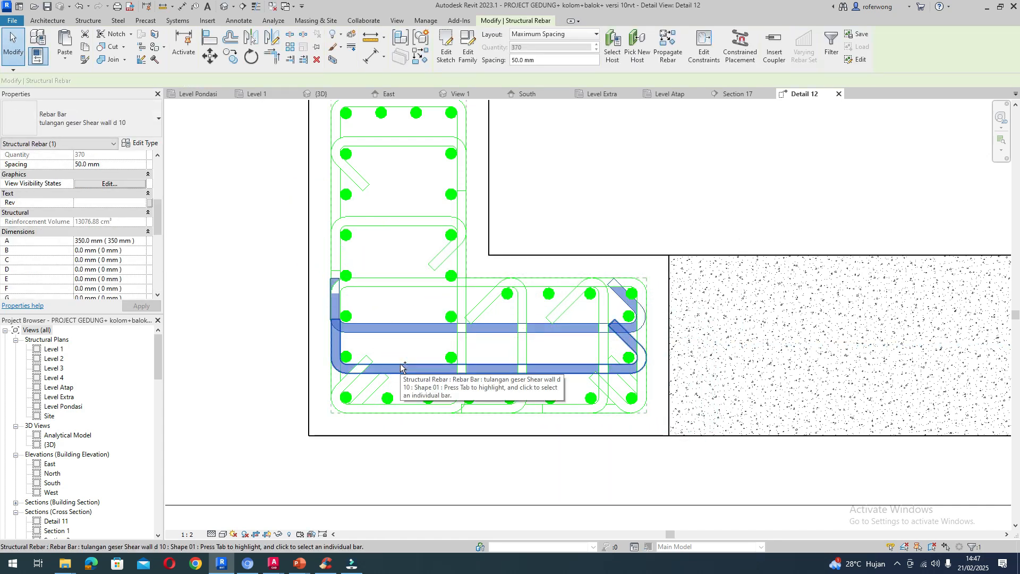
left_click(252, 57)
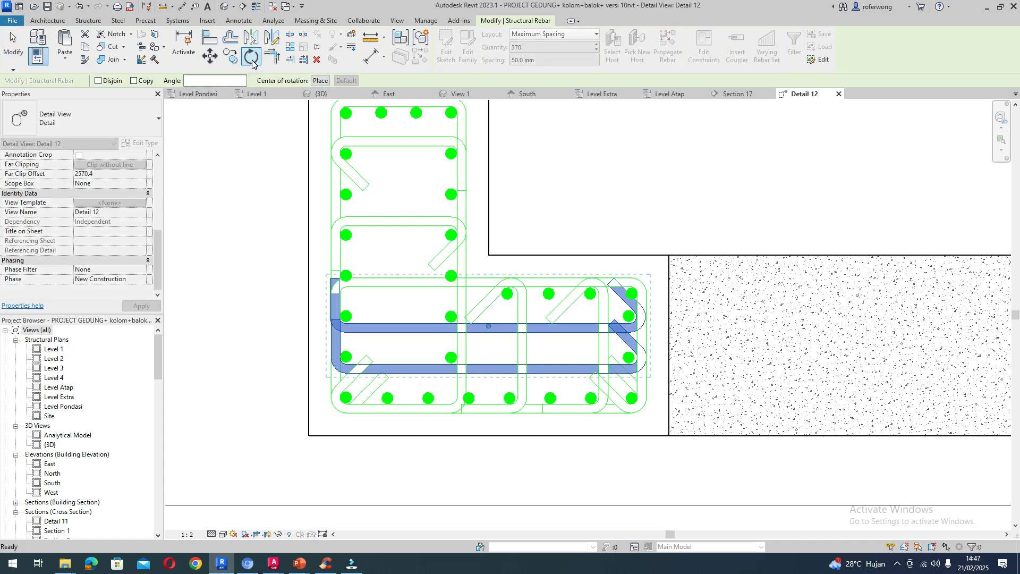
left_click(198, 80)
type("90")
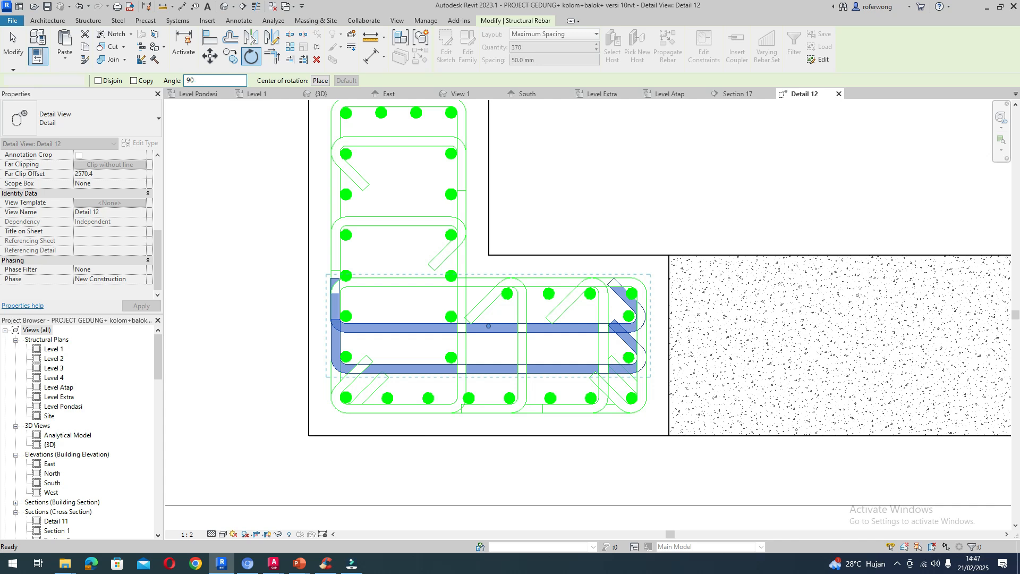
key("Return")
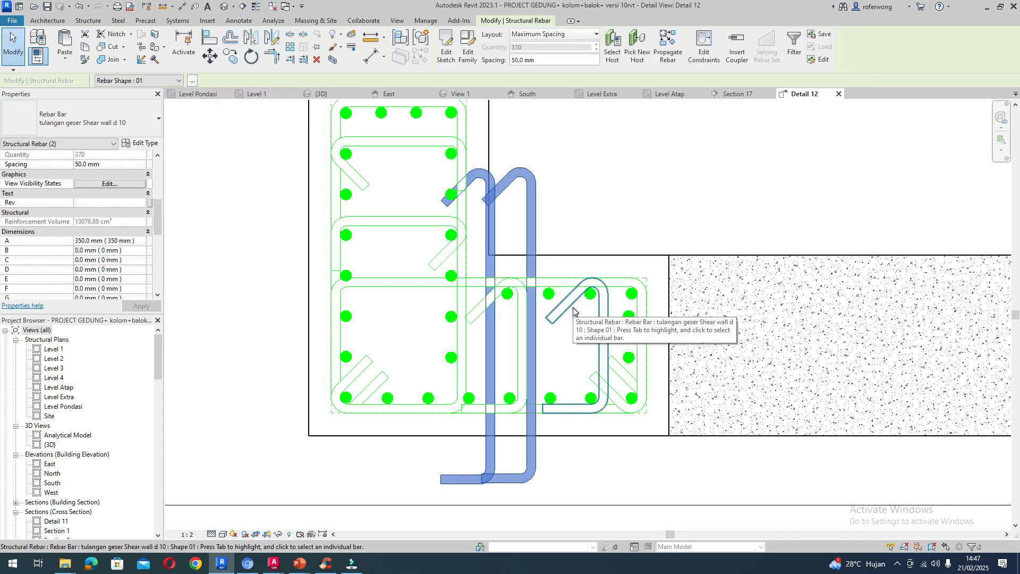
key("ctrl+z")
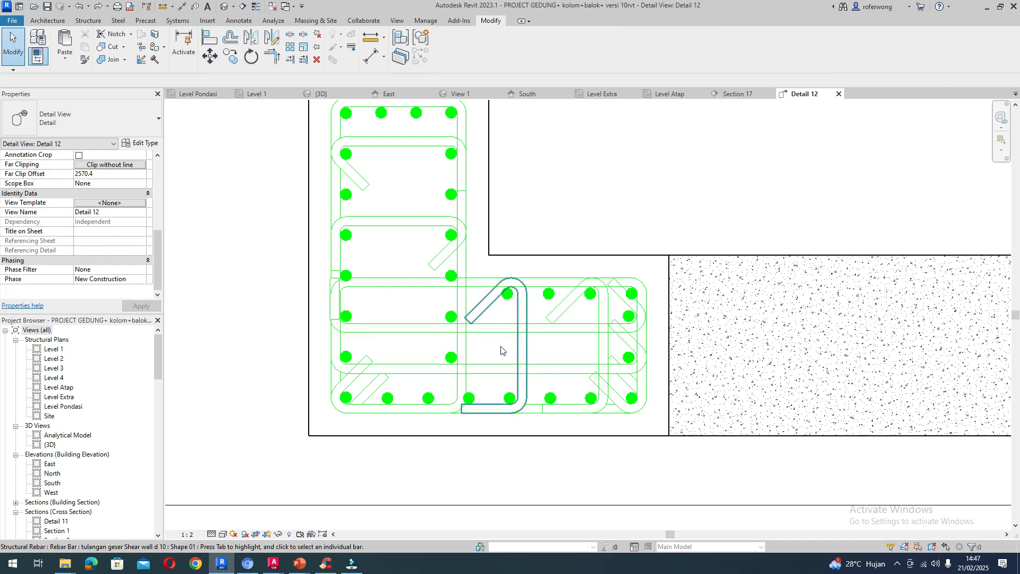
- Copy the lower leg's two long horizontal ties to the clipboard
left_click(417, 330)
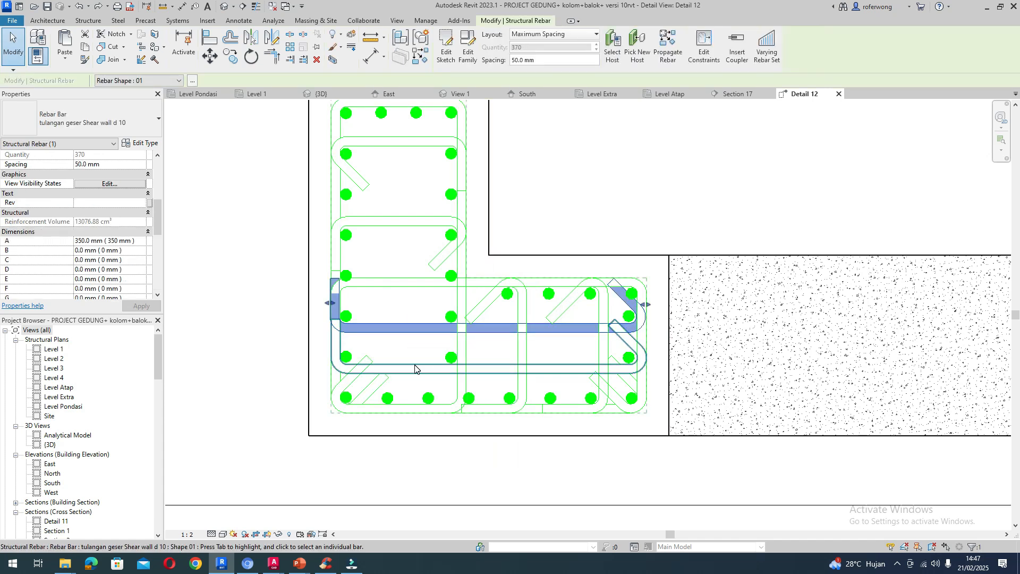
left_click(415, 368, "ctrl")
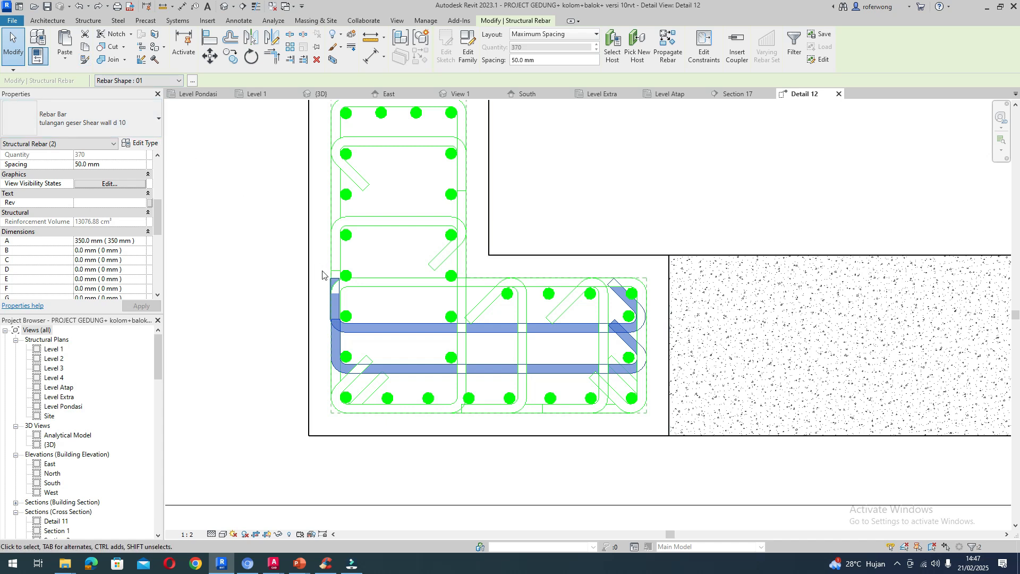
key("ctrl+c")
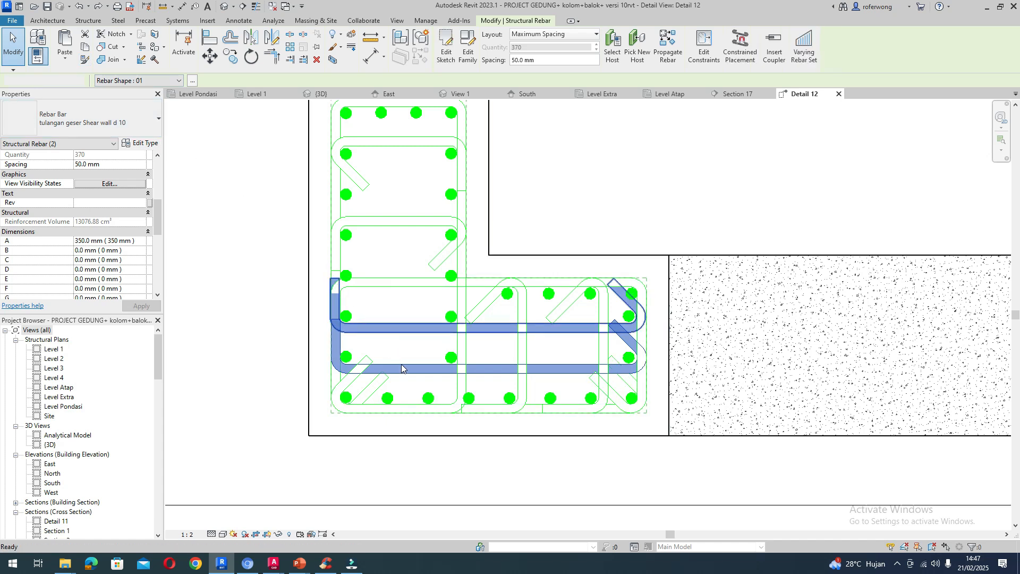
key("ctrl+v")
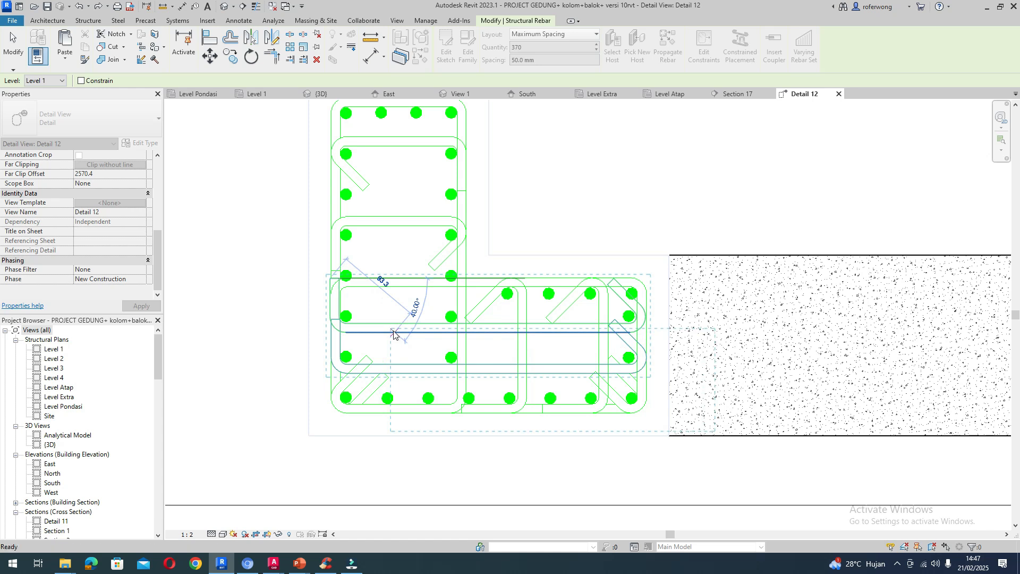
key("Escape")
left_click(393, 330)
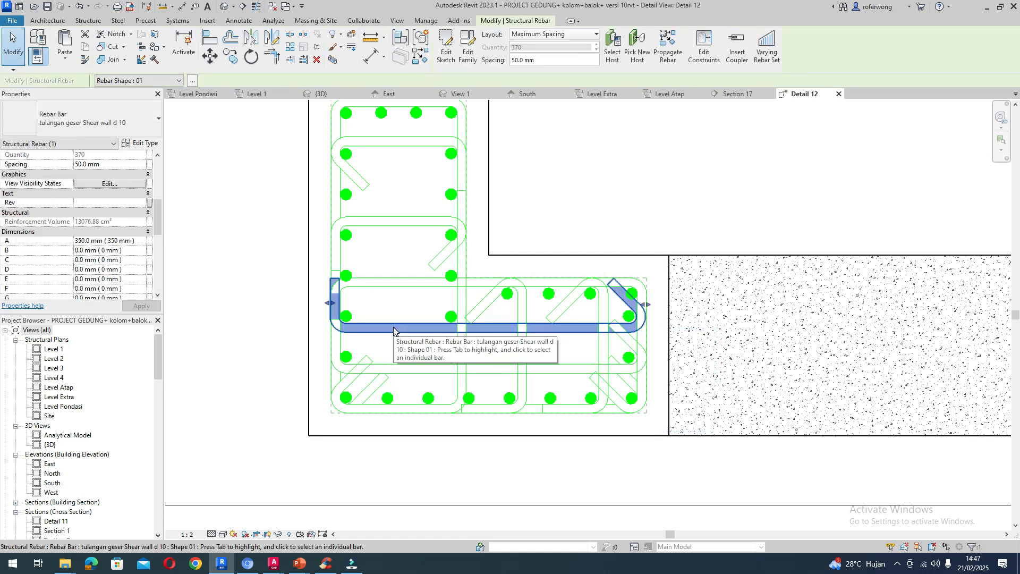
key("m")
key("a")
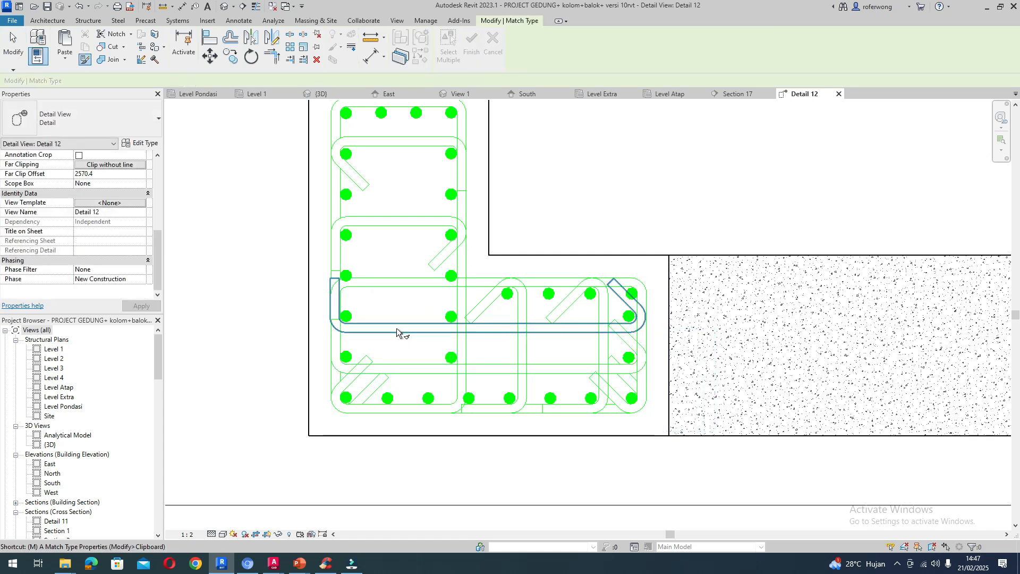
key("Escape")
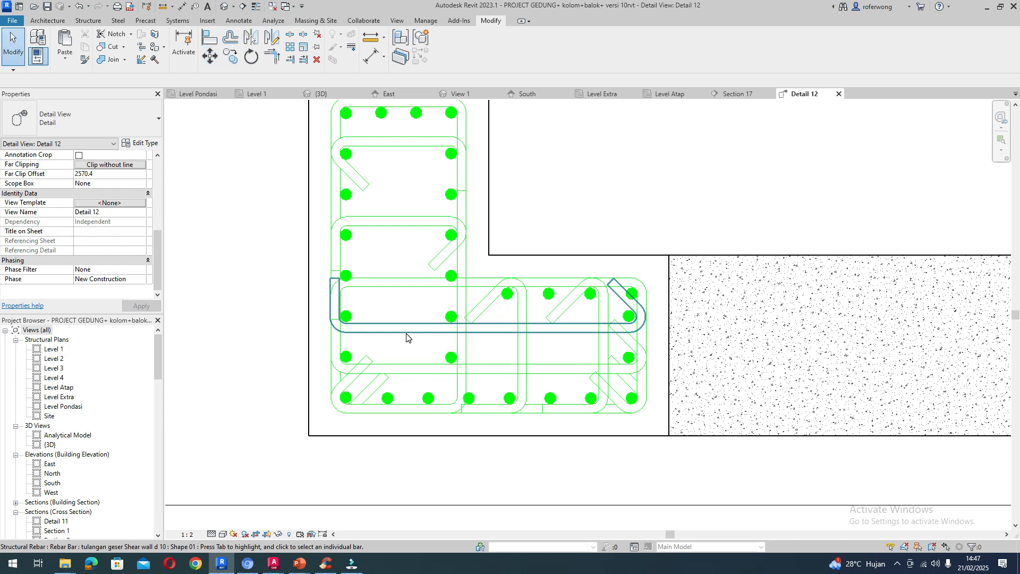
- Try moving the upper long horizontal tie straight up by about 15 mm and undo the move
left_click(406, 337)
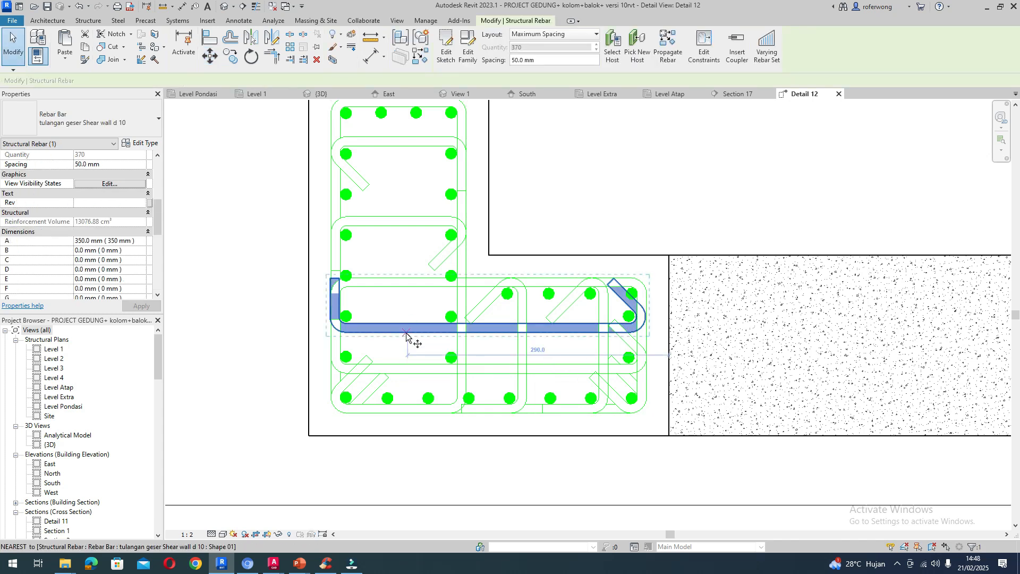
key("m")
key("v")
left_click(413, 322)
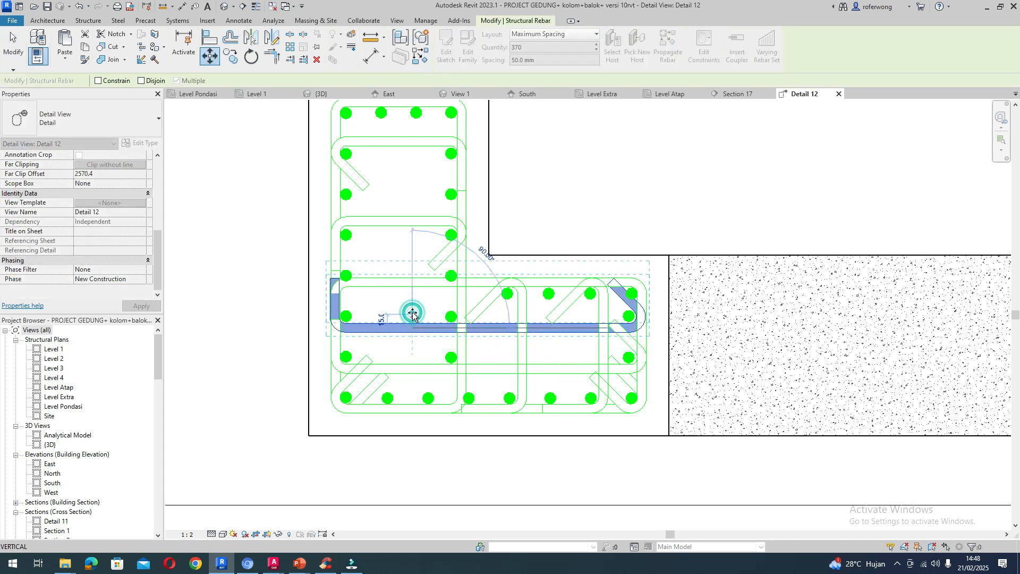
left_click(412, 314)
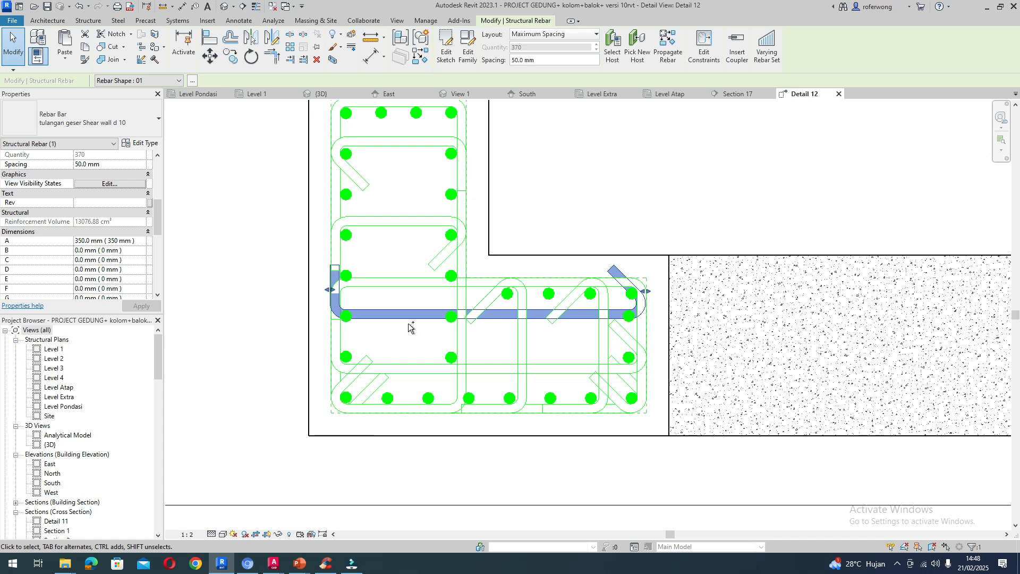
key("Escape")
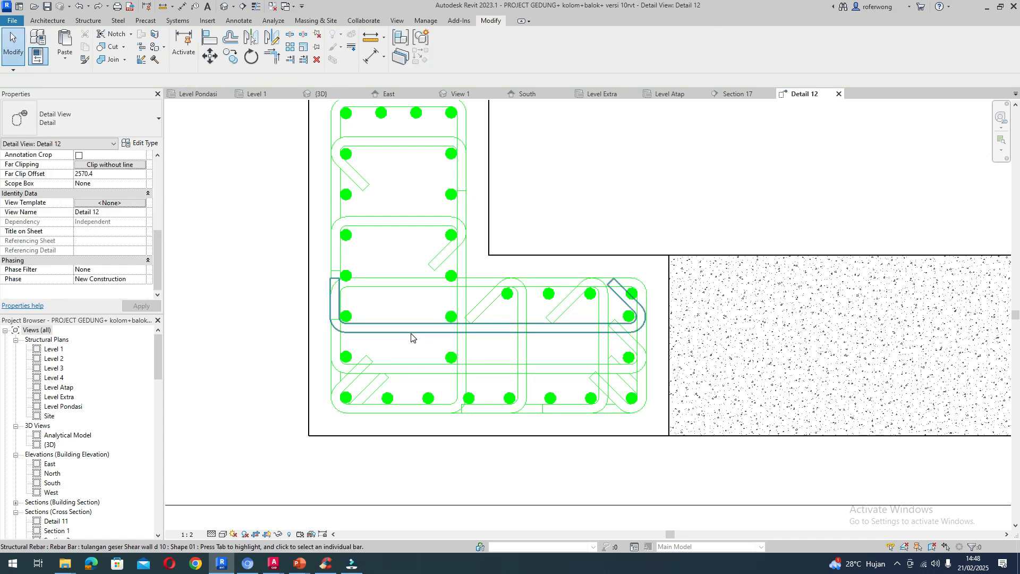
- Paste the copied pair of long horizontal ties from the clipboard about 67 mm below the originals
left_click(414, 364)
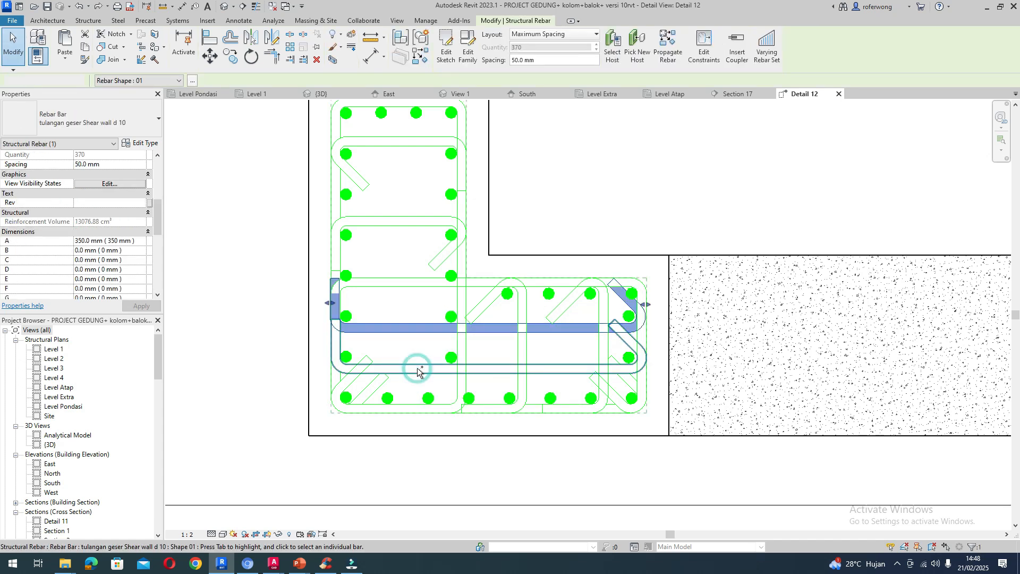
left_click(416, 365, "ctrl")
left_click(229, 62)
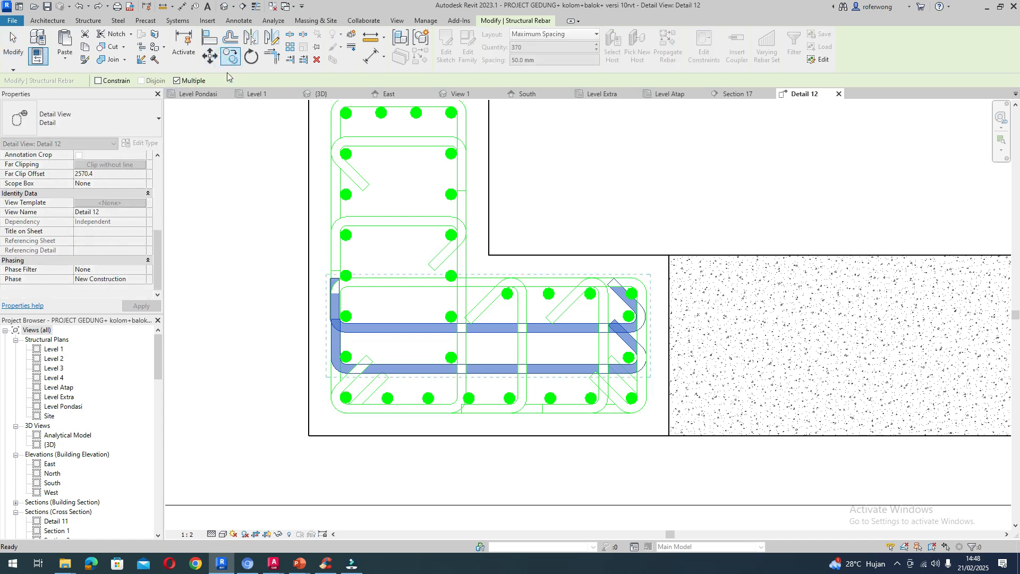
left_click(66, 58)
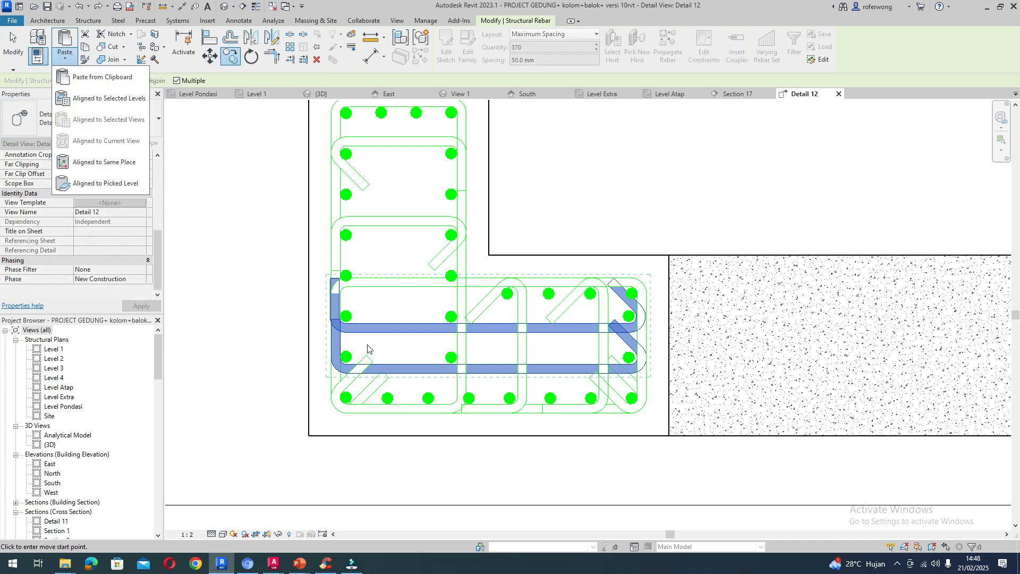
left_click(102, 77)
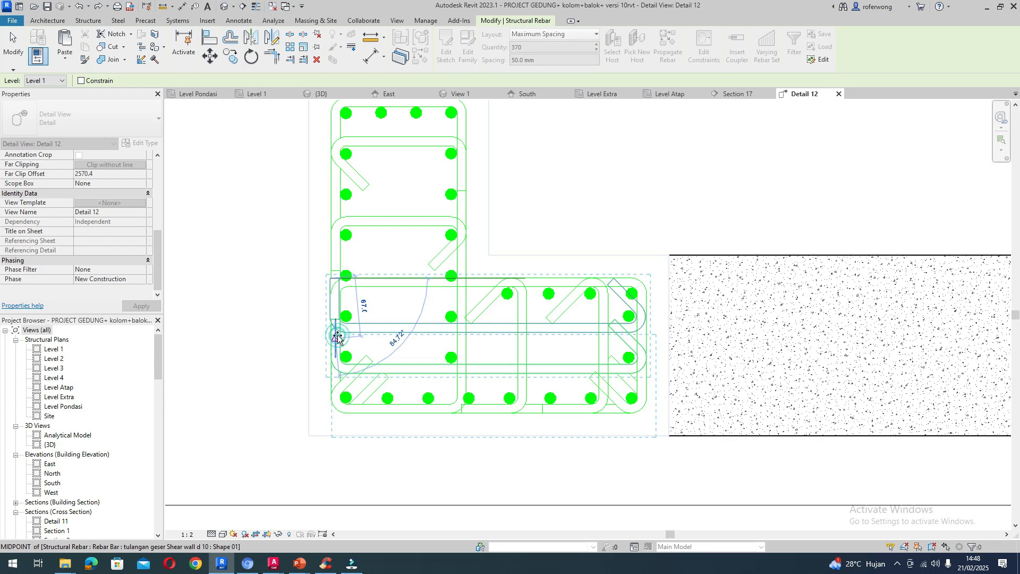
left_click(338, 336)
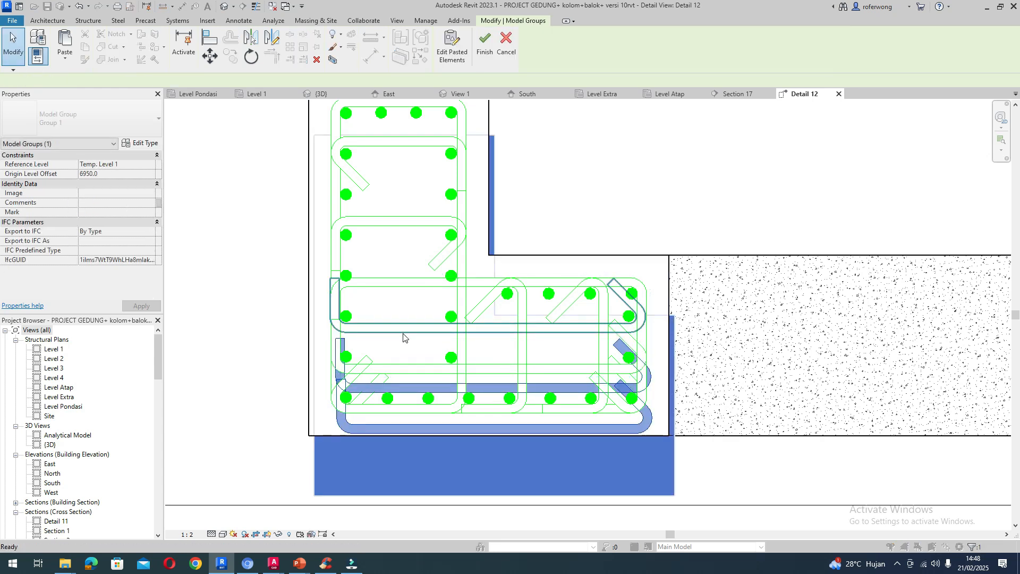
left_click(600, 461)
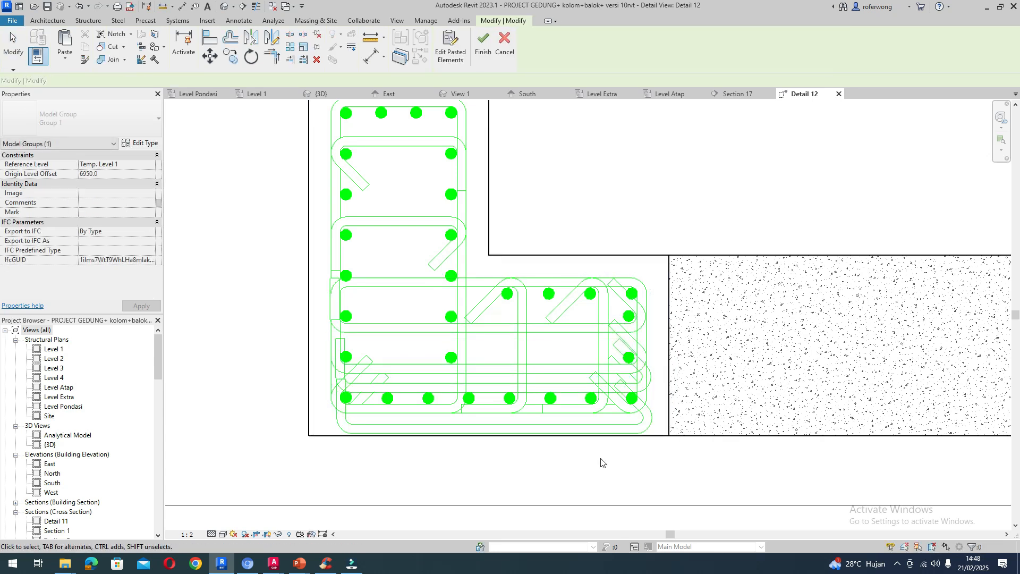
- Rotate the two pasted ties together by 90 degrees so they run vertically
left_click(357, 423)
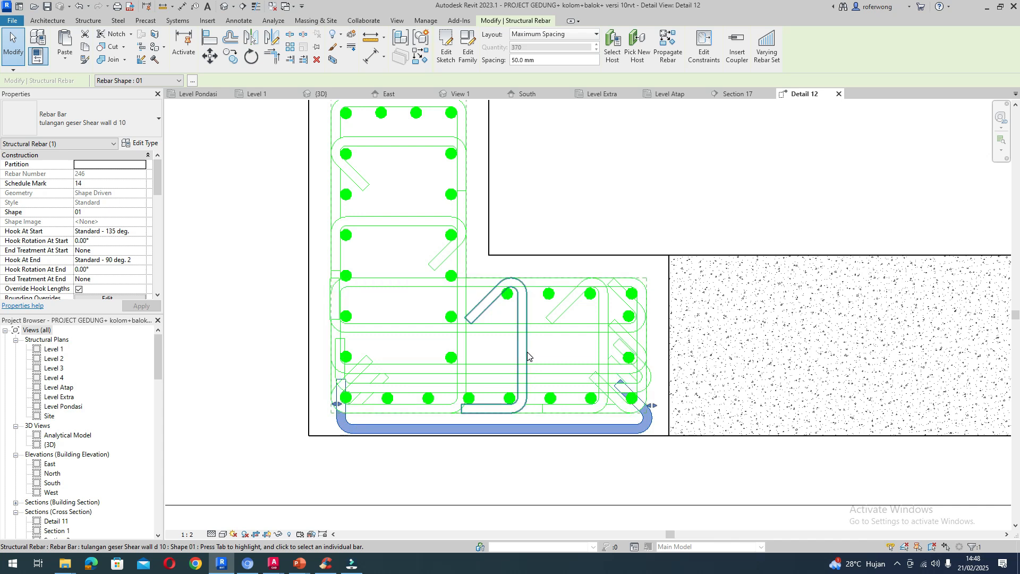
left_click(524, 385, "ctrl")
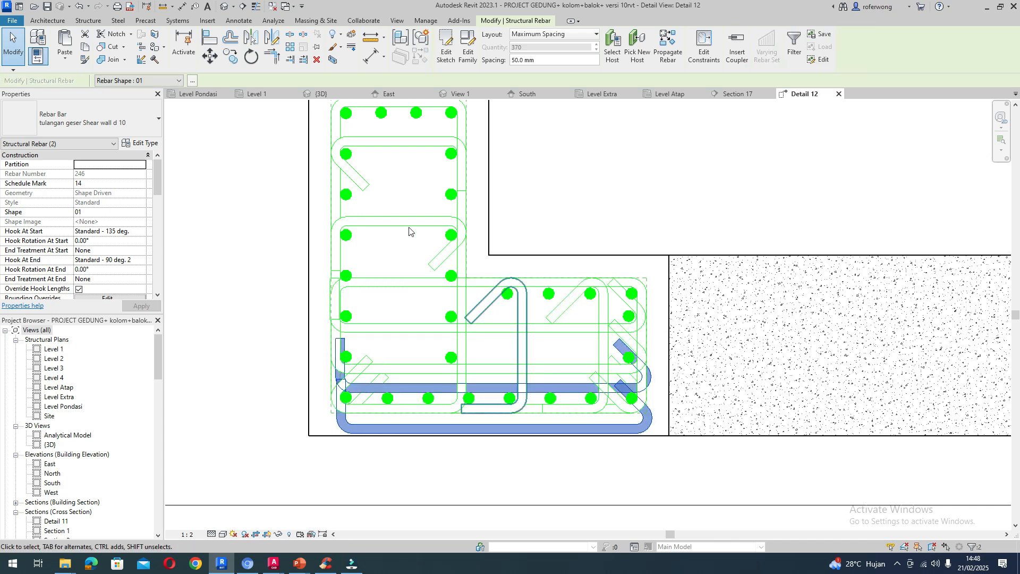
left_click(251, 56)
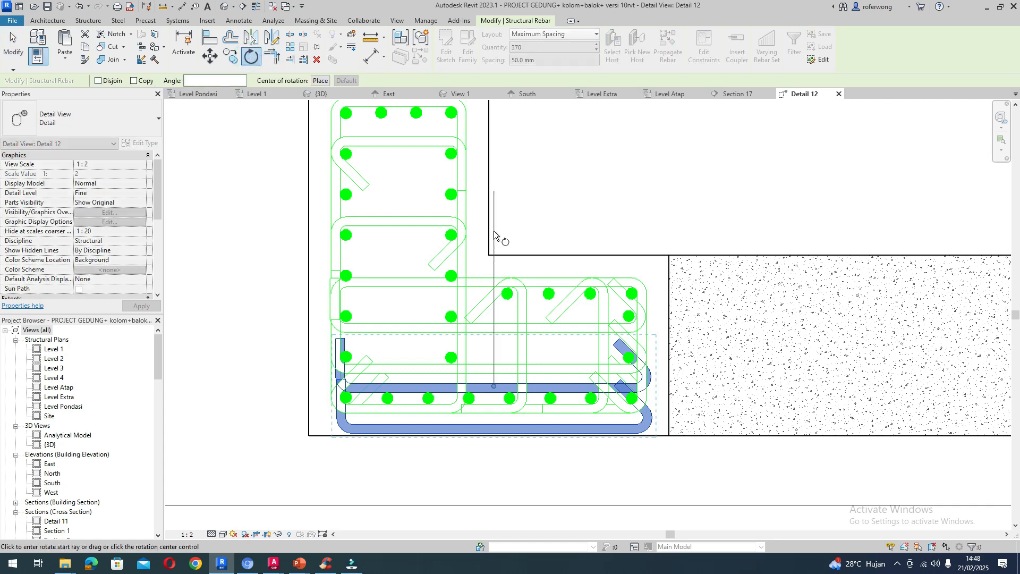
left_click(227, 79)
type("90")
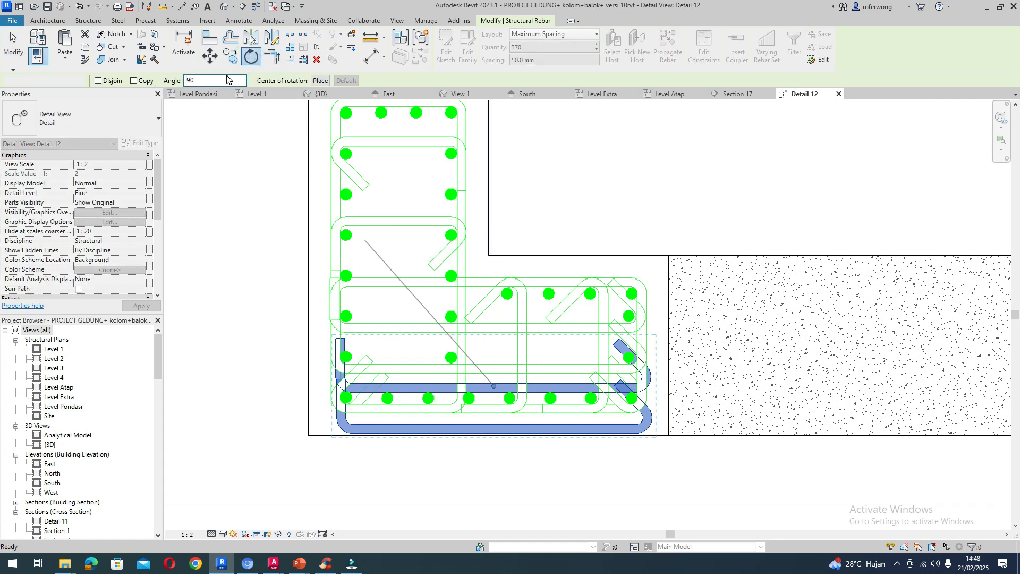
key("Return")
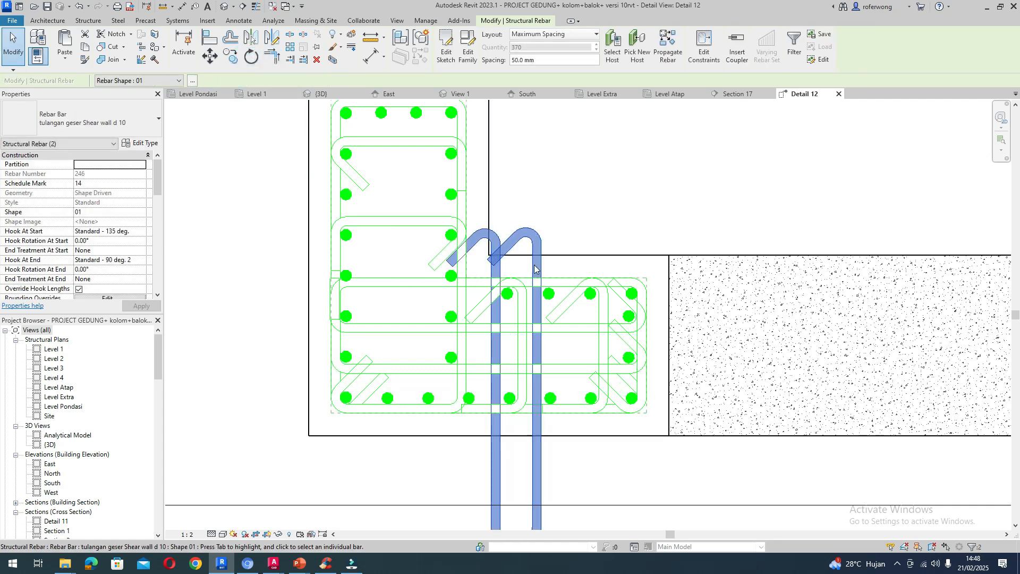
- Move the two rotated long ties together into the upright leg so their hooks wrap around its two middle top bars
scroll(537, 264, "down", 2)
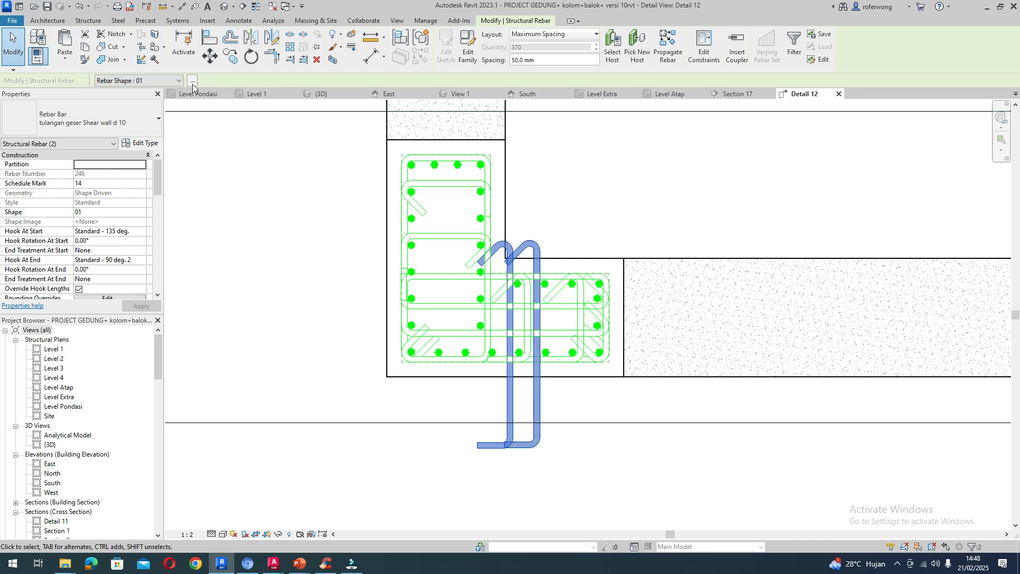
left_click(210, 56)
scroll(510, 250, "up", 3)
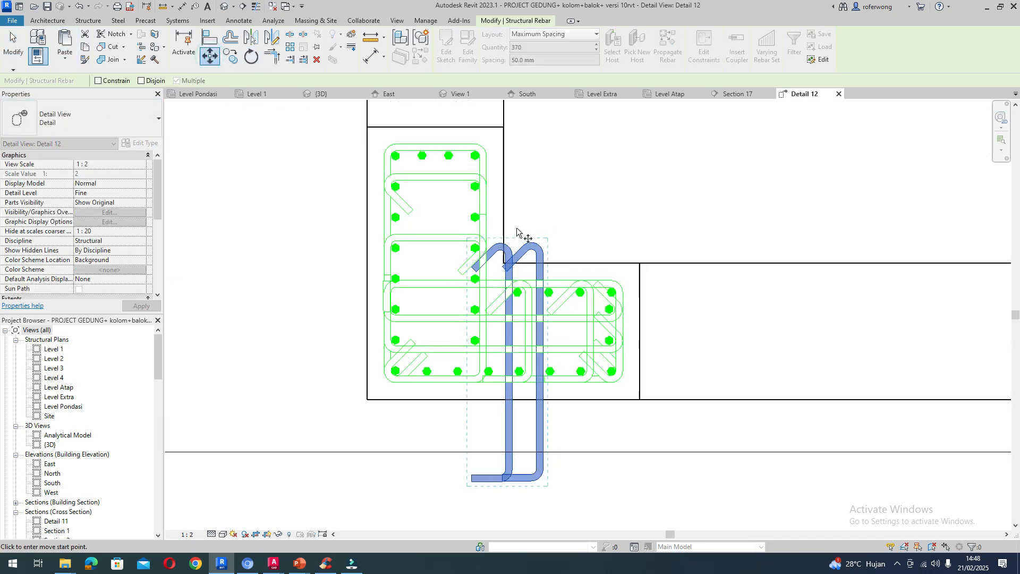
left_click(495, 260)
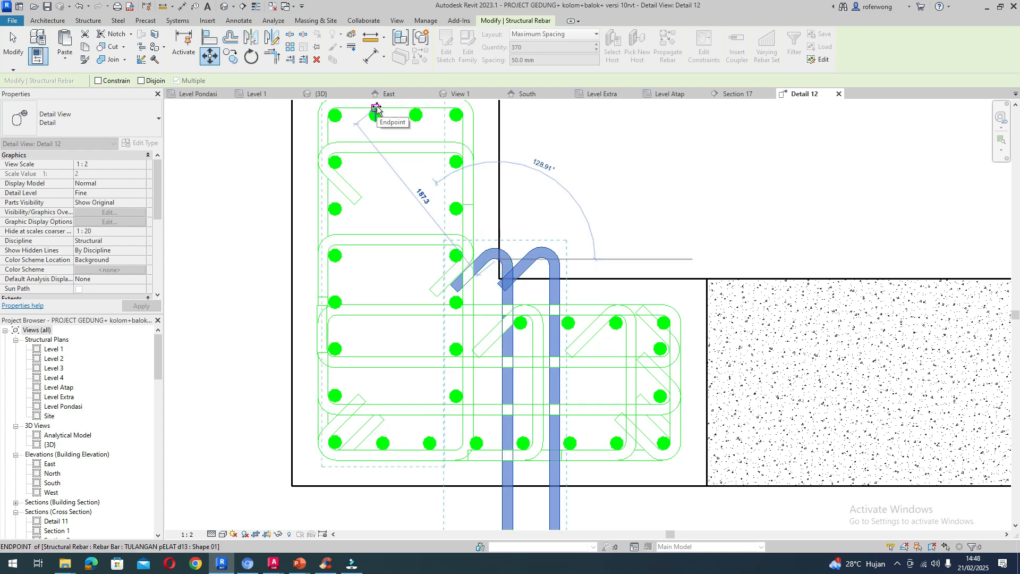
left_click(470, 157)
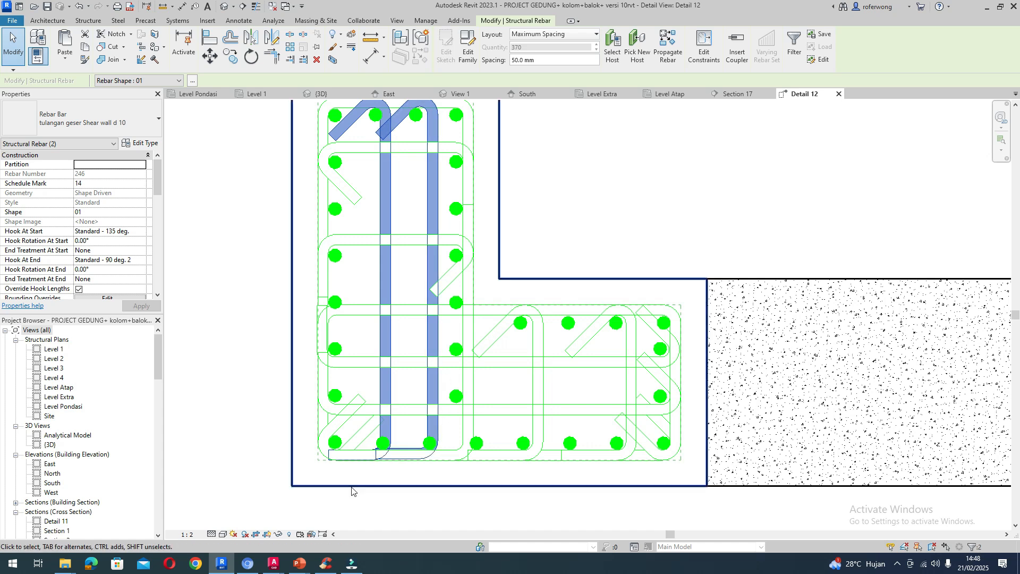
scroll(351, 451, "up", 2)
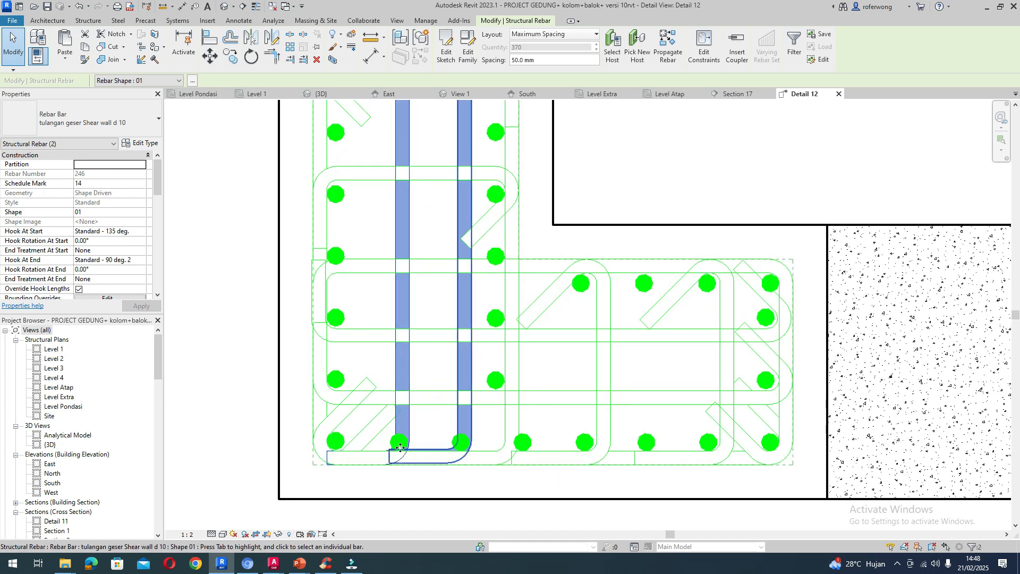
scroll(418, 447, "down", 3)
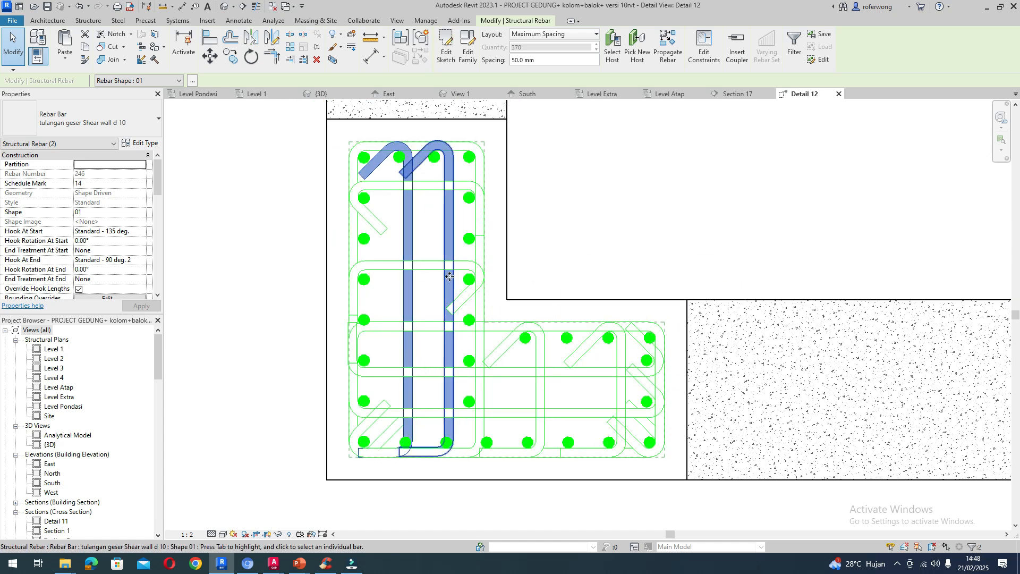
- Move the upright leg's right-hand long vertical tie about 9 mm to the right, clear of the bottom bar beside it
left_click(437, 163)
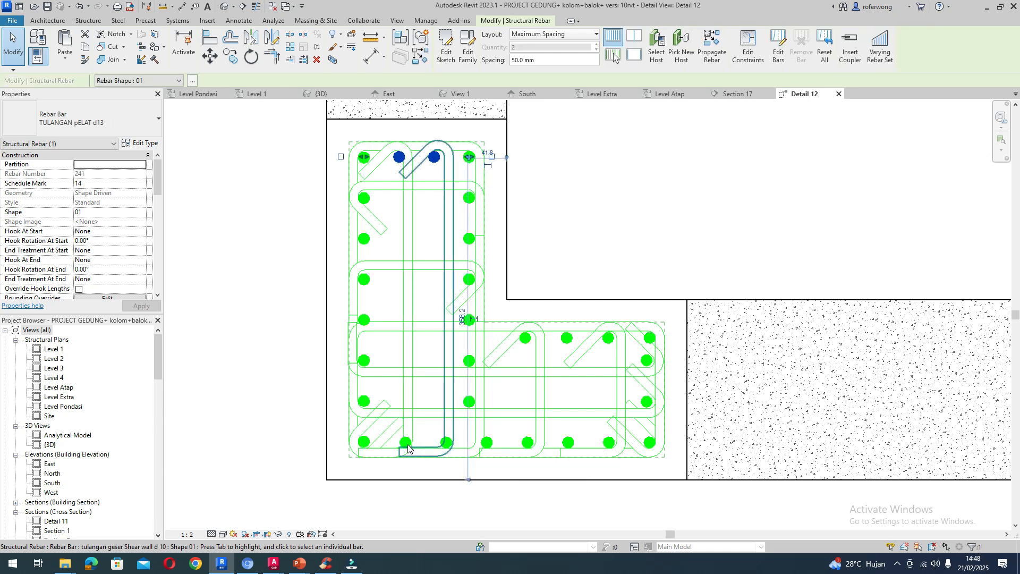
scroll(409, 442, "up", 2)
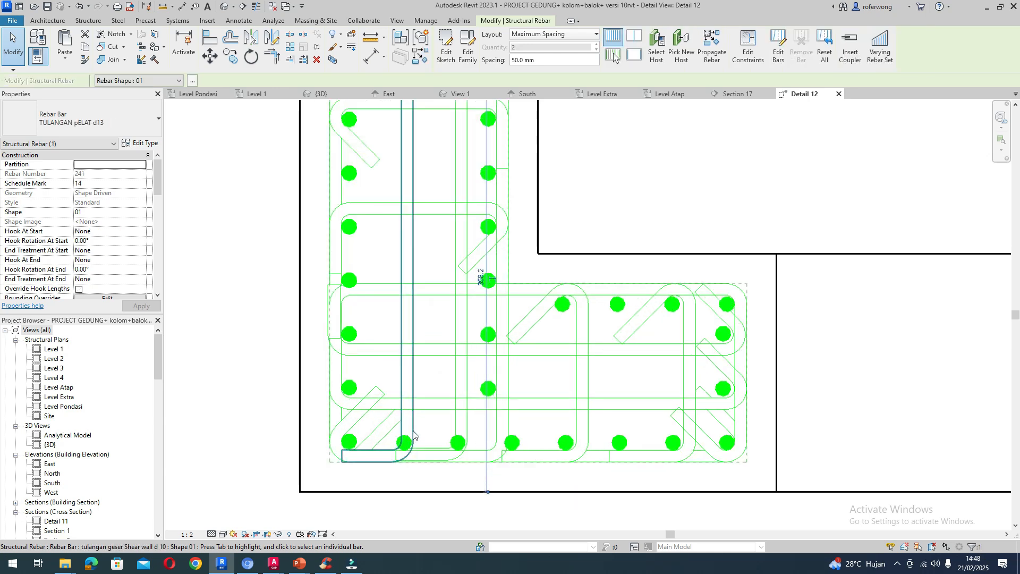
scroll(414, 437, "down", 2)
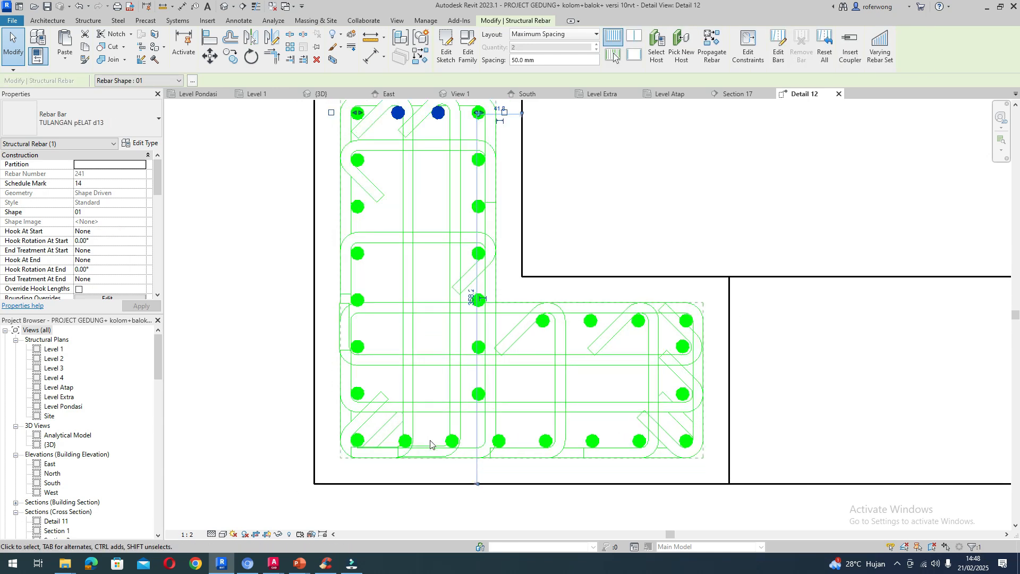
key("Escape")
left_click(456, 429)
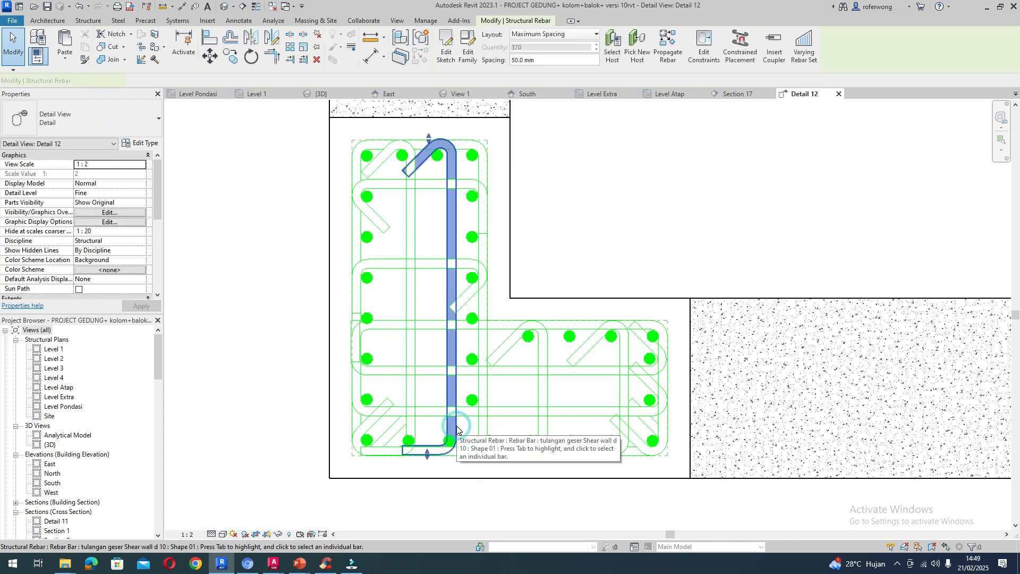
left_click(215, 63)
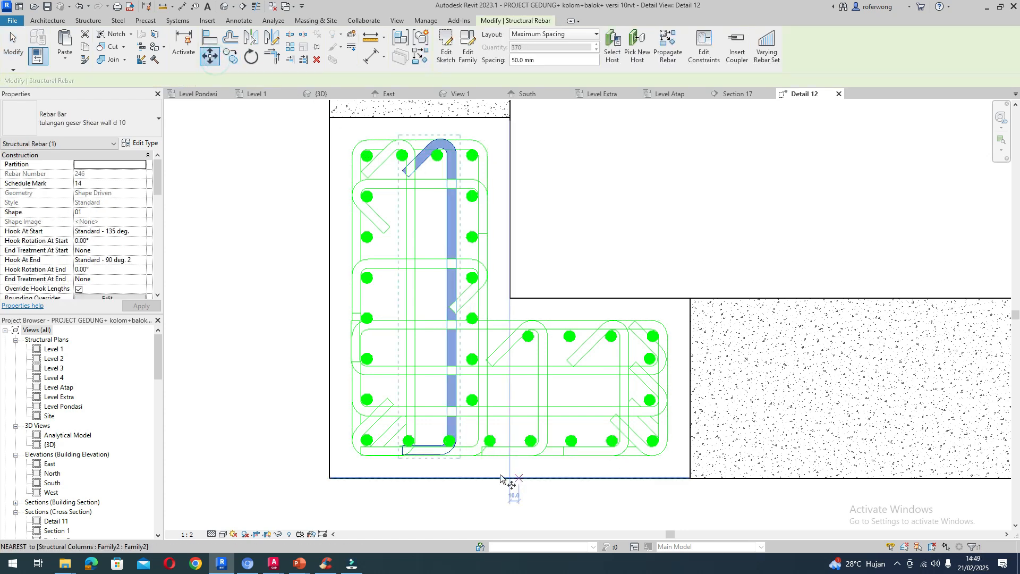
scroll(446, 438, "up", 5)
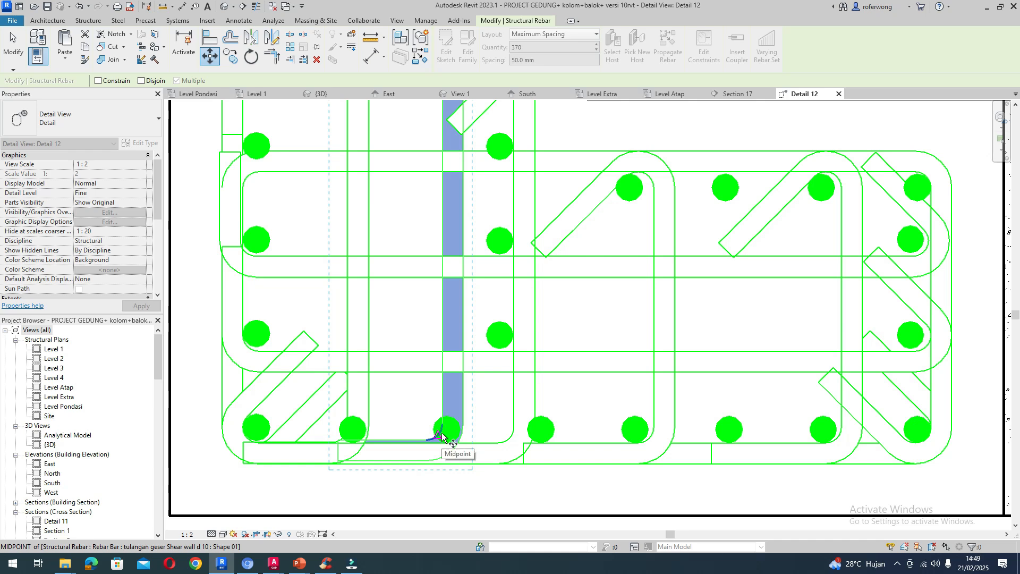
left_click(442, 437)
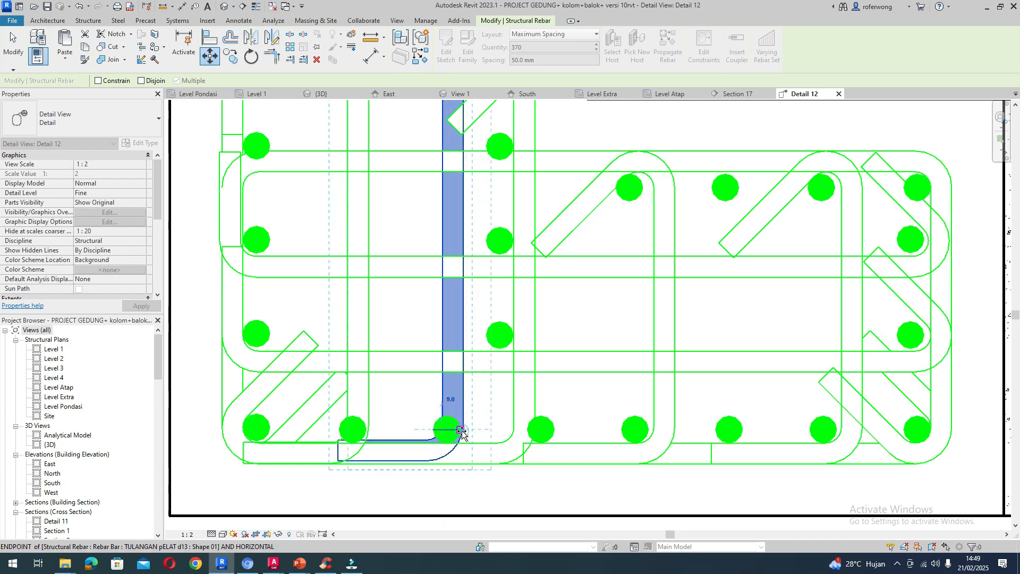
left_click(461, 431)
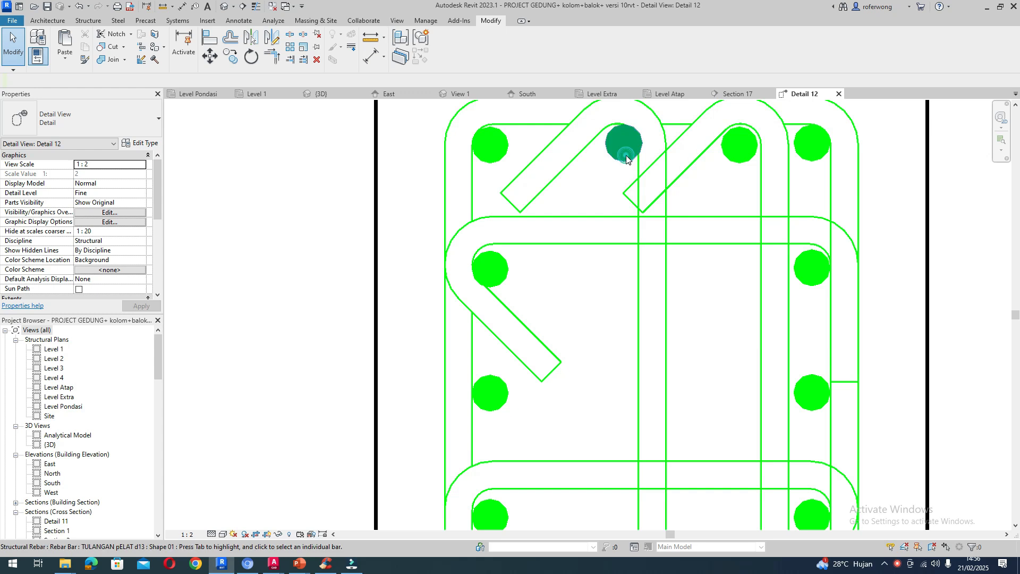
- Move the second TULANGAN pELAT d13 bar in the upright leg's top row a few millimetres to the left
left_click(620, 142)
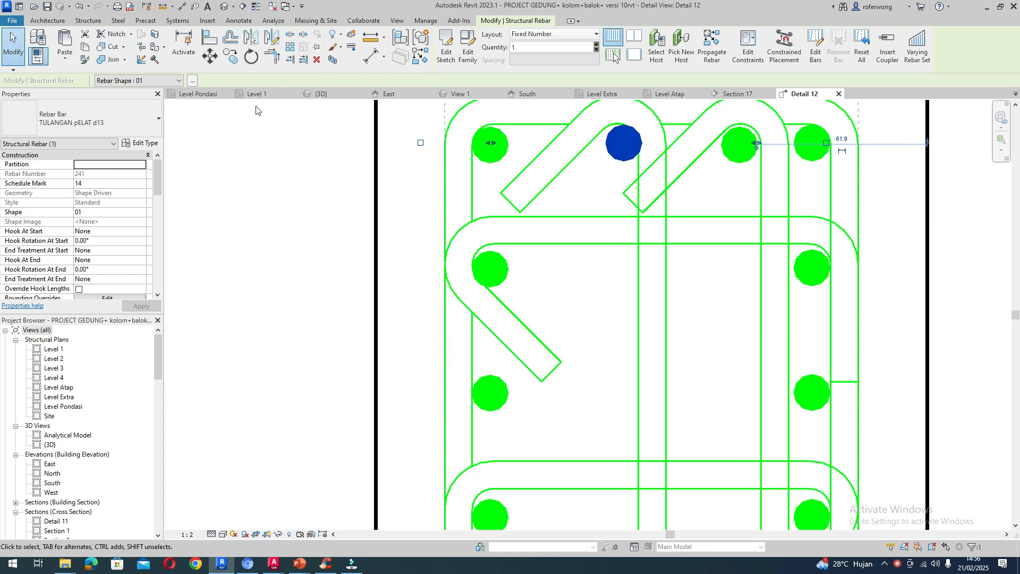
left_click(210, 55)
left_click(623, 143)
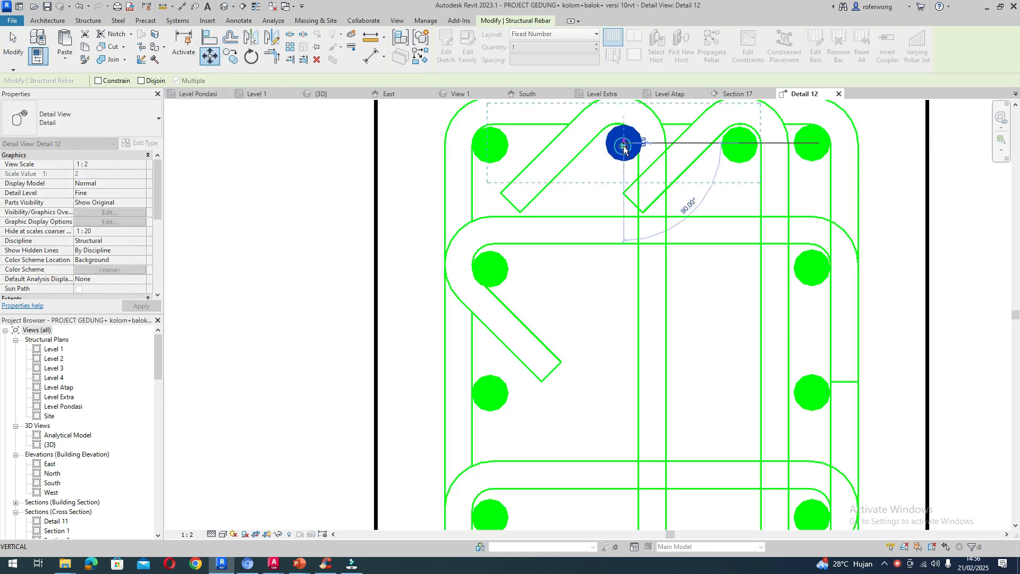
left_click(613, 145)
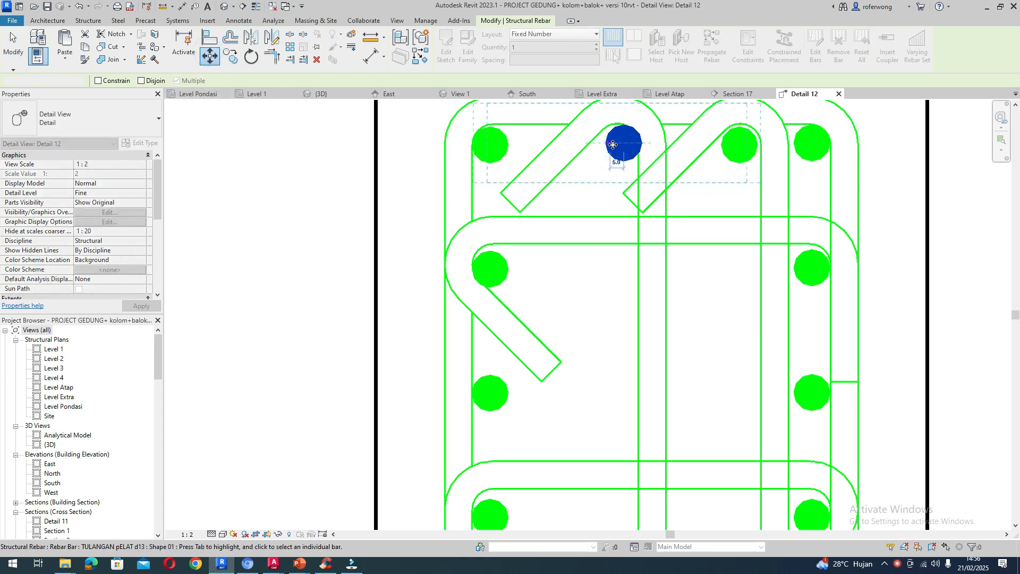
- Set the layout of the selected d13 bar in the upright leg's top row to Single and deselect it
scroll(670, 148, "down", 4)
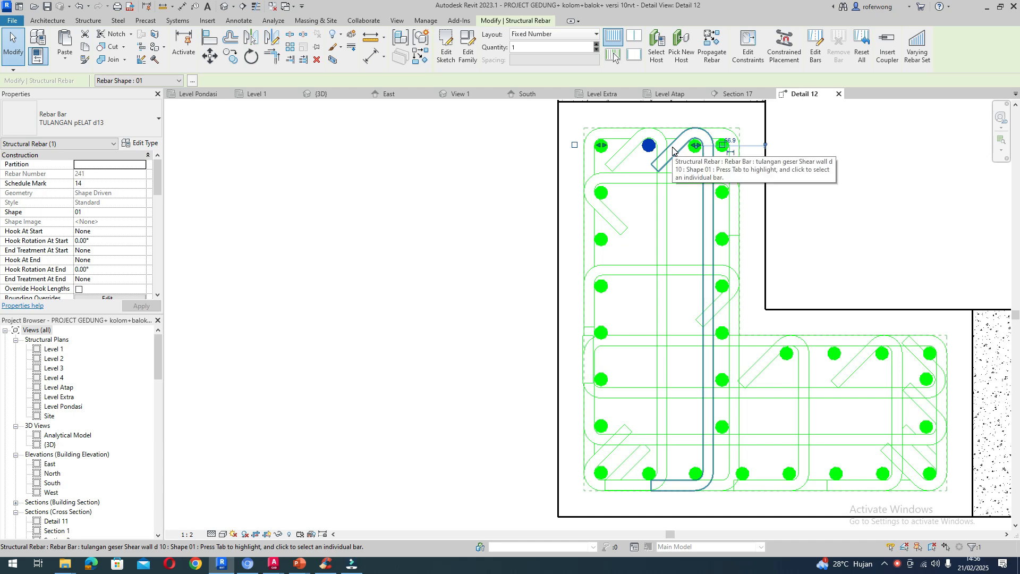
scroll(672, 147, "down", 1)
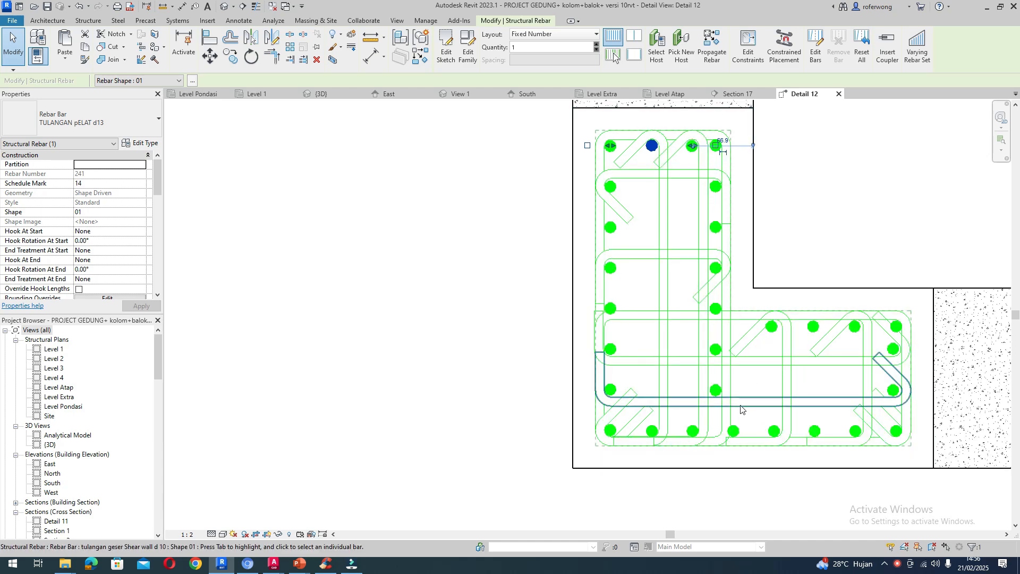
scroll(742, 408, "up", 1)
scroll(724, 354, "up", 3)
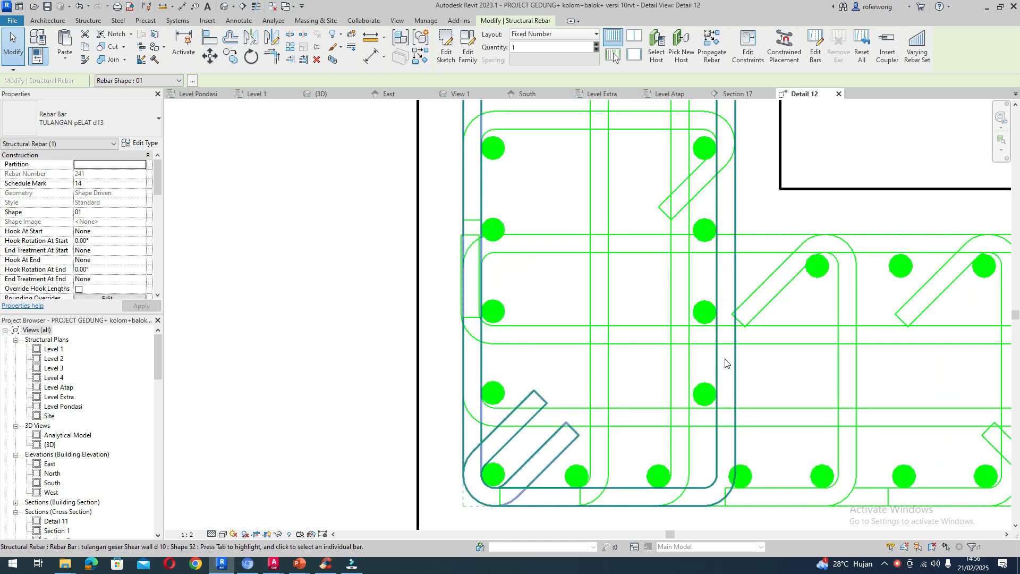
scroll(734, 298, "down", 4)
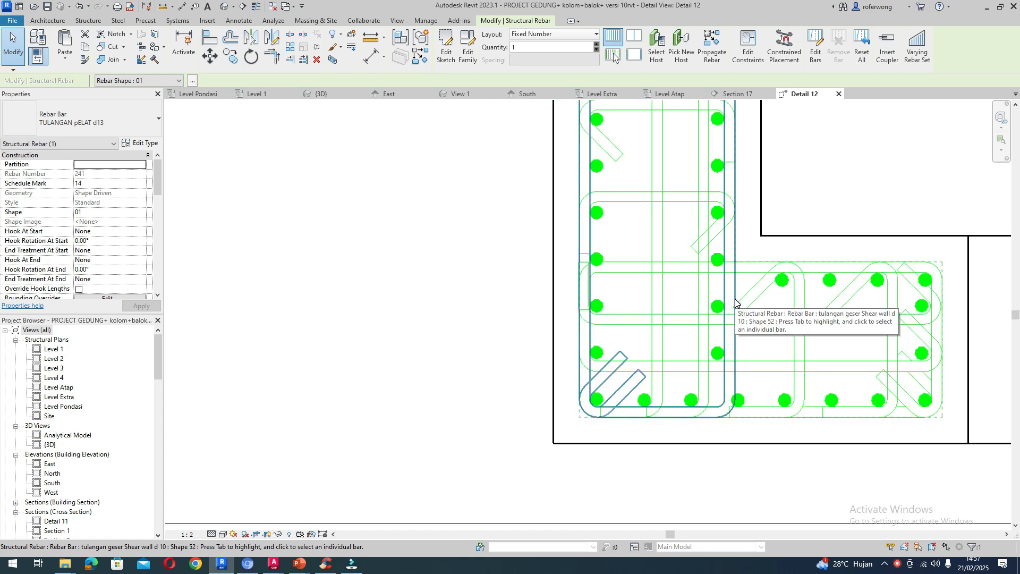
scroll(735, 303, "down", 1)
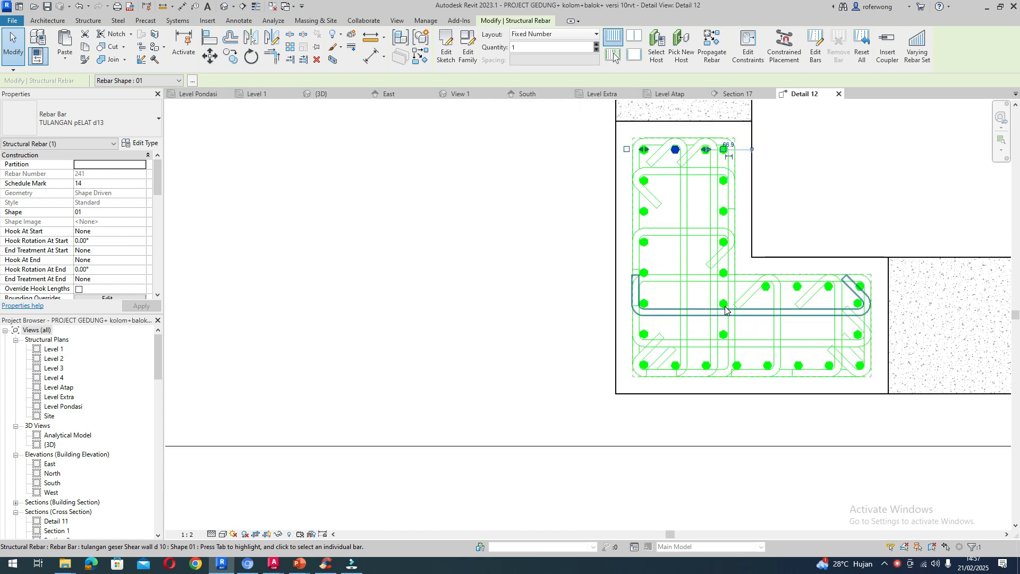
left_click(595, 35)
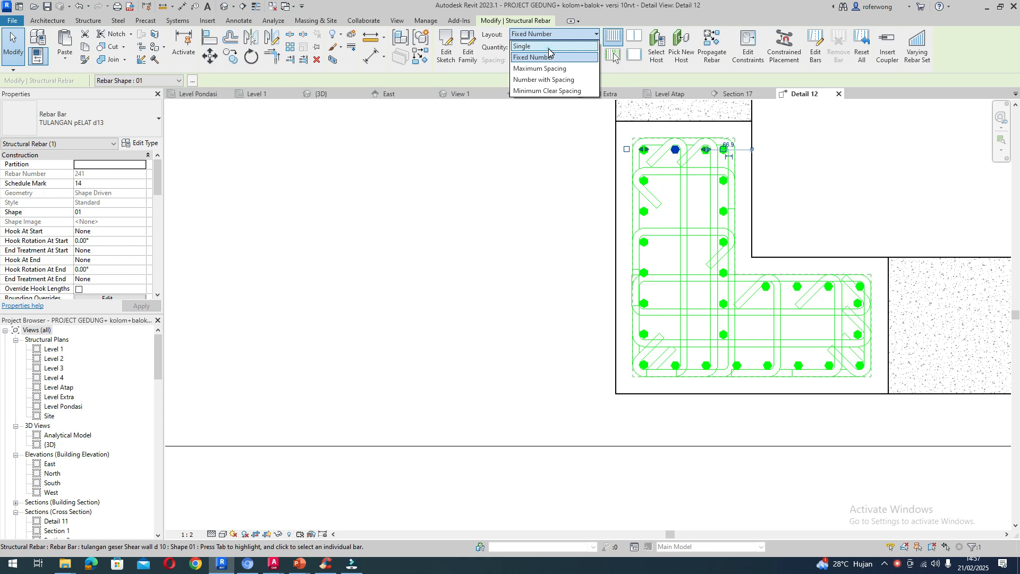
left_click(547, 46)
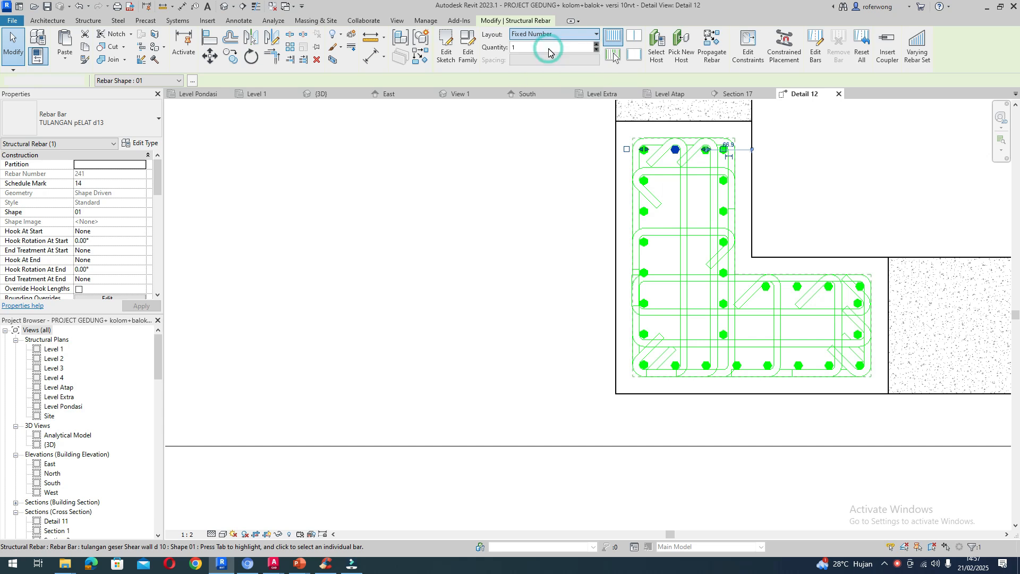
left_click(590, 113)
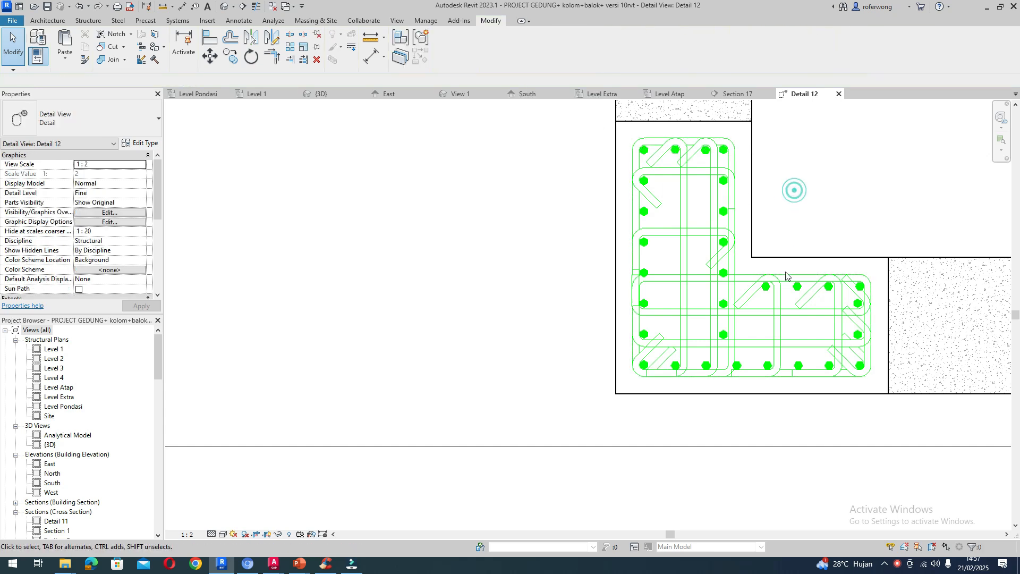
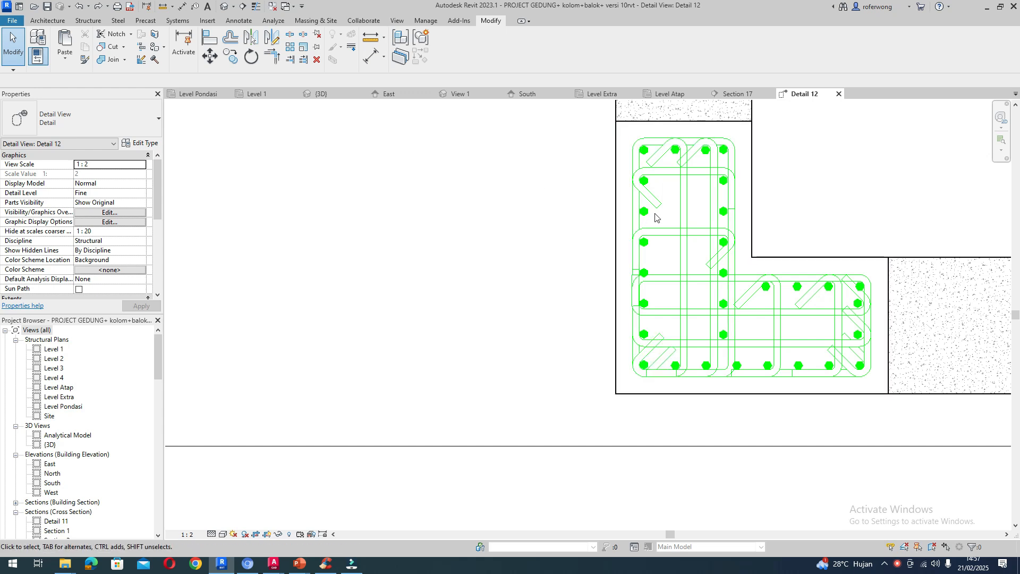
- Check the rebar cover setting of the dinding beton 200 wall between the L-shaped and T-shaped sections
left_click(88, 20)
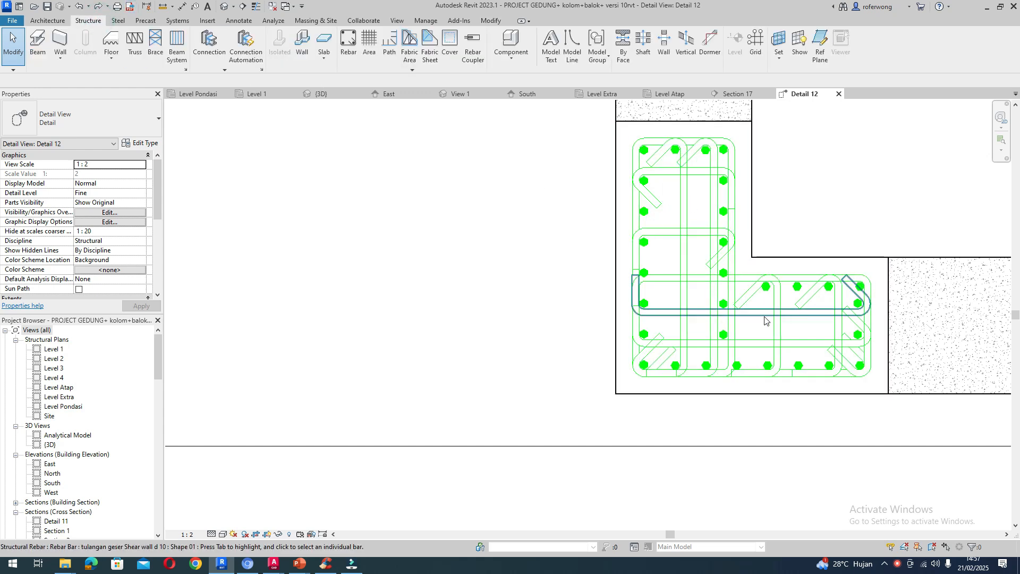
scroll(435, 330, "down", 6)
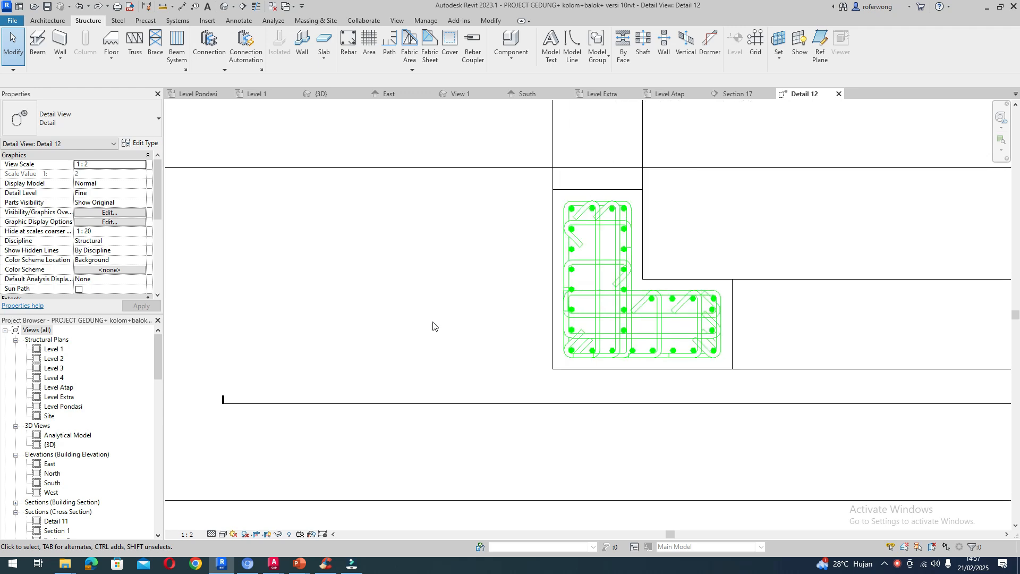
scroll(860, 338, "up", 5)
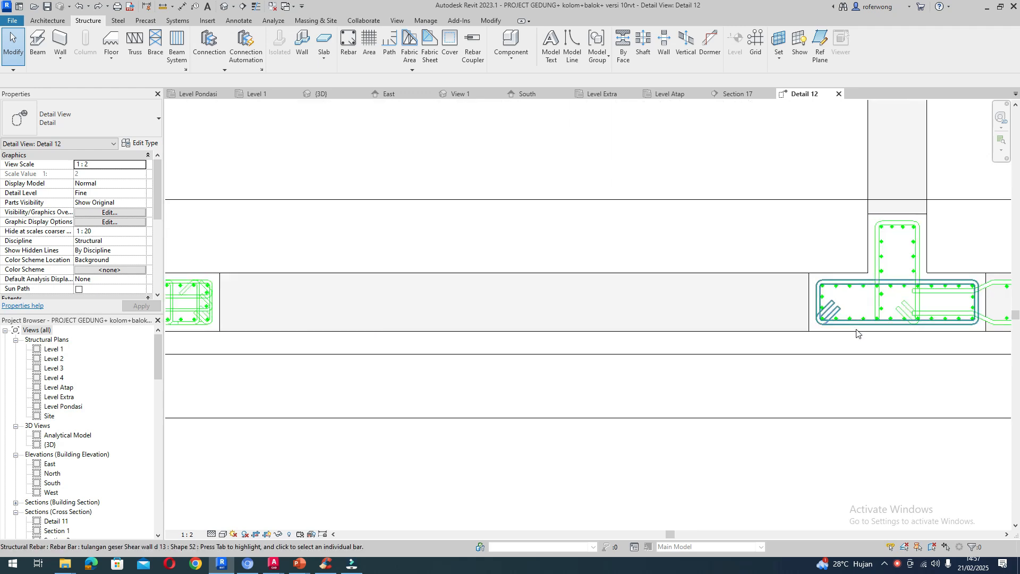
scroll(920, 319, "down", 3)
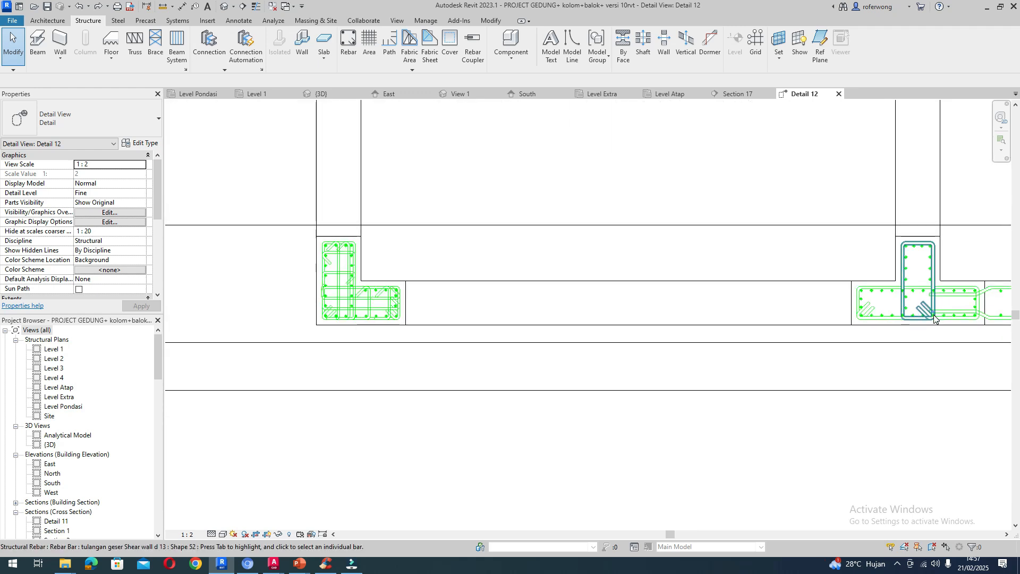
scroll(558, 287, "up", 3)
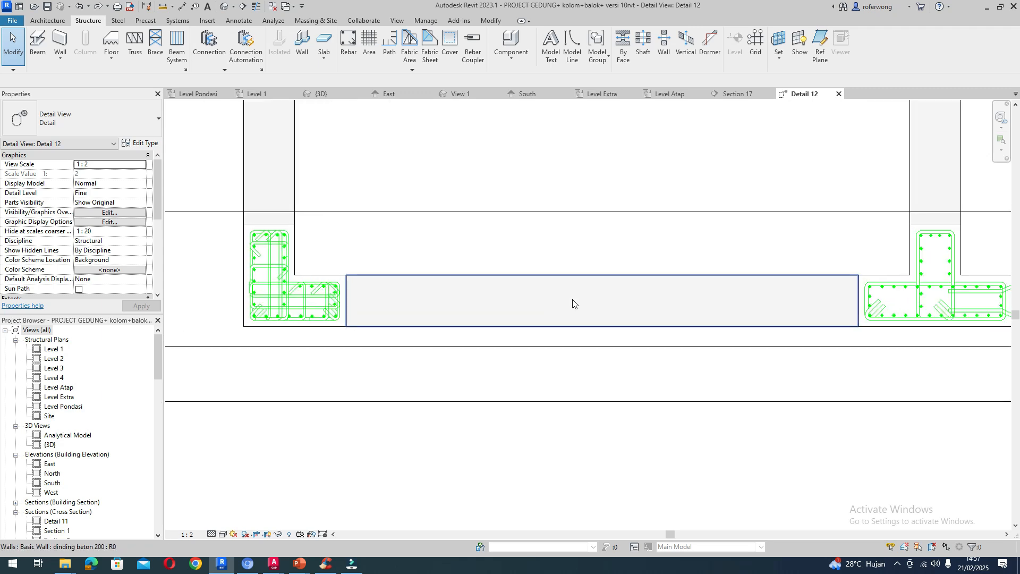
left_click(557, 276)
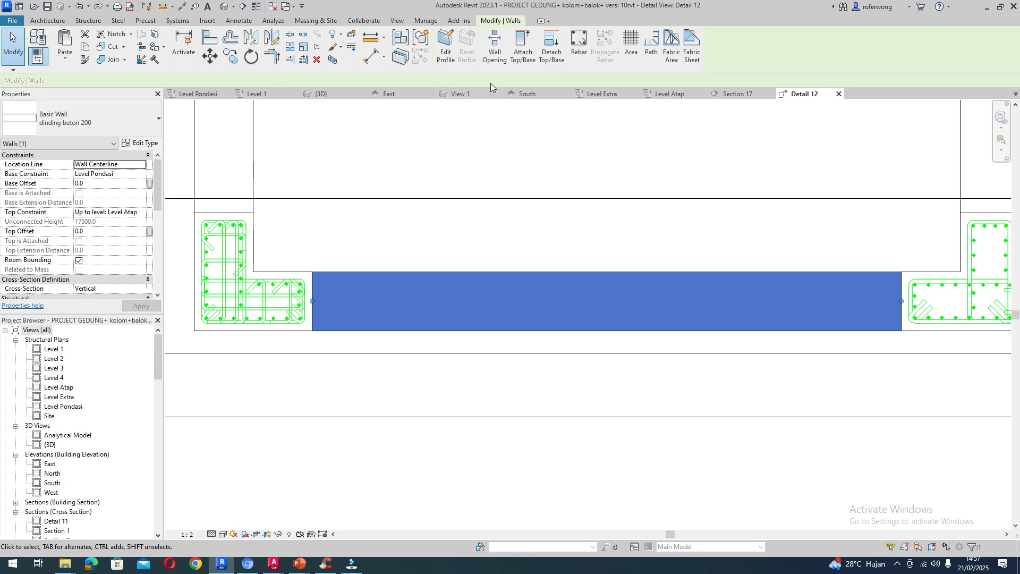
left_click(86, 21)
left_click(449, 53)
left_click(496, 274)
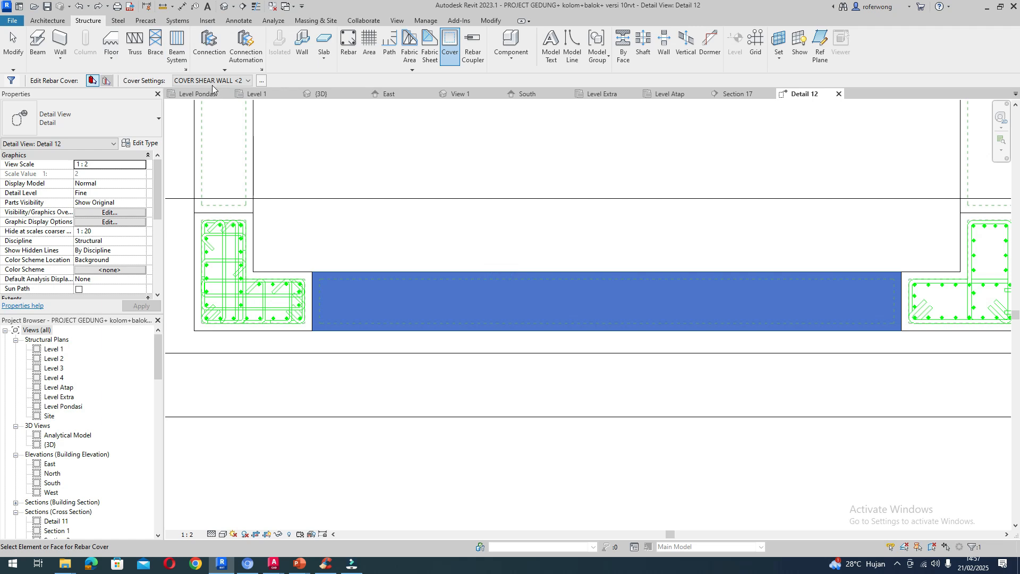
left_click(215, 83)
left_click(215, 83)
left_click(569, 170)
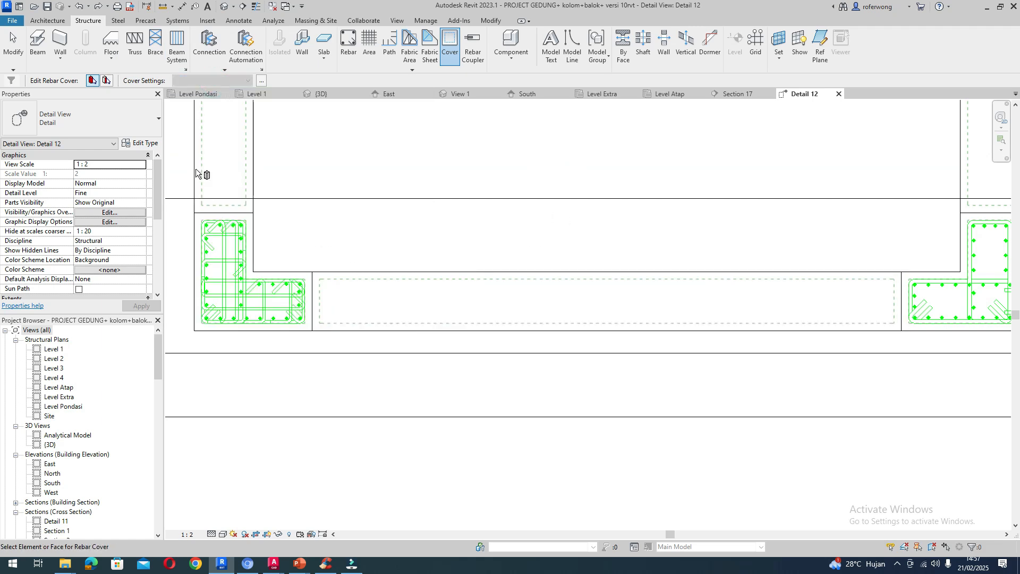
scroll(345, 170, "down", 3)
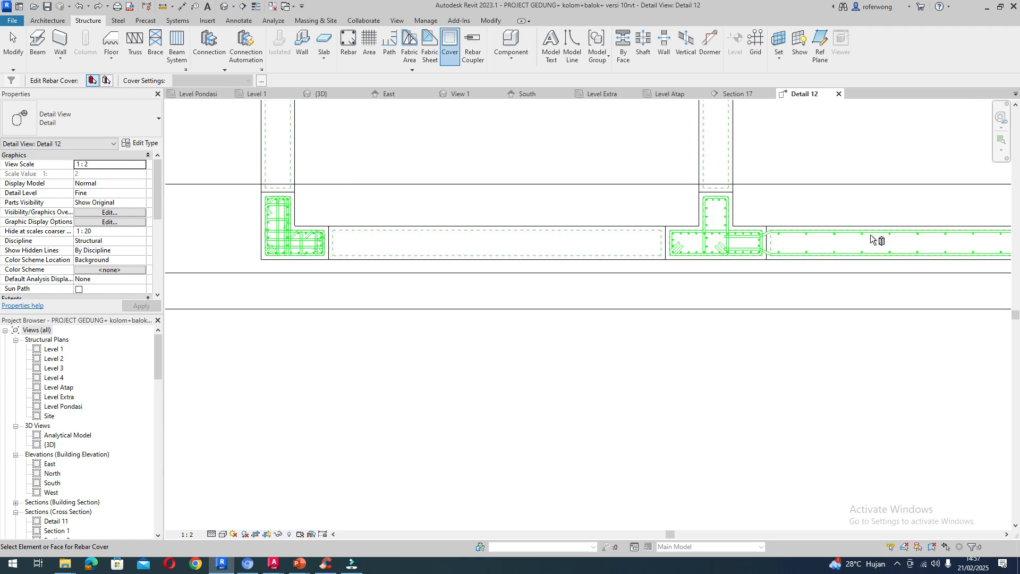
- Place straight shape 01 bars of type tulangan pokok Shear wall d 13 along the upper and lower faces of the dinding beton 200 wall
scroll(760, 236, "up", 5)
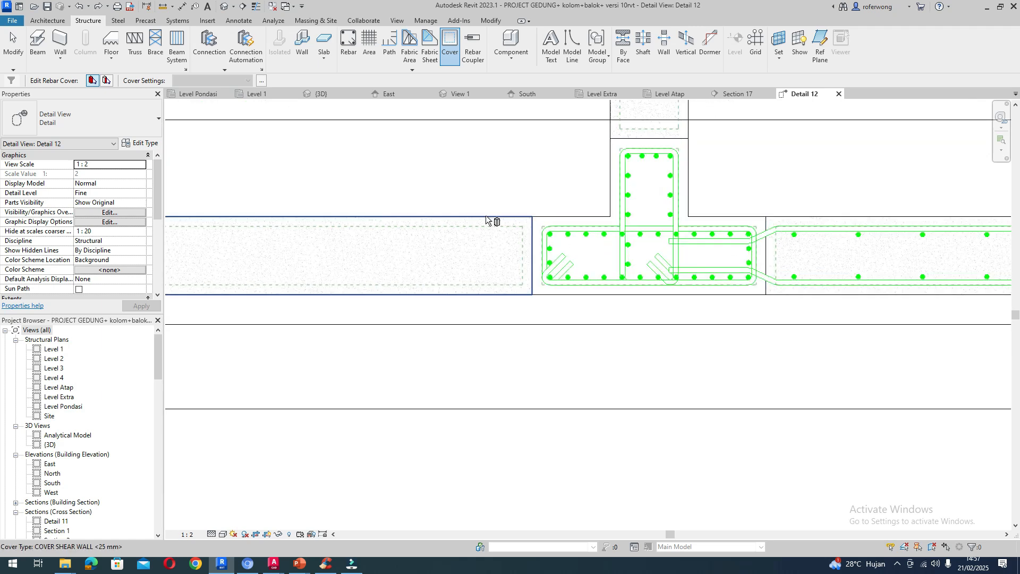
scroll(601, 212, "down", 4)
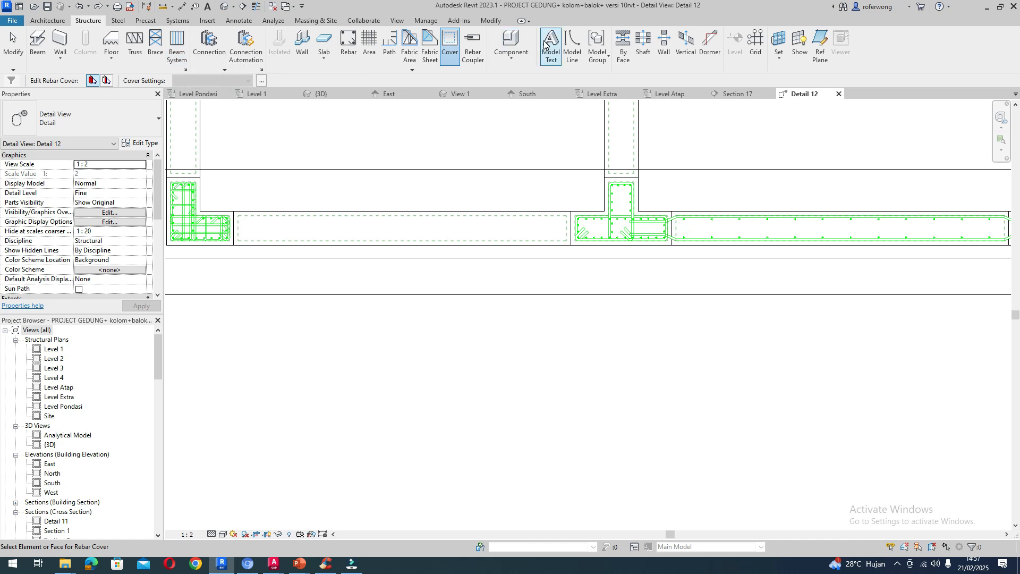
scroll(108, 22, "up", 1)
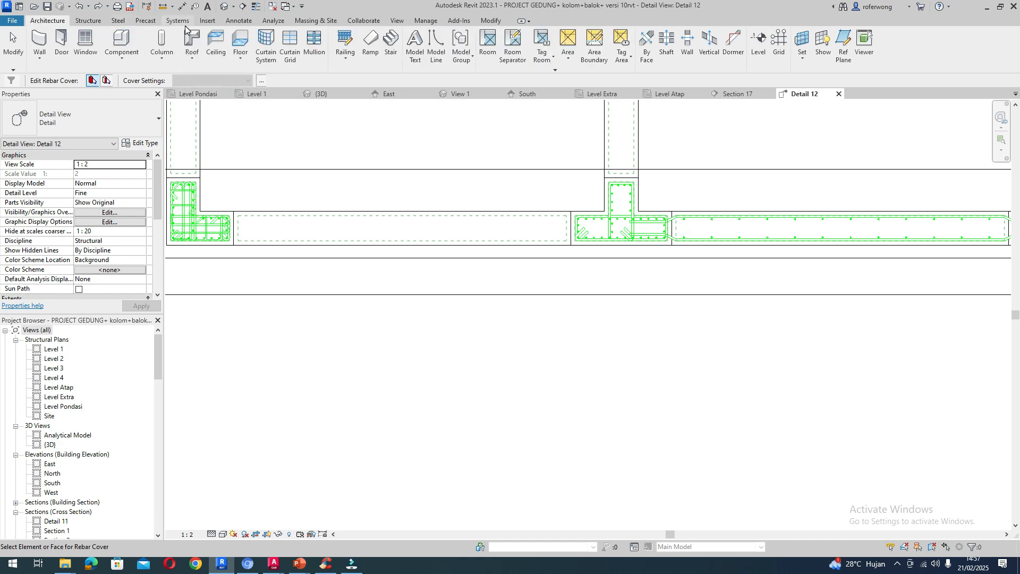
left_click(88, 21)
left_click(348, 46)
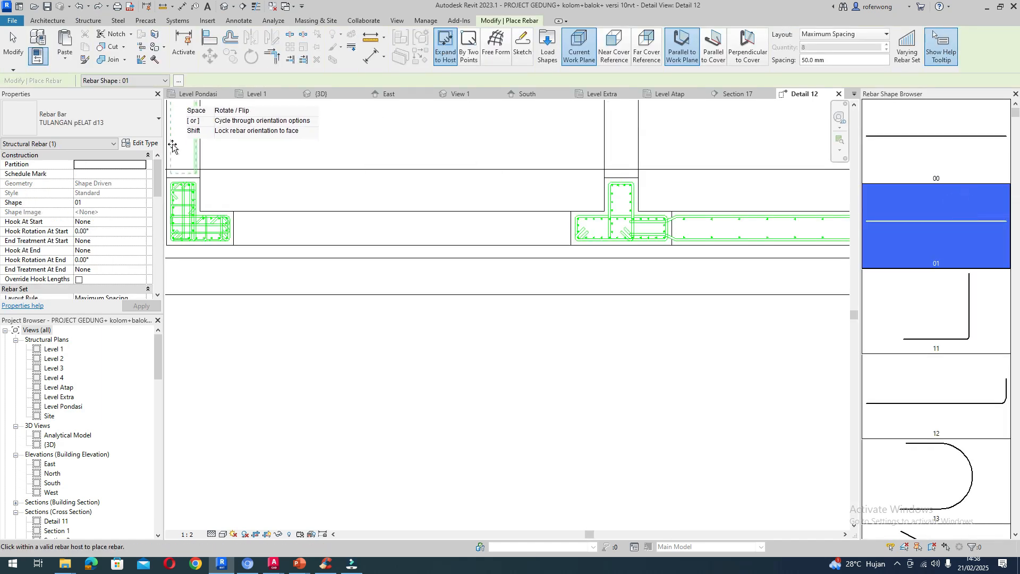
left_click(80, 119)
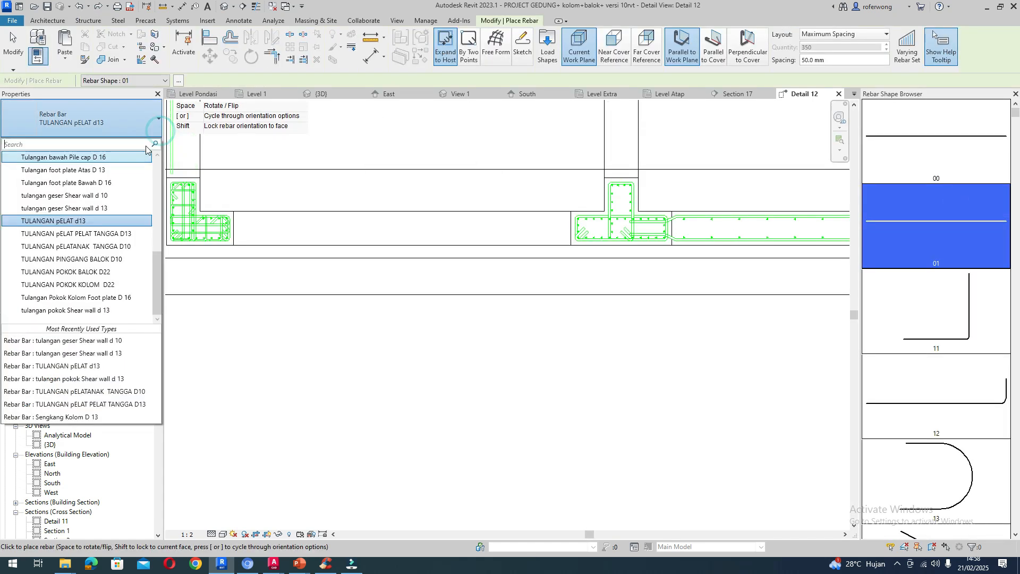
left_click(100, 312)
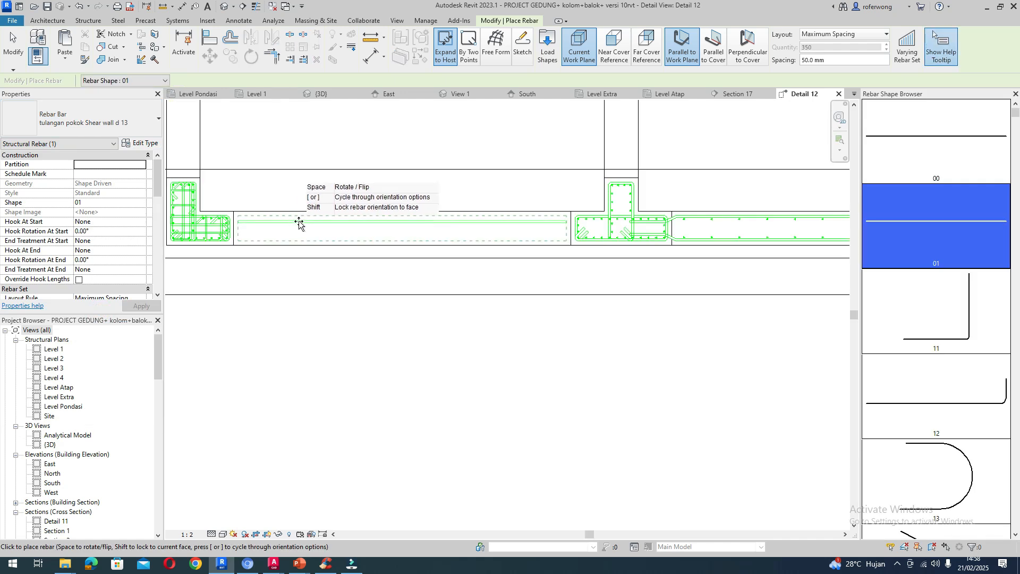
scroll(298, 217, "up", 4)
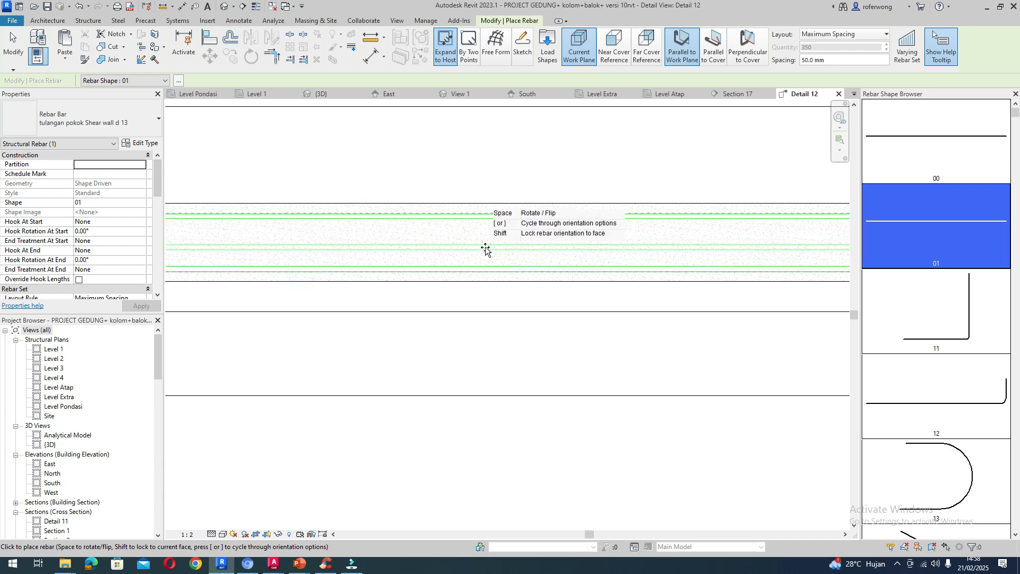
scroll(550, 225, "down", 3)
key("Escape")
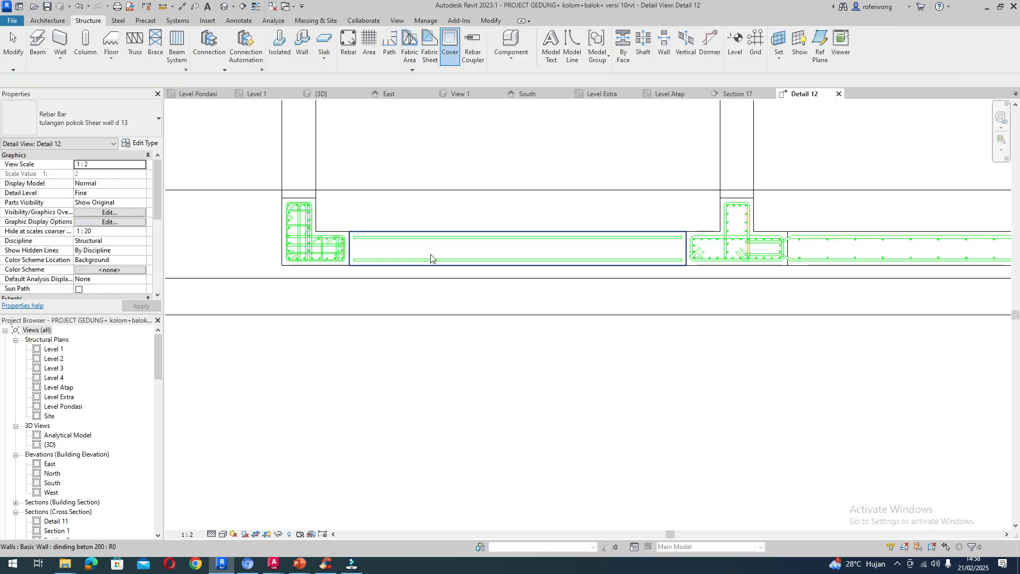
- Extend the upper bar's sketch into the L-shaped section with a downward sloping segment about 70 mm long and a horizontal segment about 209 mm long
scroll(337, 242, "up", 5)
scroll(407, 252, "up", 2)
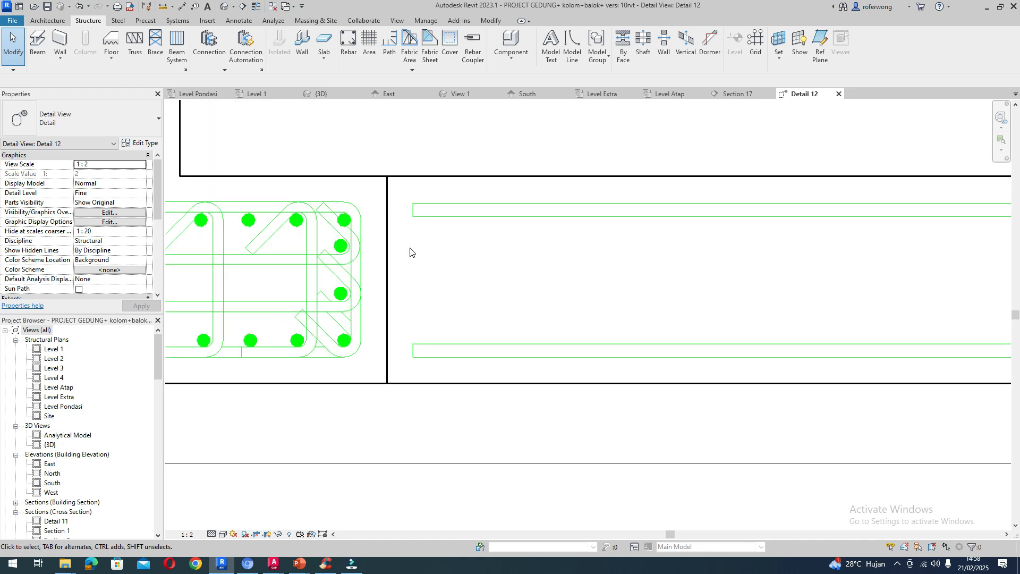
left_click(420, 214)
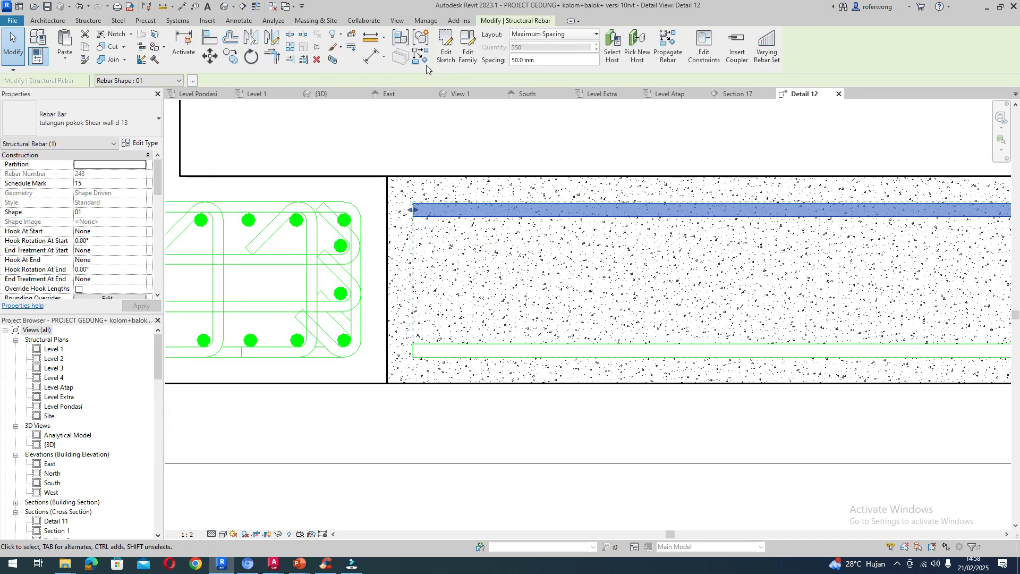
left_click(444, 58)
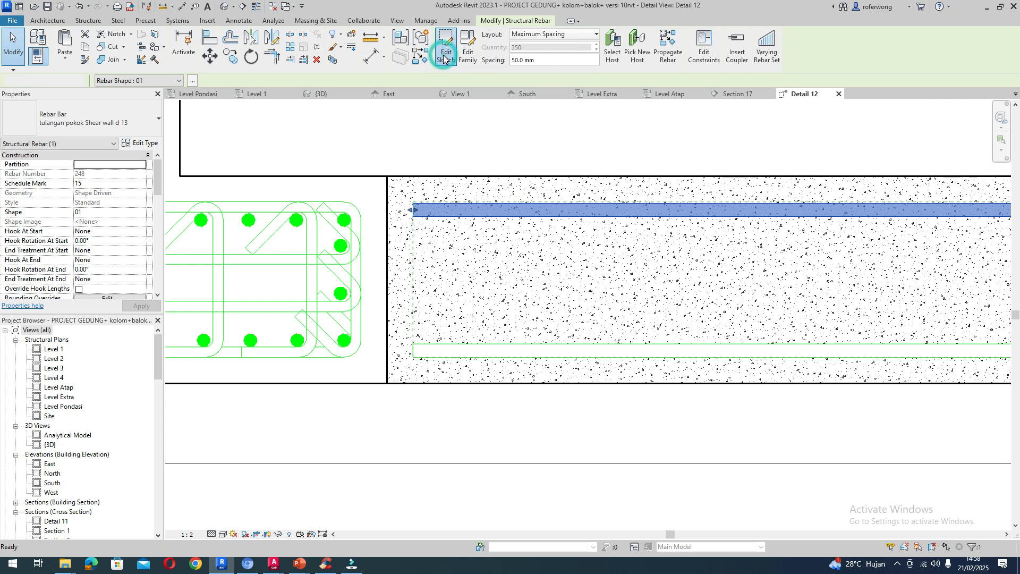
scroll(420, 228, "down", 1)
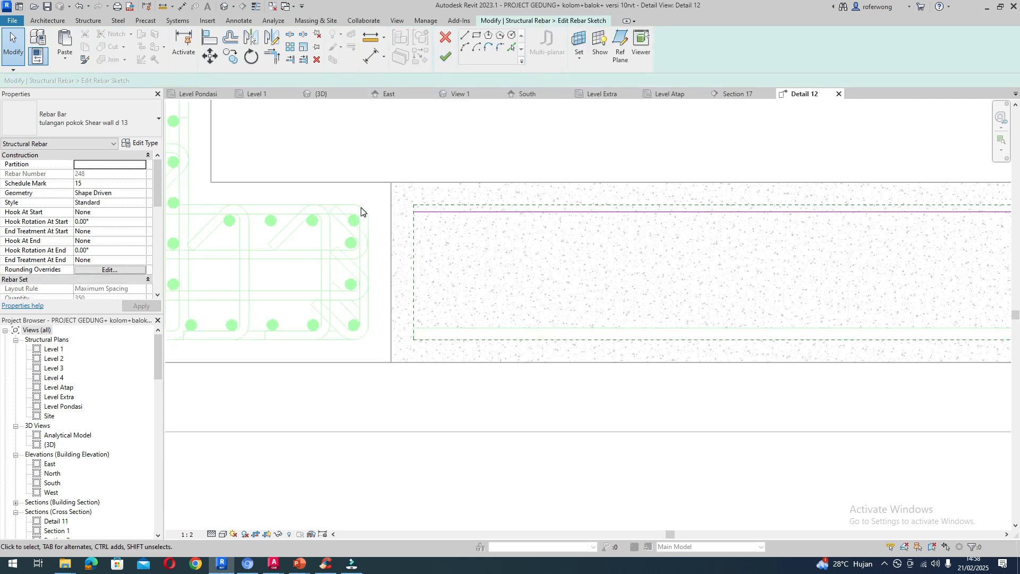
left_click(465, 36)
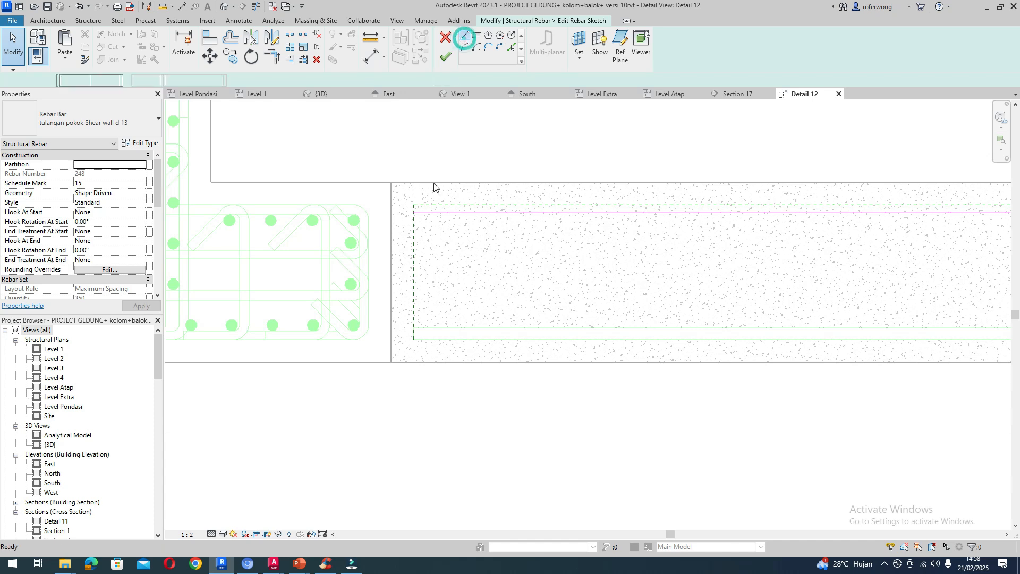
left_click(414, 212)
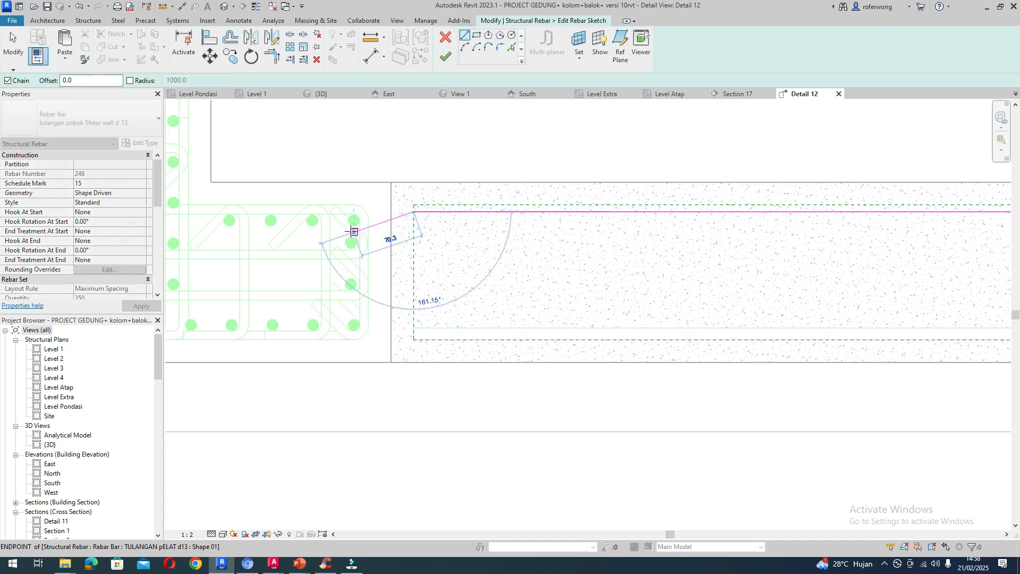
left_click(352, 231)
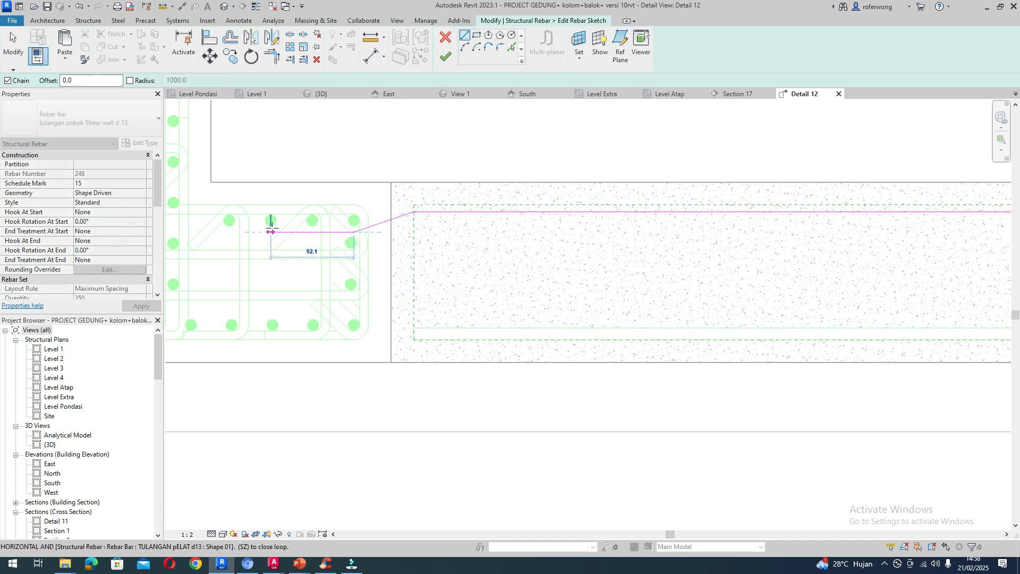
scroll(270, 226, "down", 2)
scroll(211, 229, "up", 3)
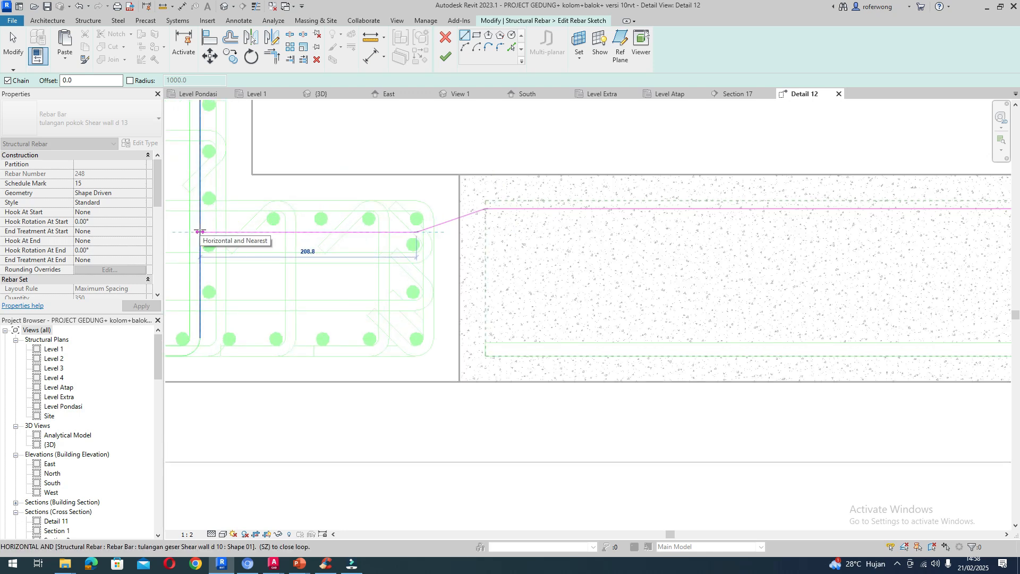
left_click(200, 231)
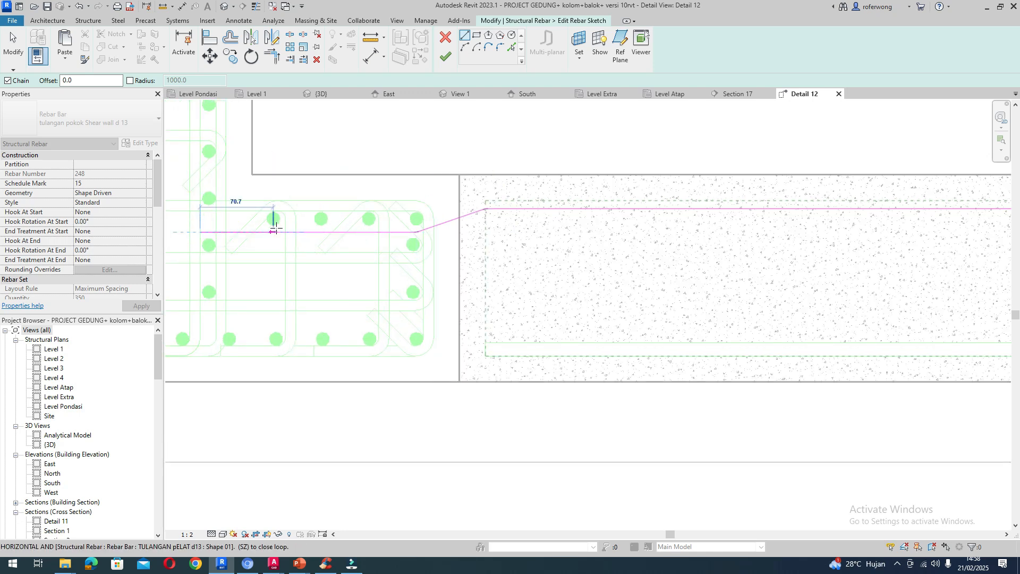
scroll(271, 223, "down", 5)
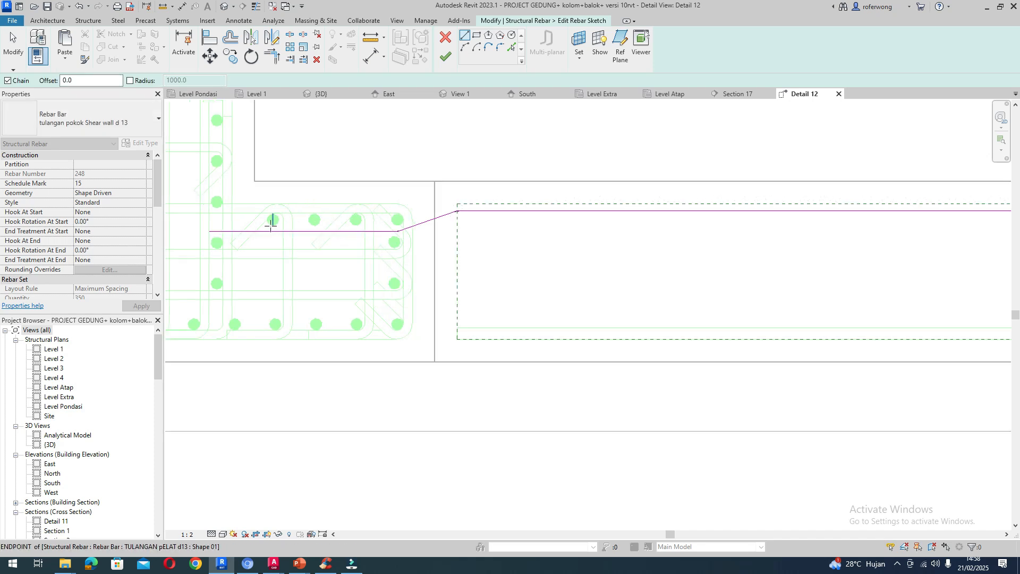
- Extend the bar's other end into the T-shaped section with a sloping segment about 73 mm and a horizontal segment about 225 mm, and finish the sketch
scroll(740, 216, "up", 12)
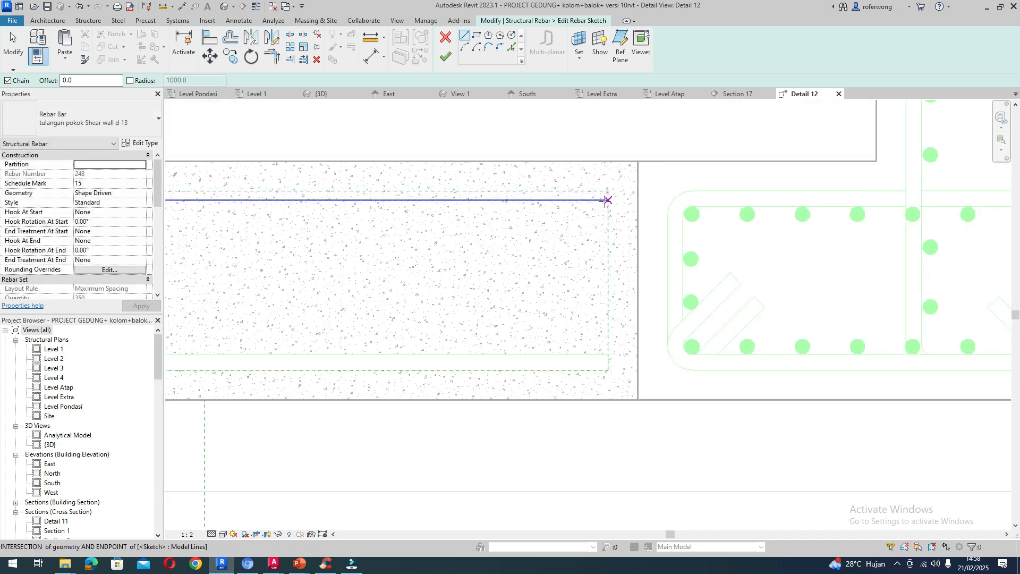
left_click(607, 200)
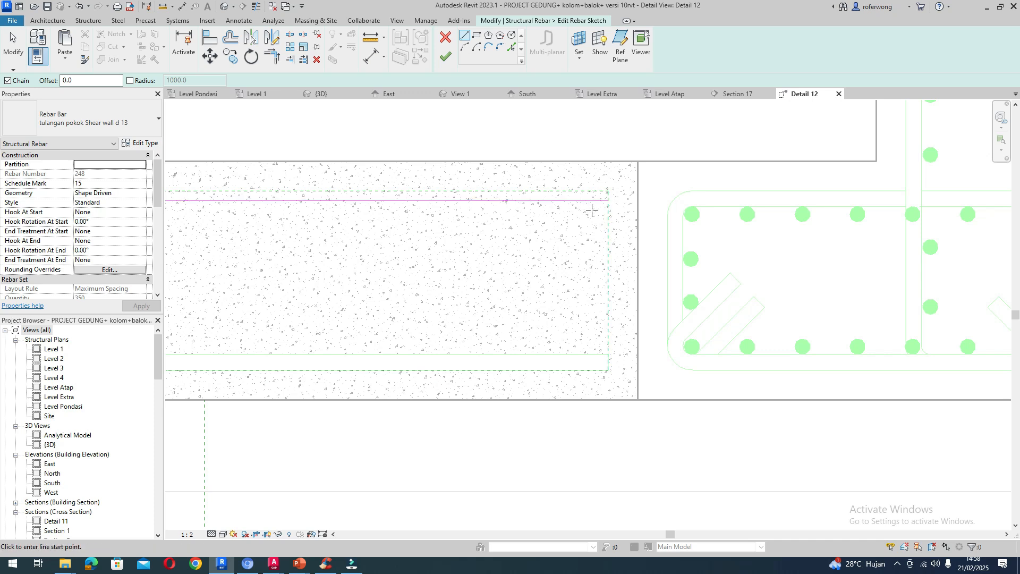
key("Escape")
key("Escape")
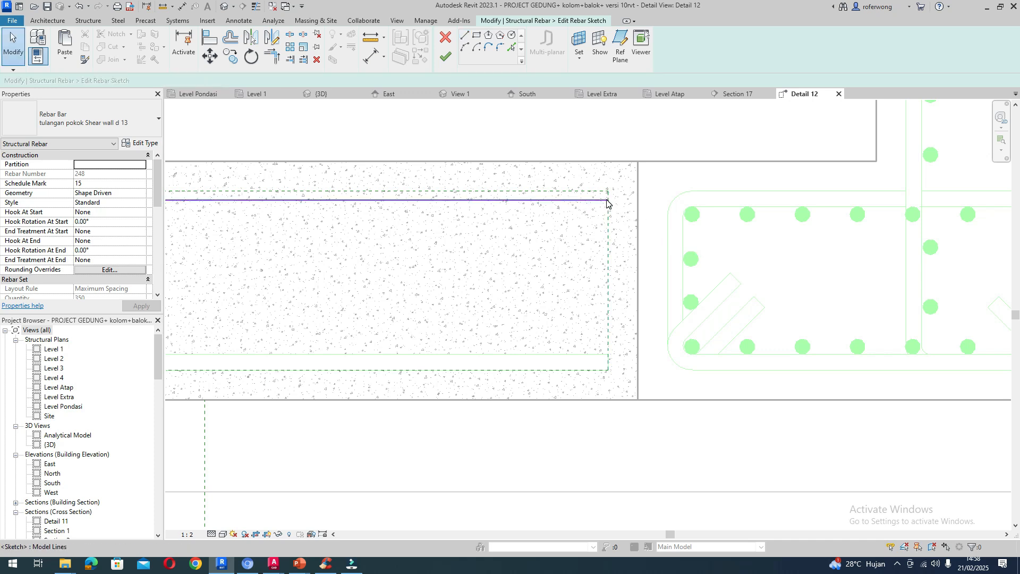
left_click(463, 37)
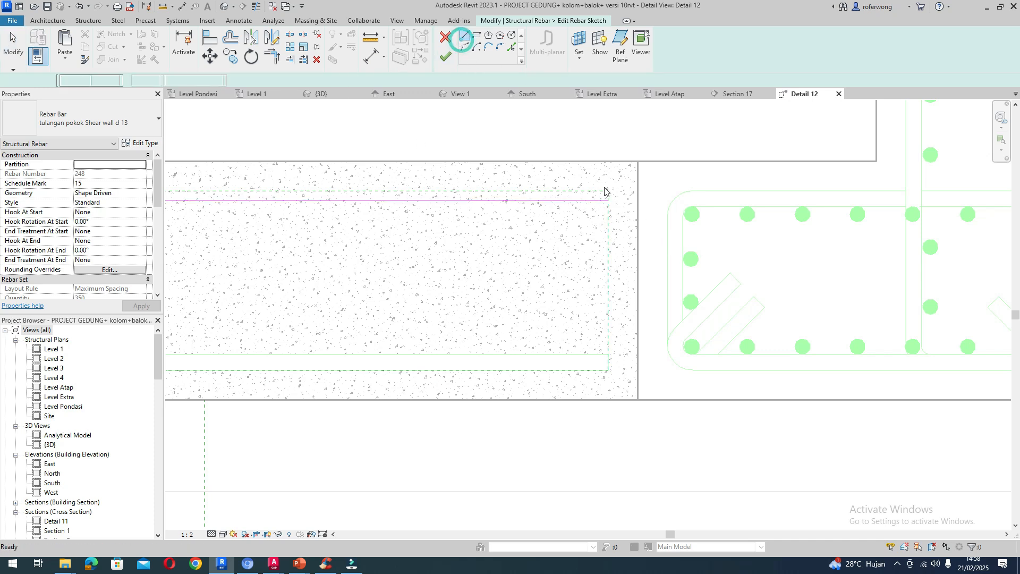
left_click(607, 200)
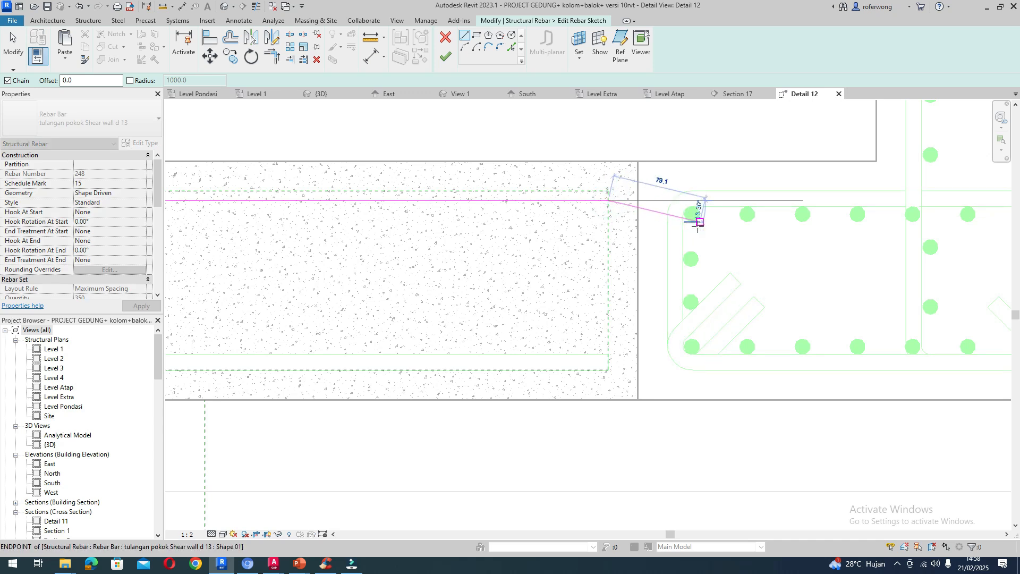
left_click(692, 222)
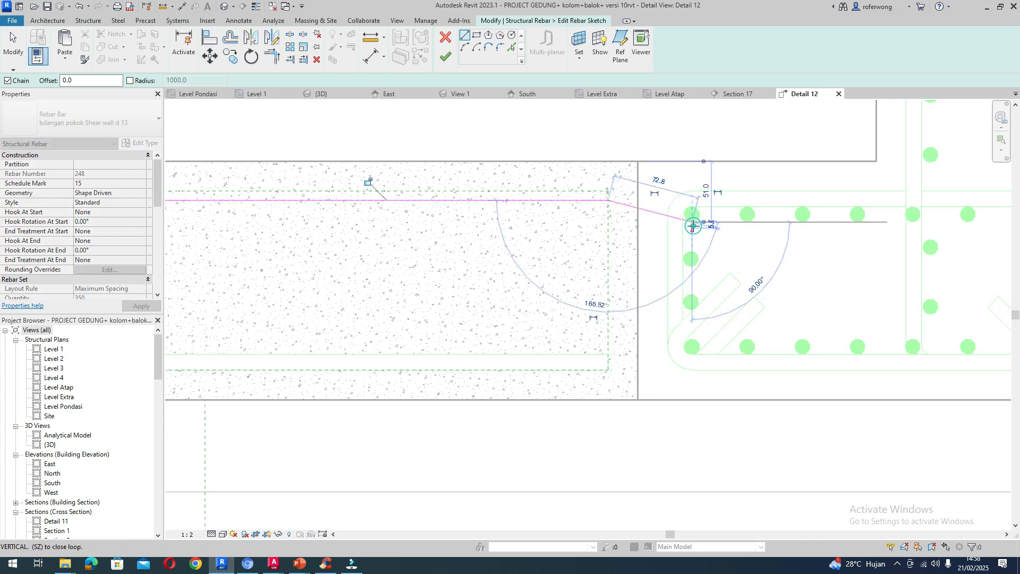
scroll(693, 223, "down", 2)
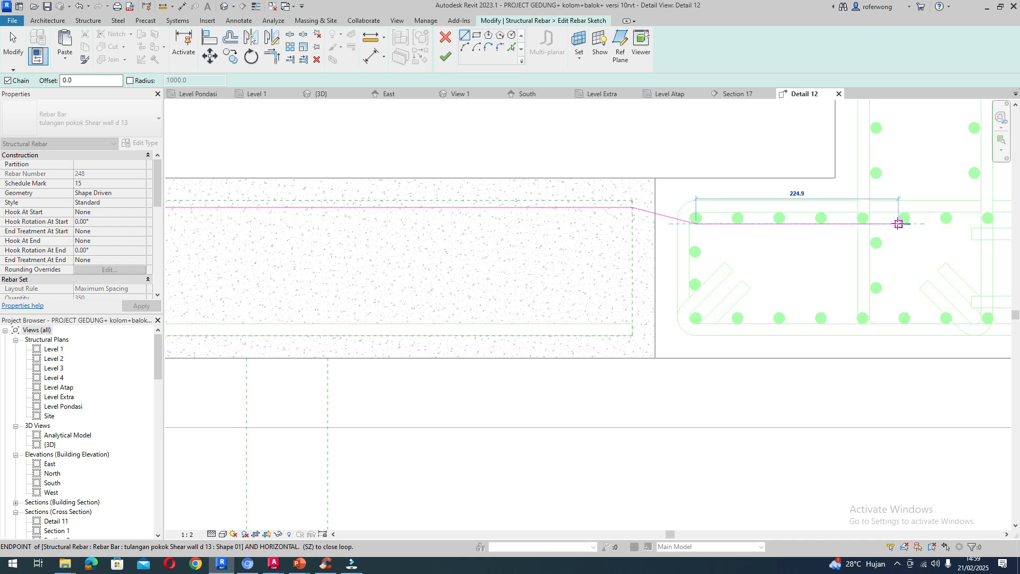
left_click(898, 224)
key("Escape")
scroll(761, 214, "down", 2)
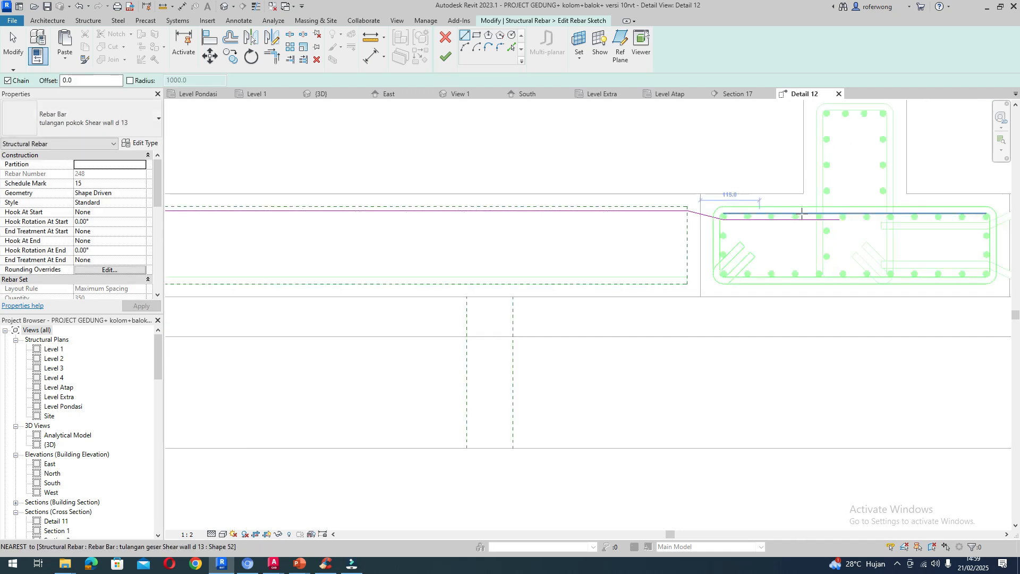
scroll(835, 220, "down", 5)
scroll(519, 212, "up", 3)
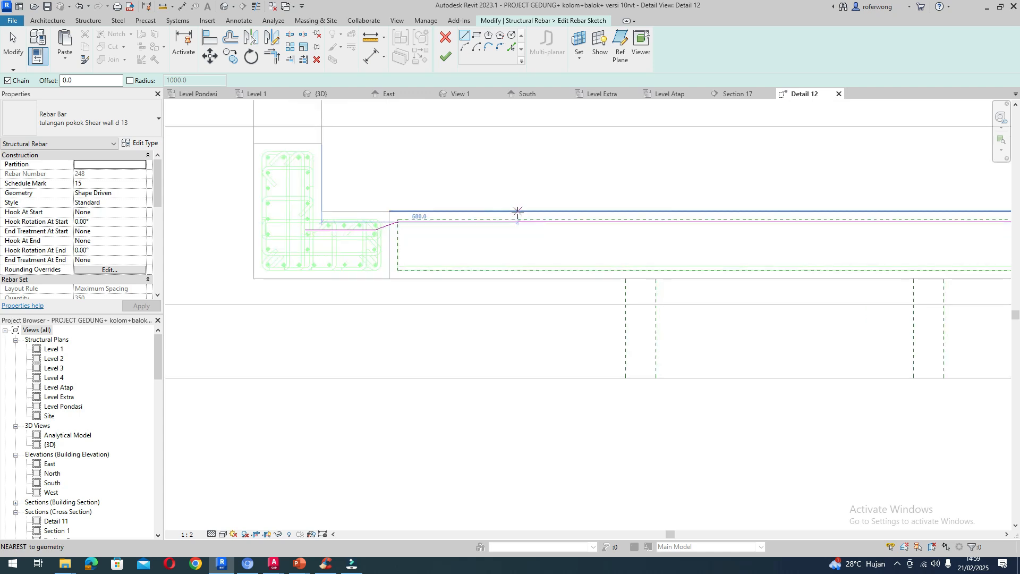
scroll(518, 212, "up", 2)
left_click(444, 59)
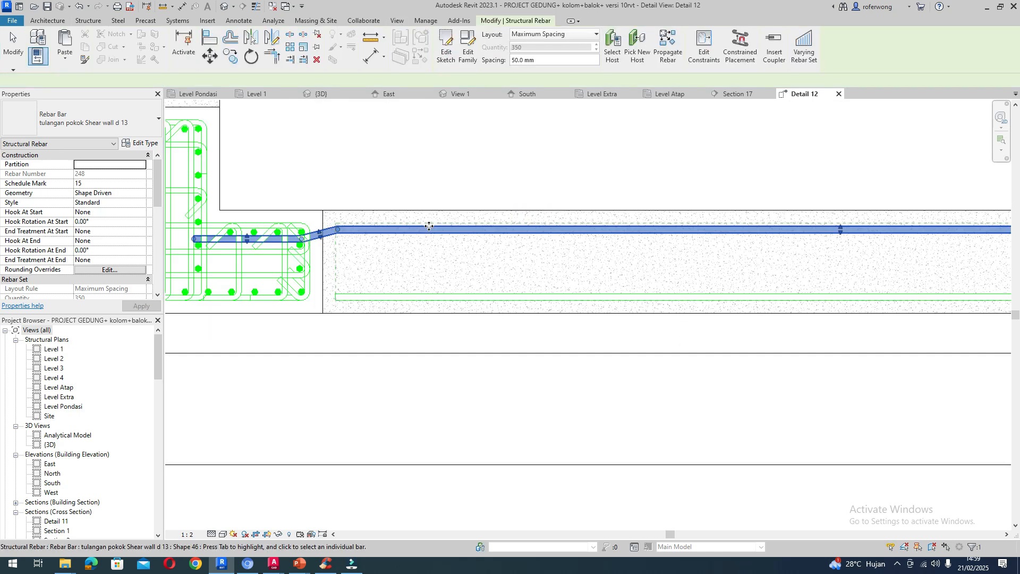
- Replace the wall's lower straight bar with a mirrored copy of the cranked upper bar about the wall's horizontal centreline
left_click(461, 293)
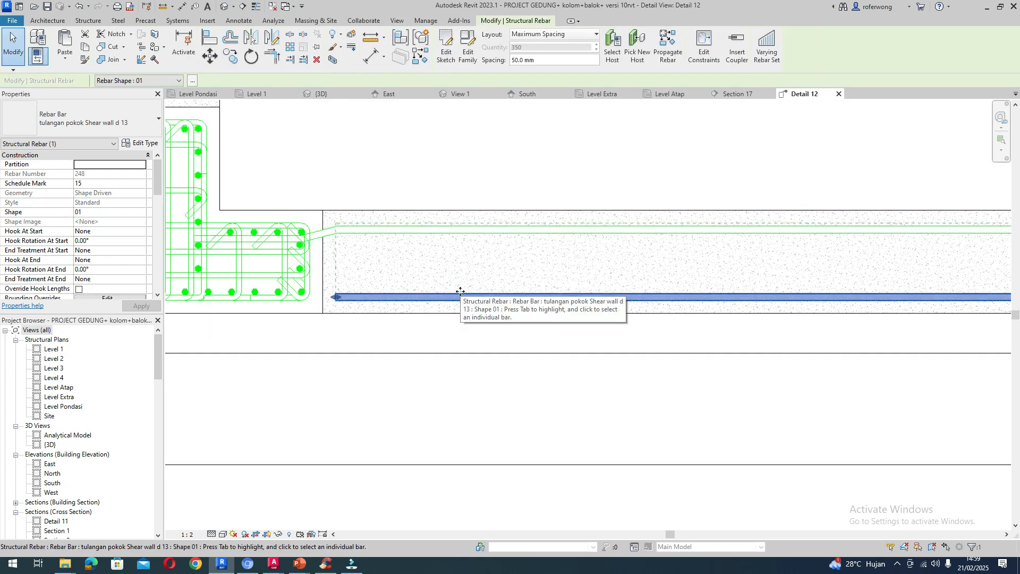
key("Delete")
left_click(466, 230)
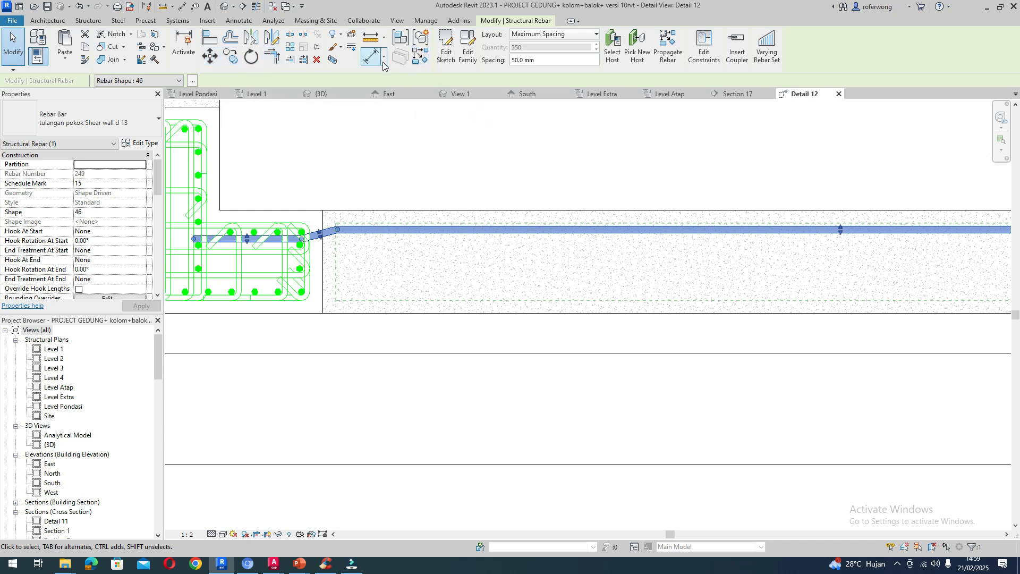
left_click(269, 40)
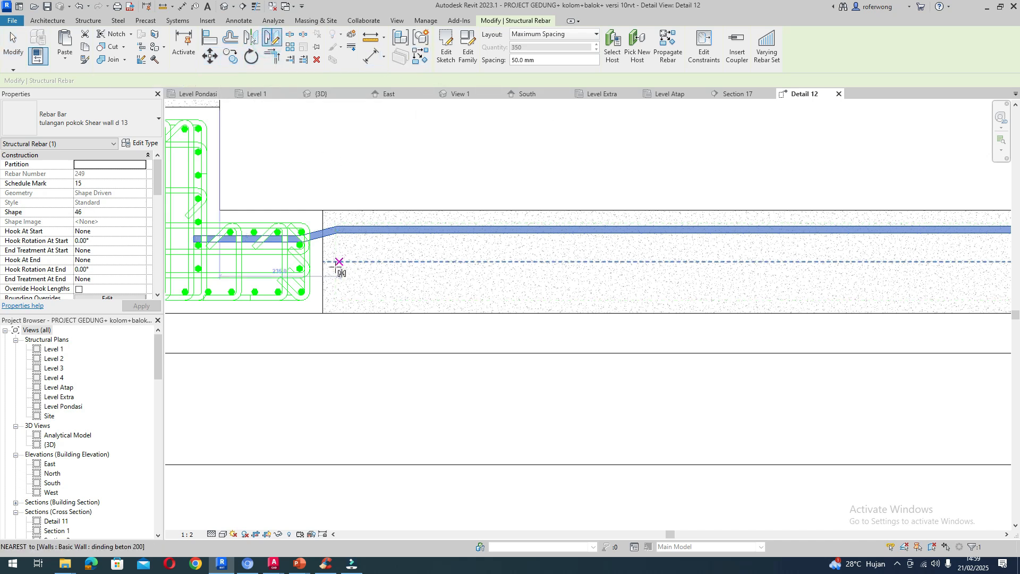
left_click(323, 261)
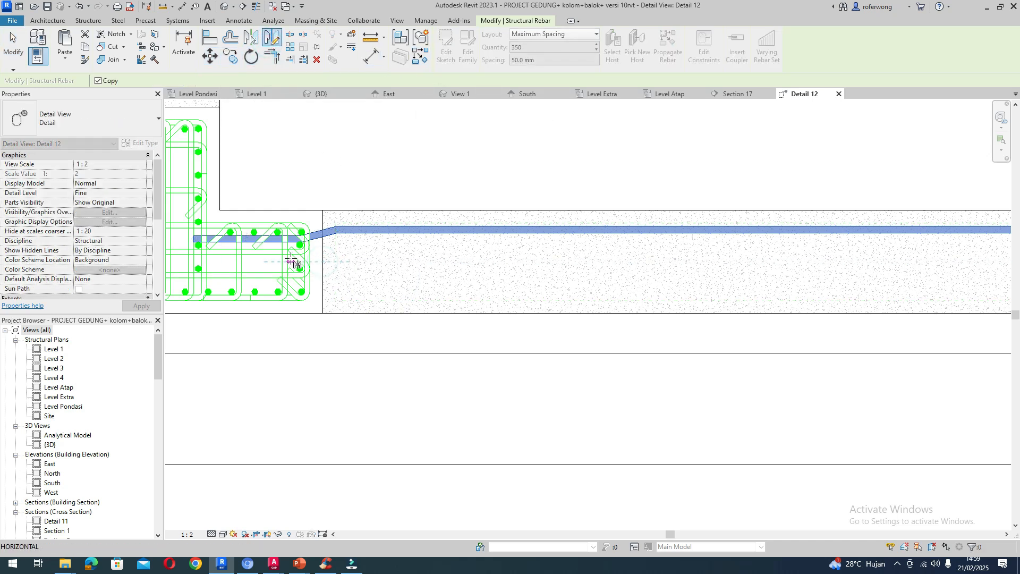
left_click(267, 260)
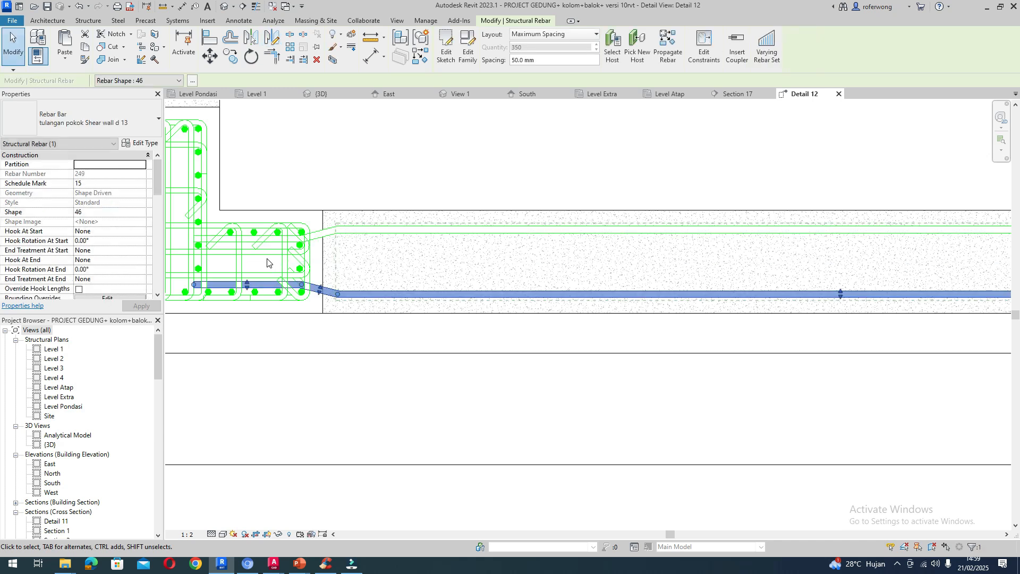
scroll(283, 311, "down", 1)
scroll(284, 310, "down", 1)
scroll(249, 249, "down", 2)
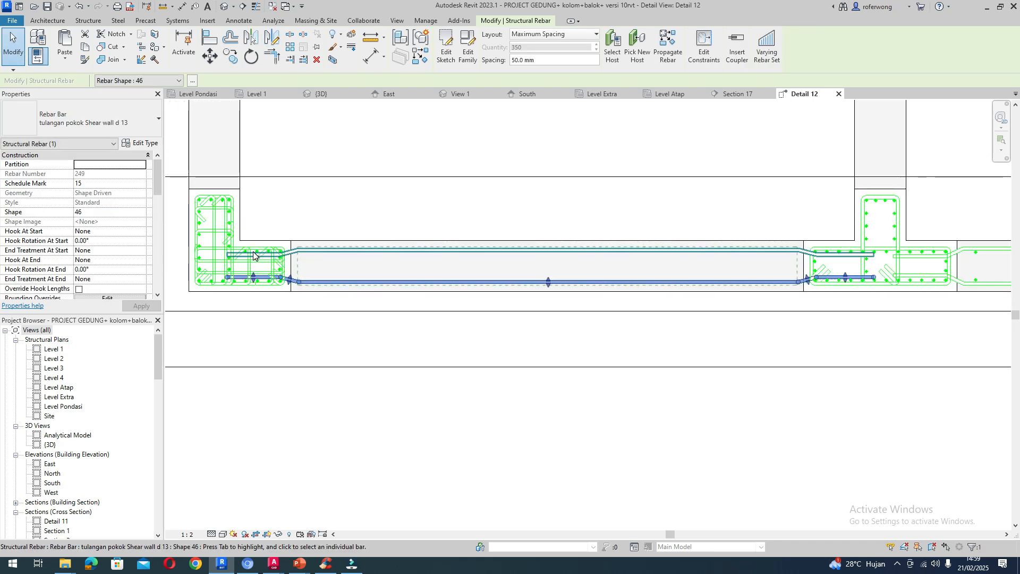
key("Escape")
scroll(555, 186, "down", 1)
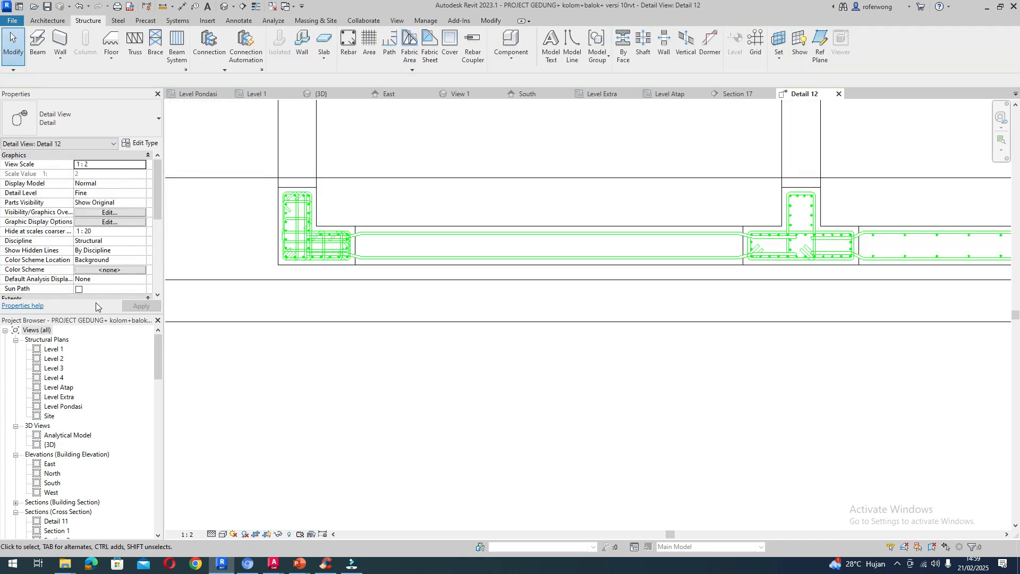
- Change the type of the wall's upper and lower cranked bars to tulangan geser Shear wall d 10
scroll(372, 240, "up", 4)
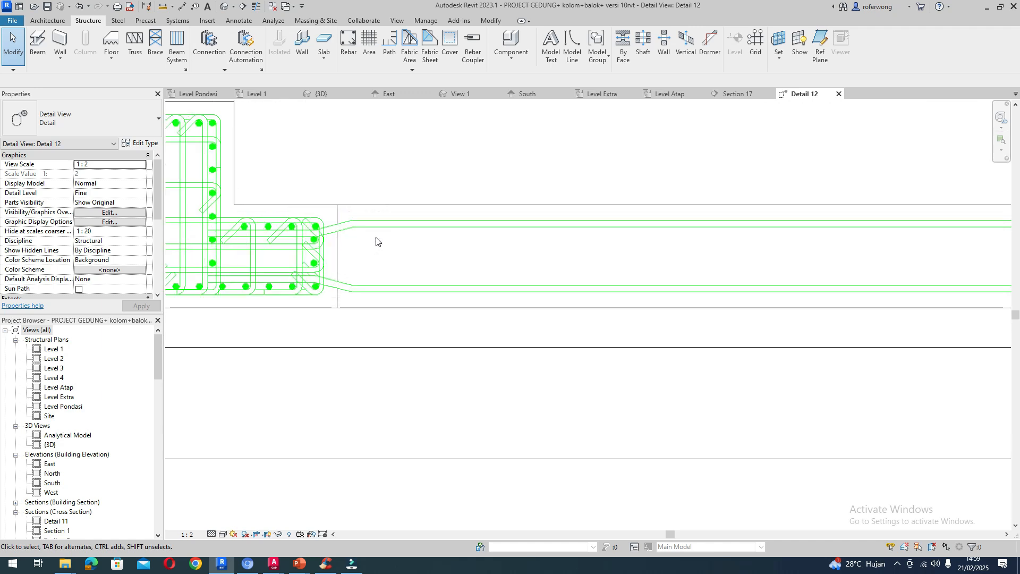
left_click(375, 229)
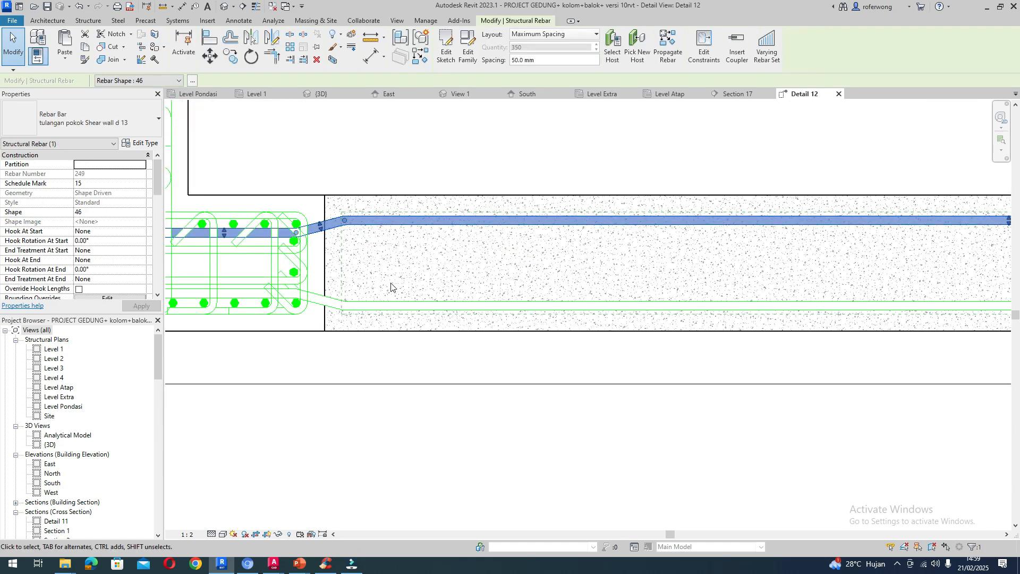
left_click(392, 305)
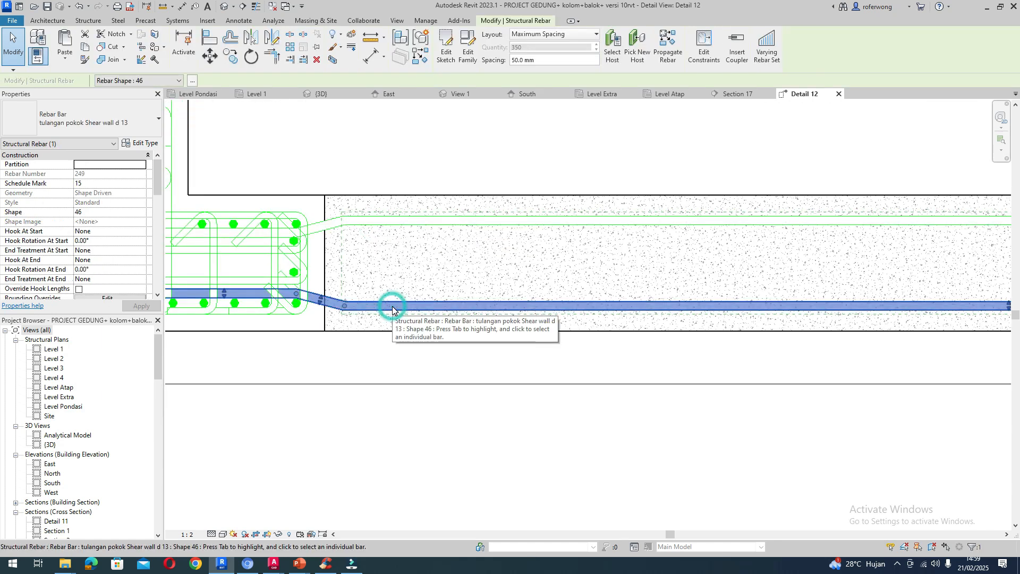
left_click(374, 223, "ctrl")
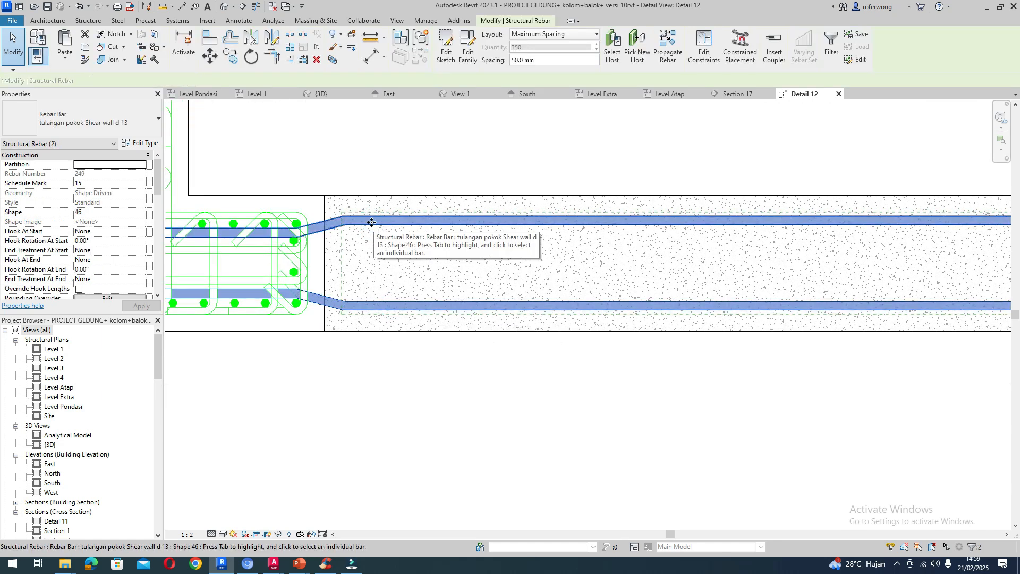
left_click(158, 118)
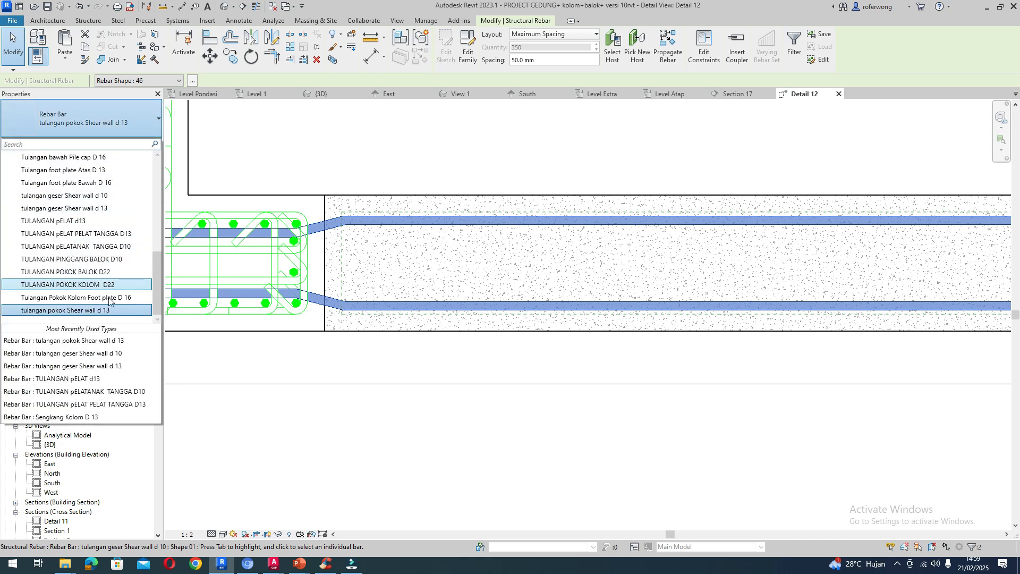
scroll(70, 244, "up", 2)
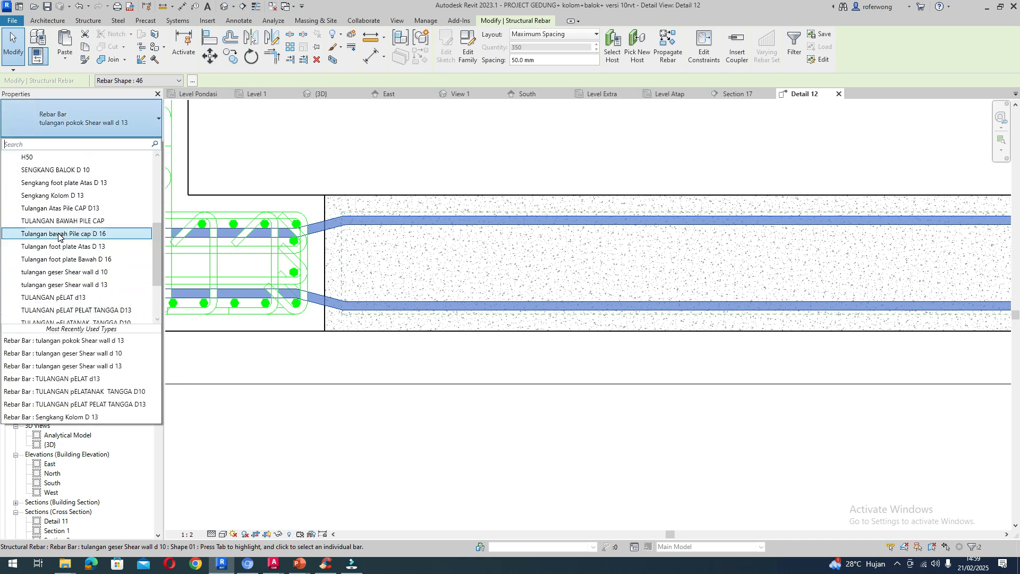
left_click(69, 272)
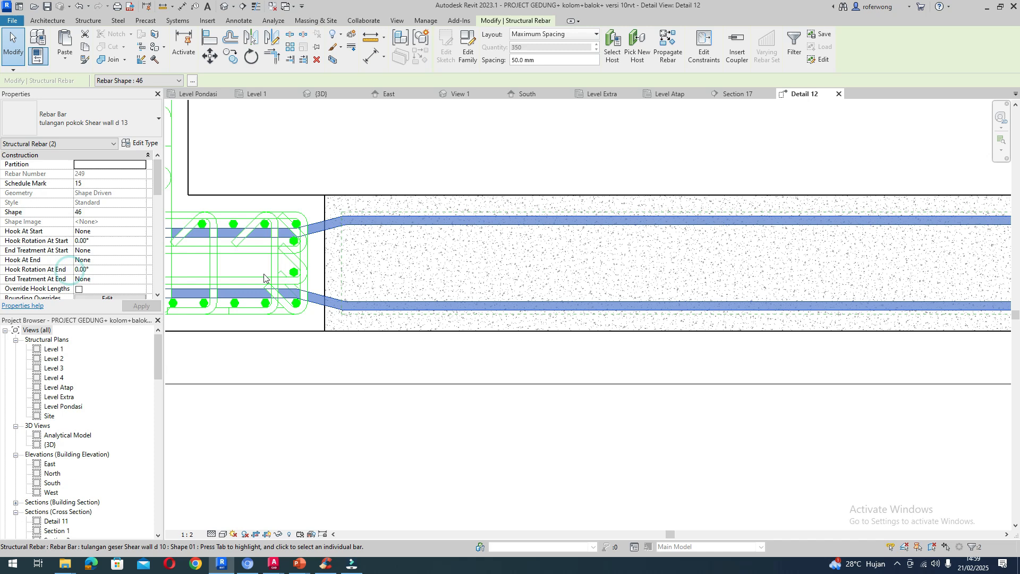
left_click(365, 367)
scroll(286, 266, "down", 5)
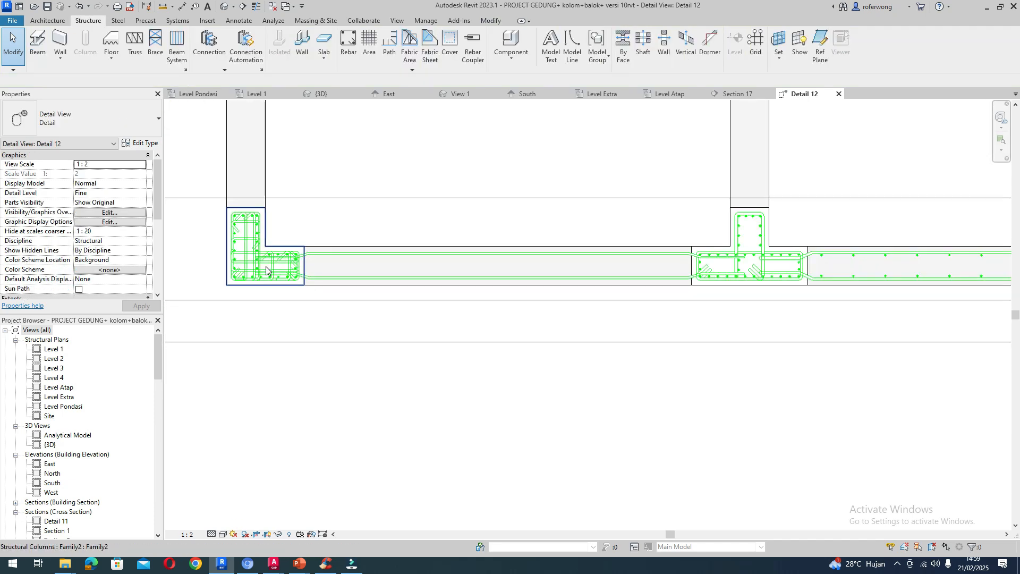
- Shift the long straight segments of the upper and lower cranked bars outward to the wall's concrete cover lines
scroll(270, 253, "up", 3)
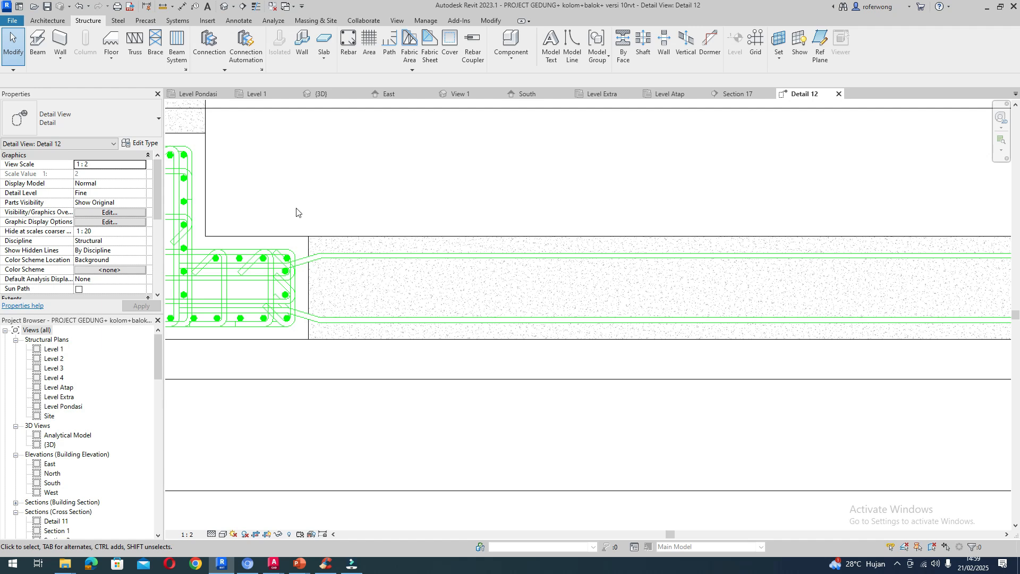
left_click(366, 256)
scroll(375, 257, "up", 1)
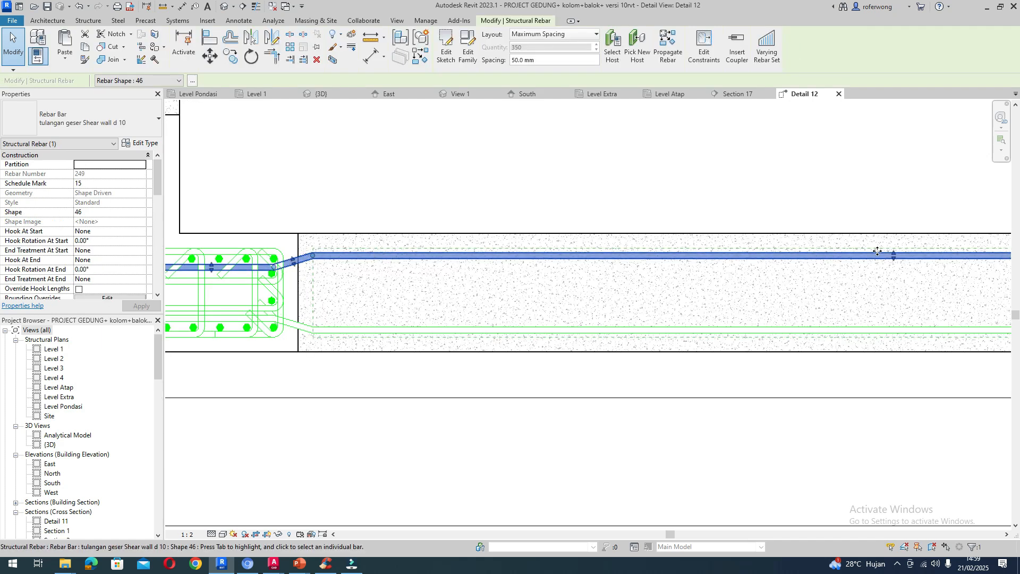
scroll(893, 254, "up", 1)
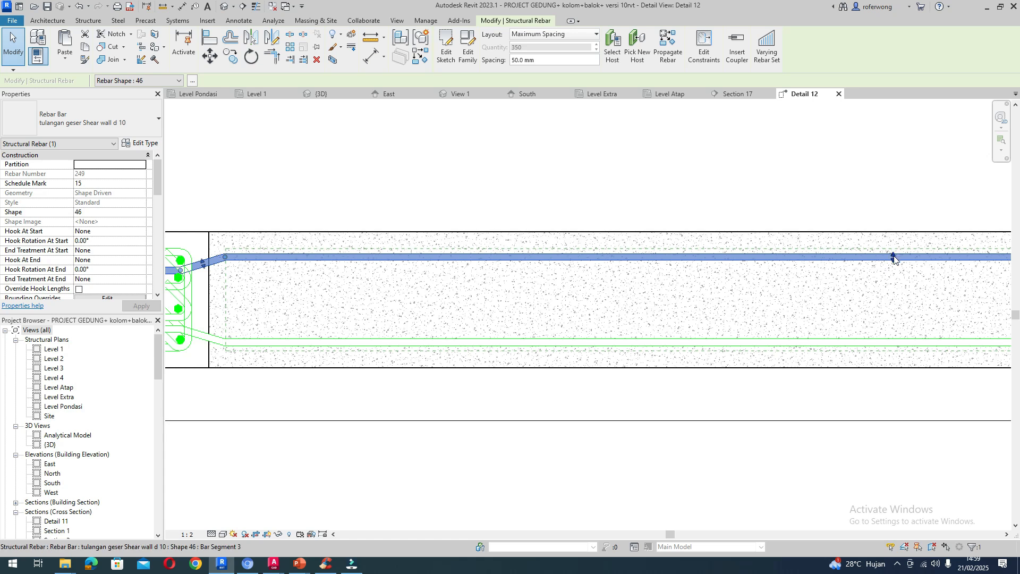
left_click_drag(893, 257, 890, 253)
scroll(832, 277, "down", 1)
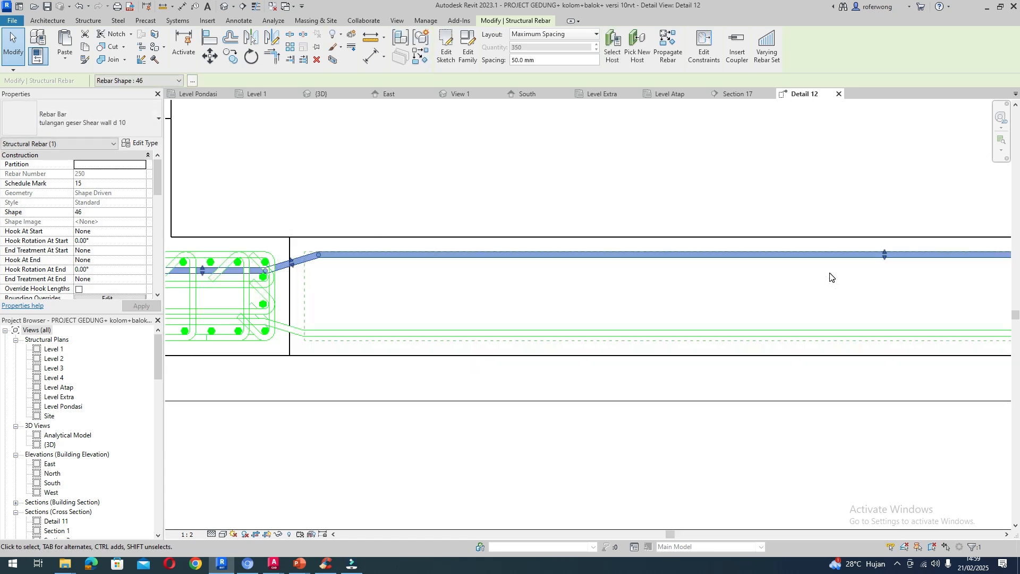
left_click(881, 333)
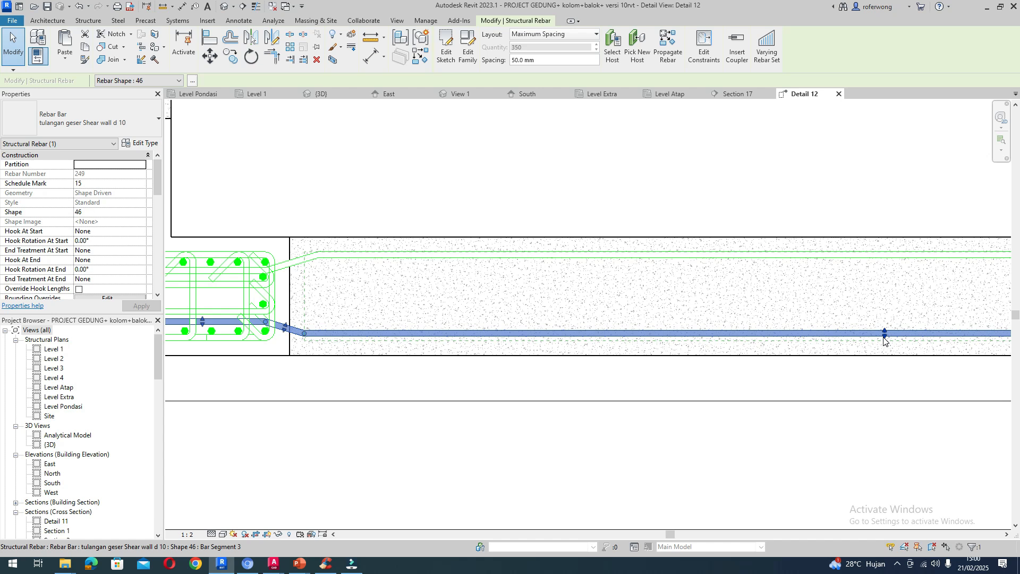
left_click_drag(884, 338, 883, 342)
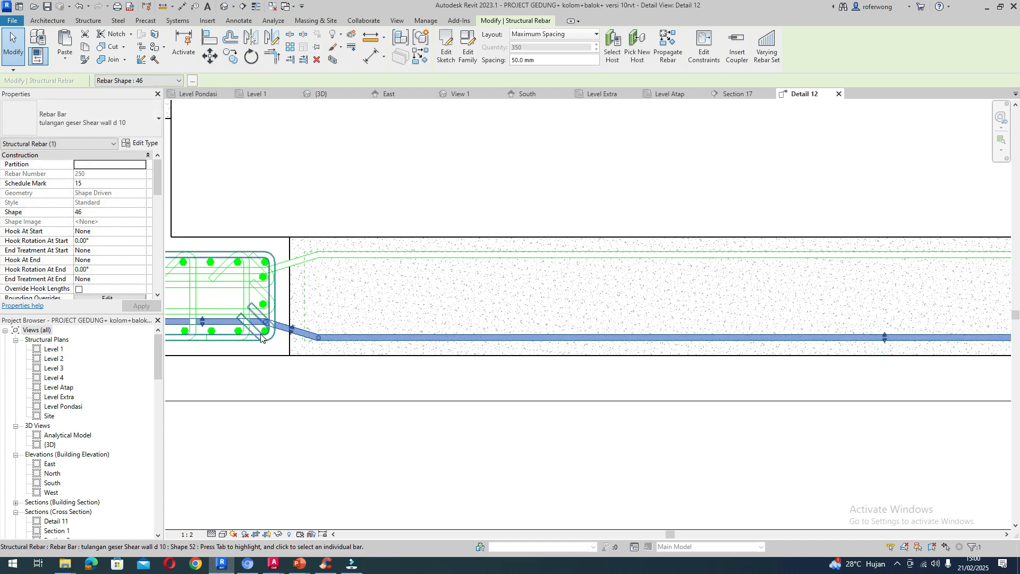
- Fine-tune the cranked ends of the lower and upper bars where they enter the L-shaped section
scroll(260, 338, "up", 2)
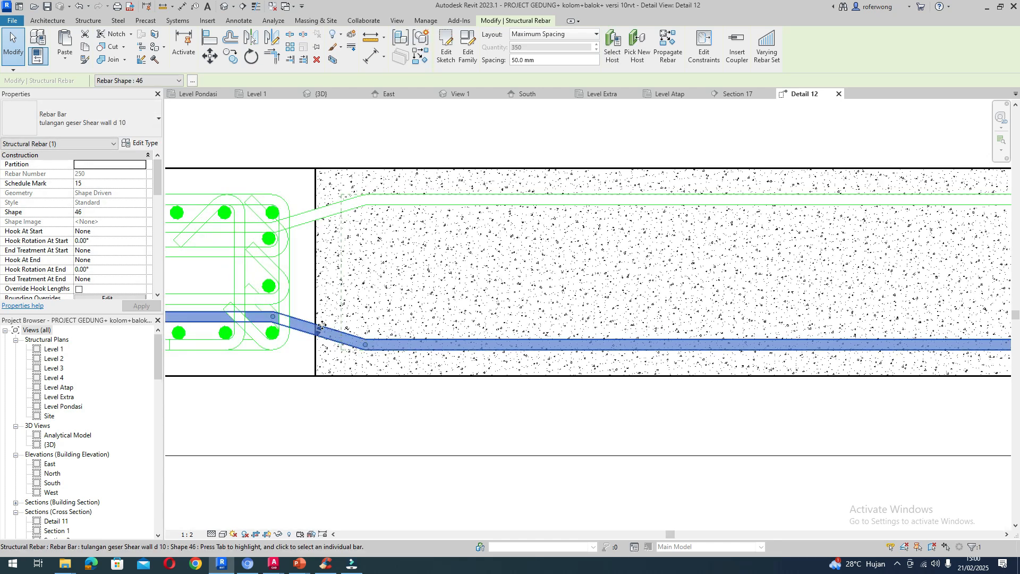
left_click_drag(317, 337, 294, 299)
scroll(267, 308, "up", 5)
scroll(294, 299, "down", 3)
scroll(291, 182, "up", 3)
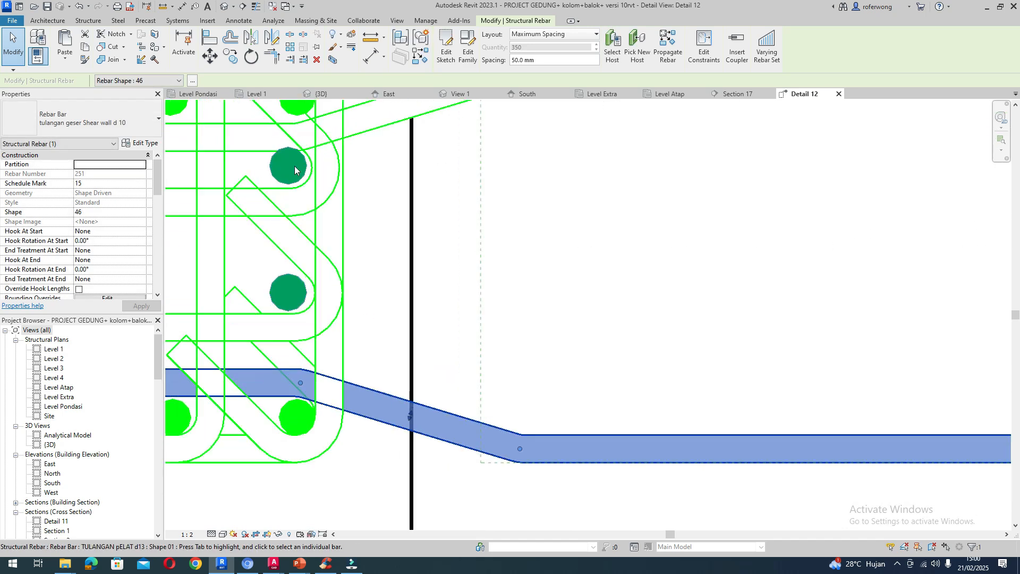
left_click(306, 127)
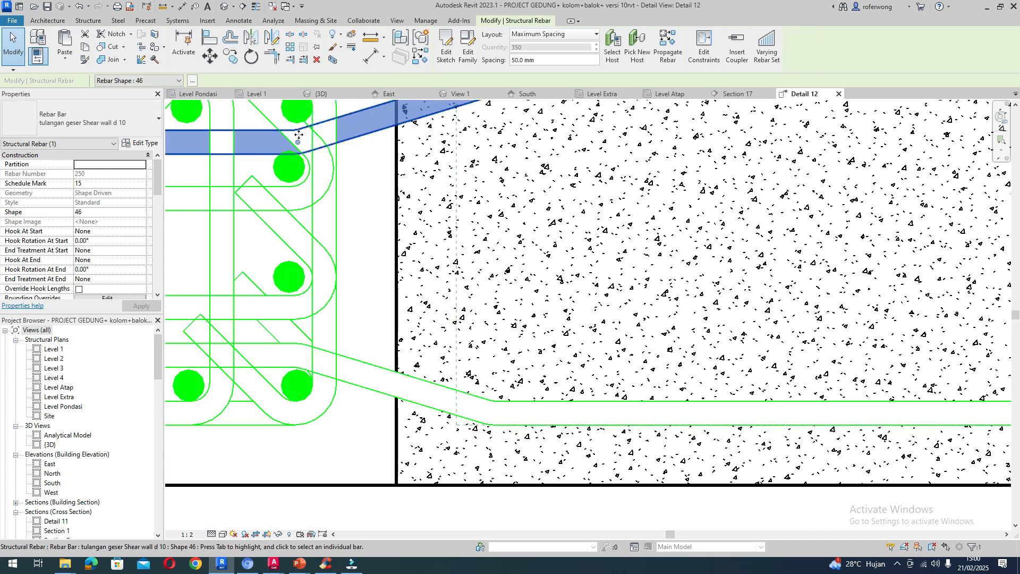
left_click_drag(301, 140, 301, 141)
left_click_drag(301, 139, 298, 140)
scroll(351, 226, "down", 3)
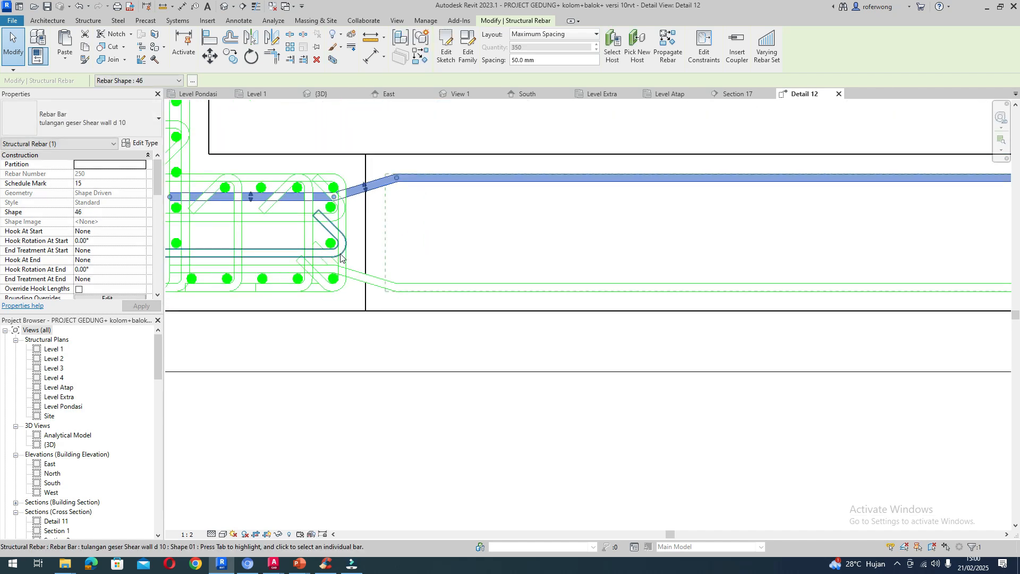
key("Escape")
scroll(446, 255, "down", 3)
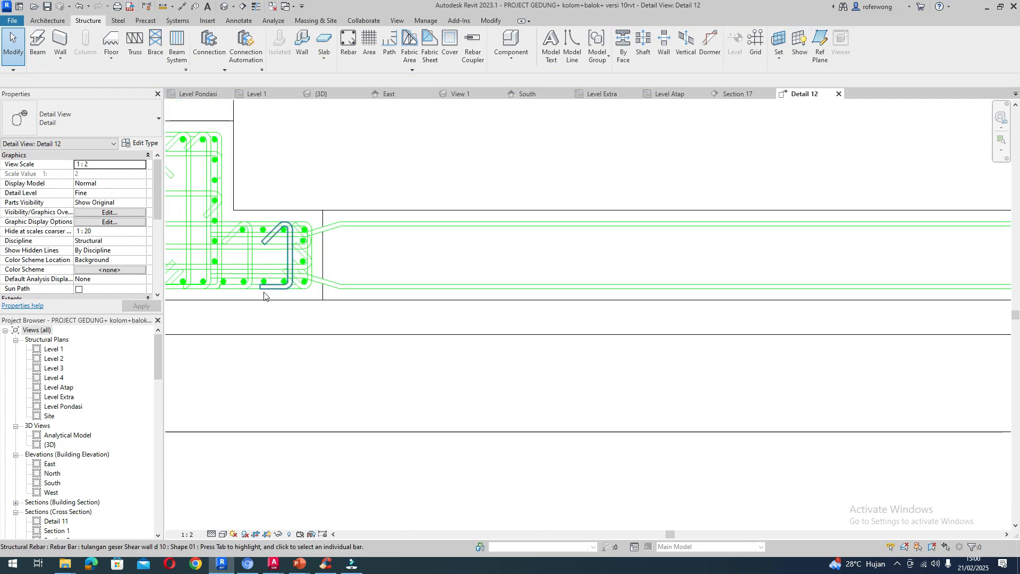
- Start placing straight shape 01 bars of type tulangan pokok Shear wall d 13, oriented perpendicular to cover
left_click(349, 47)
scroll(933, 297, "down", 1)
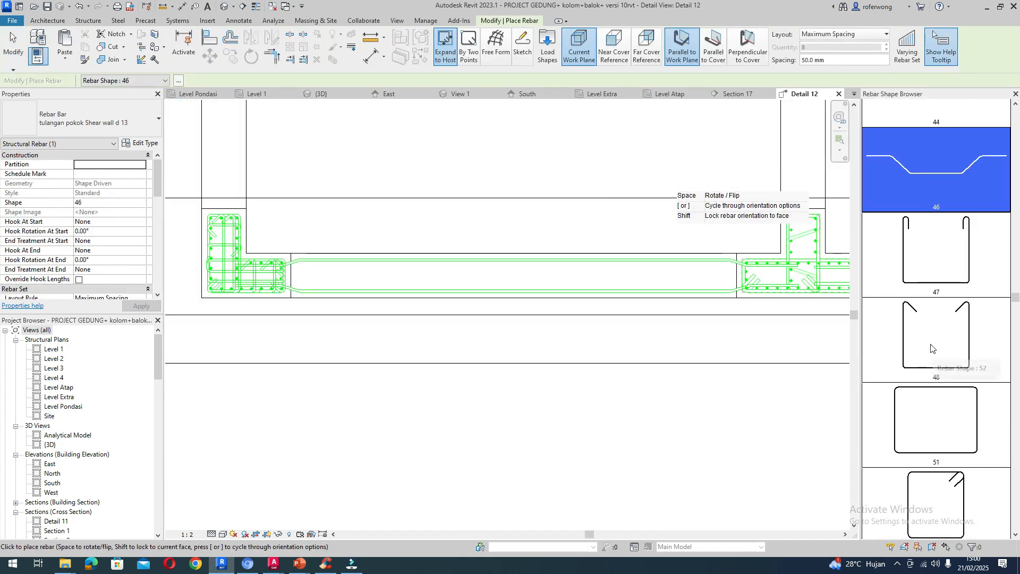
scroll(931, 348, "up", 10)
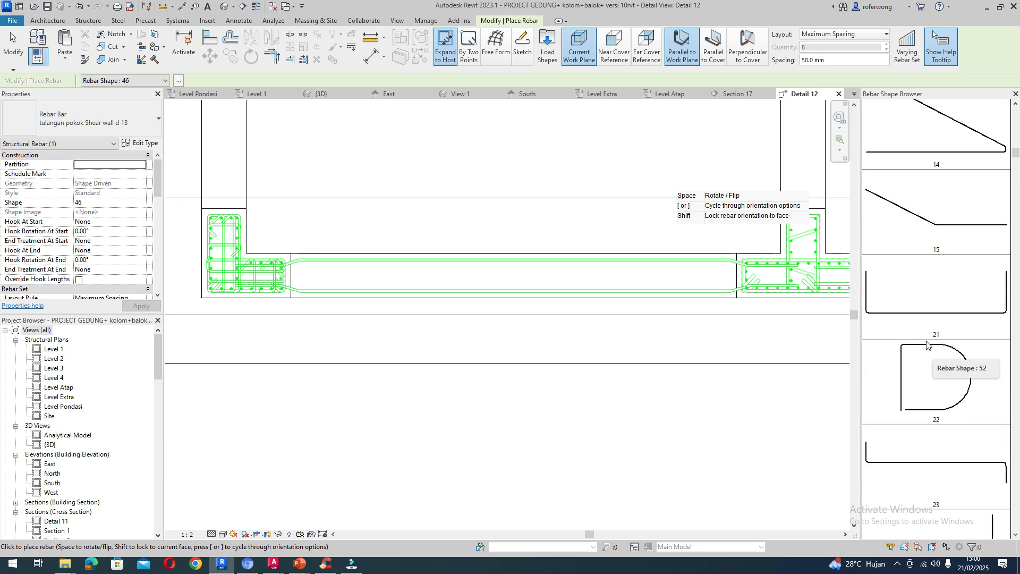
scroll(926, 344, "up", 5)
left_click(934, 225)
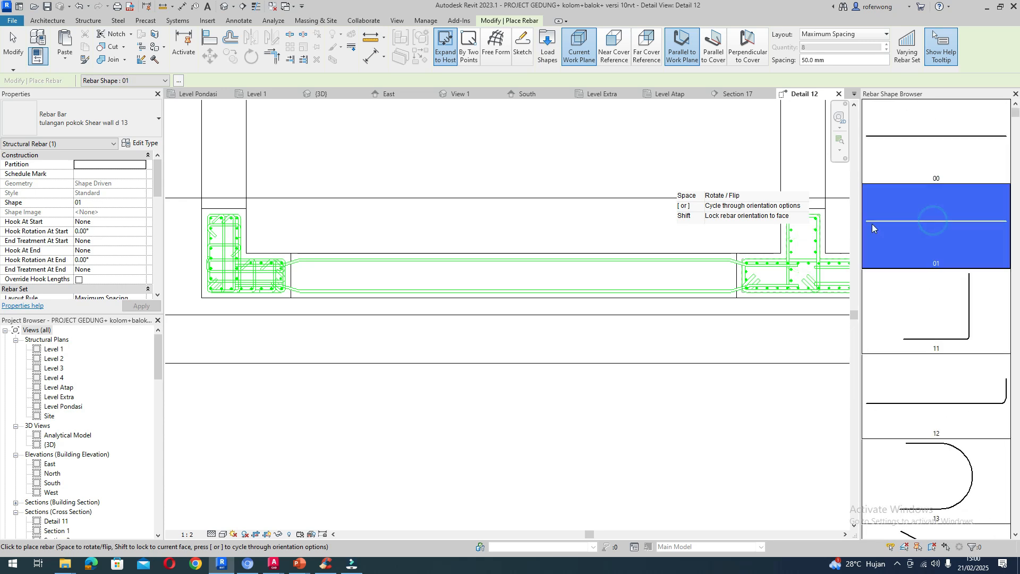
left_click(130, 128)
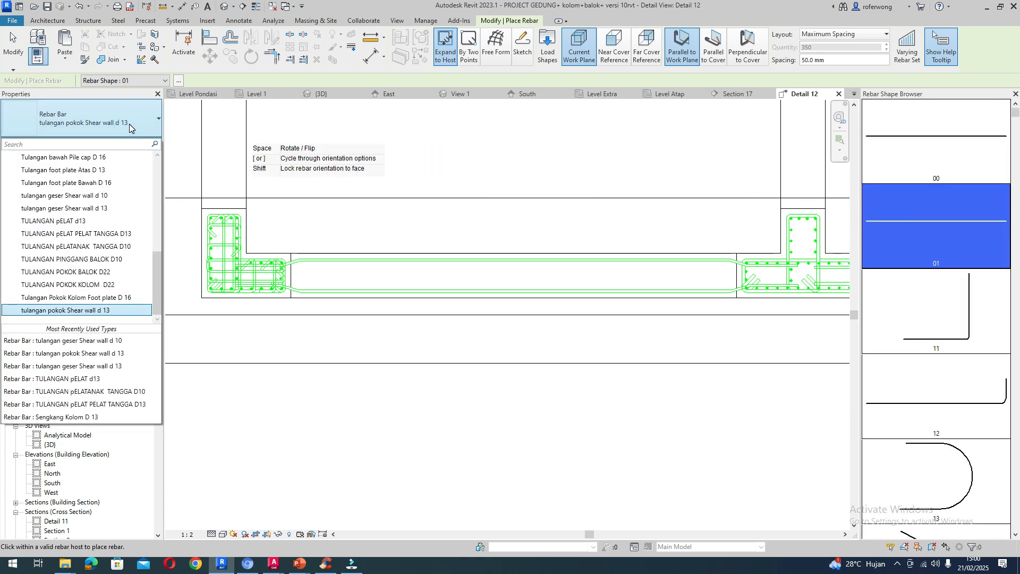
left_click(99, 310)
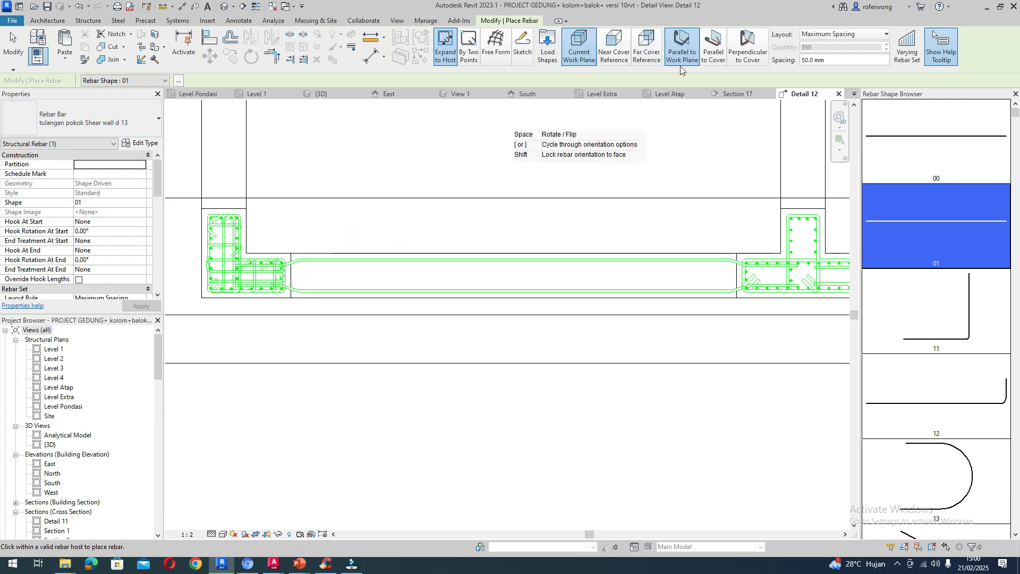
left_click(720, 59)
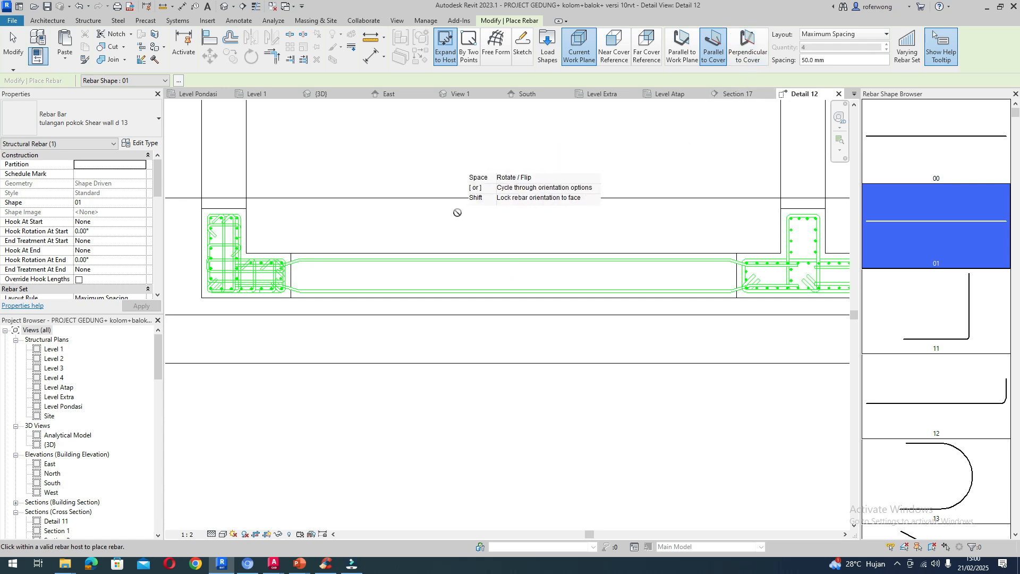
left_click(749, 50)
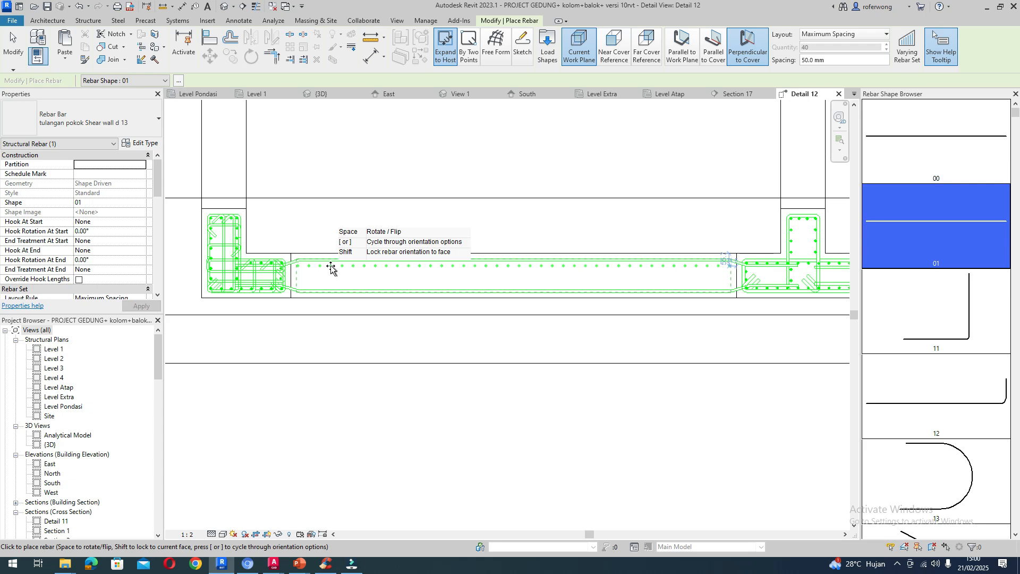
- Check the wall's bar spacing in the AutoCAD shear wall drawing, then return to Revit and set the rebar spacing to 165 mm
mouse_move(274, 563)
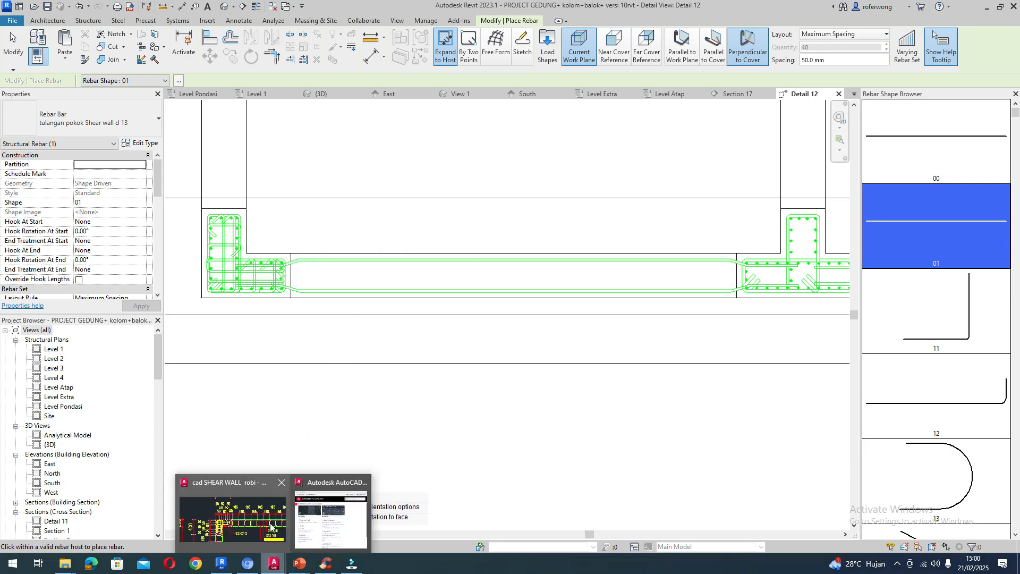
left_click(271, 527)
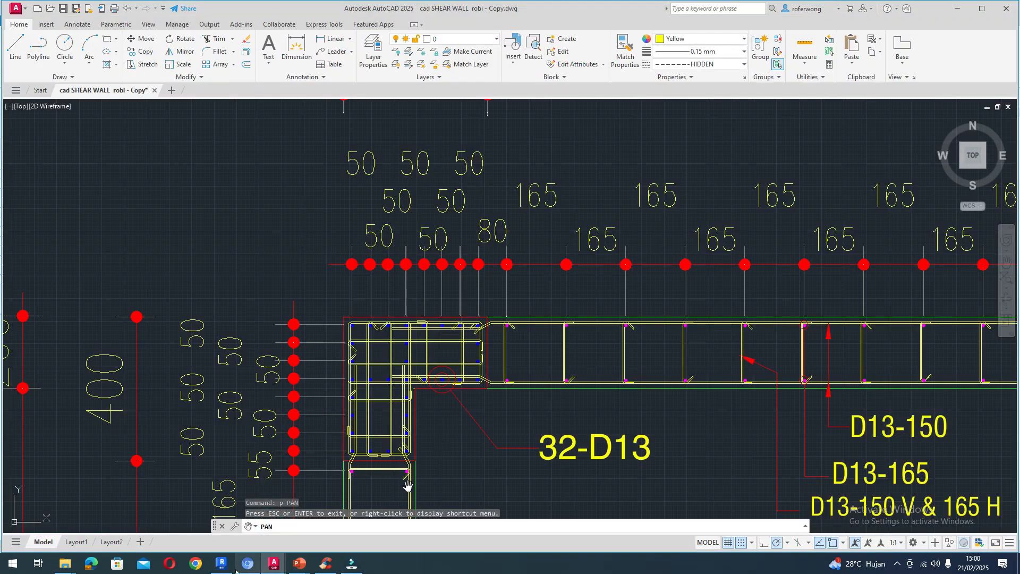
left_click(217, 565)
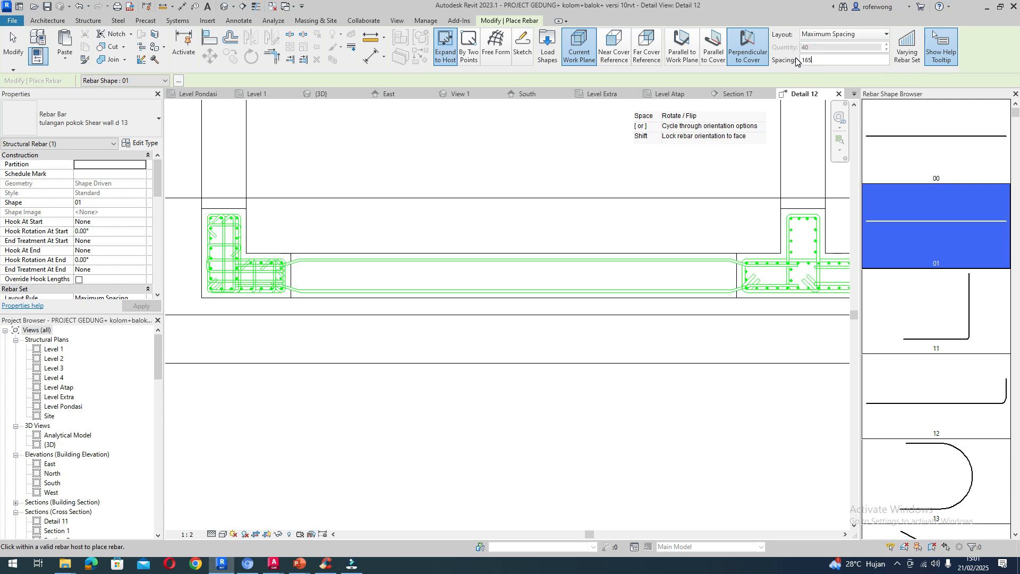
key("Return")
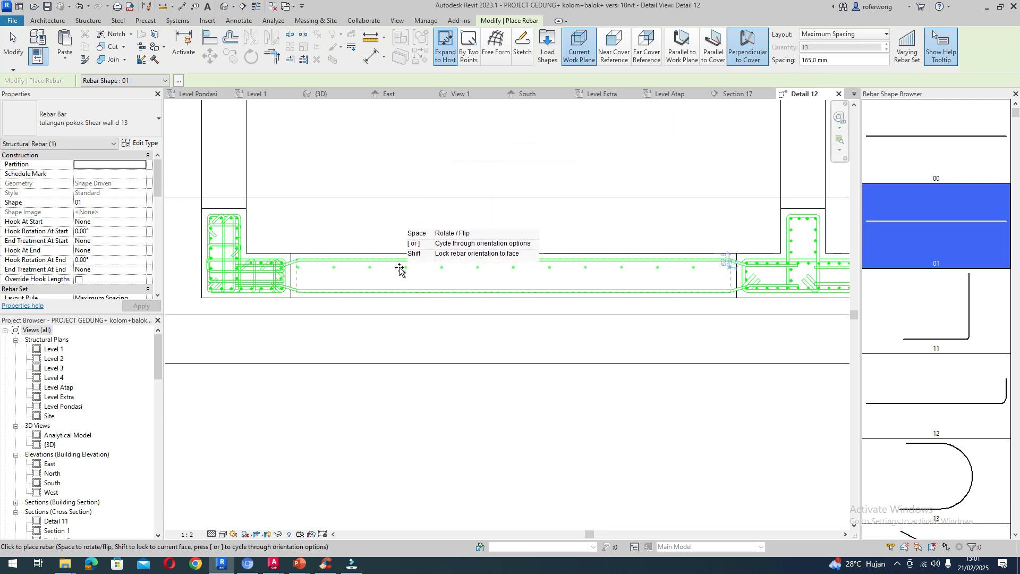
- Set the layout to Number with Spacing and place 13 bars along the wall's upper cranked bar, starting near the L-shaped section
scroll(400, 269, "up", 2)
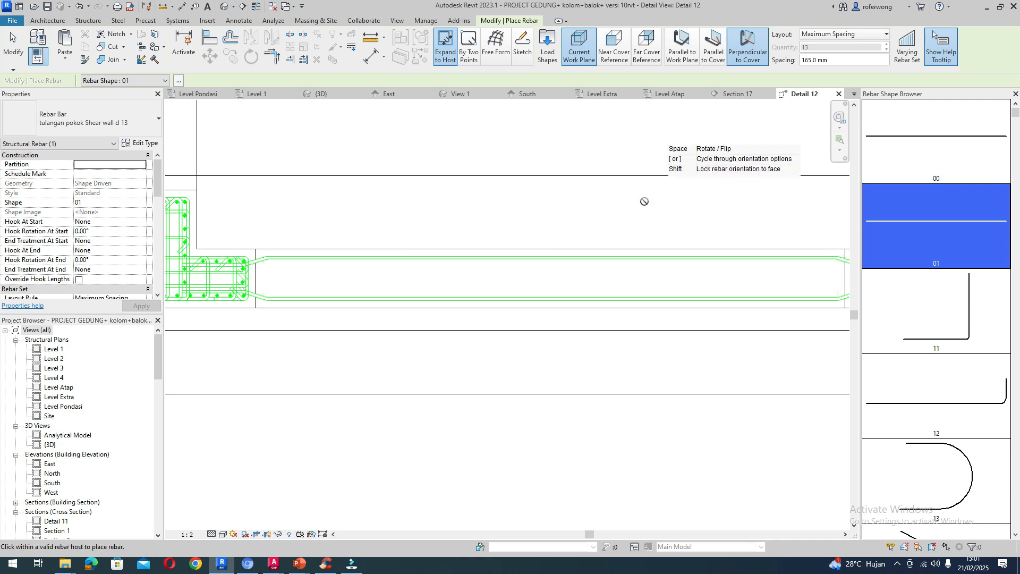
left_click(861, 35)
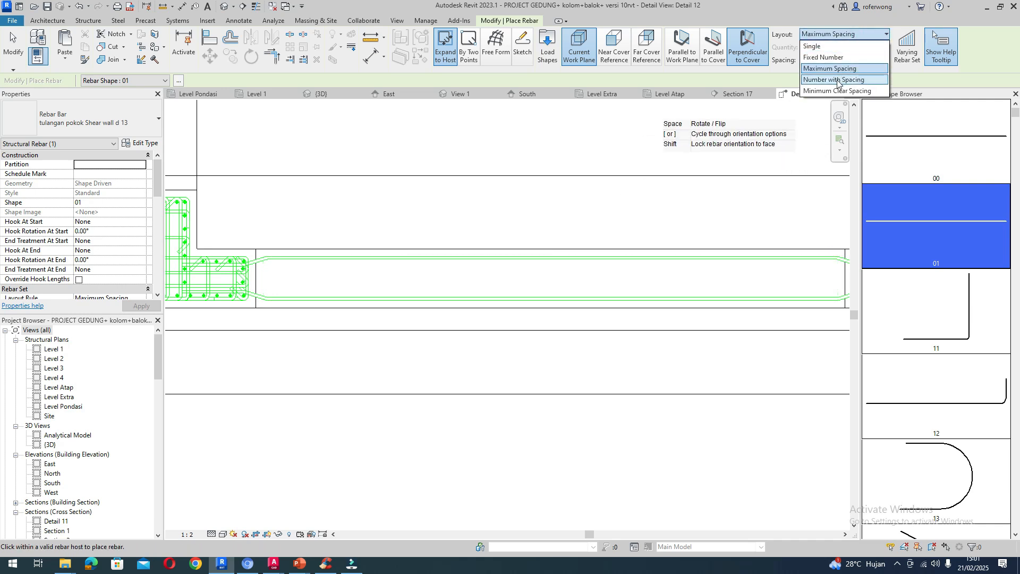
left_click(837, 80)
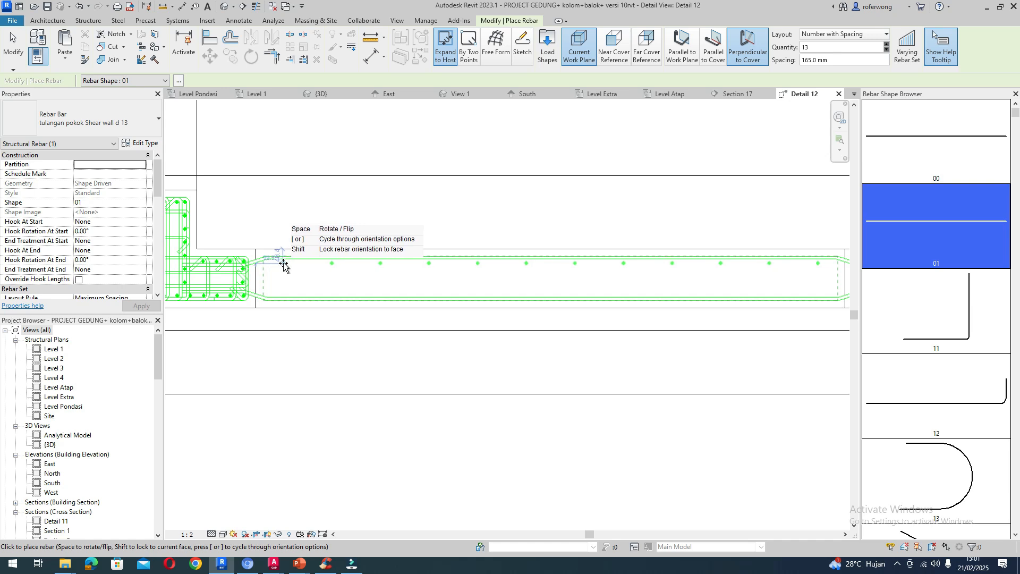
scroll(280, 269, "down", 2)
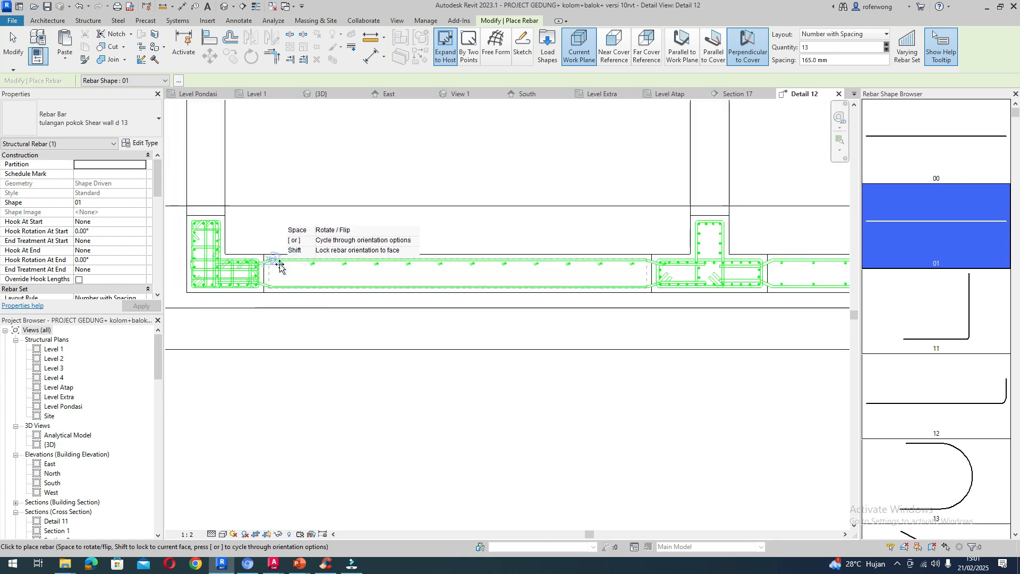
scroll(278, 273, "up", 3)
left_click(286, 253)
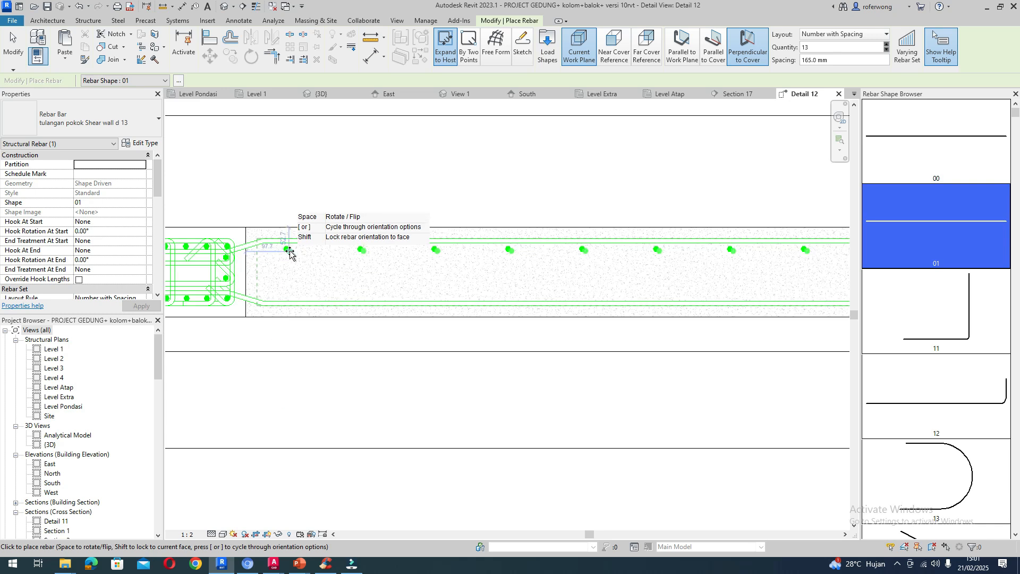
- Mirror a copy of the upper row of d 13 bars about a horizontal axis at the wall's mid-depth
key("Escape")
left_click(287, 254)
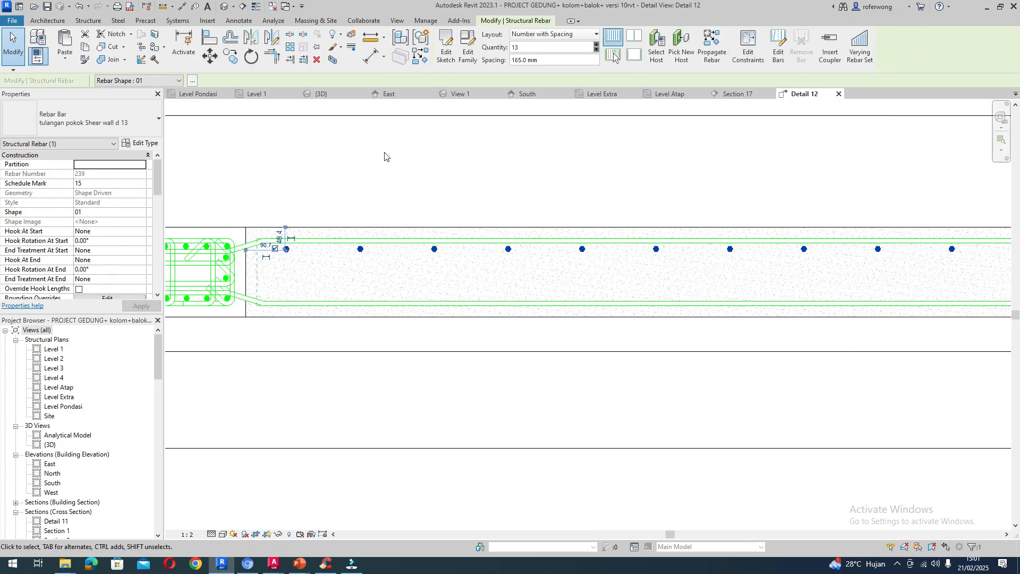
left_click(273, 37)
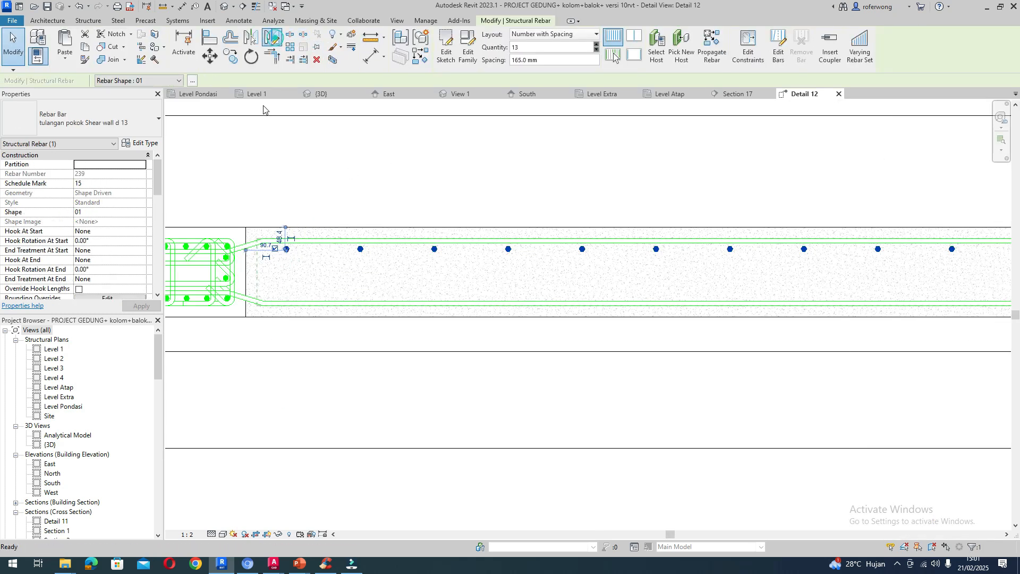
left_click(259, 272)
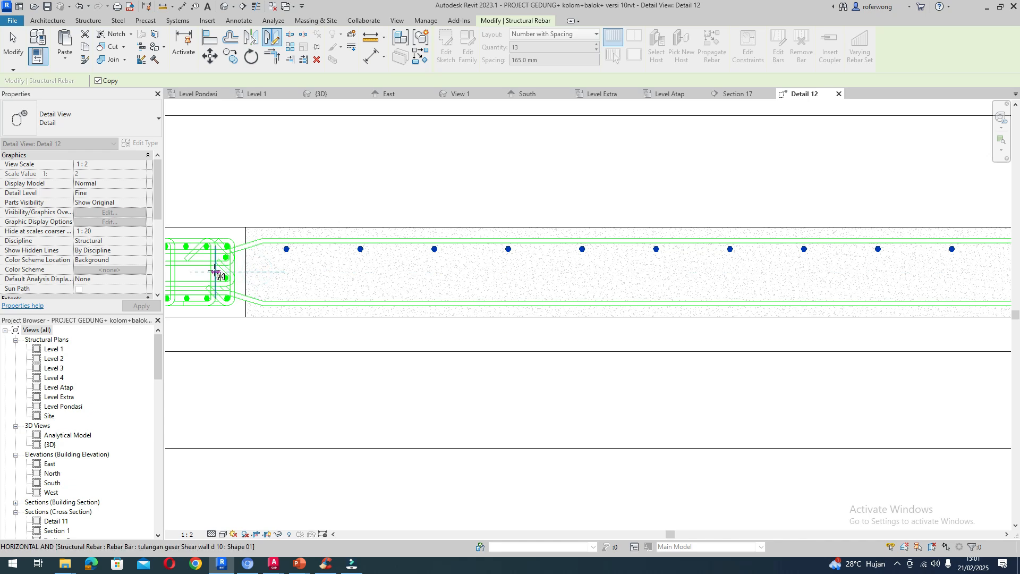
left_click(475, 299)
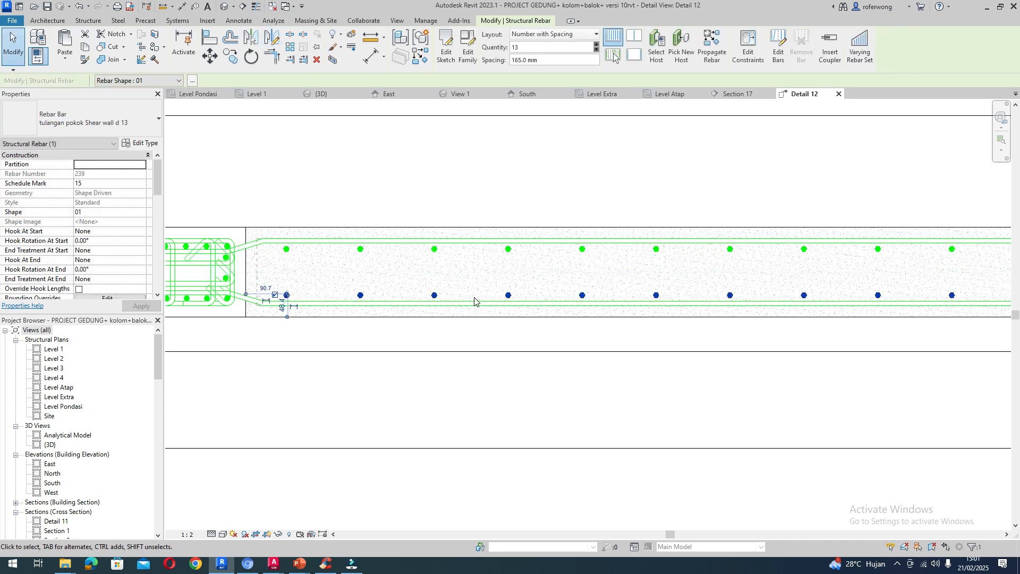
key("Escape")
- Nudge the upper d 13 row up and the lower row down against the cranked bars, about 43 mm from the wall faces
scroll(510, 297, "up", 3)
scroll(542, 219, "down", 2)
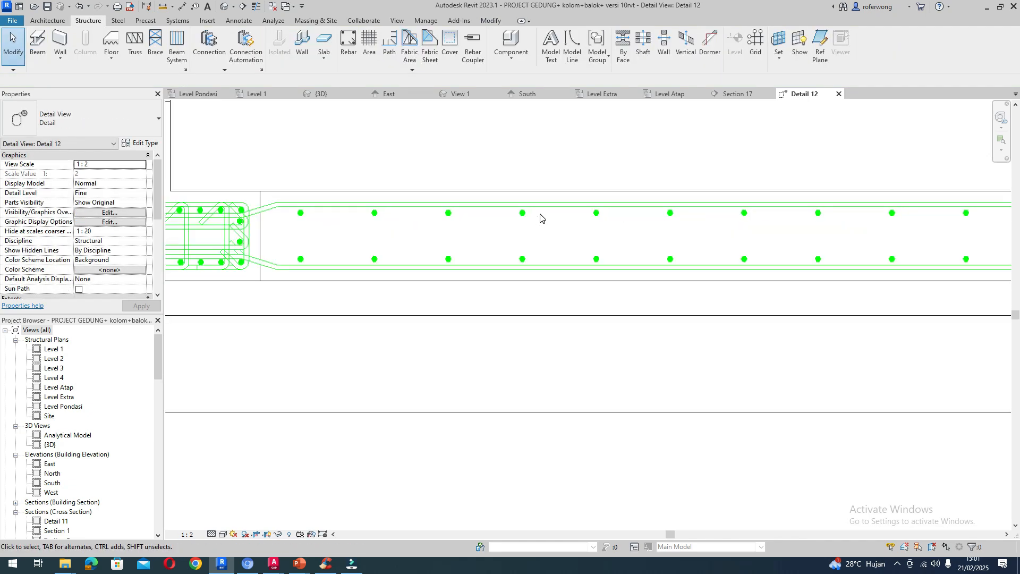
left_click(296, 214)
scroll(393, 233, "up", 2)
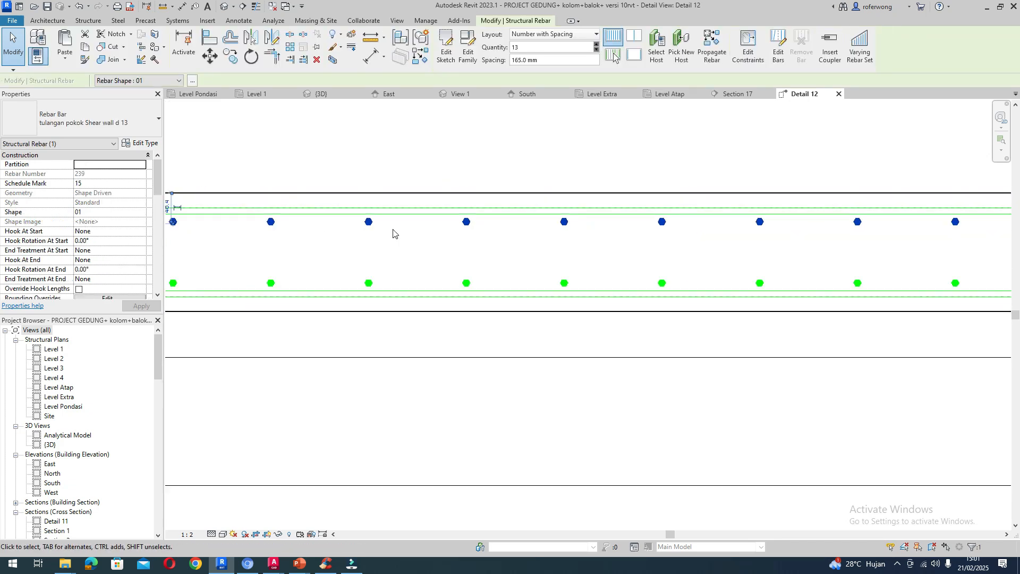
scroll(448, 238, "down", 2)
scroll(449, 241, "up", 1)
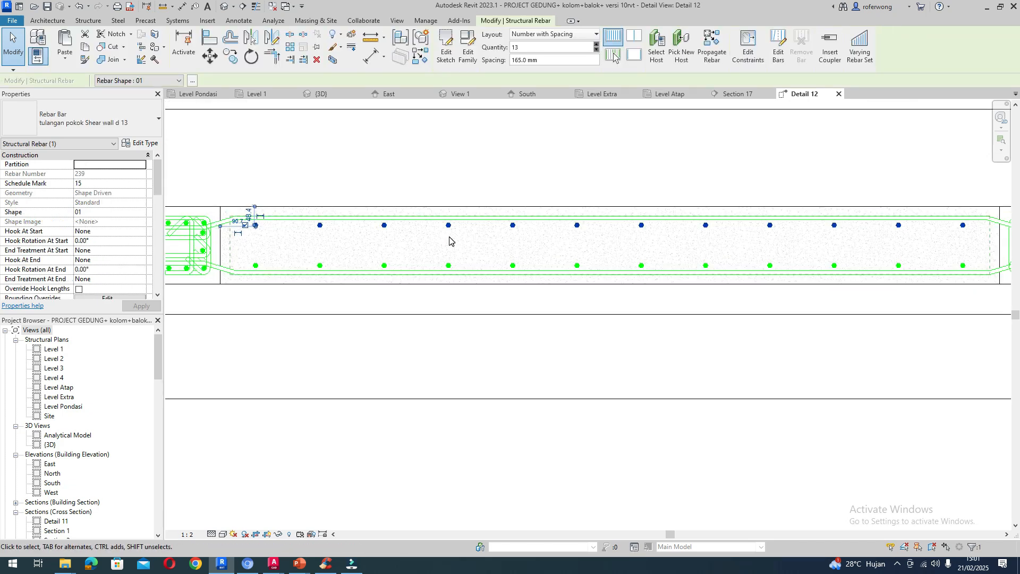
key("Up")
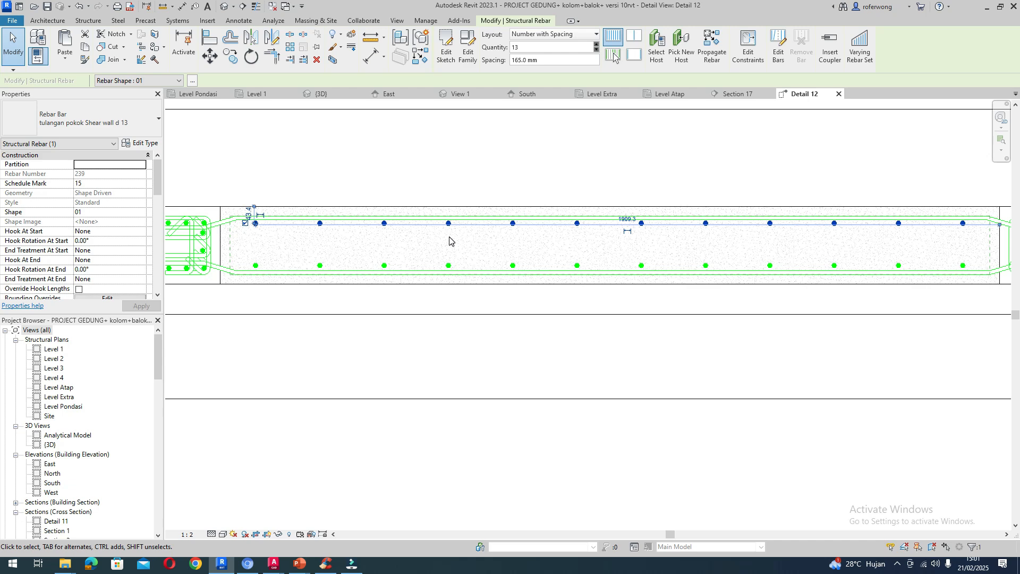
left_click(641, 267)
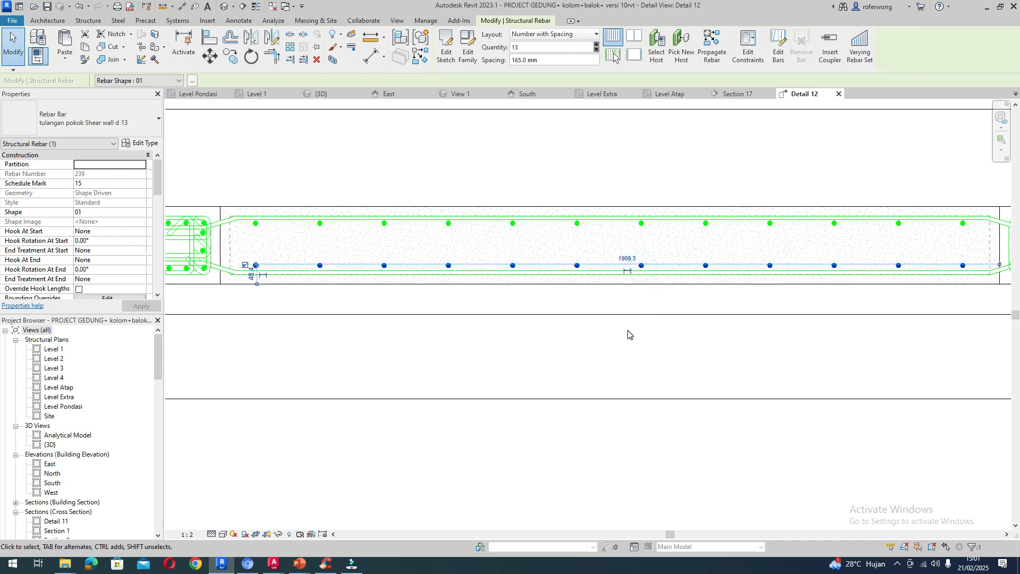
key("Down")
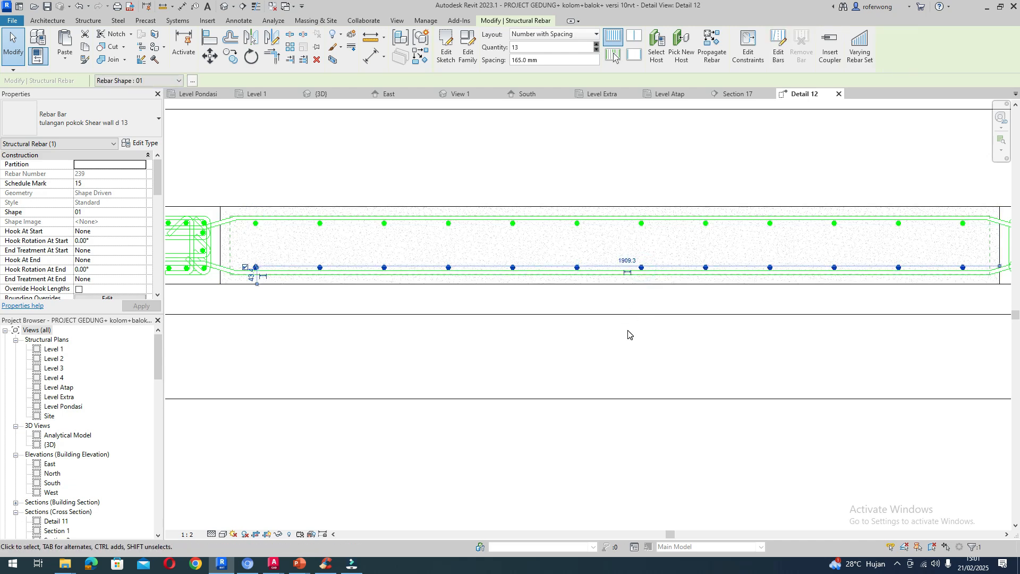
left_click(619, 355)
- Examine the completed reinforcement along both wall spans and in the L- and T-shaped sections of Detail 12
scroll(598, 289, "down", 4)
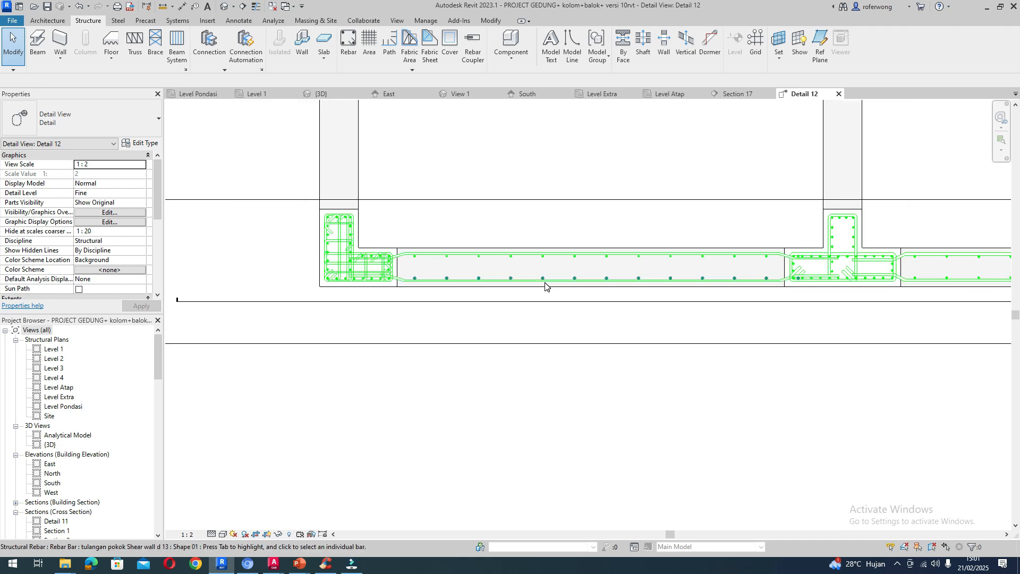
scroll(489, 287, "down", 2)
scroll(734, 279, "up", 3)
scroll(283, 290, "down", 5)
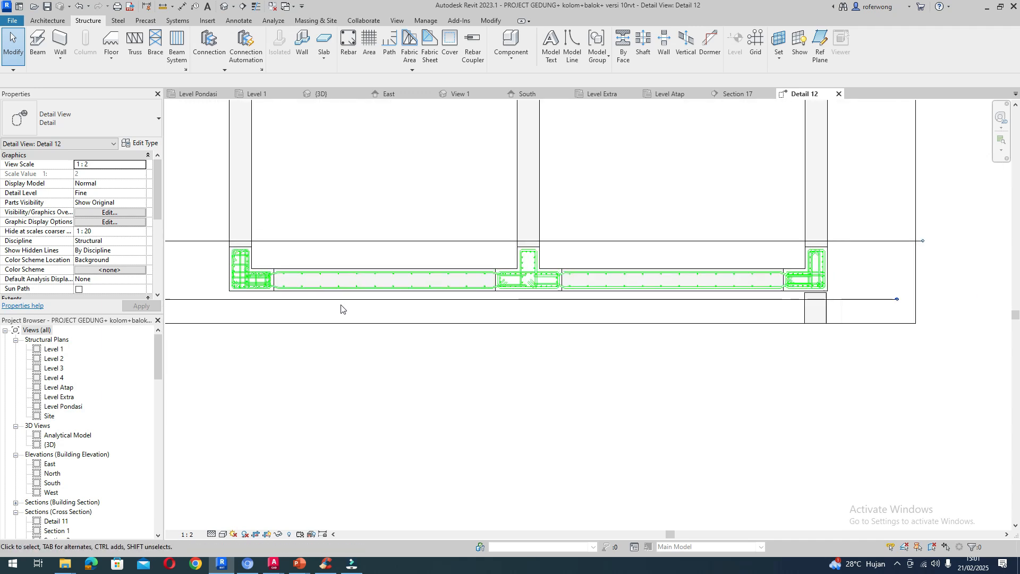
scroll(674, 289, "up", 2)
scroll(736, 308, "down", 1)
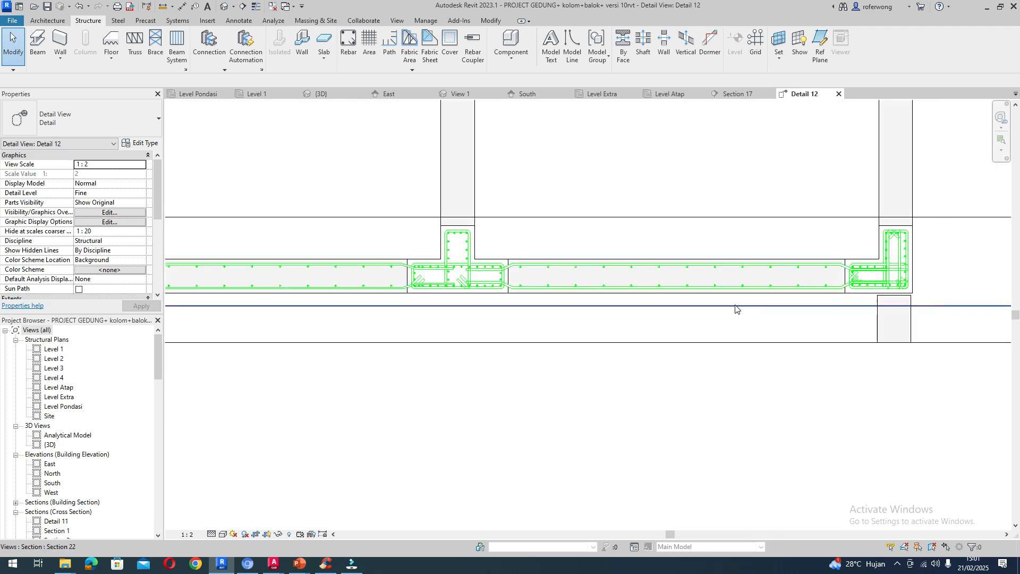
scroll(467, 306, "down", 1)
scroll(395, 250, "up", 3)
scroll(387, 251, "down", 3)
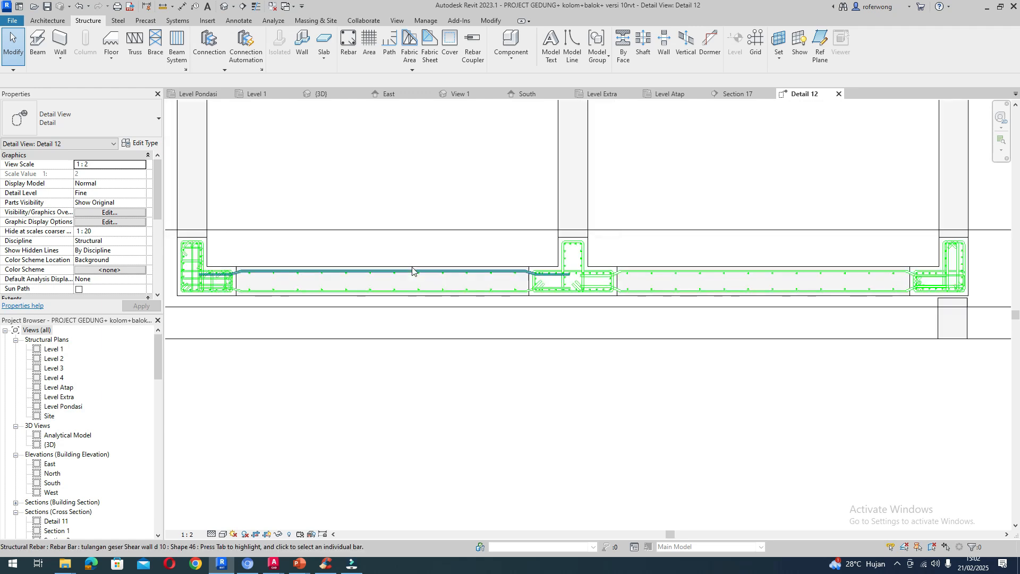
scroll(383, 269, "down", 1)
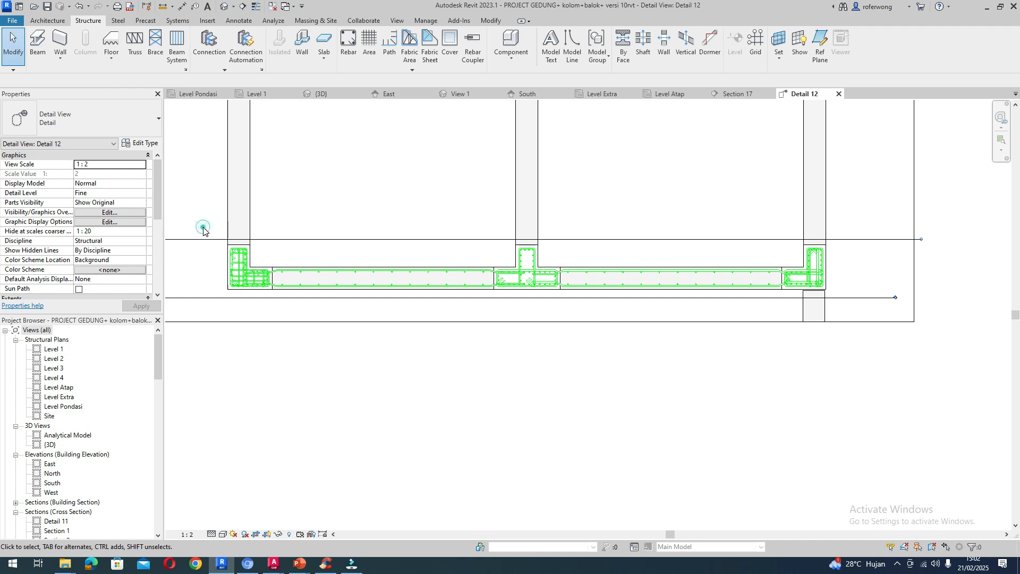
scroll(222, 259, "up", 6)
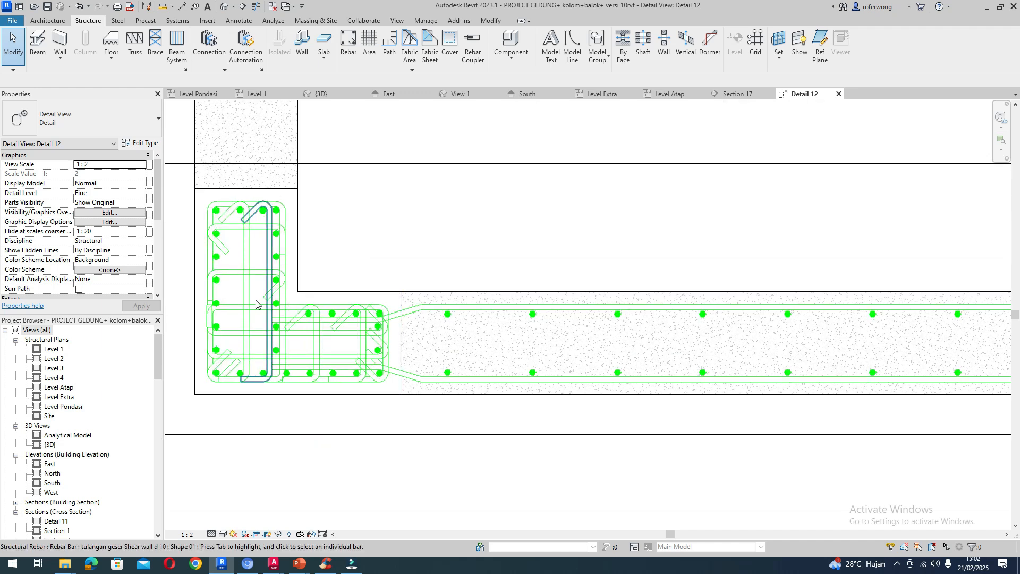
scroll(218, 285, "down", 1)
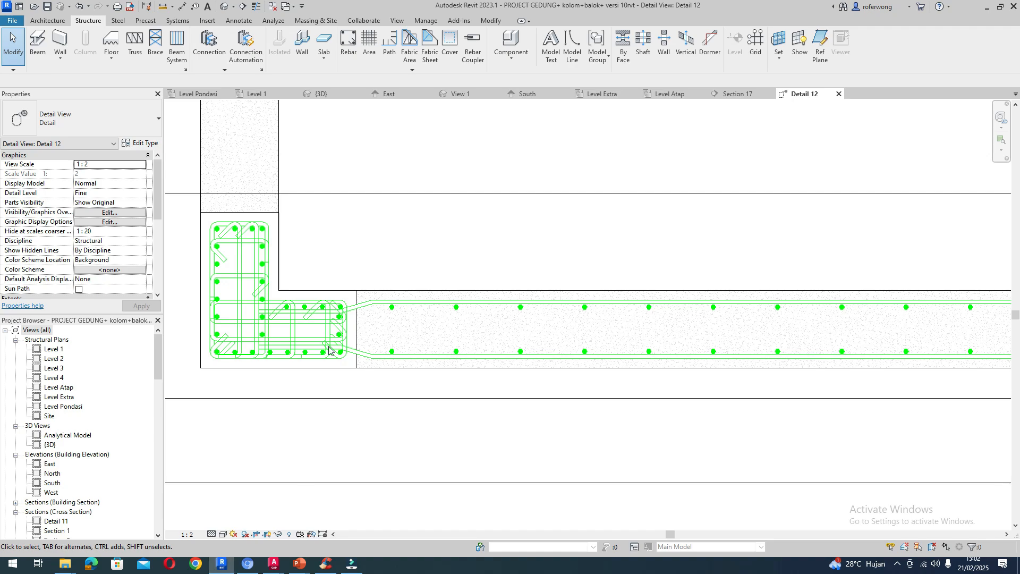
- Examine the shear wall elevation's lap zones and boundary section details in the AutoCAD drawing, and return to Detail 12 in Revit
mouse_move(274, 564)
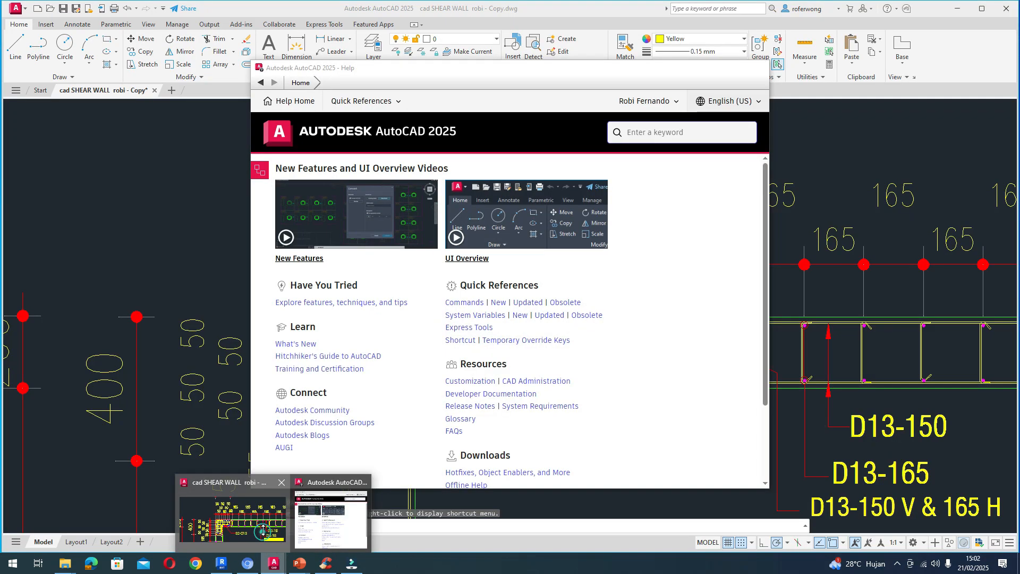
left_click(263, 535)
scroll(545, 327, "down", 5)
scroll(564, 372, "up", 5)
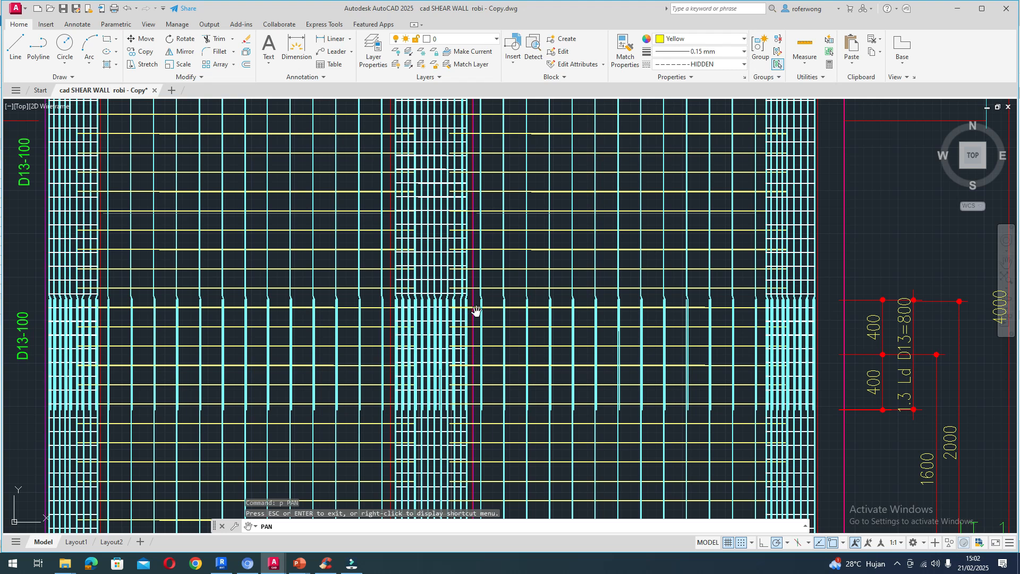
scroll(461, 383, "down", 5)
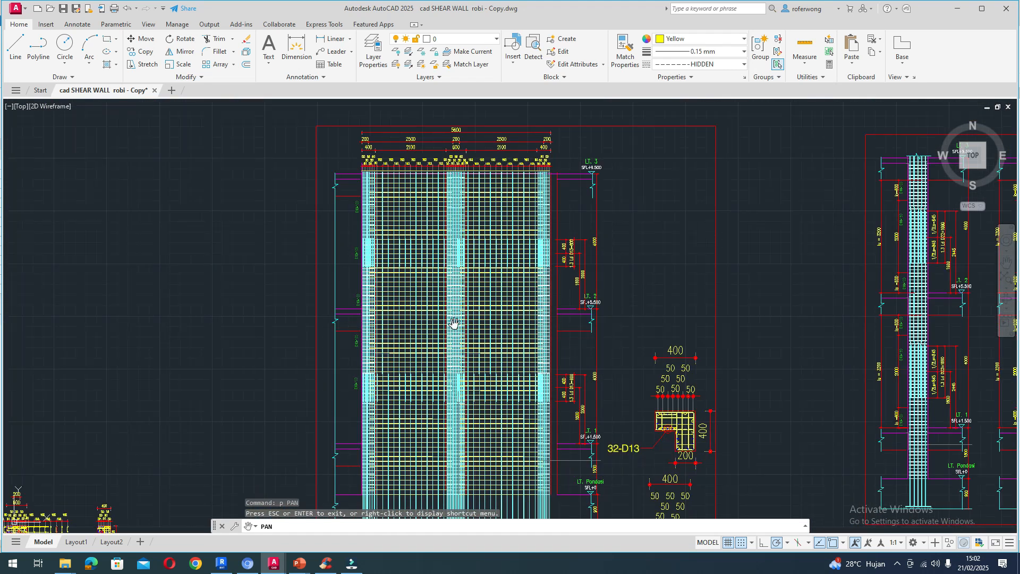
scroll(466, 291, "down", 5)
scroll(467, 291, "up", 5)
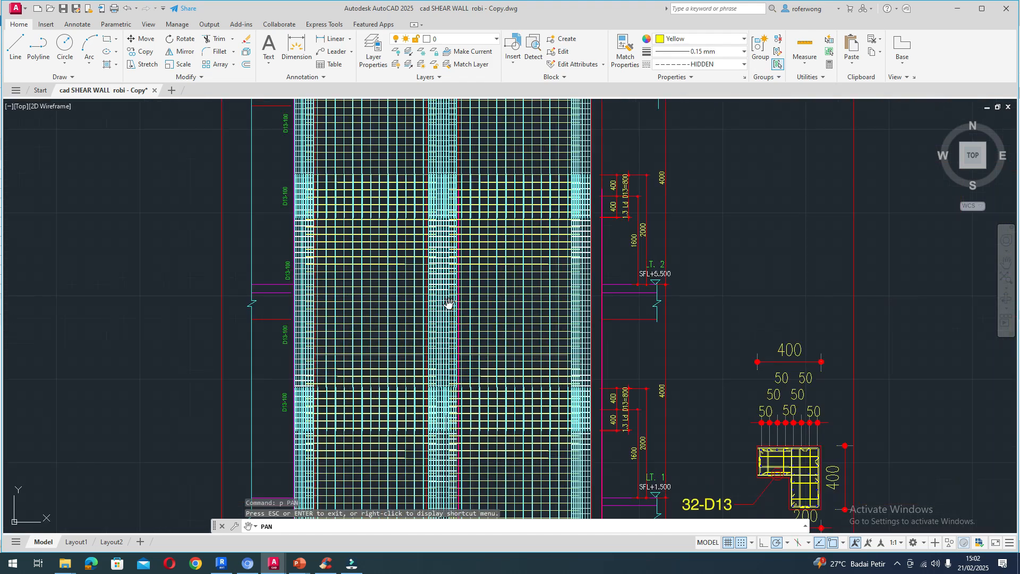
scroll(449, 304, "down", 5)
scroll(413, 341, "up", 5)
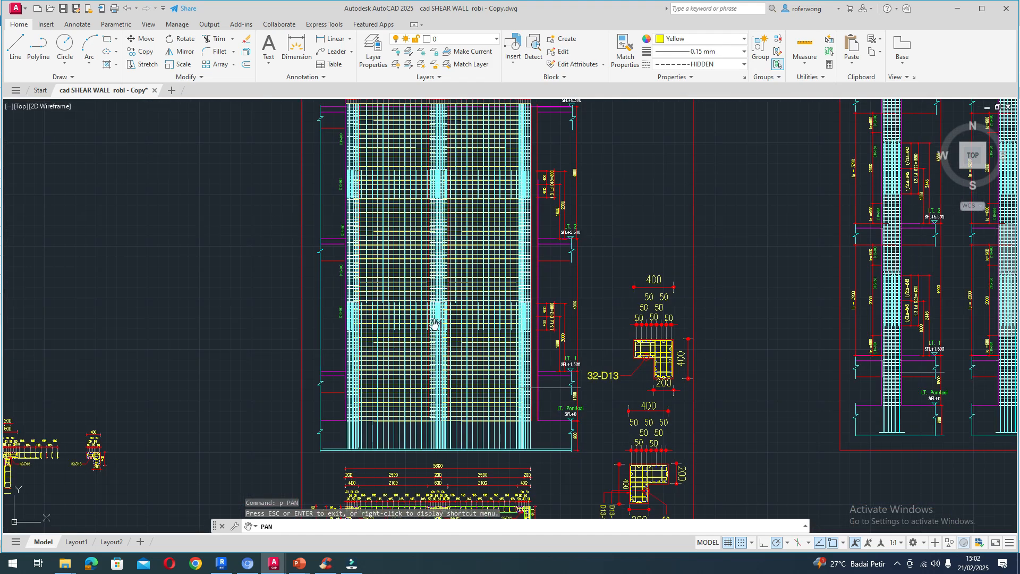
scroll(461, 326, "down", 2)
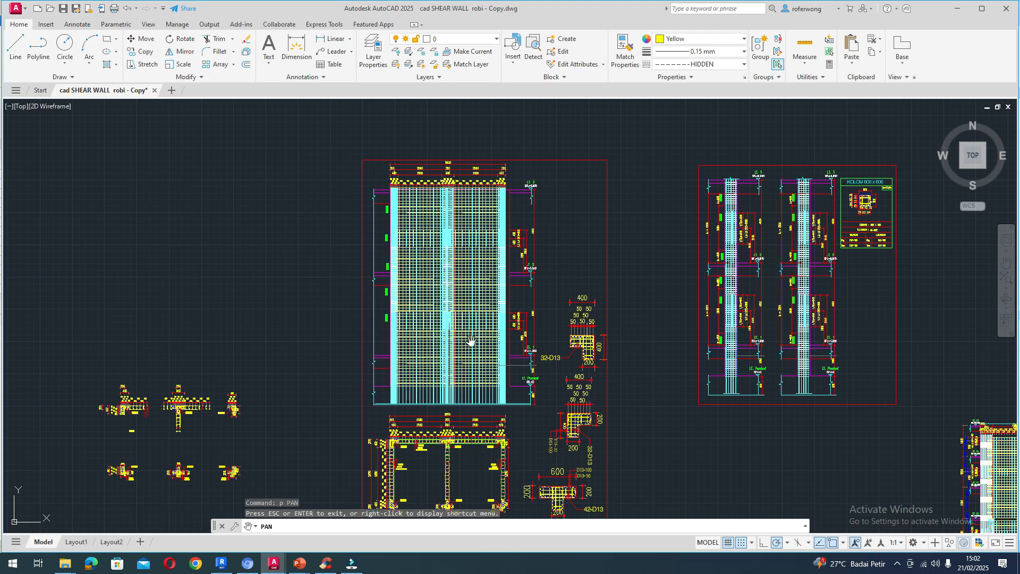
scroll(471, 340, "down", 2)
scroll(478, 340, "up", 8)
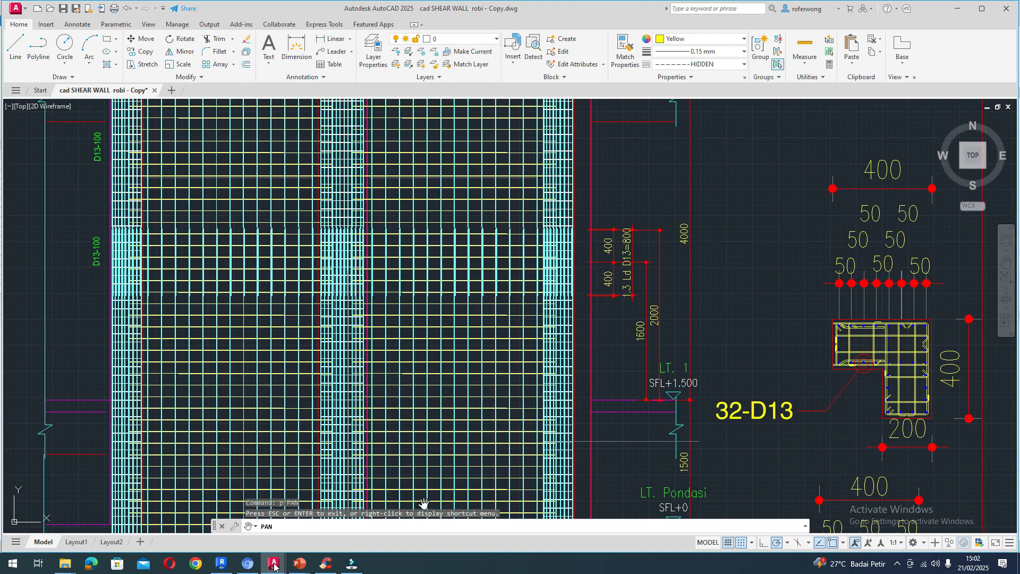
left_click(221, 563)
scroll(334, 418, "down", 3)
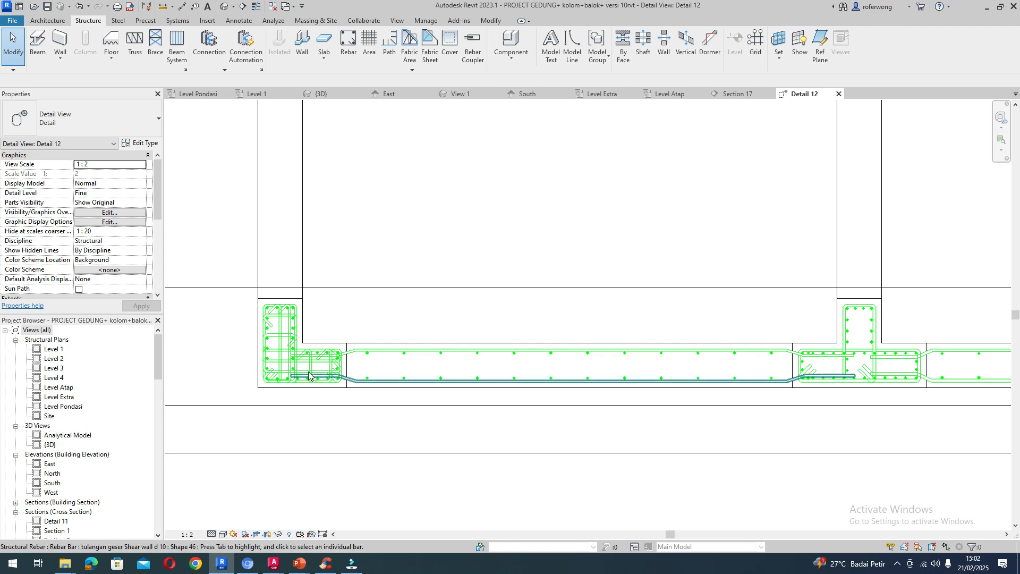
mouse_move(228, 567)
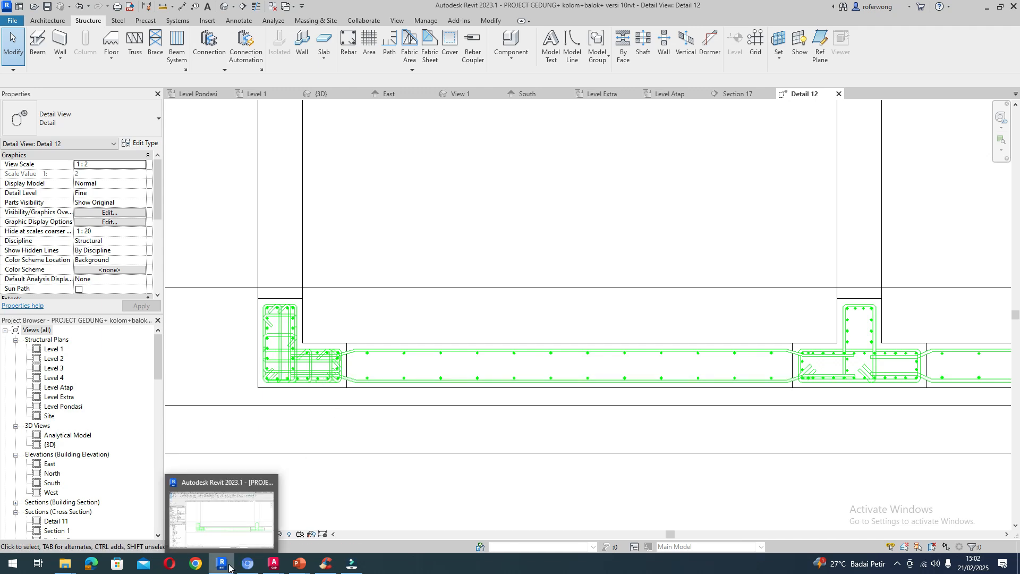
left_click(895, 564)
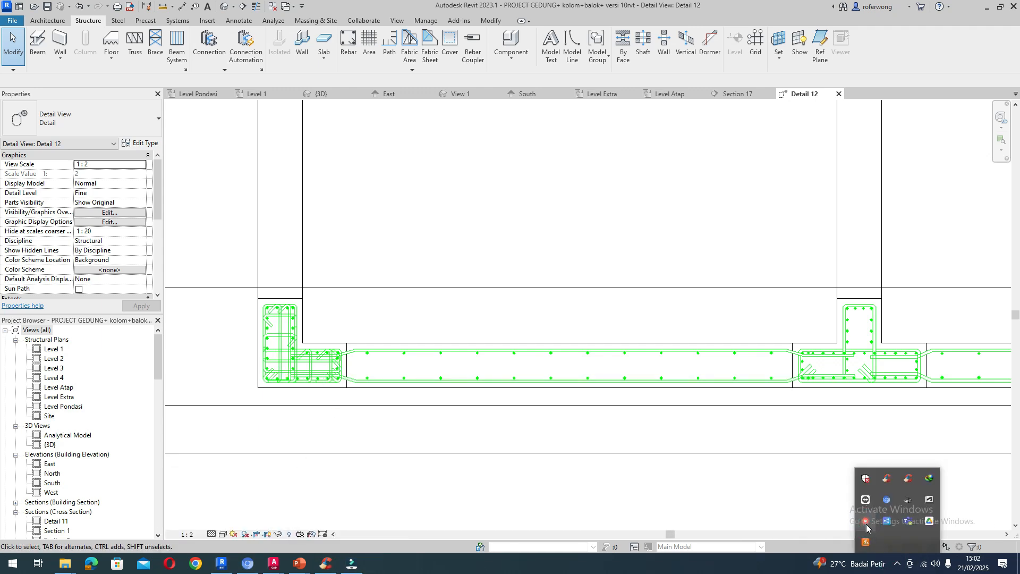